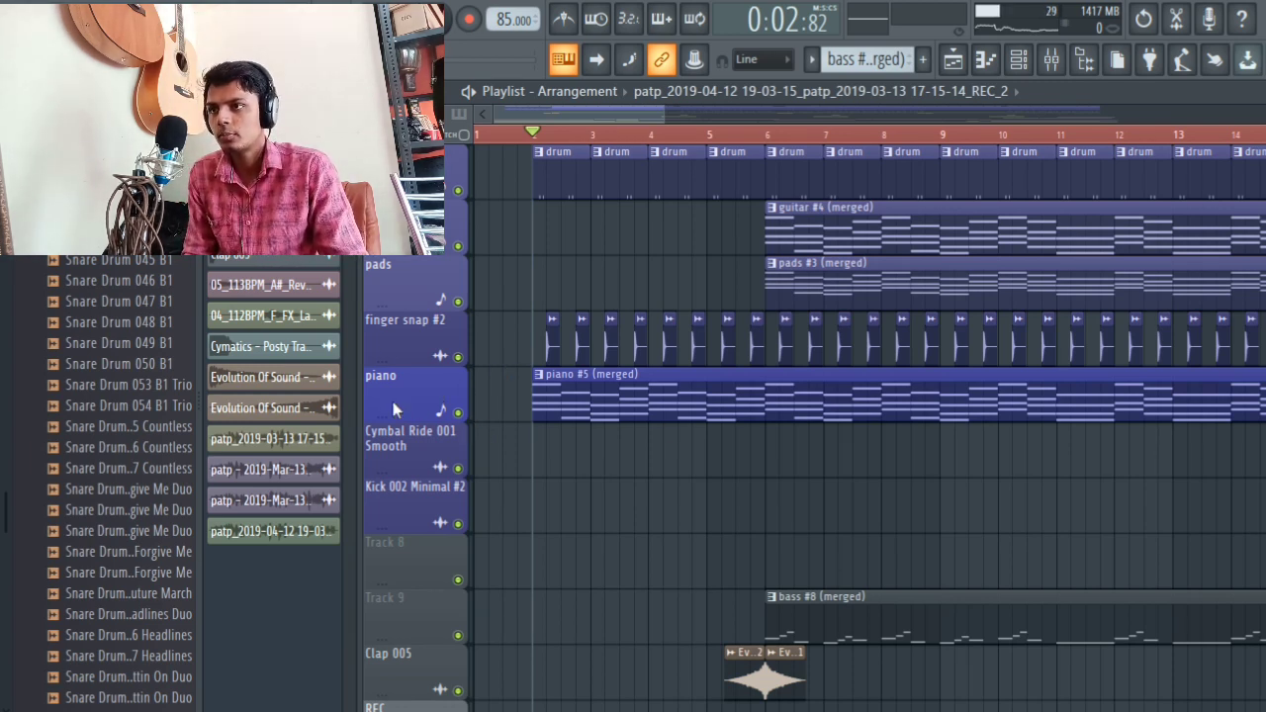
Step: Move the piano track above the drum track at the top of the playlist and play it soloed
left_click_drag(399, 395, 399, 173)
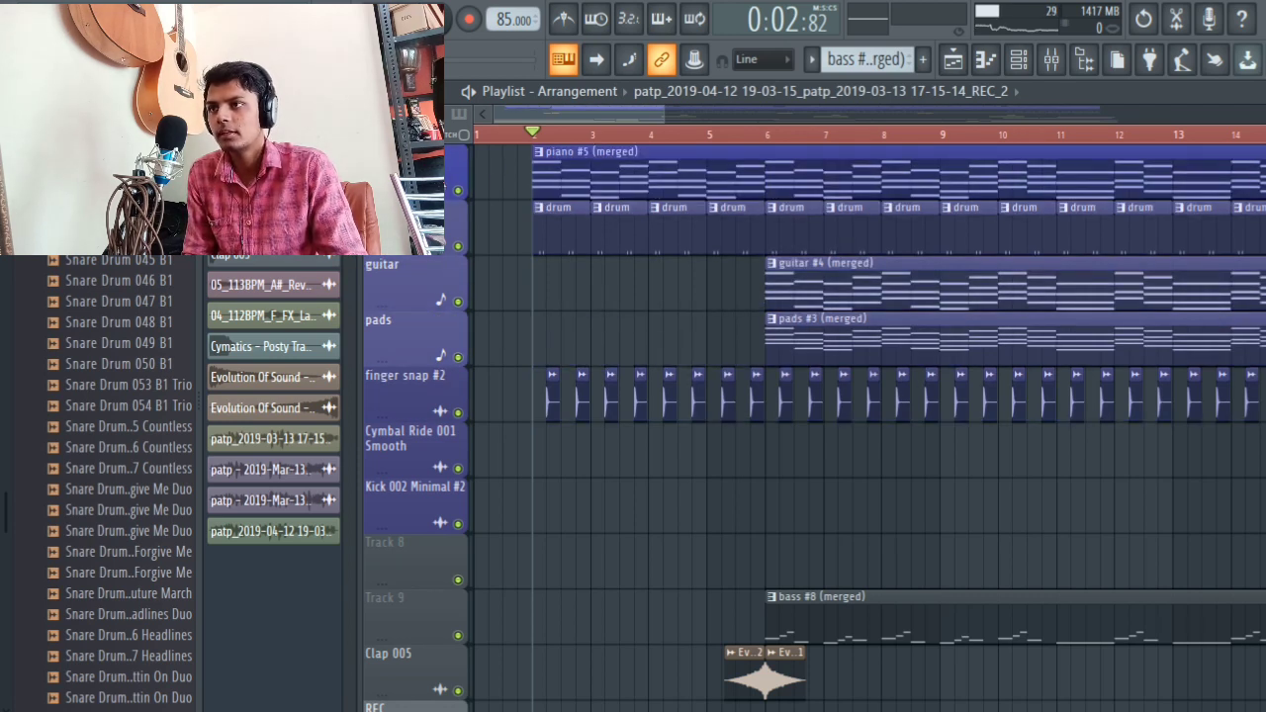
mouse_move(399, 173)
left_mouse_down()
mouse_move(432, 449)
mouse_move(405, 173)
left_mouse_up()
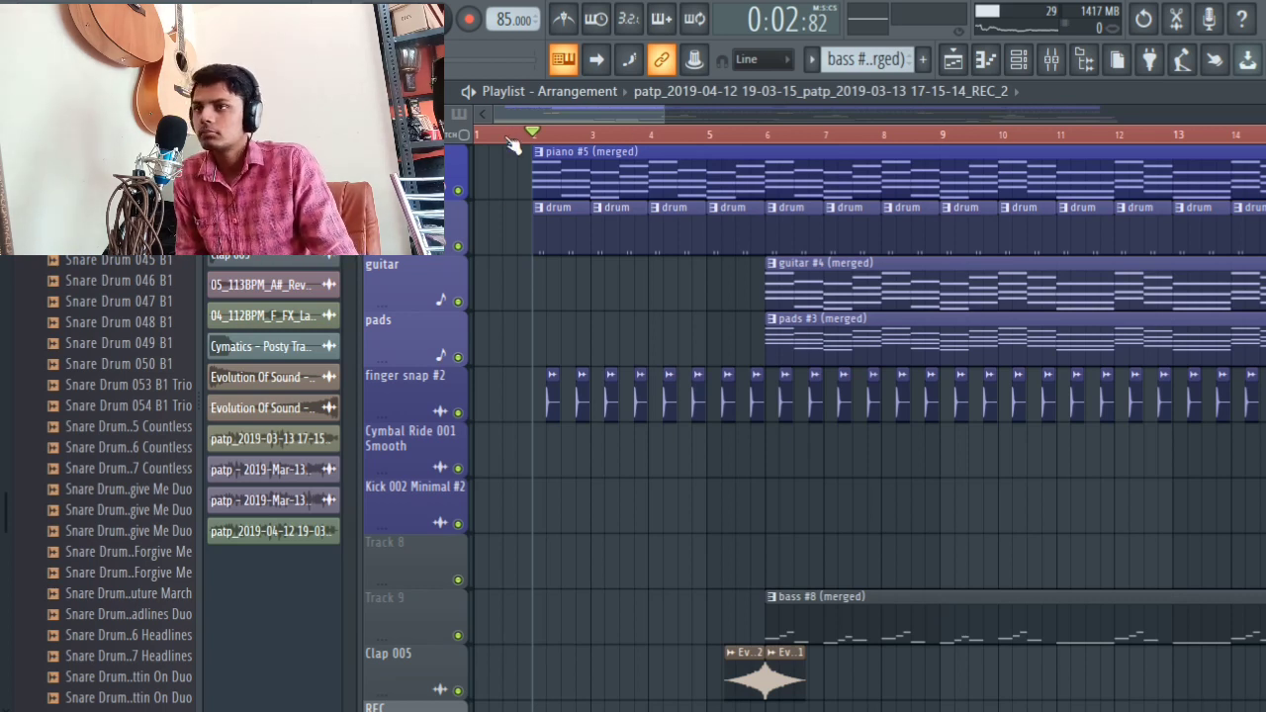
right_click(458, 191)
key("space")
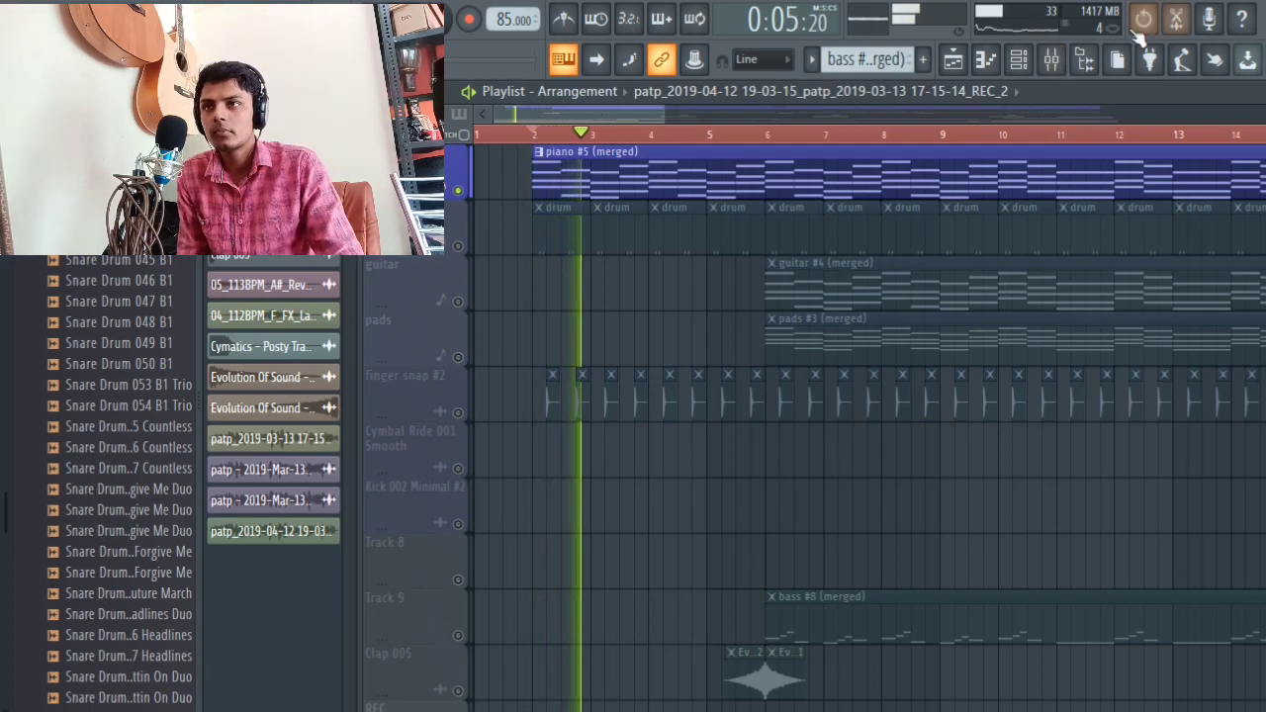
Step: Inspect the Fruity parametric EQ 2 settings on the piano's mixer channel, with playback stopped
left_click(1051, 62)
scroll(544, 308, "up", 5)
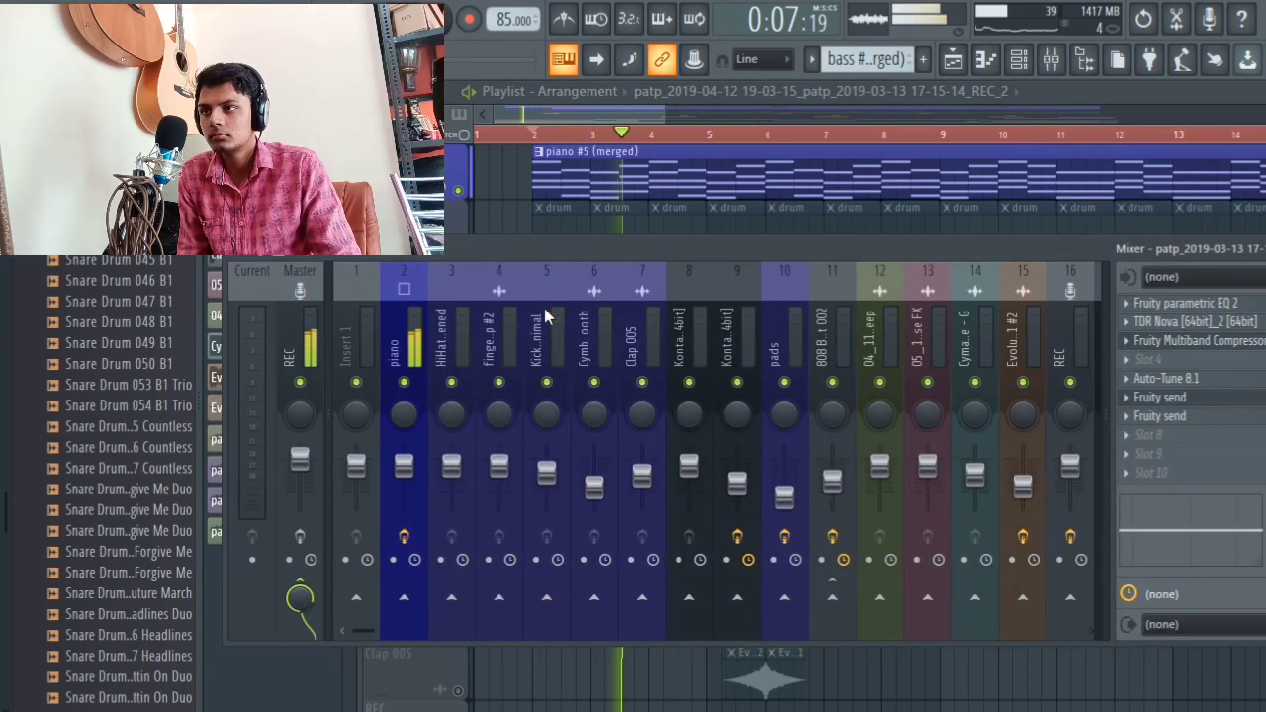
key("space")
left_click(405, 293)
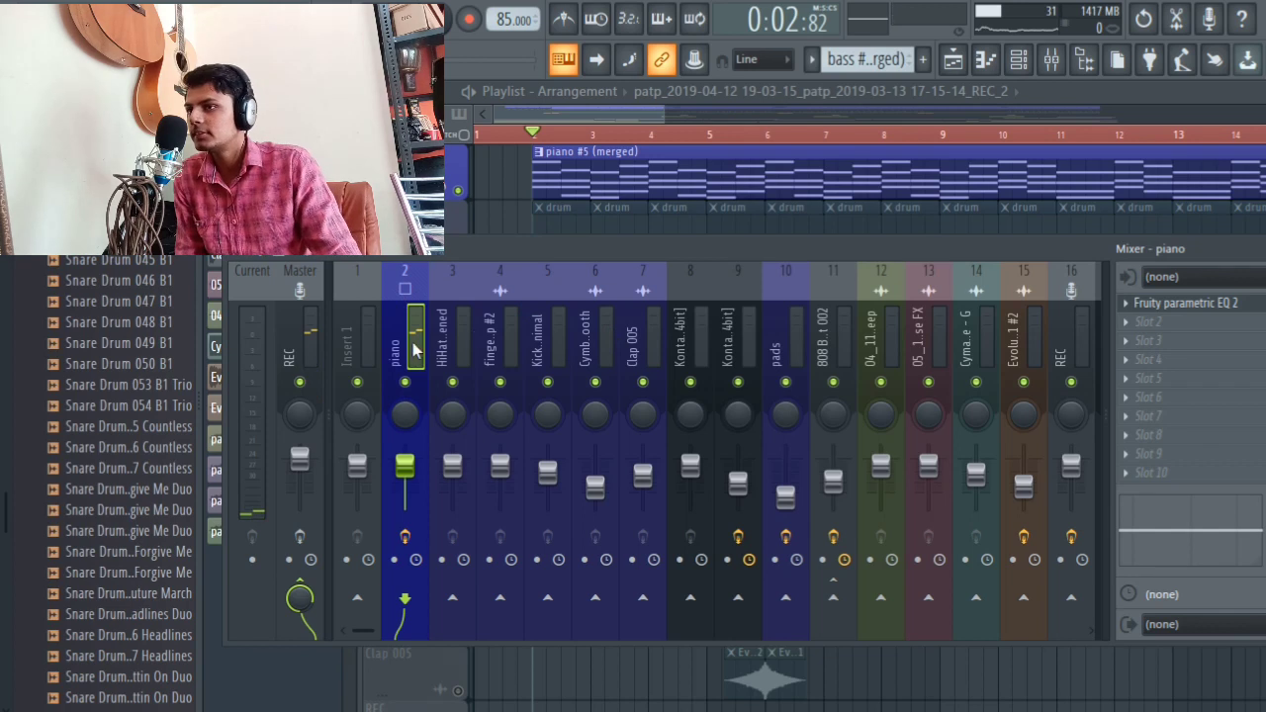
left_click(1208, 306)
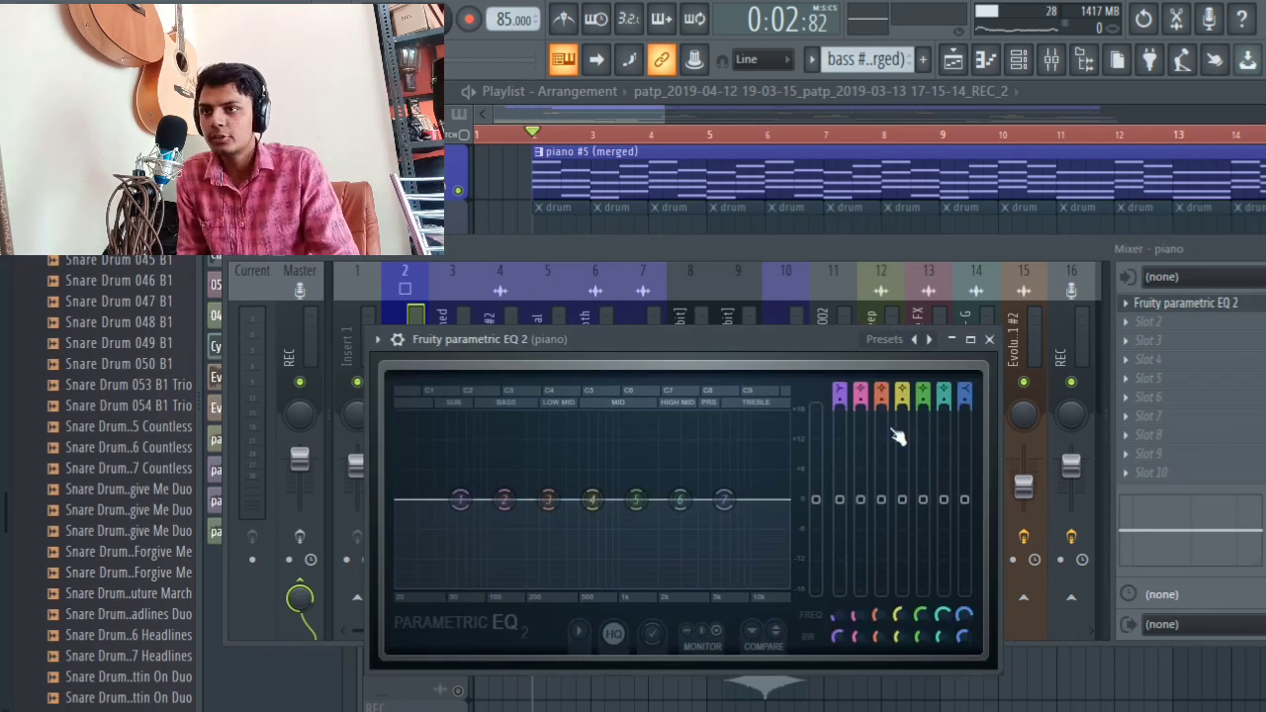
left_click(990, 340)
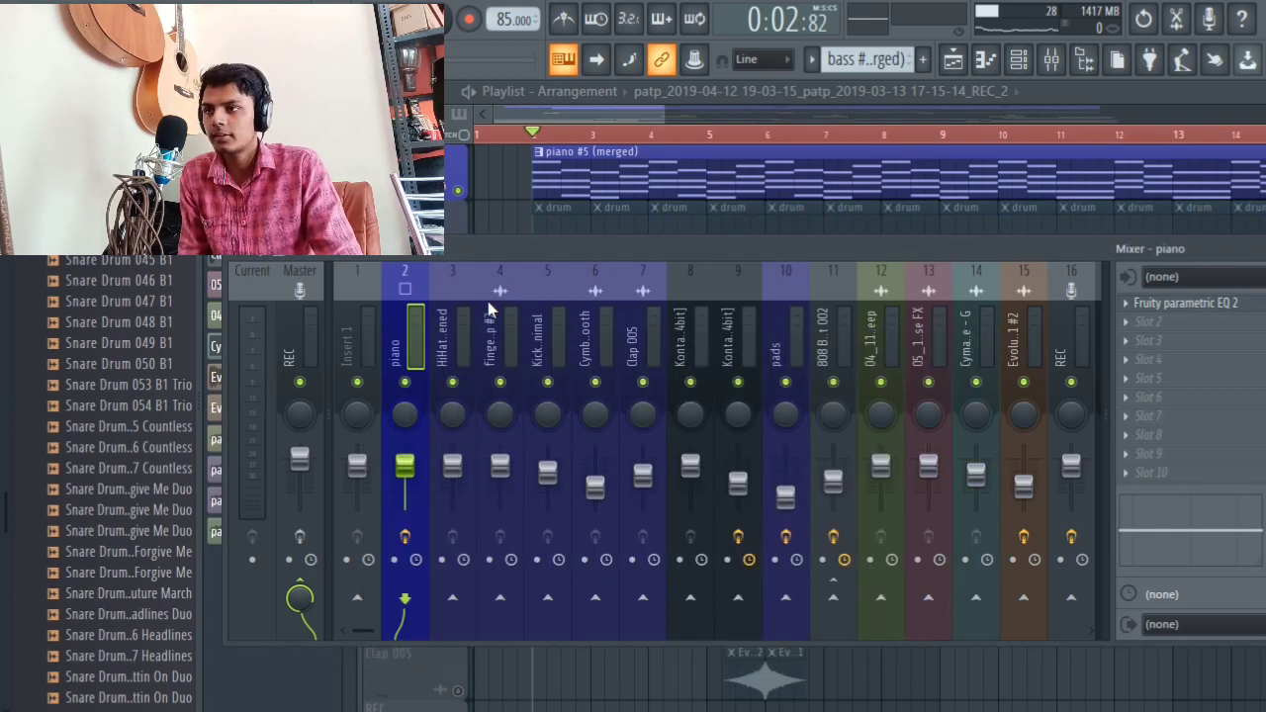
Step: Return to the playlist and listen to the soloed piano track again from bar 2
key("F9")
key("space")
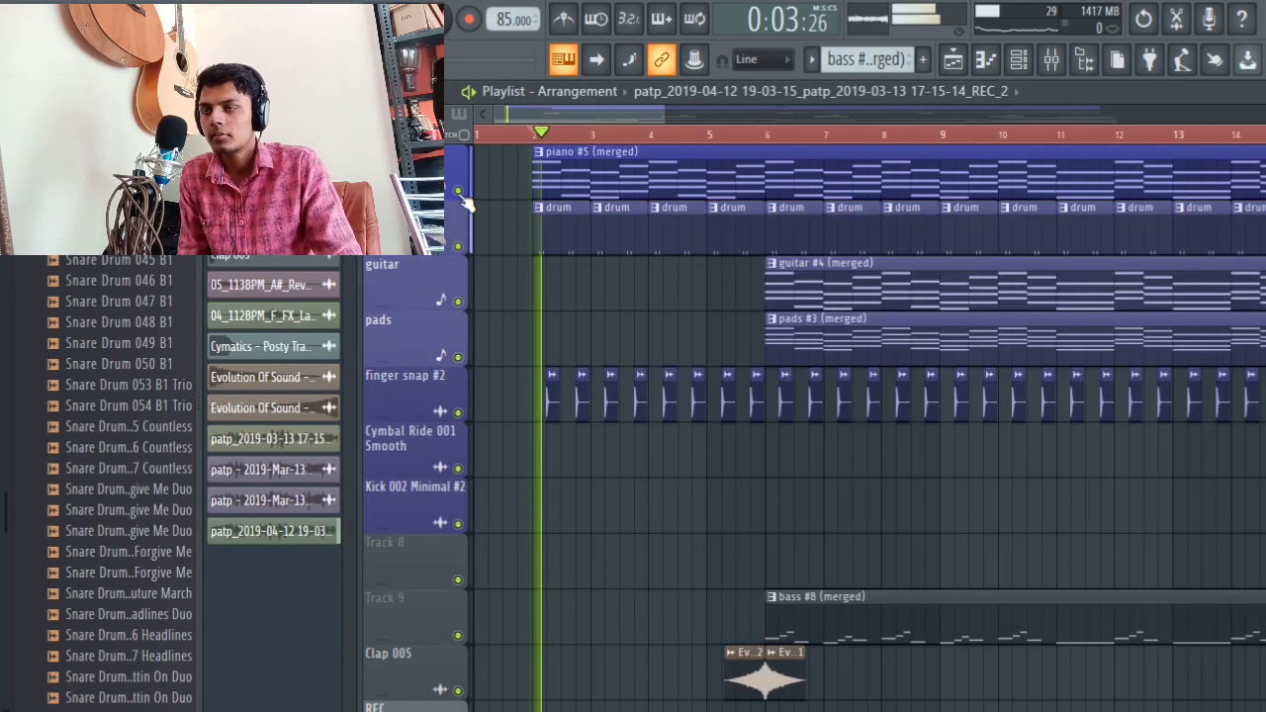
key("space")
key("space")
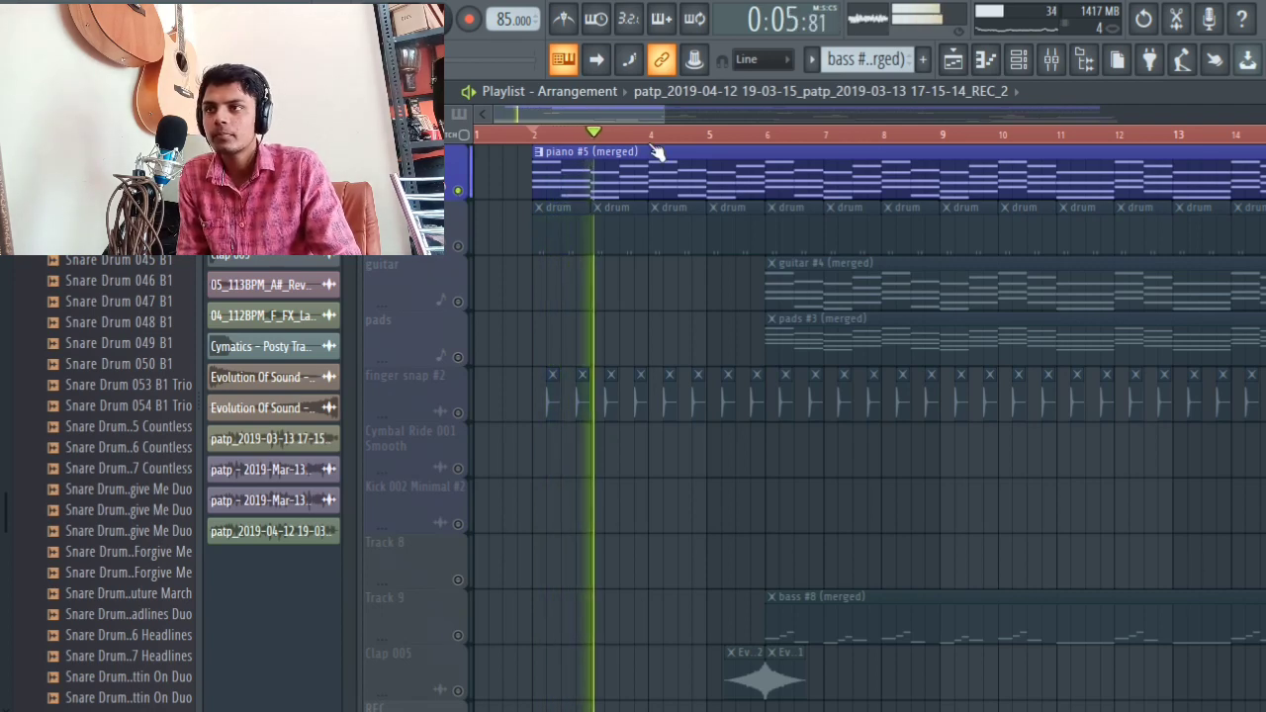
scroll(656, 152, "down", 5)
key("space")
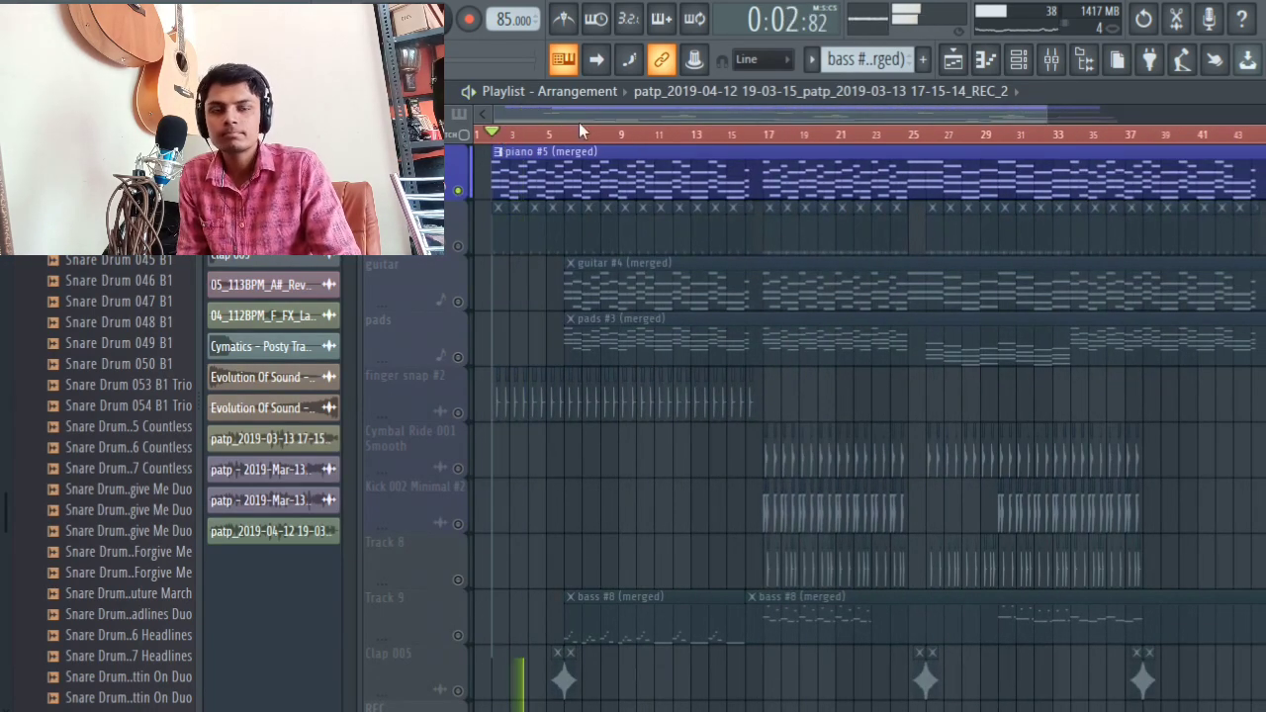
Step: Solo the drum track and listen to its pattern from bar 2
left_click(460, 252)
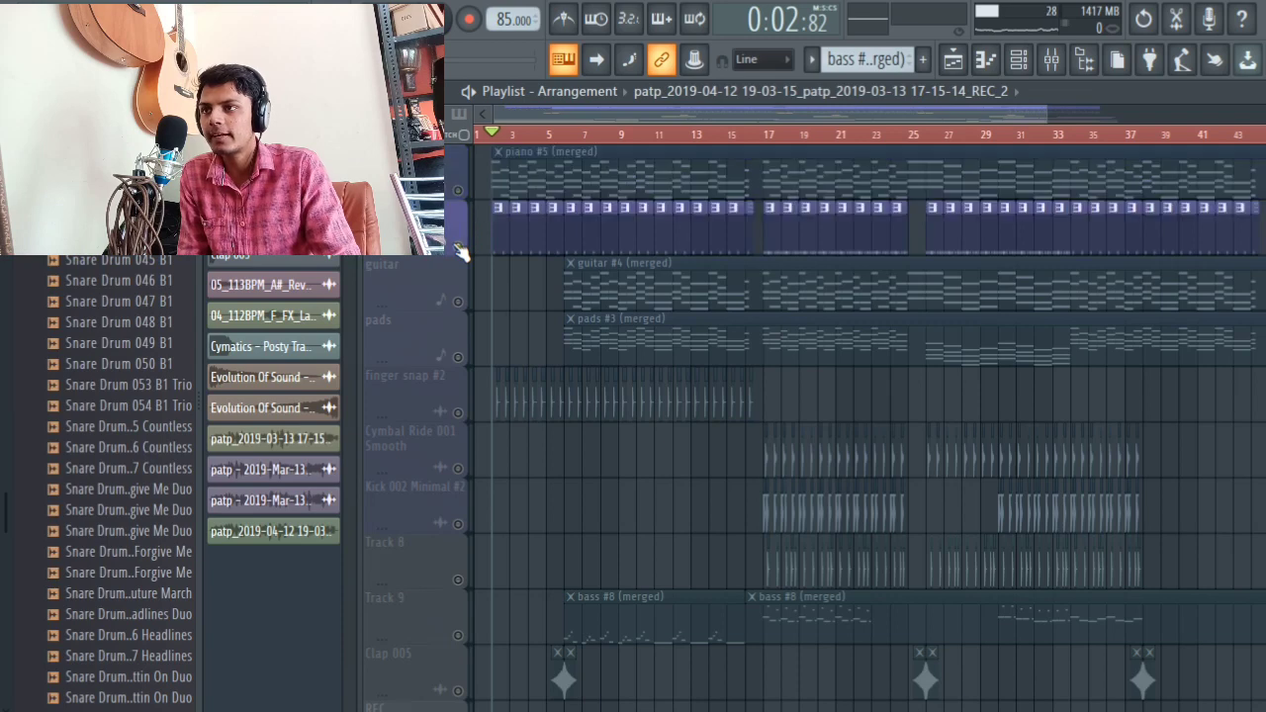
scroll(495, 153, "up", 5)
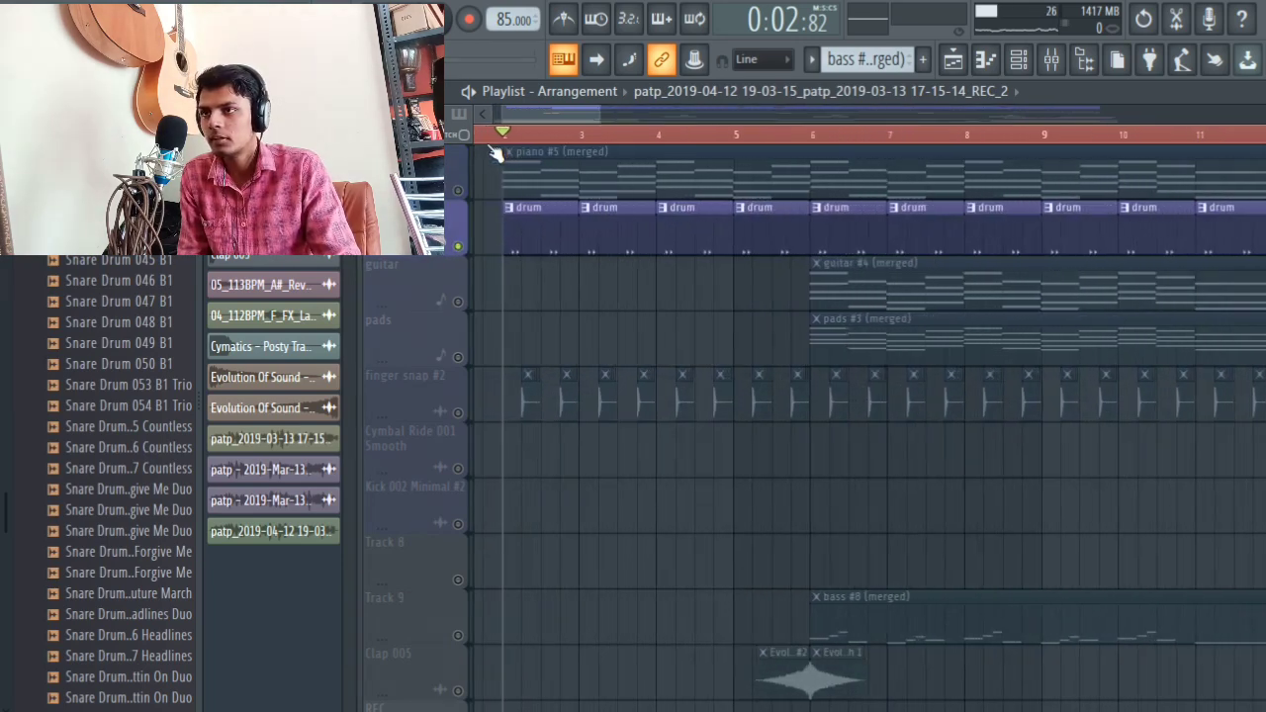
key("space")
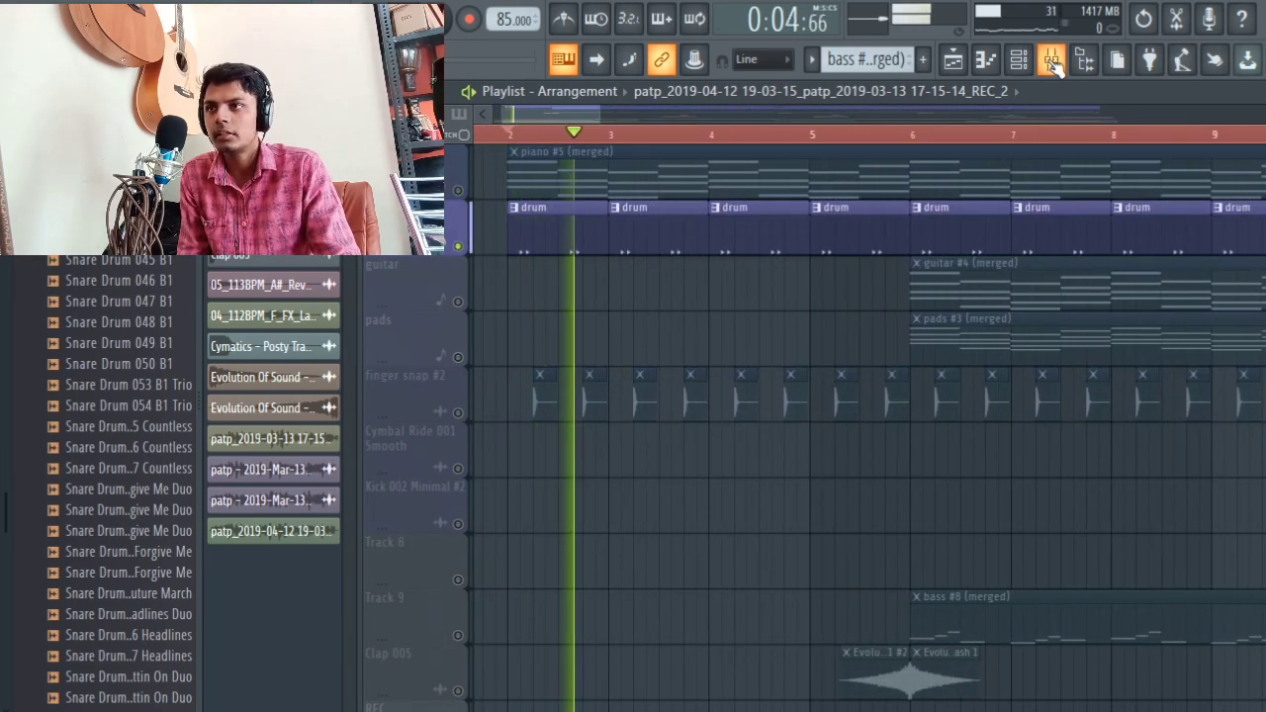
key("space")
key("space")
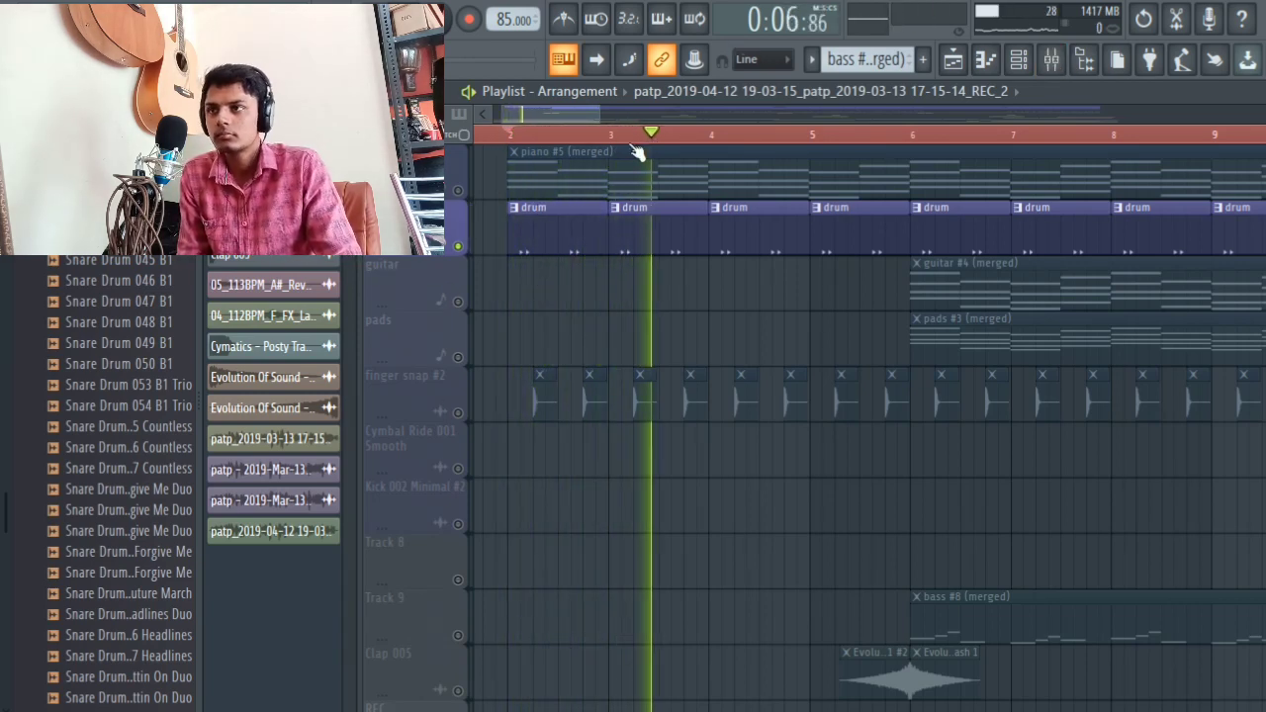
key("space")
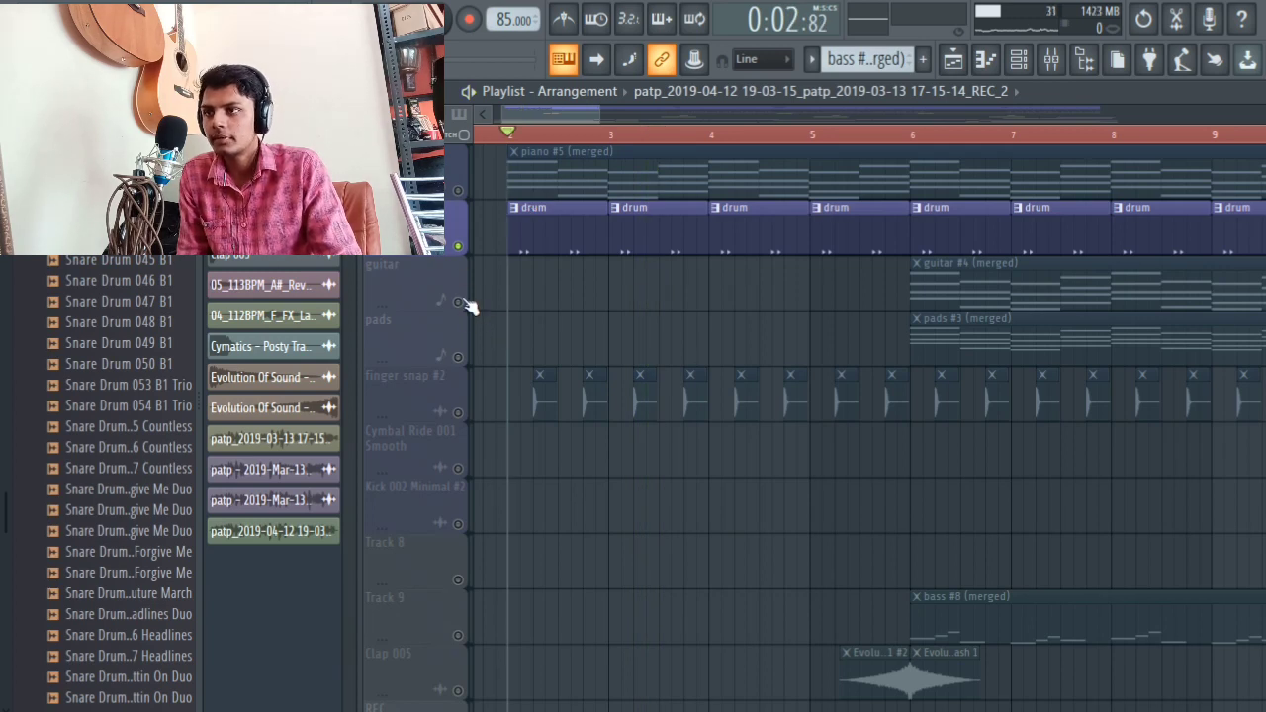
Step: Solo the guitar track and set the playback start to bar 6, where its clip begins
left_click(469, 306)
left_click(910, 135)
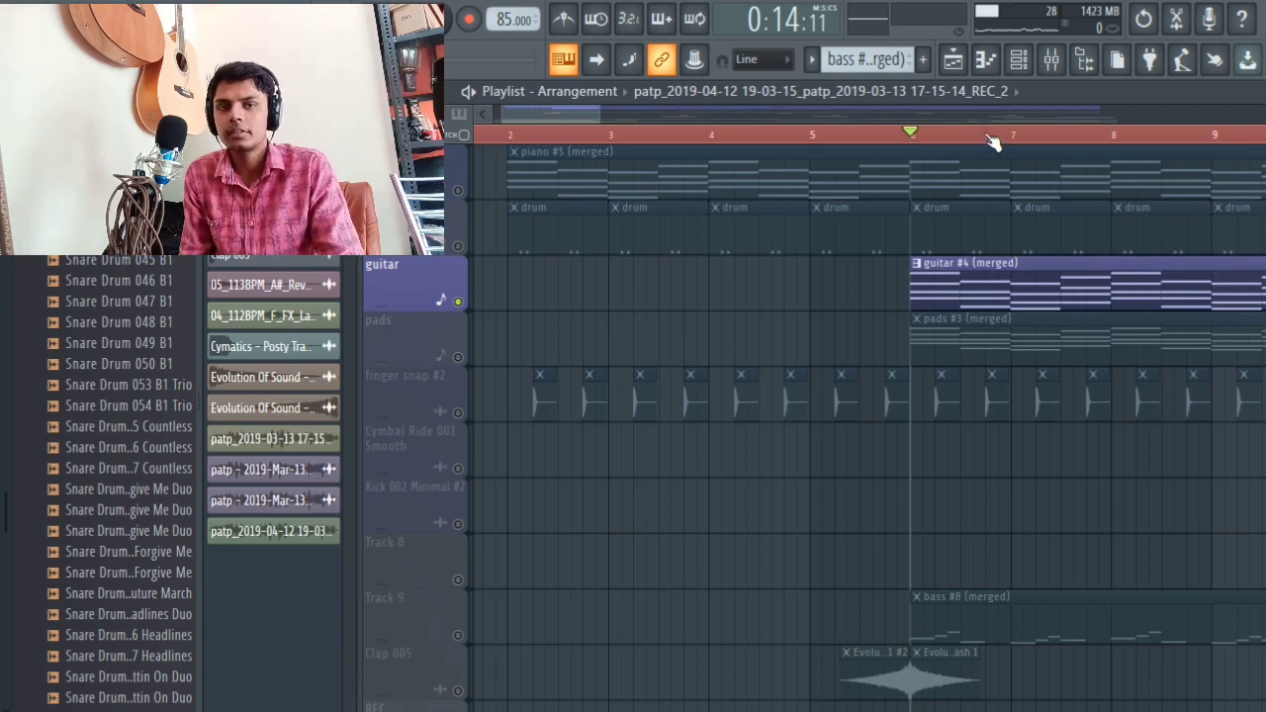
scroll(940, 133, "down", 1)
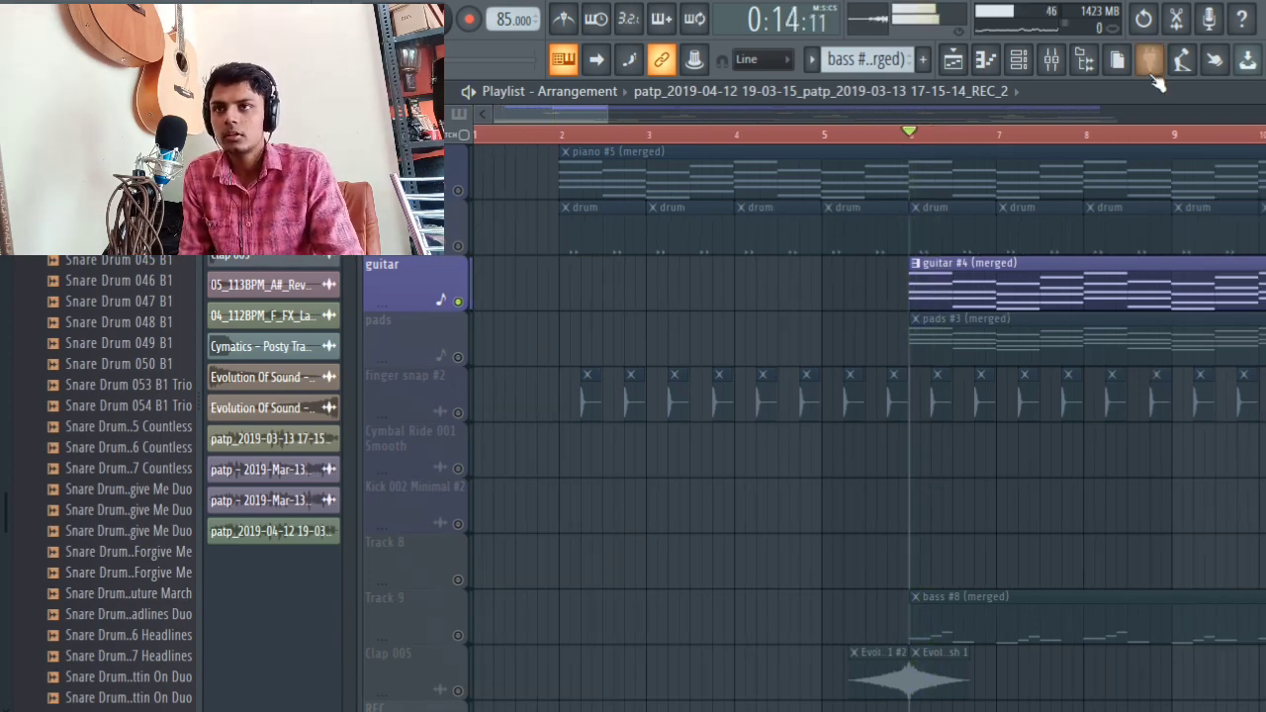
Step: Select the guitar's Kontakt channel 9 in the mixer and inspect its Fruity parametric EQ 2 curve
left_click(1068, 60)
left_click(732, 306)
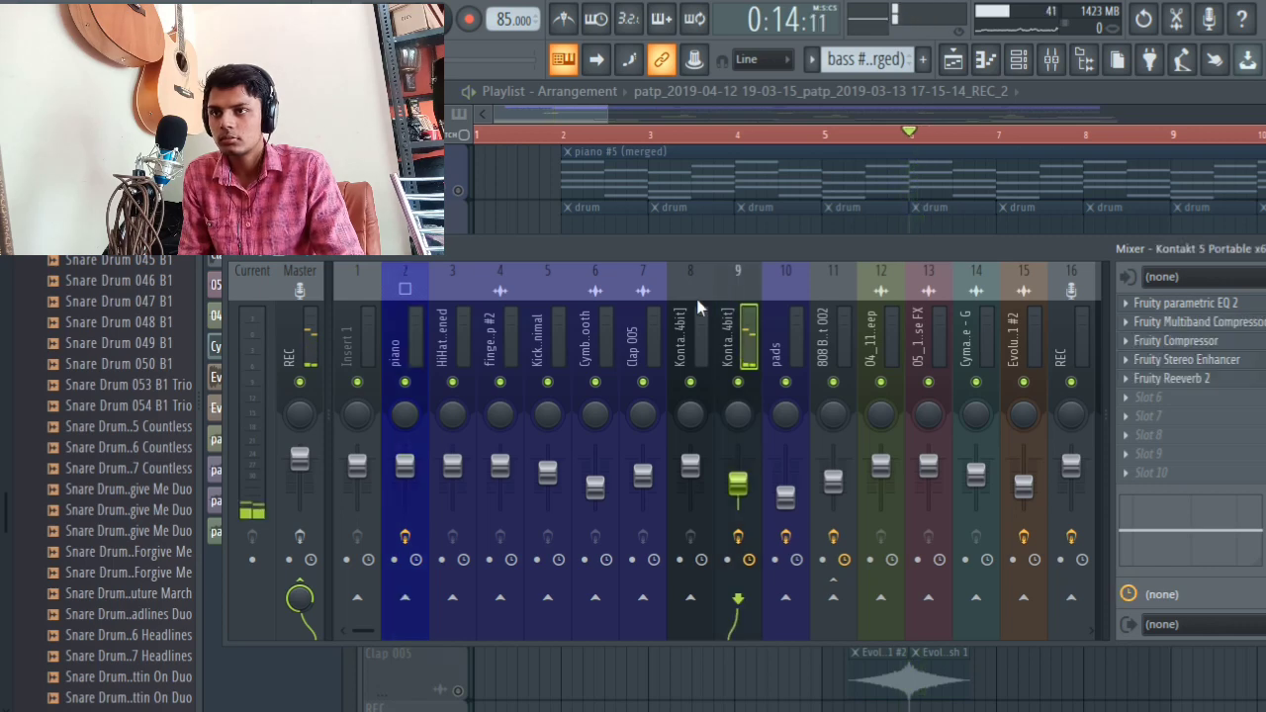
left_click(1186, 305)
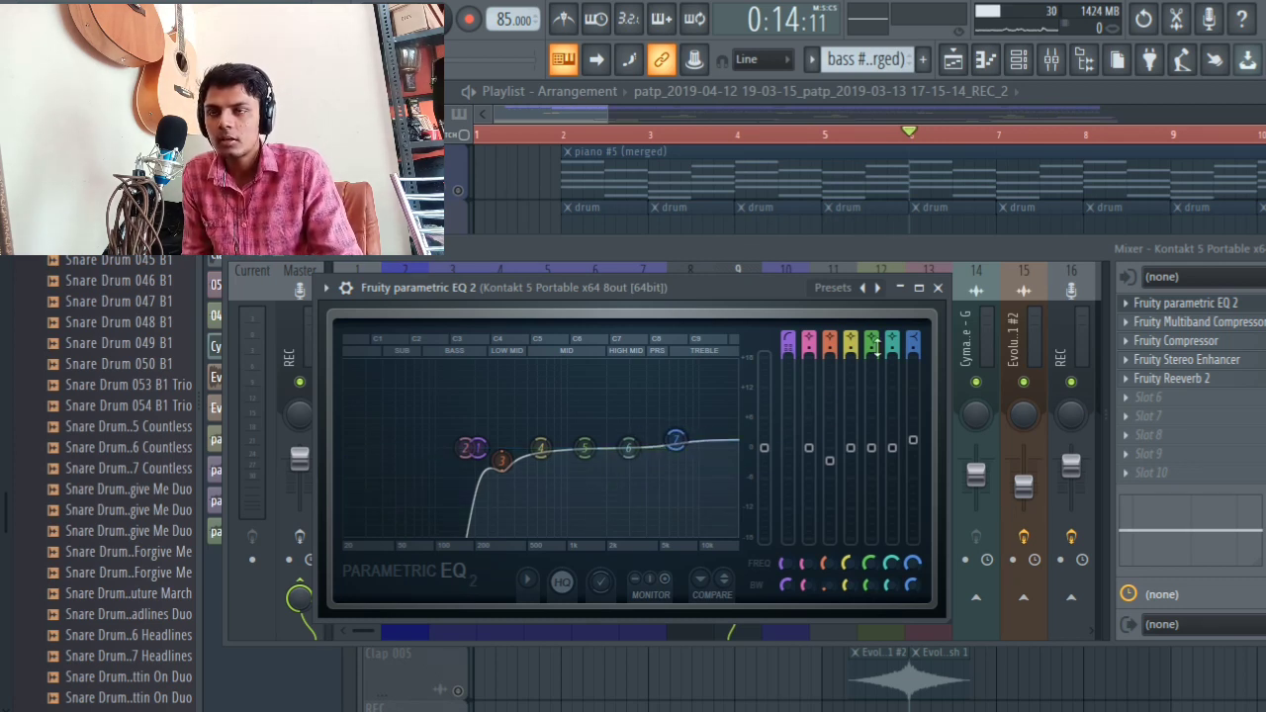
left_click(938, 288)
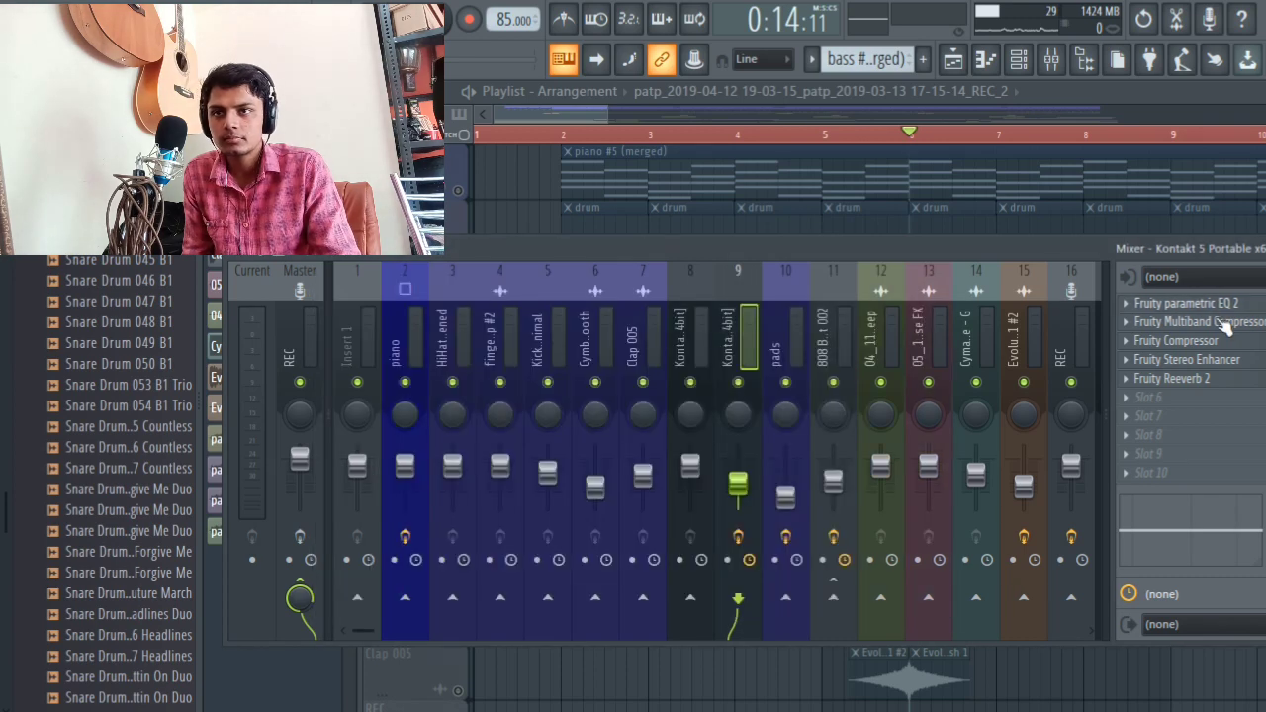
Step: Examine the Fruity Multiband Compressor on the guitar's mixer channel while the guitar plays
left_click(1227, 327)
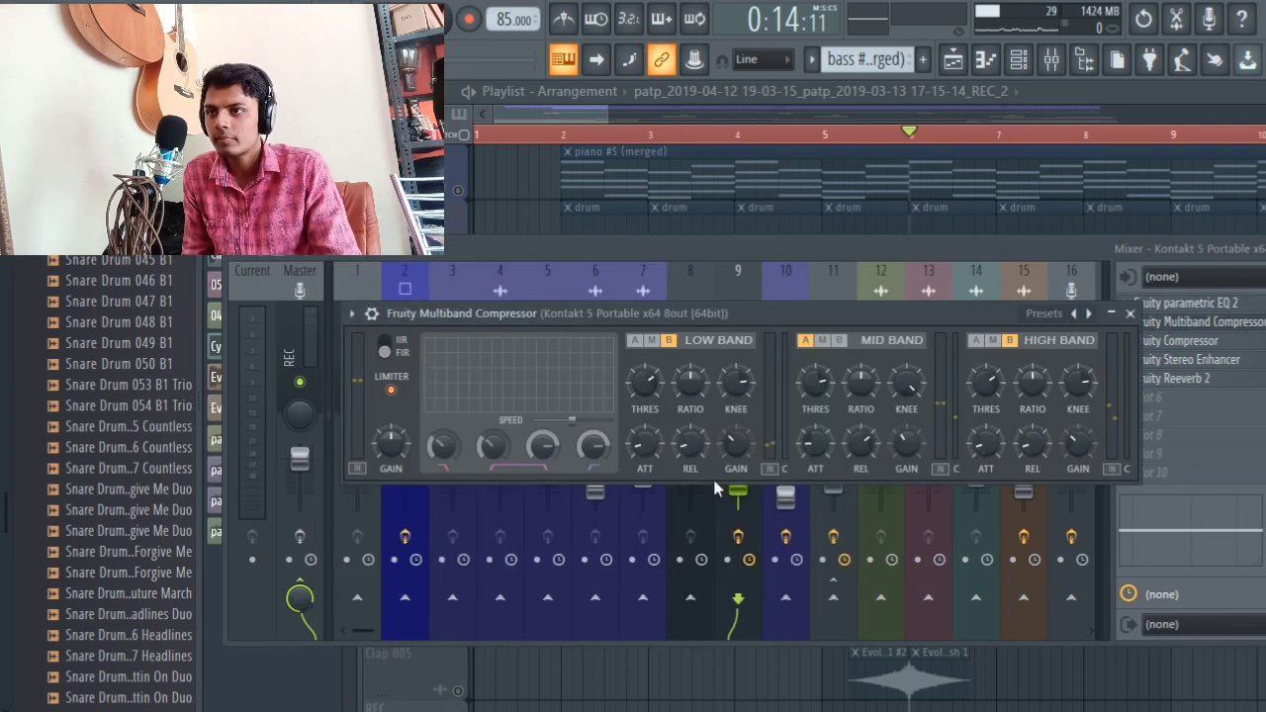
key("space")
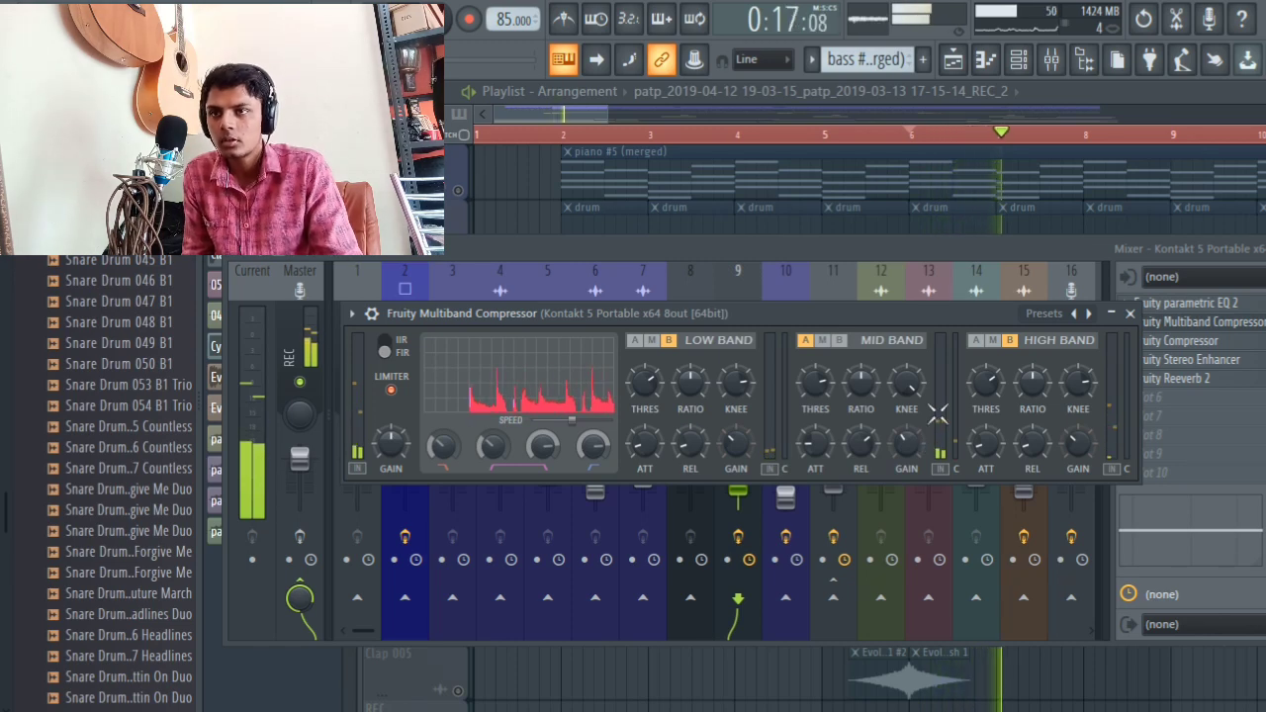
key("space")
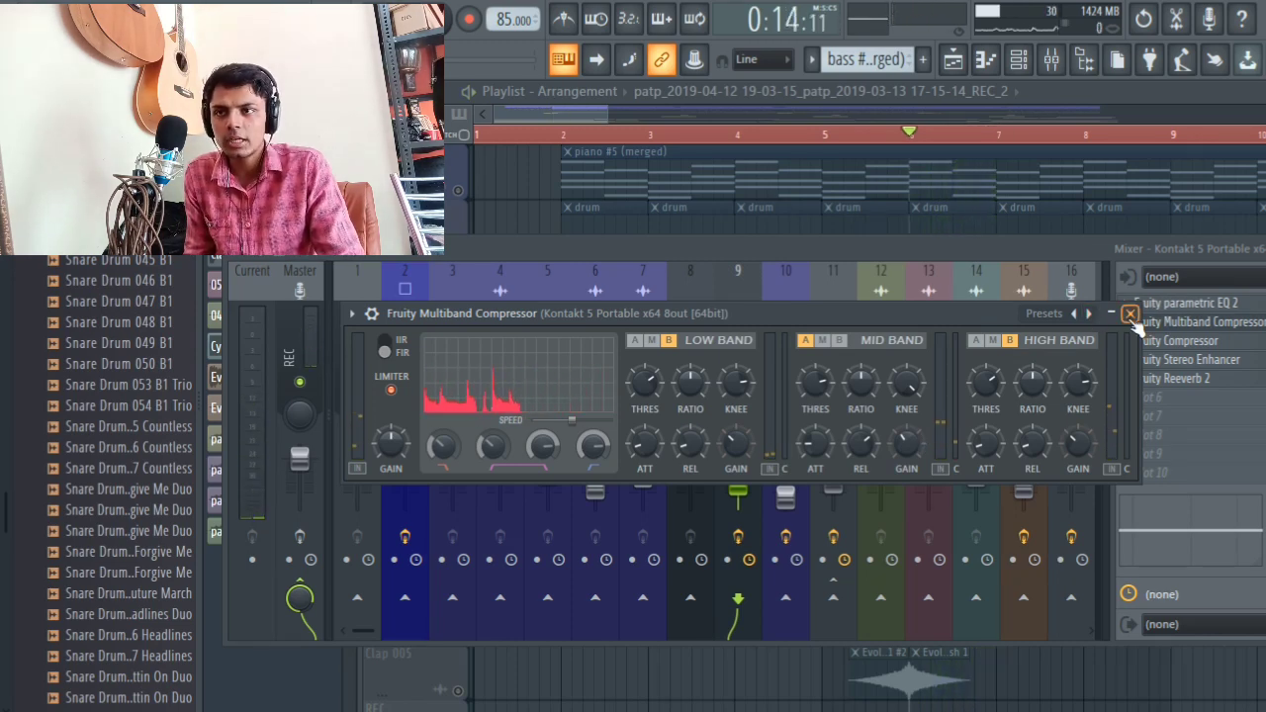
left_click(1130, 314)
Step: Review the Fruity Compressor, Fruity Stereo Enhancer and Fruity Reeverb 2 settings on the guitar's mixer channel
left_click(1199, 341)
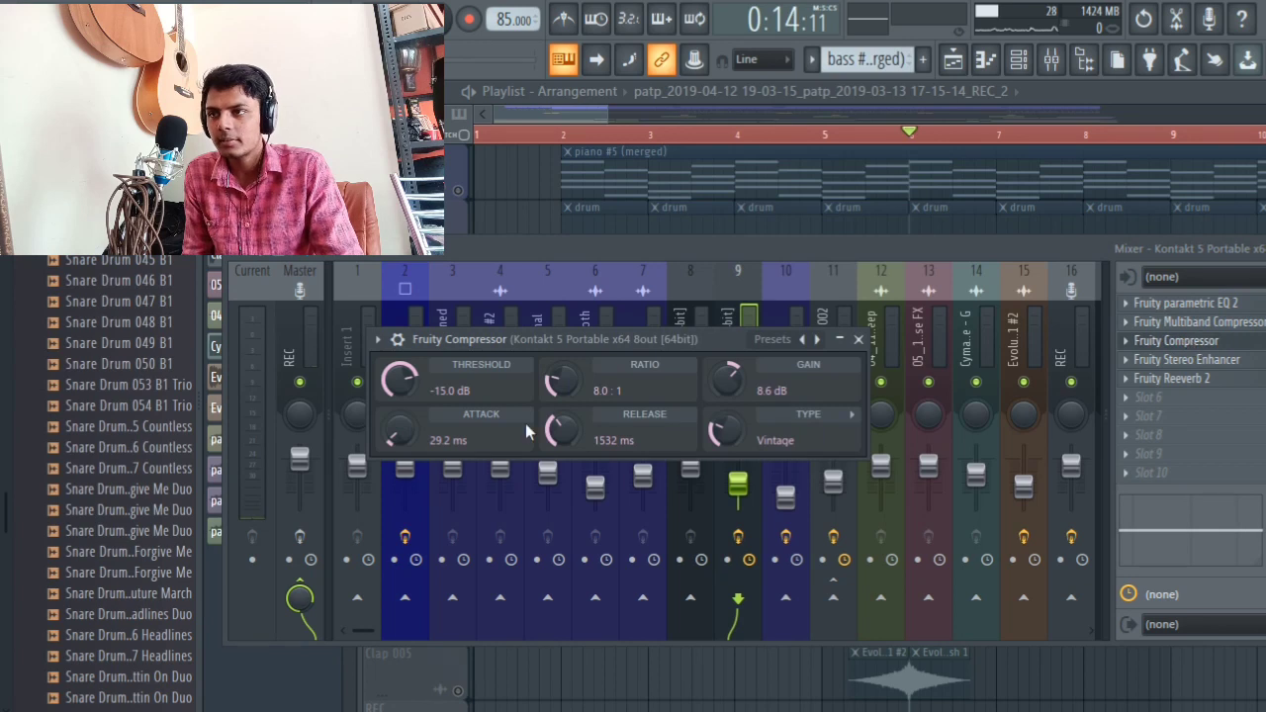
left_click(858, 340)
left_click(1233, 364)
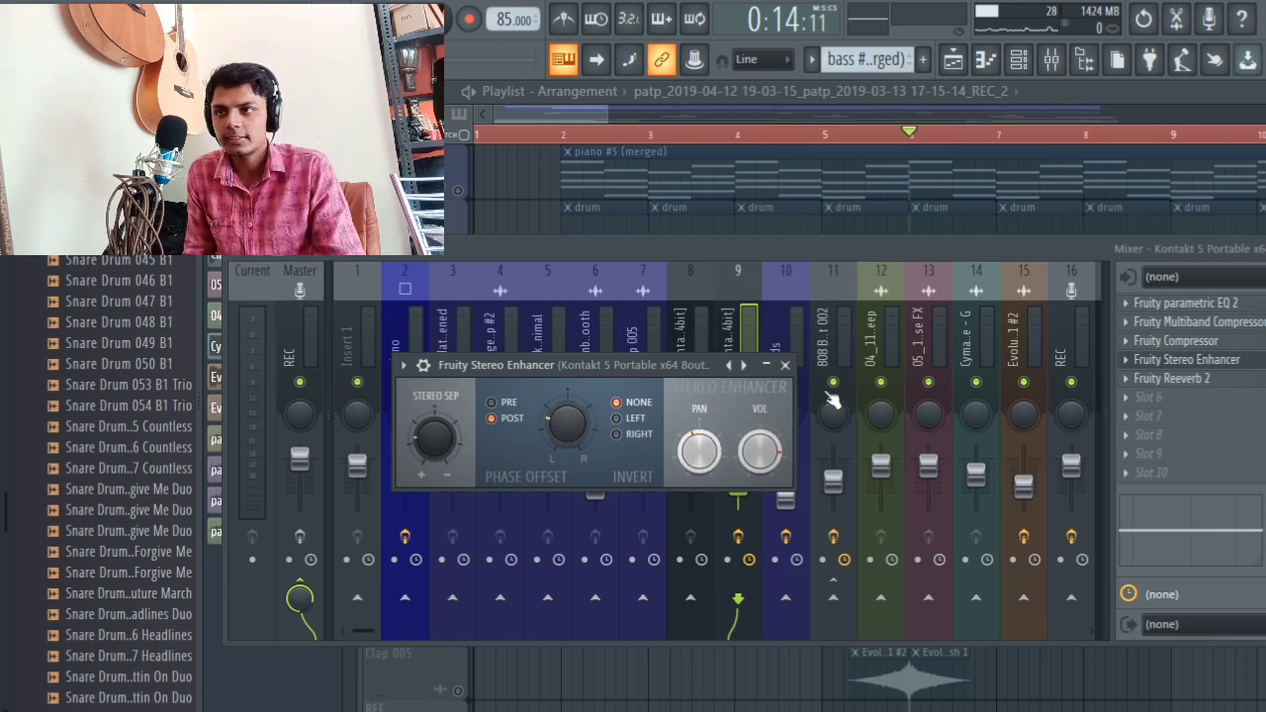
left_click(786, 365)
left_click(1169, 381)
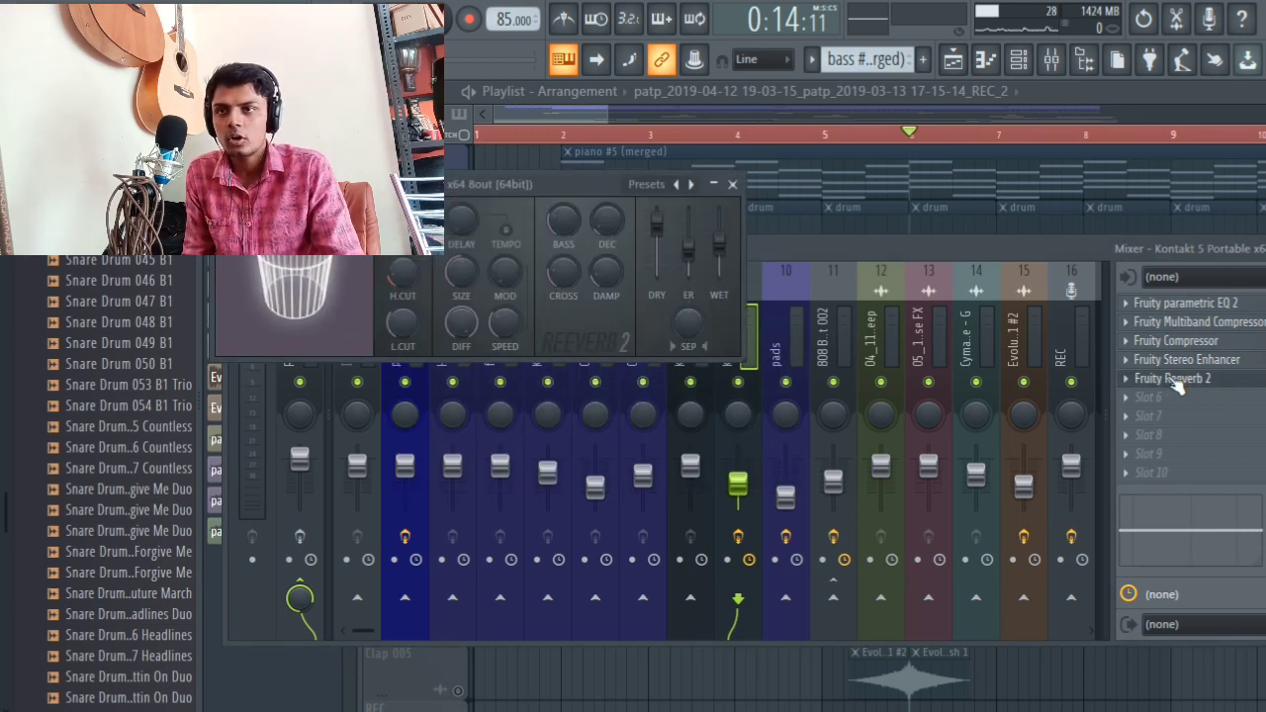
left_click(732, 184)
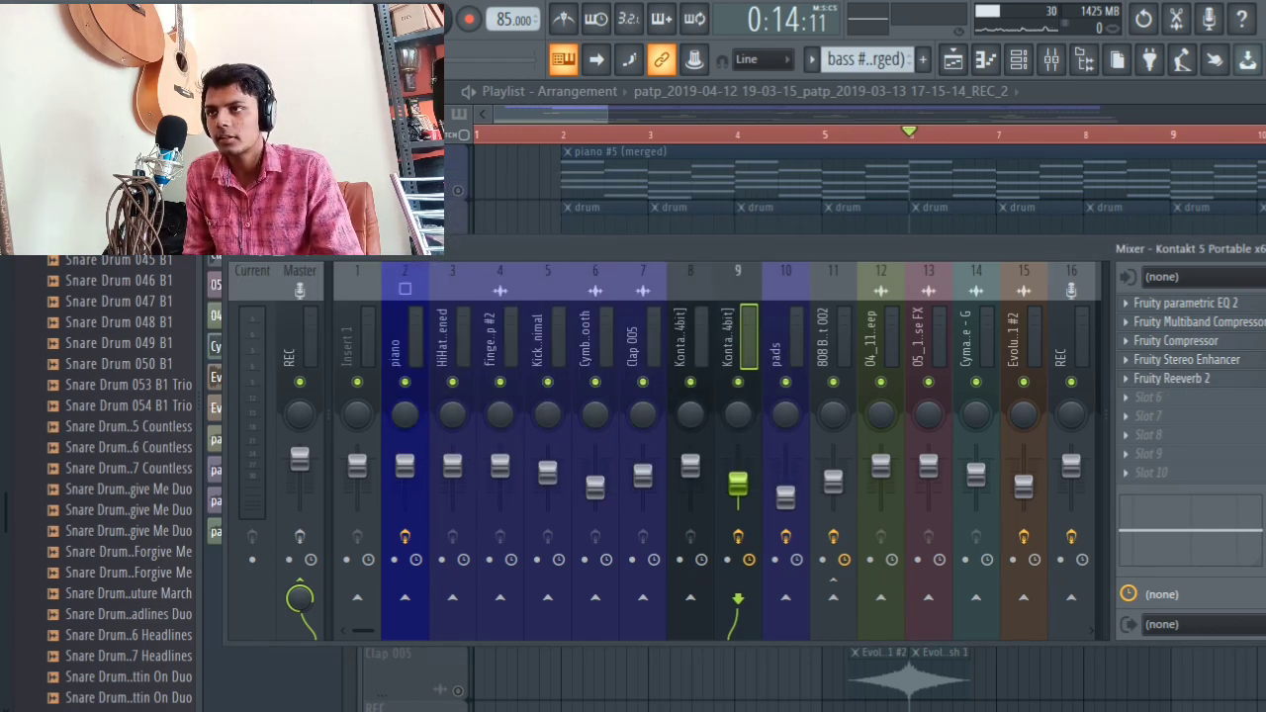
Step: Unmute the piano and drum tracks in the playlist and listen to them together with the guitar from bar 6
key("F9")
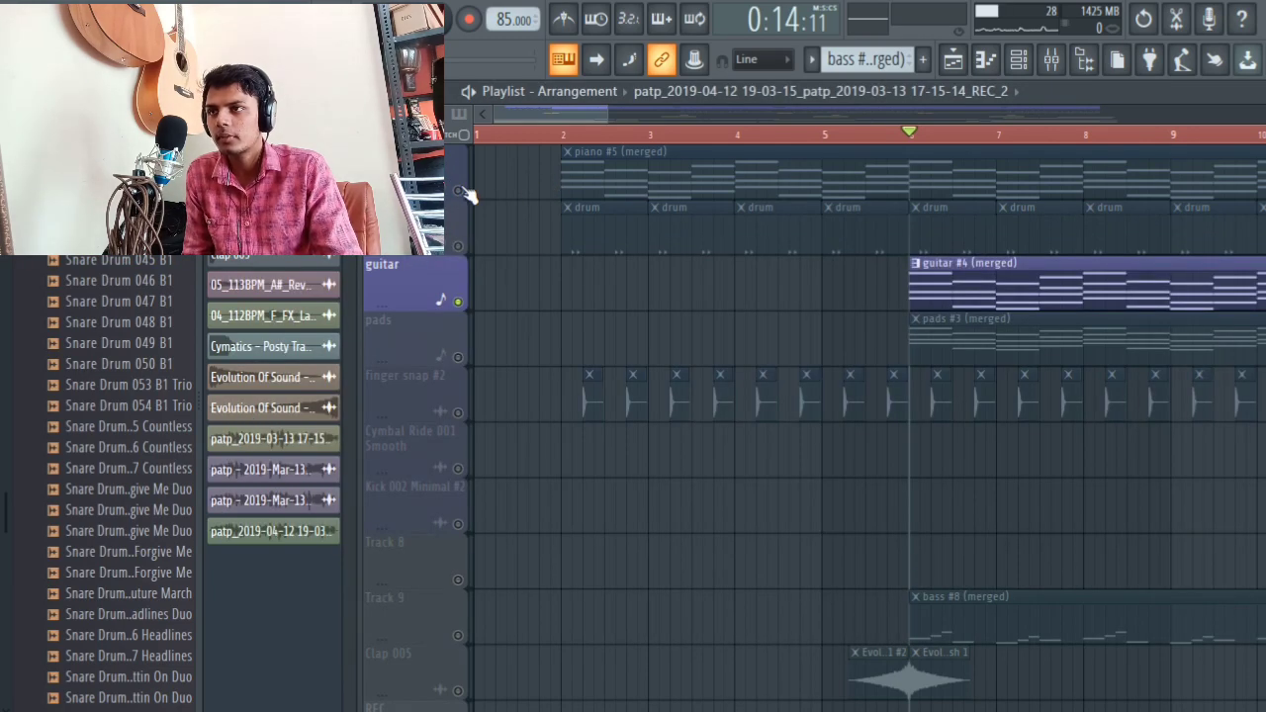
left_click(465, 193)
left_click(461, 250, "ctrl")
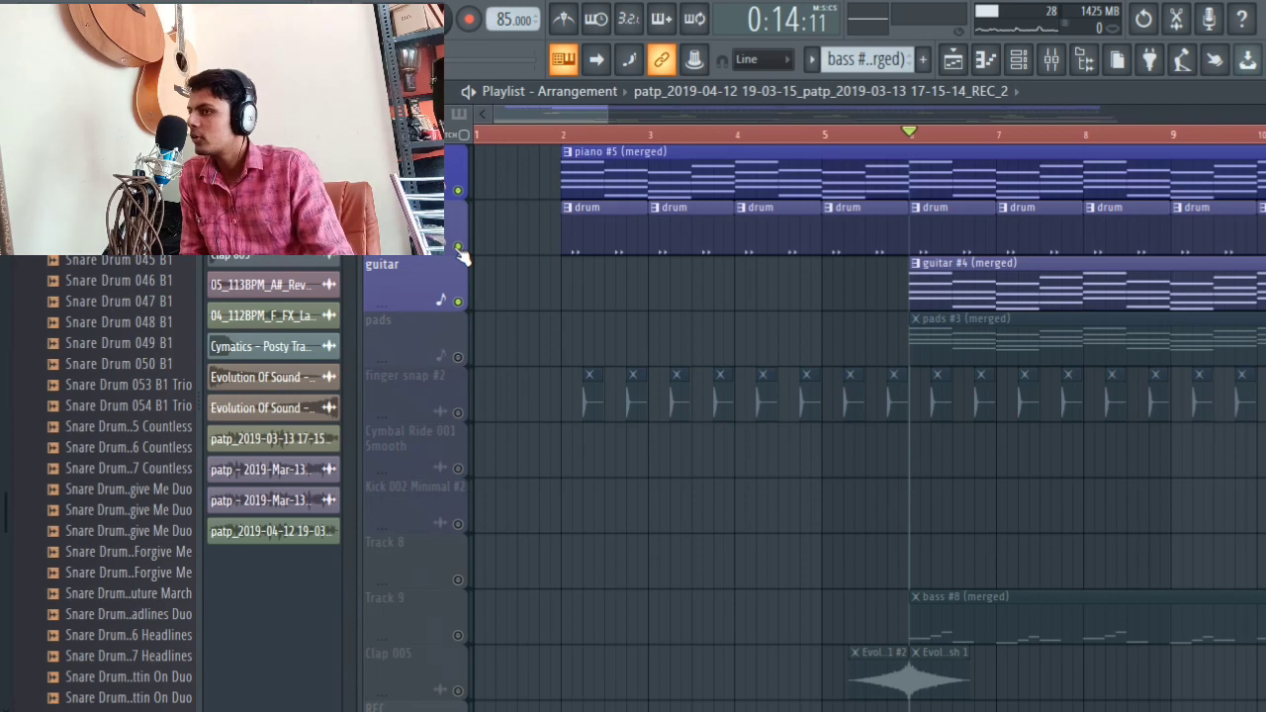
key("space")
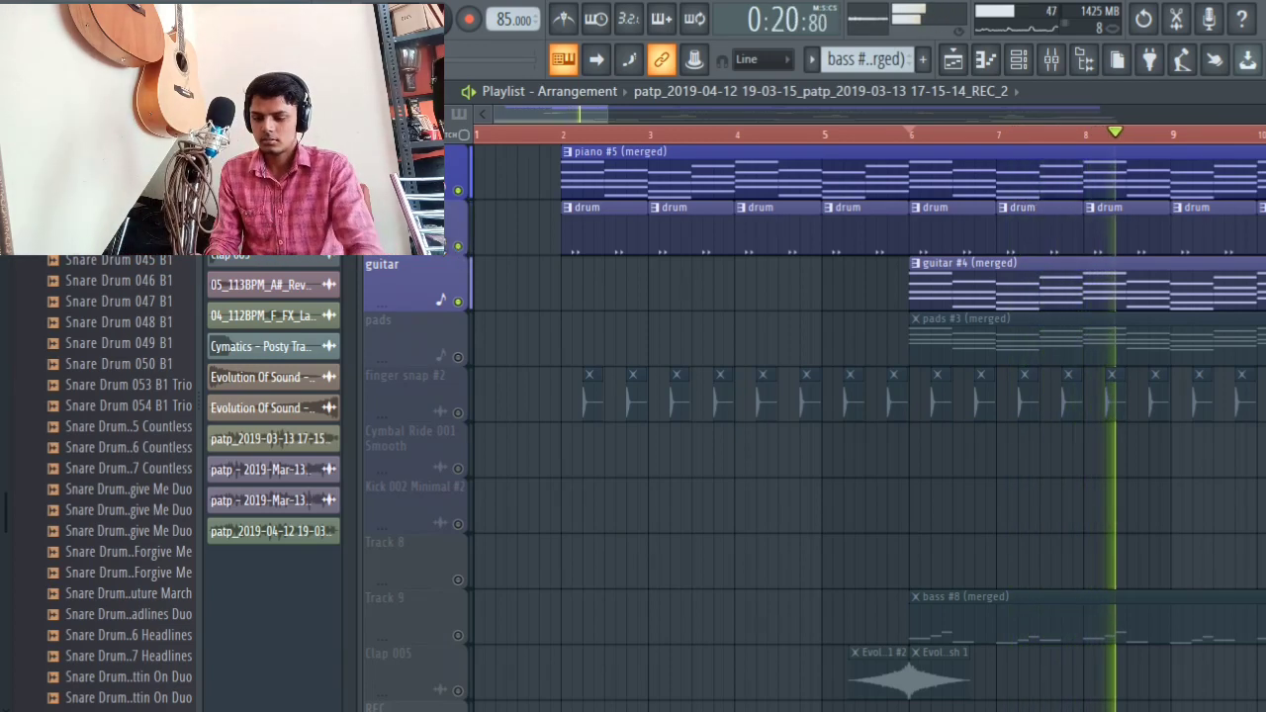
key("space")
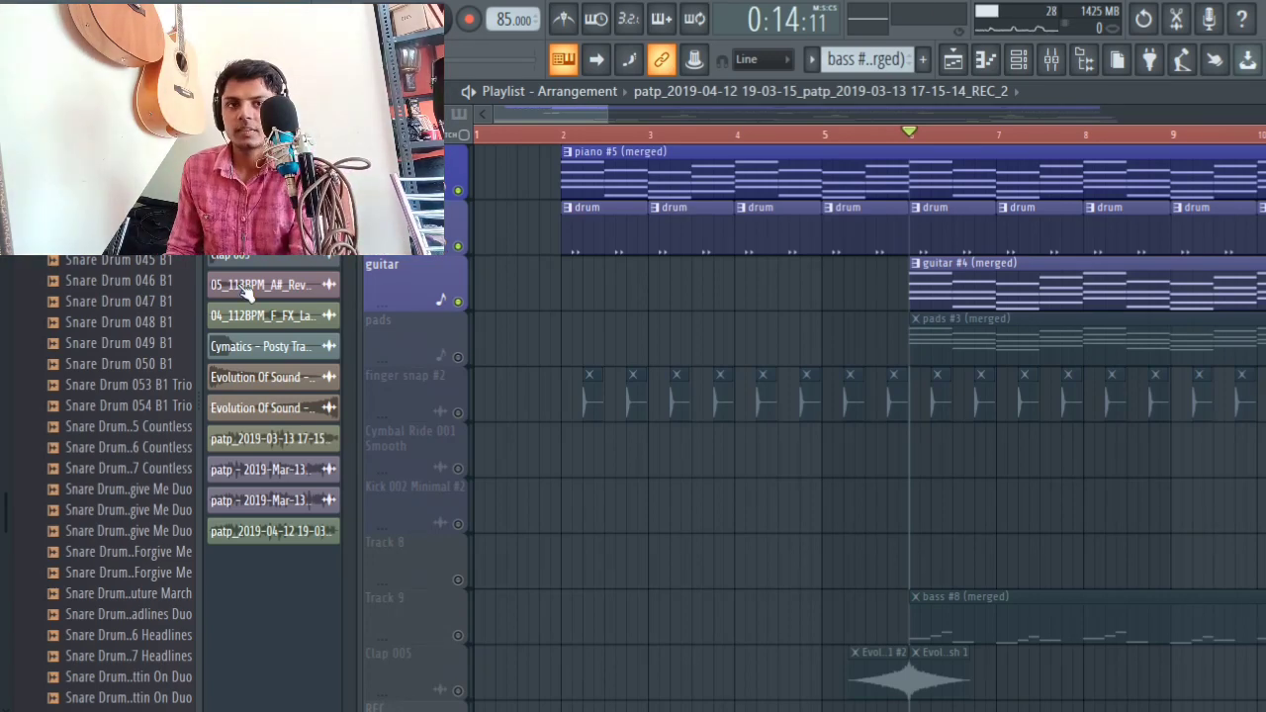
Step: Solo the pads track and play it from bar 6 while inspecting Fruity parametric EQ 2 on the pads mixer channel
right_click(457, 357)
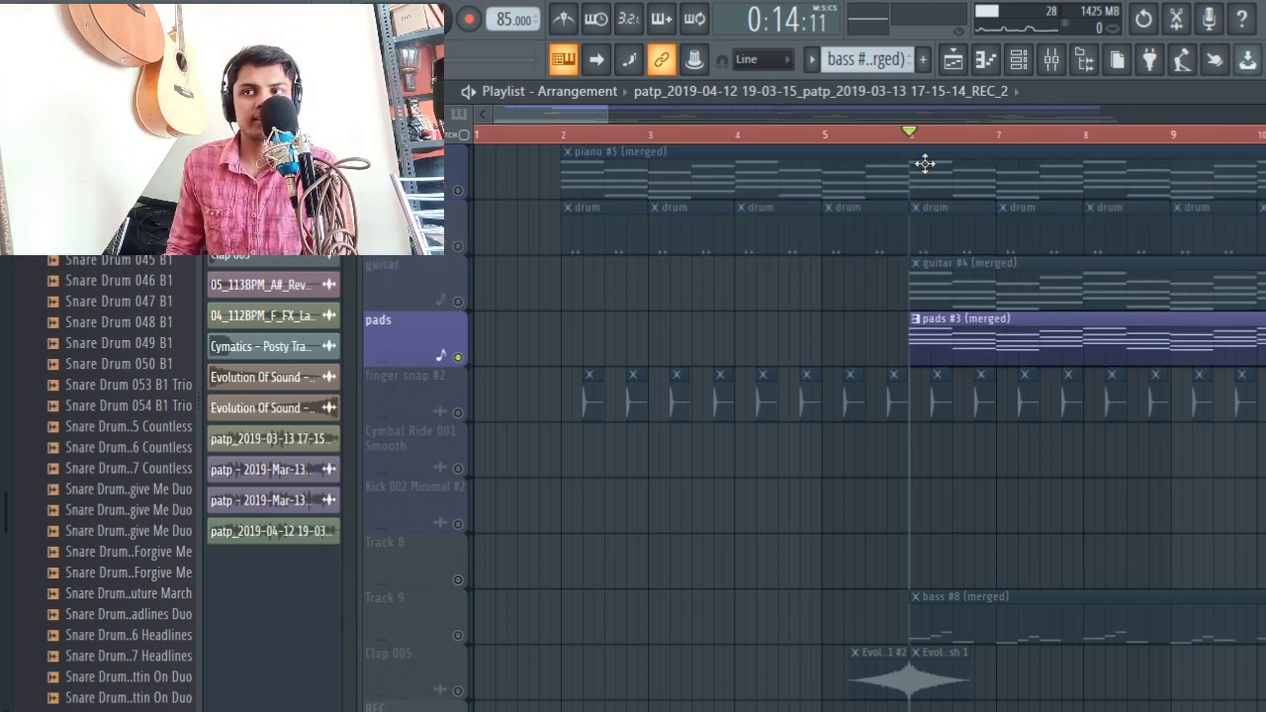
key("space")
key("F9")
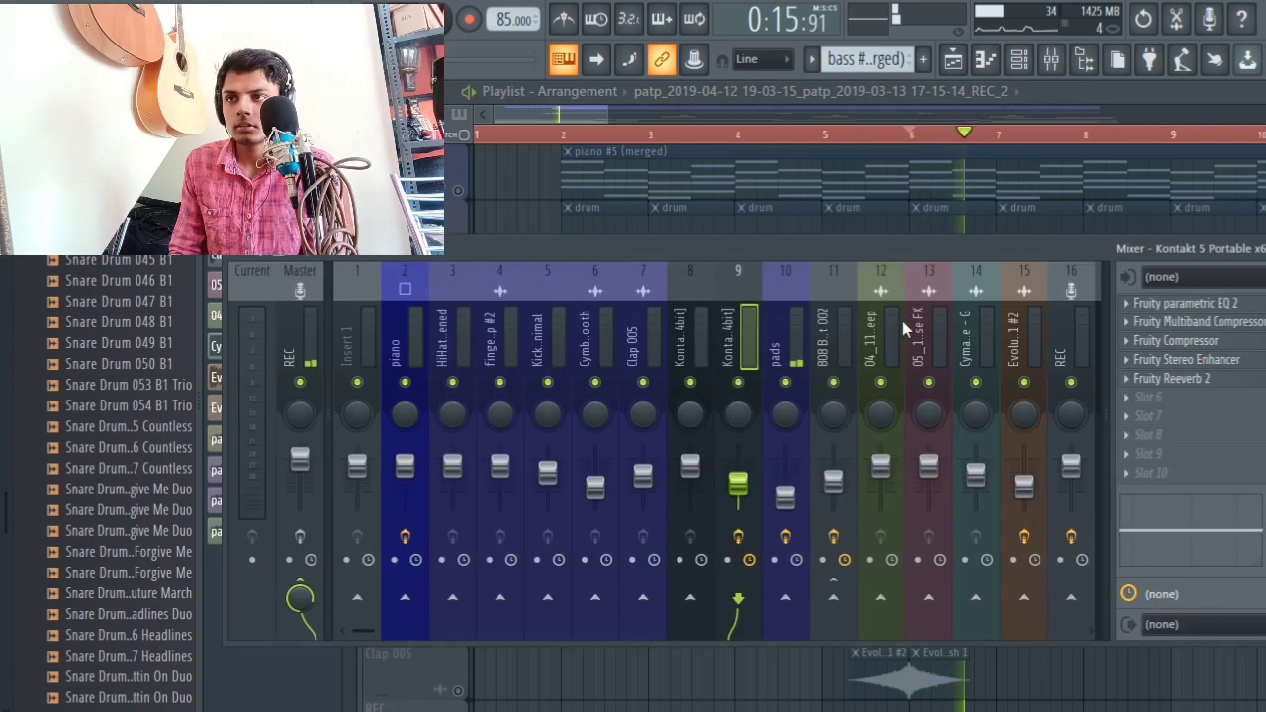
left_click(796, 326)
left_click(1199, 306)
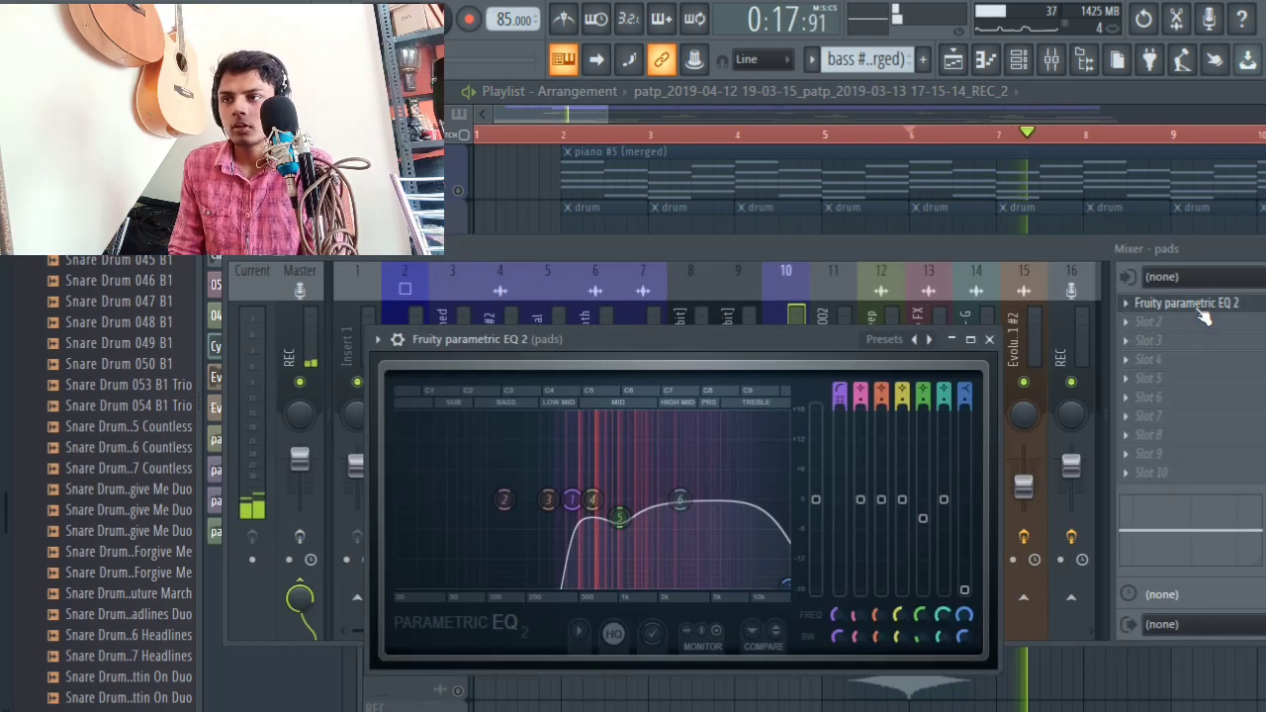
key("space")
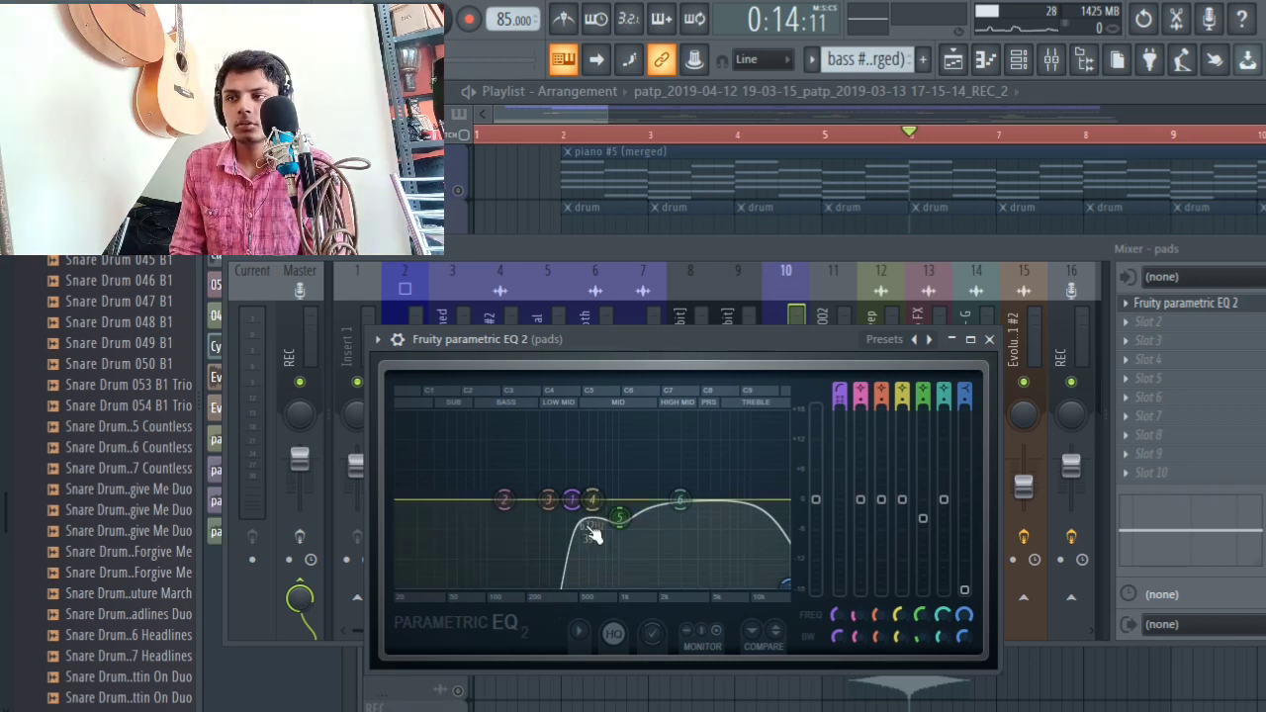
Step: Nudge band 5 of the pads' Fruity parametric EQ 2 slightly upward at about 1020 Hz, then close the equalizer and mixer
left_click_drag(618, 515, 619, 513)
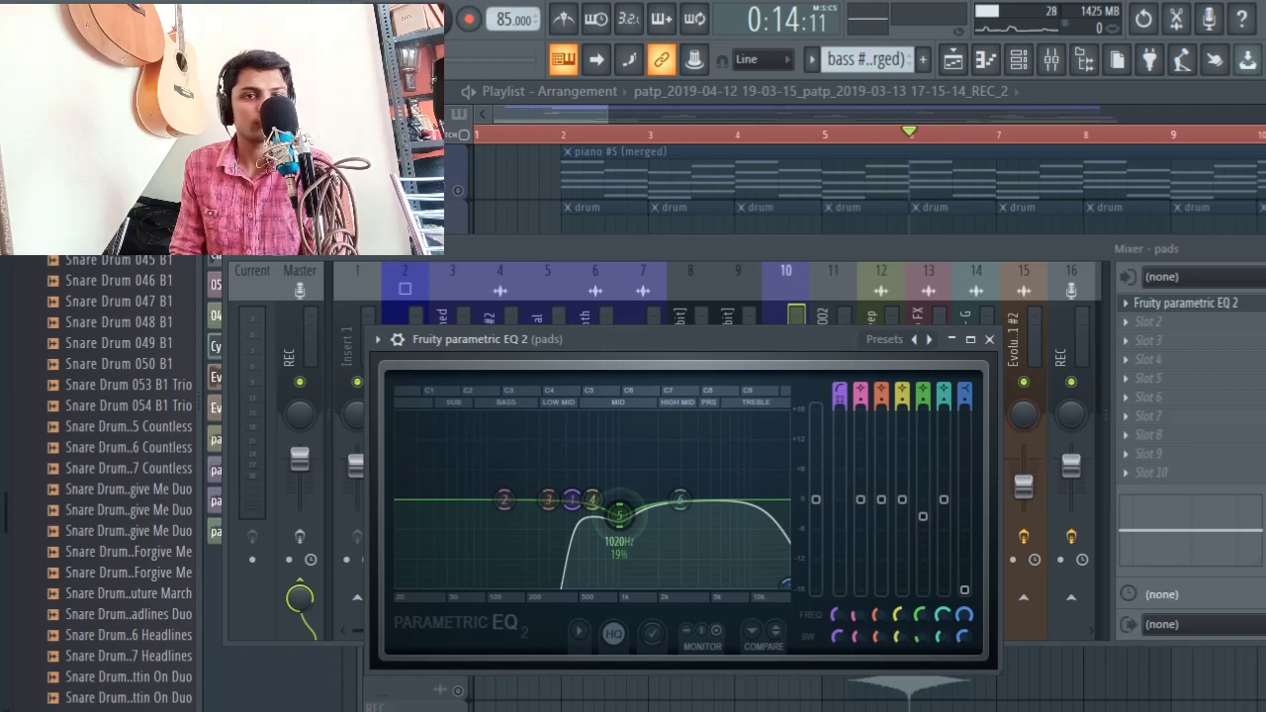
left_click(989, 340)
key("F9")
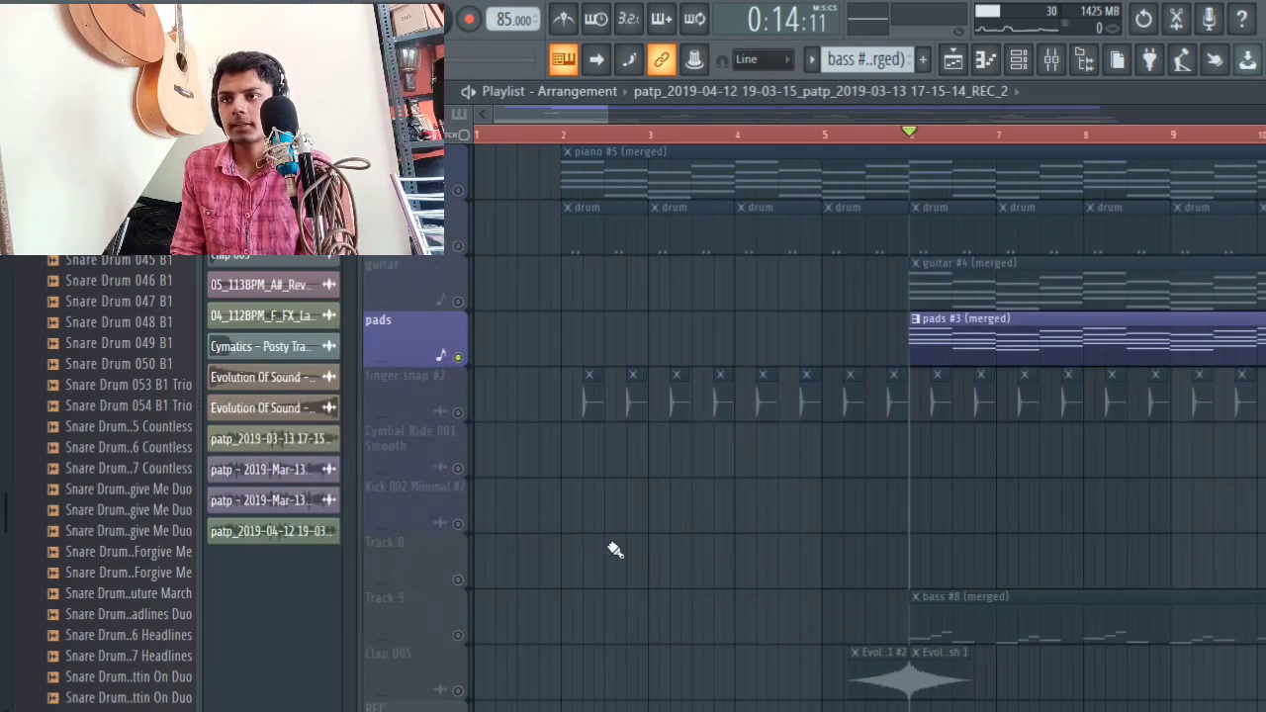
Step: Solo the finger snap #2 track, play it from bar 6 and check its mixer channel for effects
left_click(470, 421)
key("space")
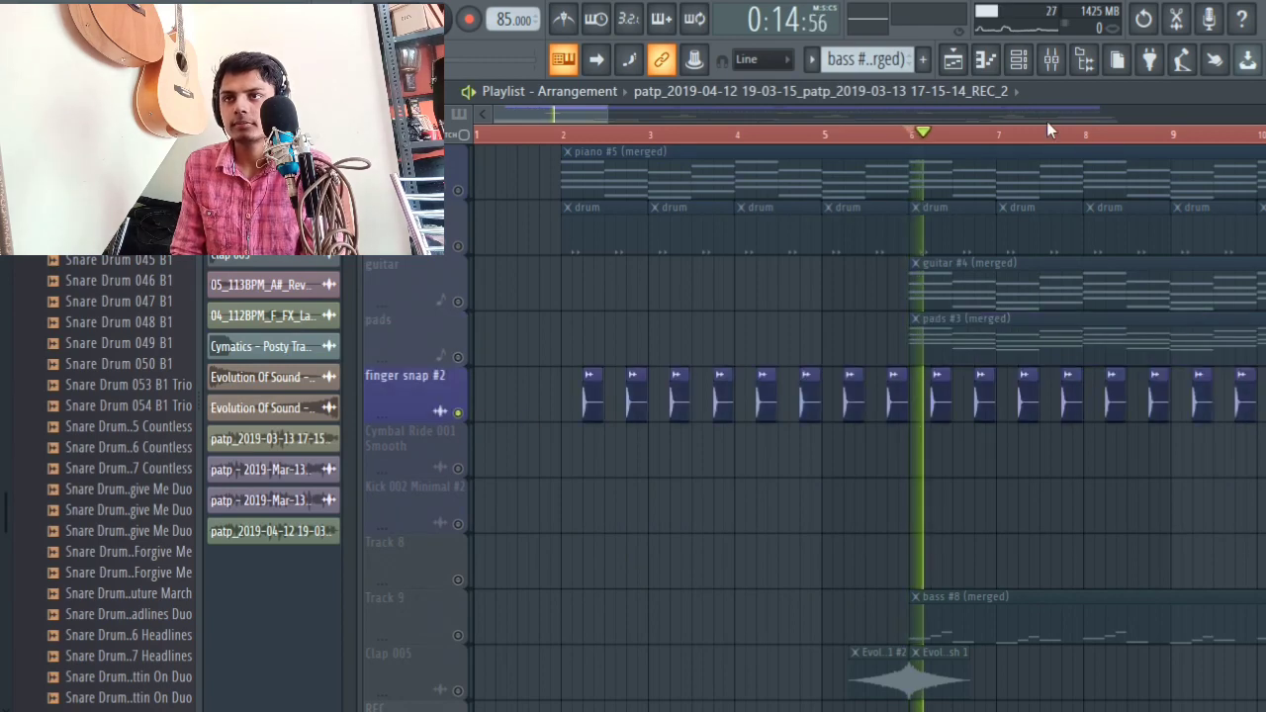
left_click(1052, 59)
left_click(519, 322)
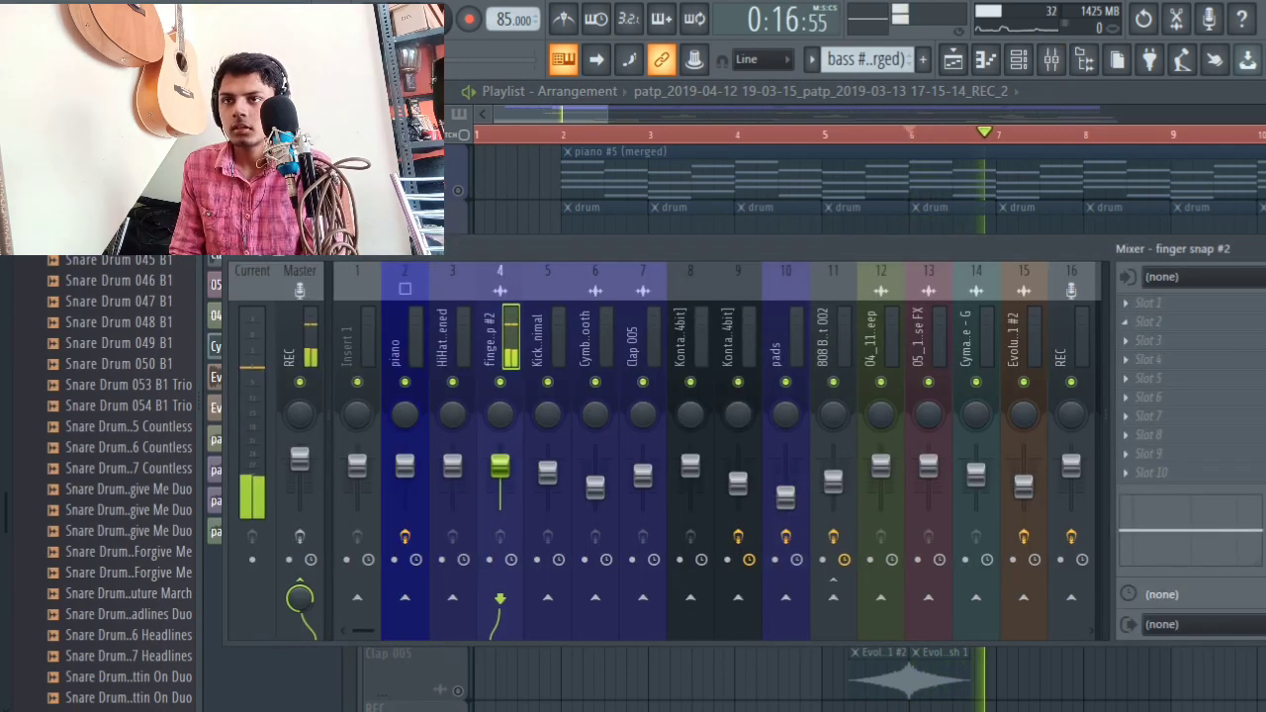
key("space")
key("F9")
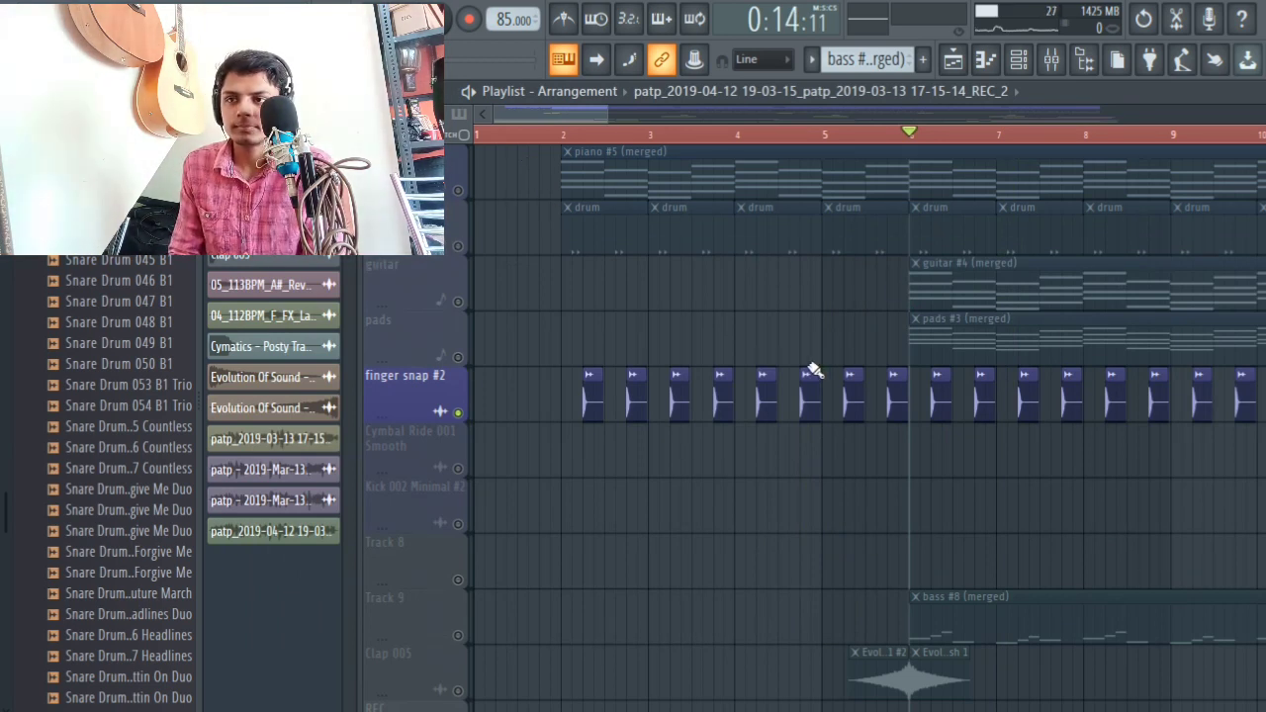
Step: Solo the bass on Track 9 and play it from bar 6
right_click(459, 634)
key("space")
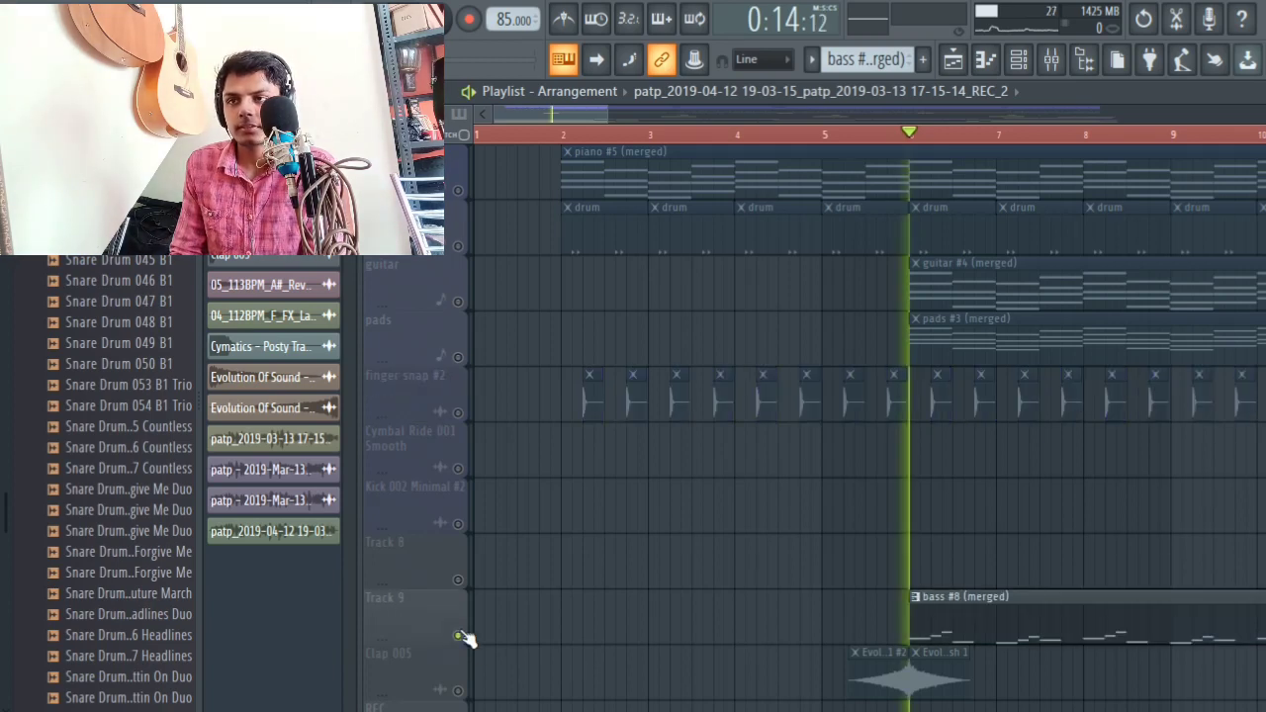
scroll(1046, 340, "down", 3)
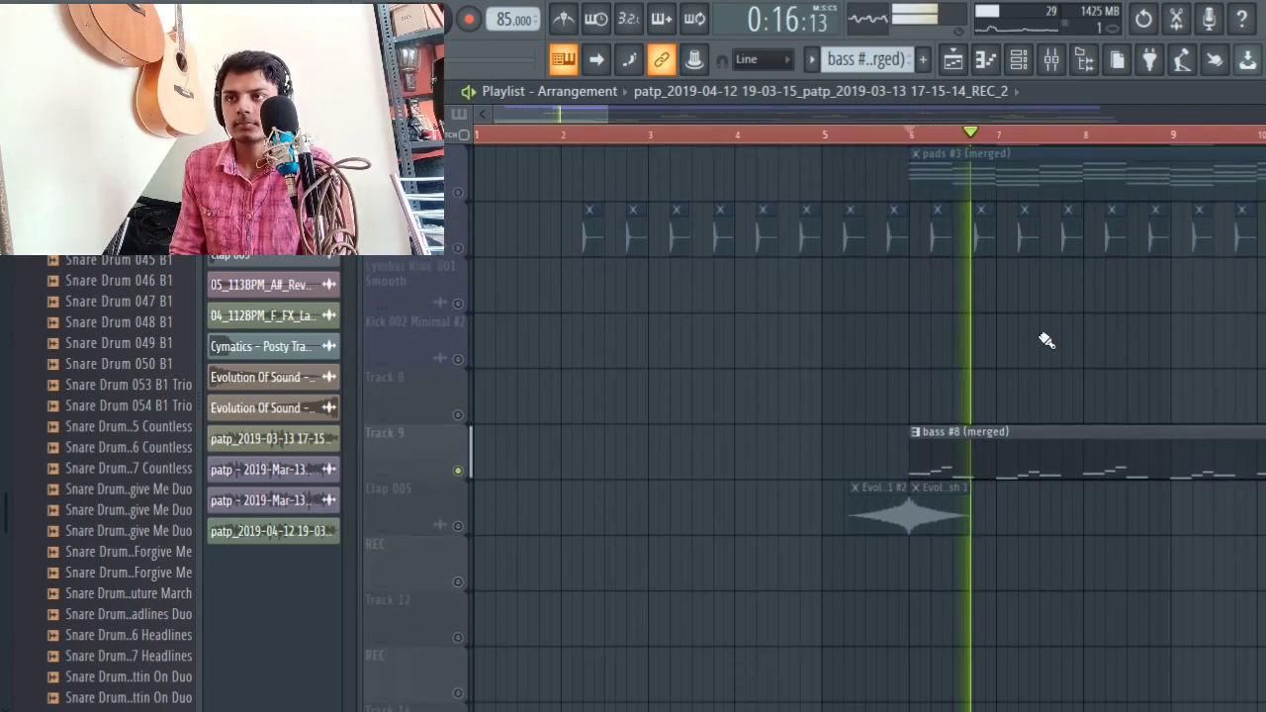
scroll(1006, 148, "down", 2)
scroll(1008, 150, "down", 2)
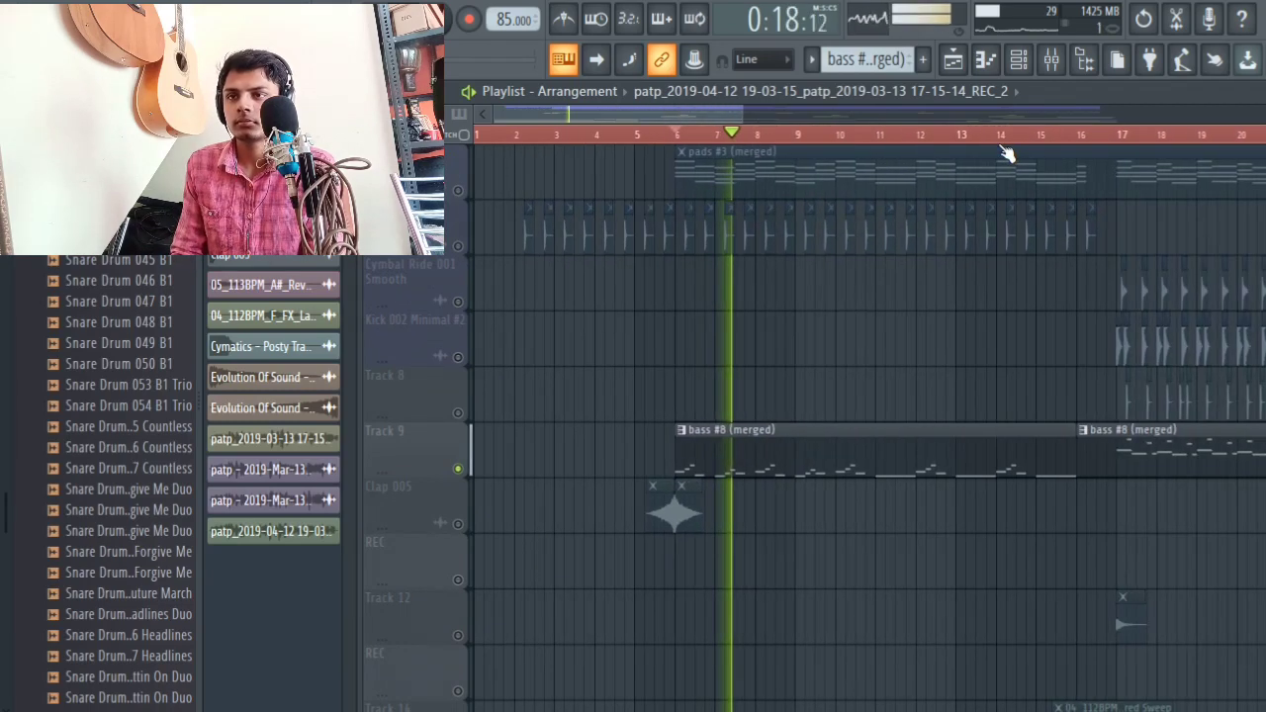
Step: Check the B Fender Tropical Bass mixer channel for effects while the bass plays, then return to the playlist and stop playback
left_click(1050, 61)
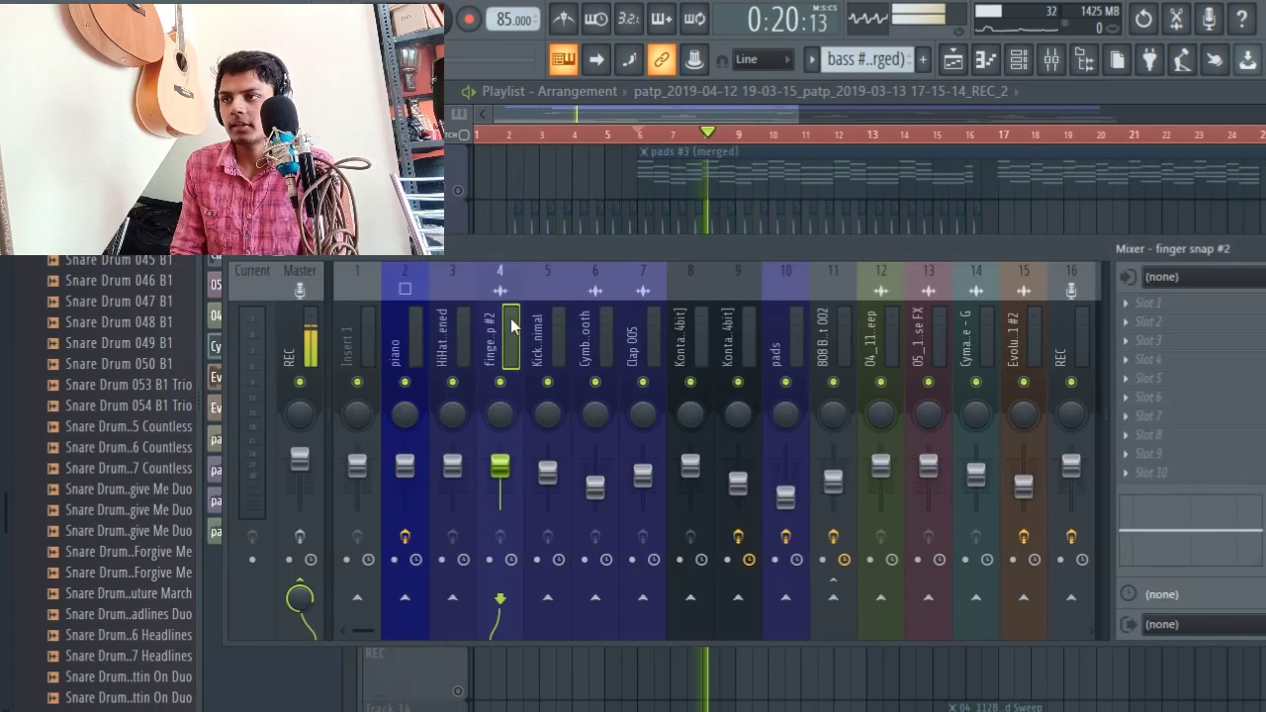
scroll(547, 315, "down", 3)
left_click(704, 282)
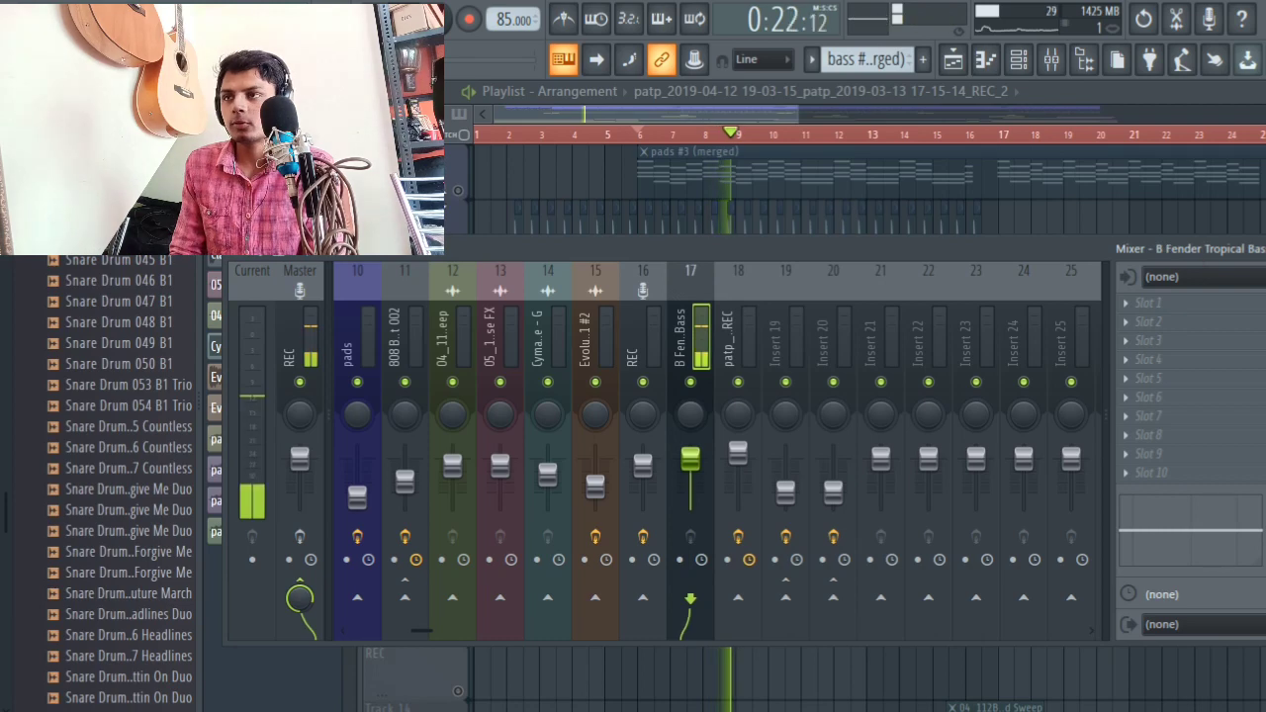
key("F9")
scroll(500, 213, "up", 2)
scroll(499, 213, "up", 2)
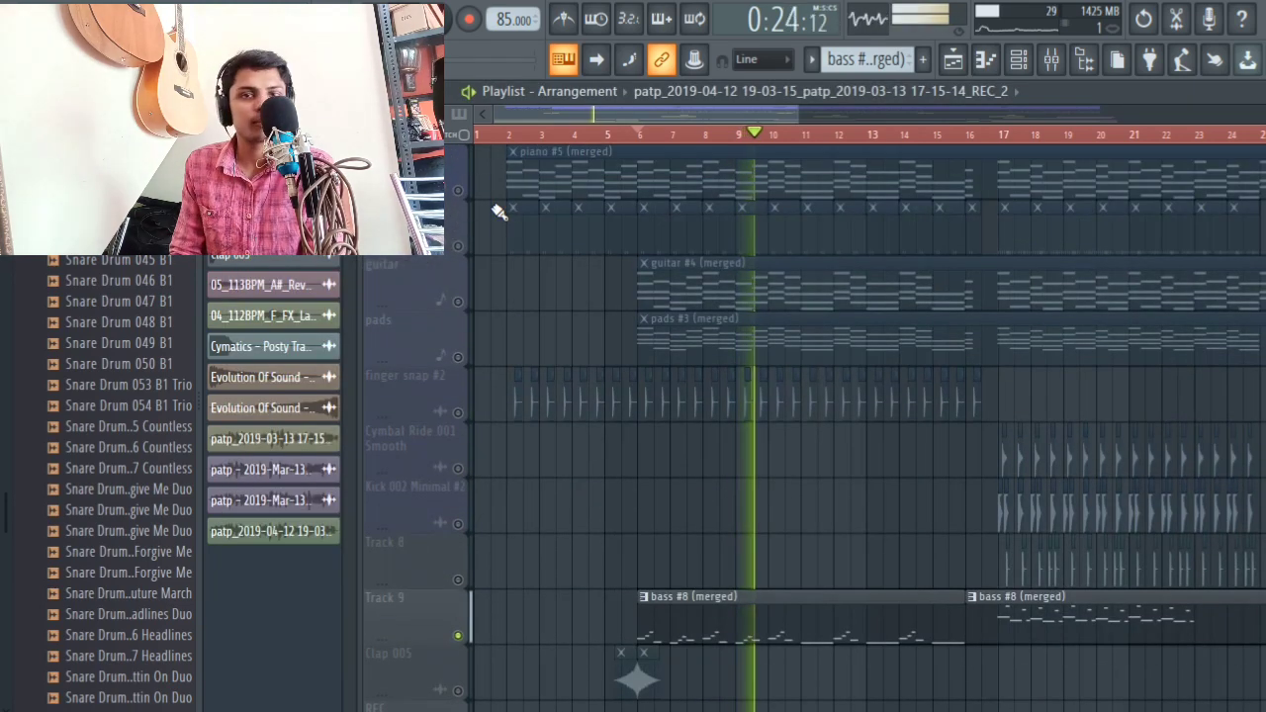
key("space")
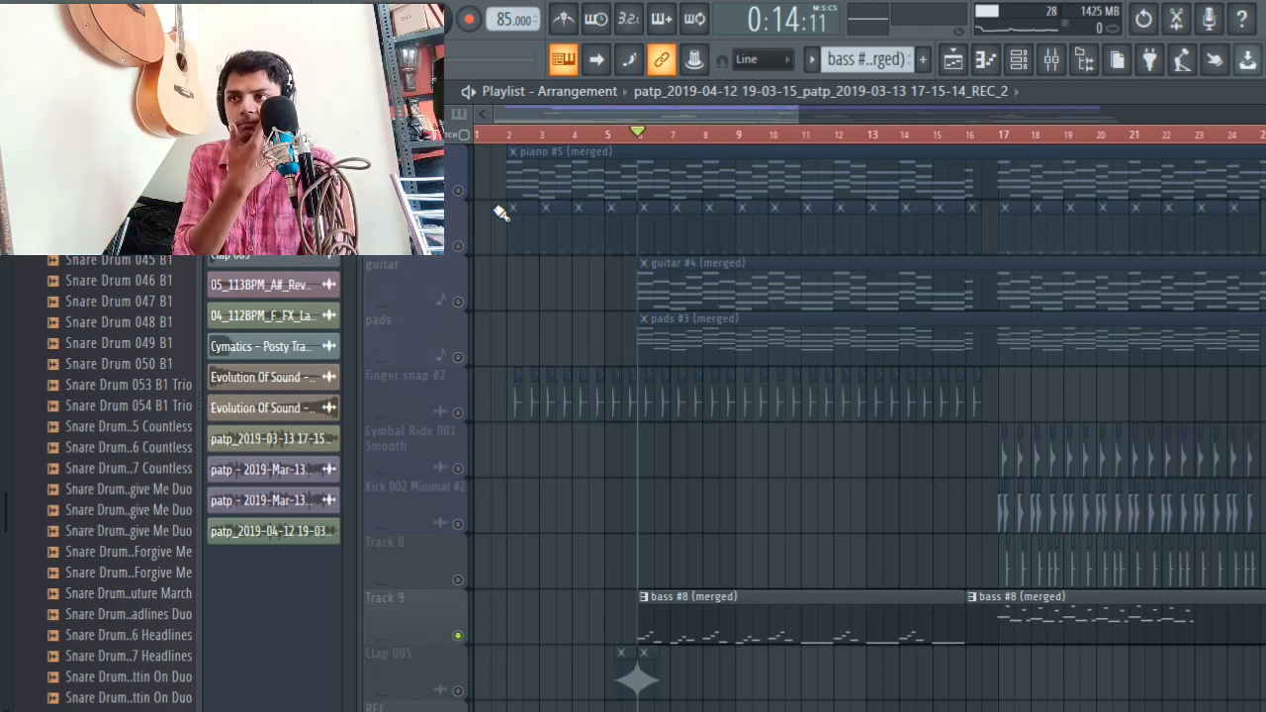
Step: Place the playhead midway between bars 5 and 6 and solo the Clap 005 track holding the crash clips
scroll(606, 451, "down", 3)
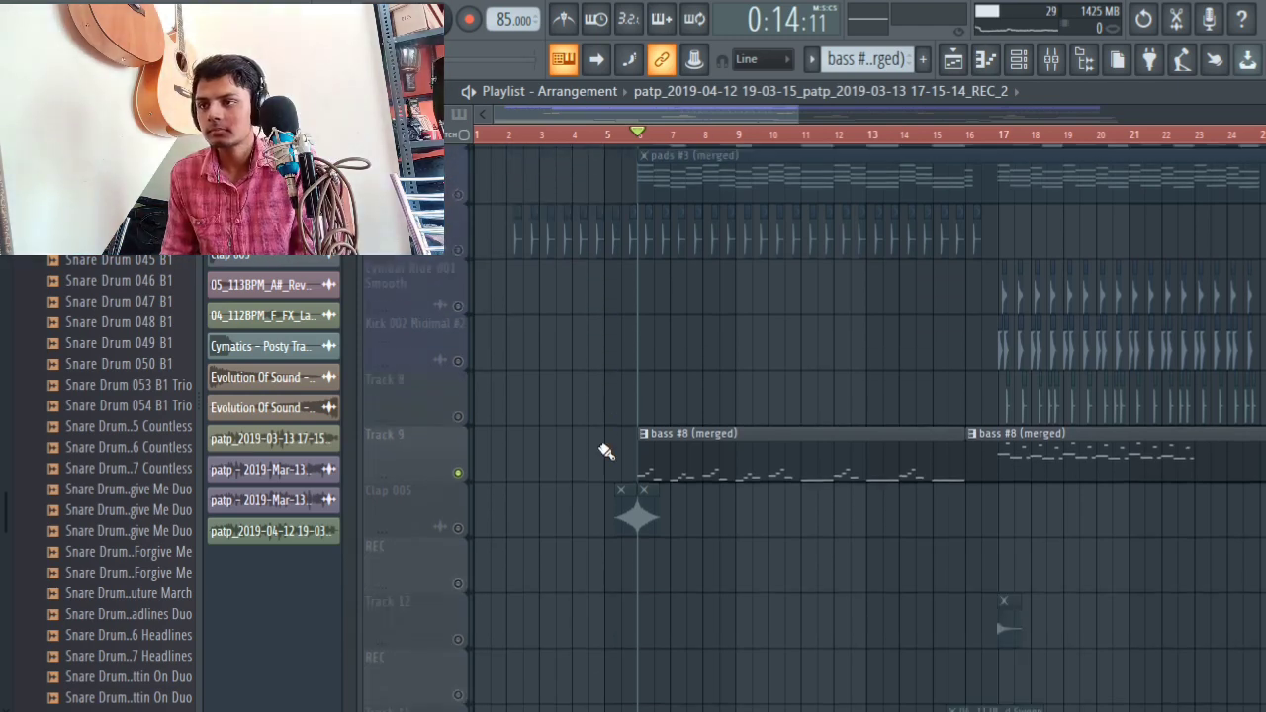
scroll(593, 444, "up", 2)
scroll(576, 432, "down", 5)
left_click(624, 132)
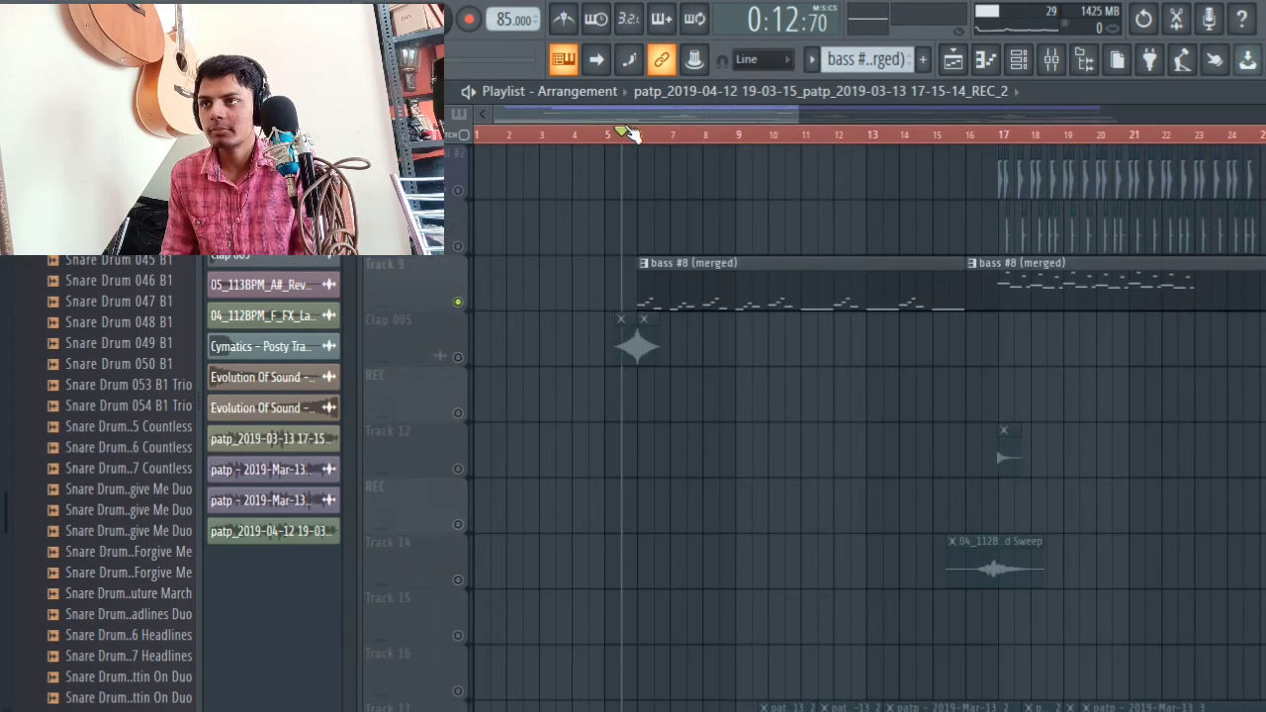
scroll(631, 134, "up", 5)
right_click(458, 357)
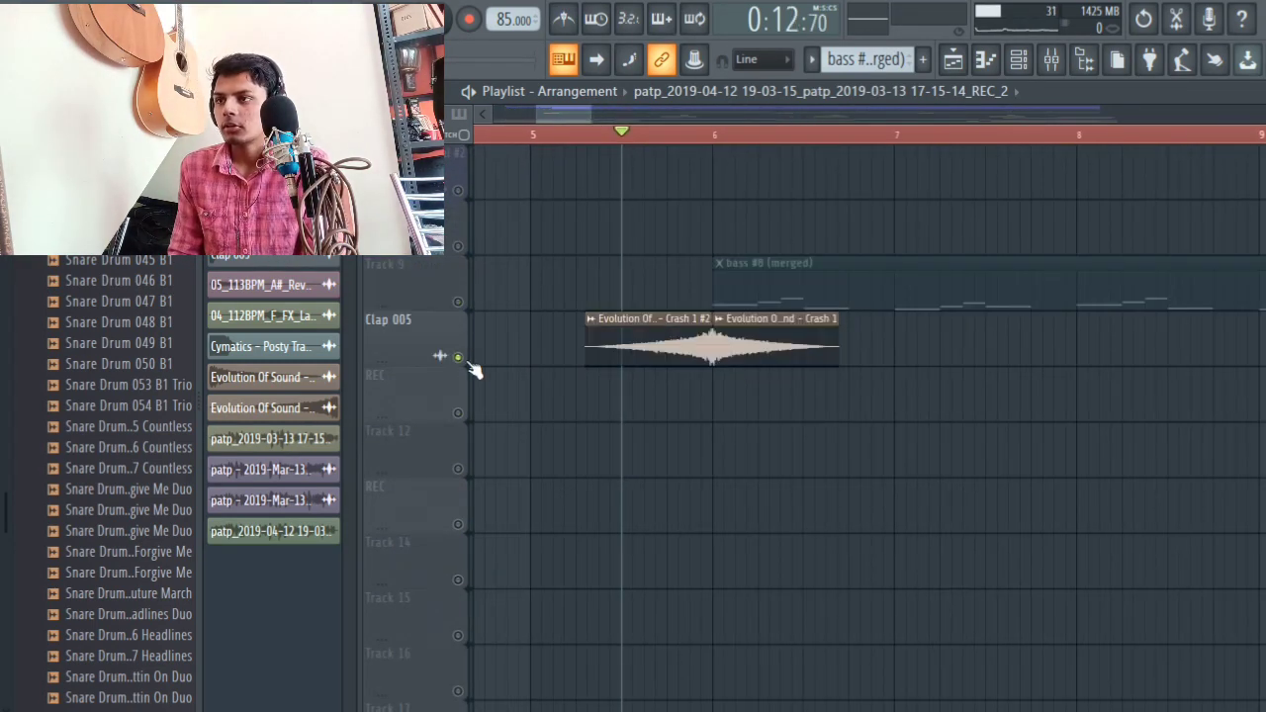
Step: Copy the Evolution Of Sound - Crash 1 clip to soloed Track 12 at bar 6, and again before bar 6 on the unmuted REC track below
left_click(796, 331)
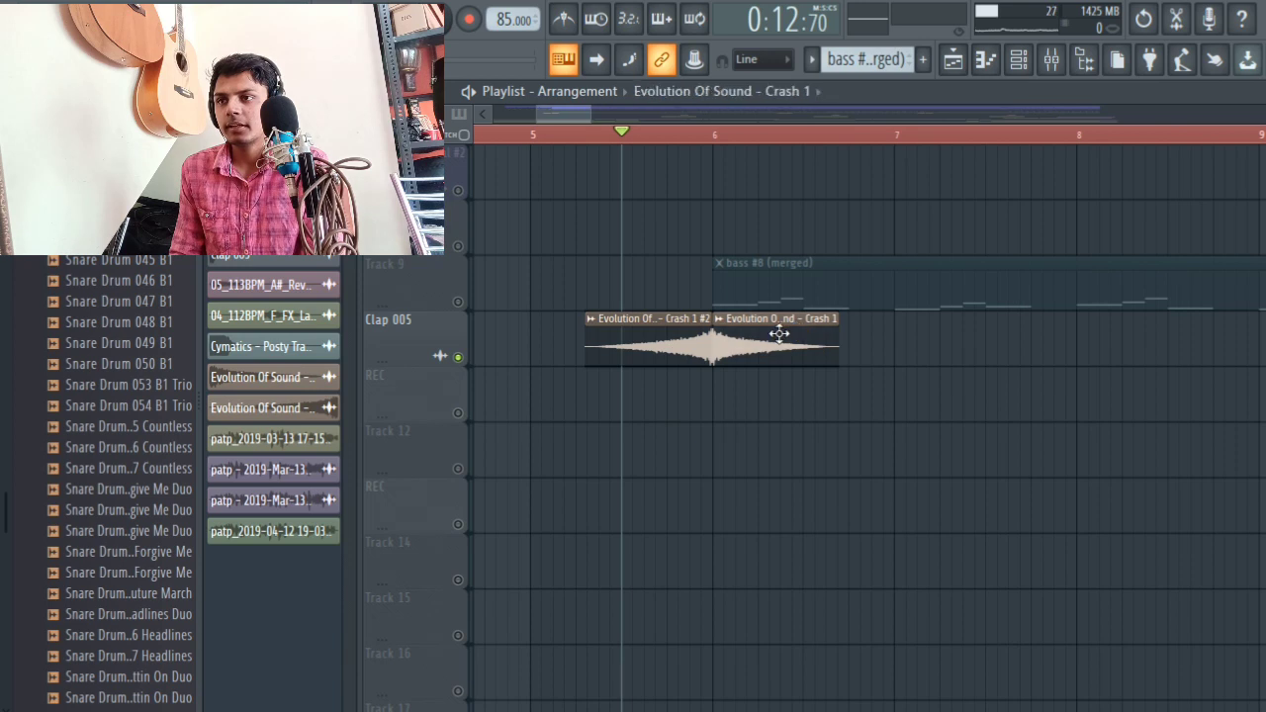
left_click_drag(796, 433, 780, 438)
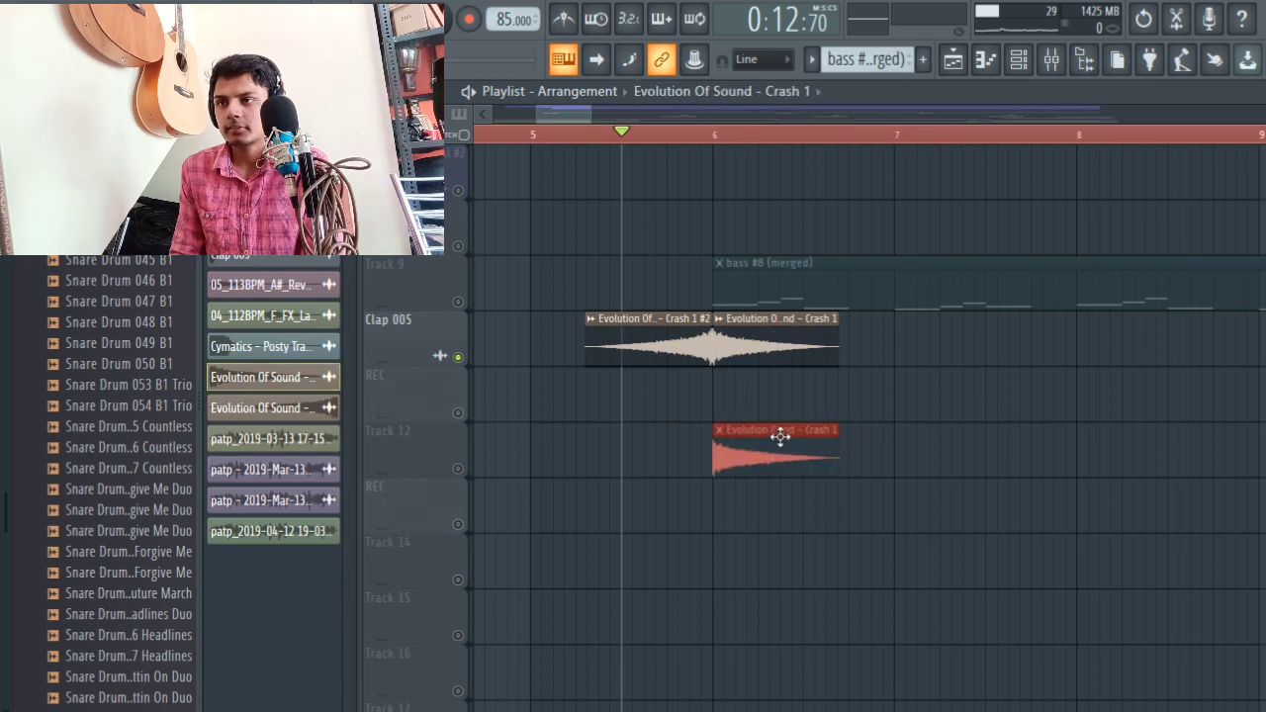
right_click(458, 469)
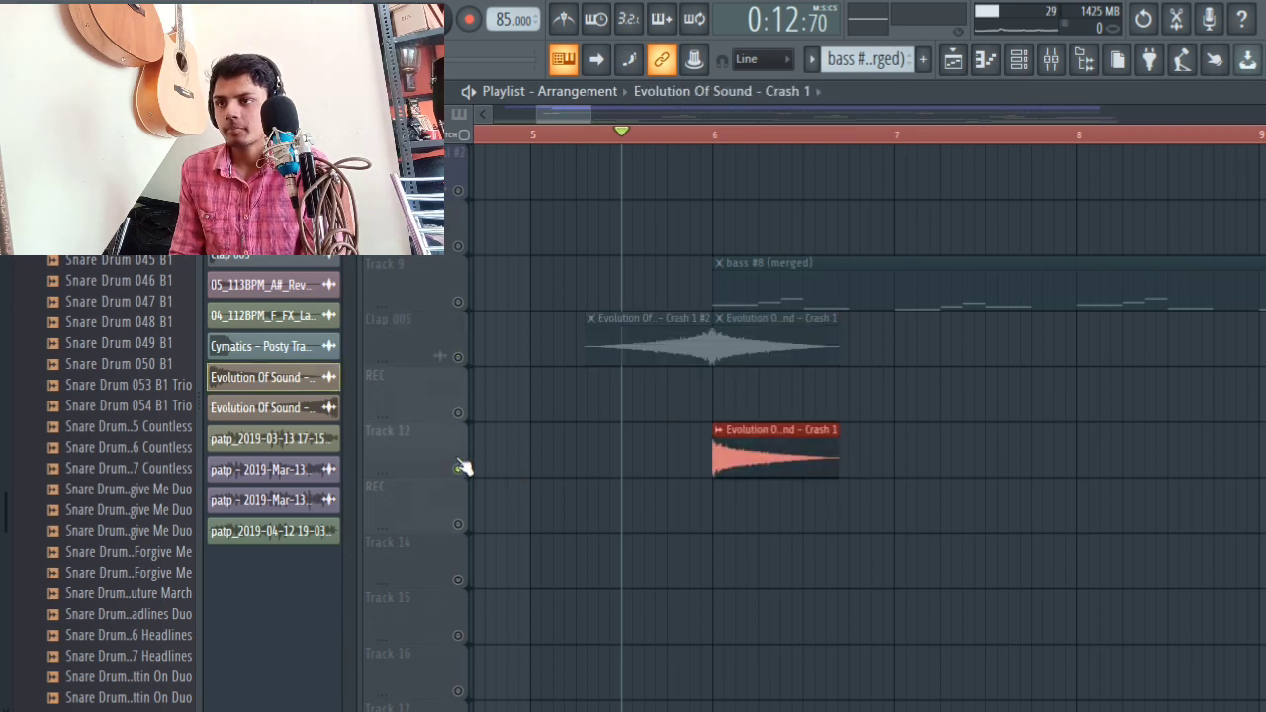
left_click(722, 433)
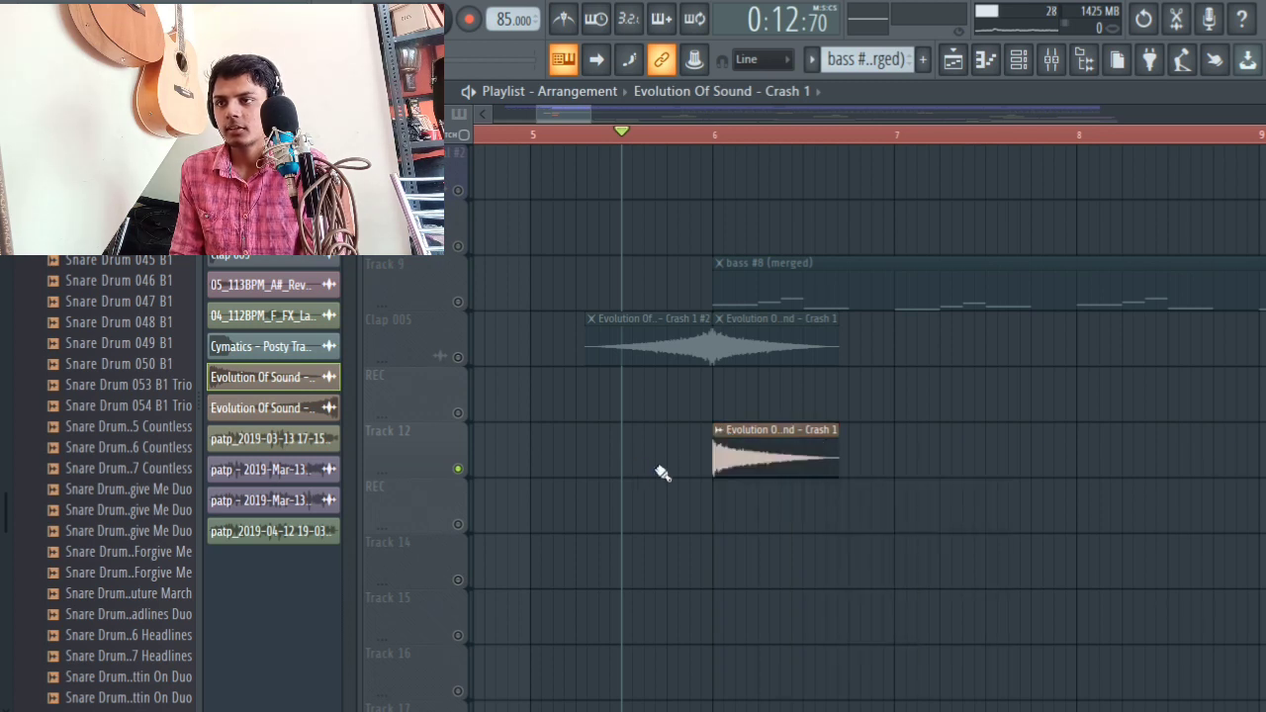
left_click_drag(782, 440, 665, 465)
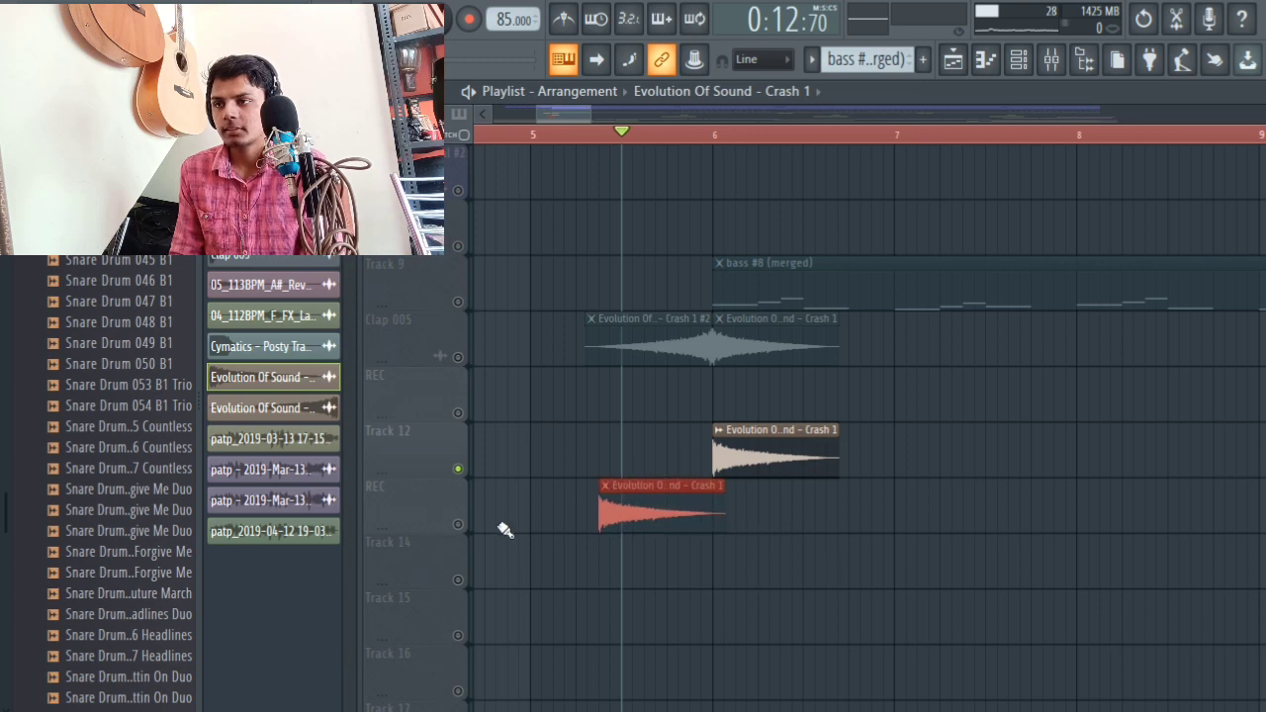
left_click(459, 525)
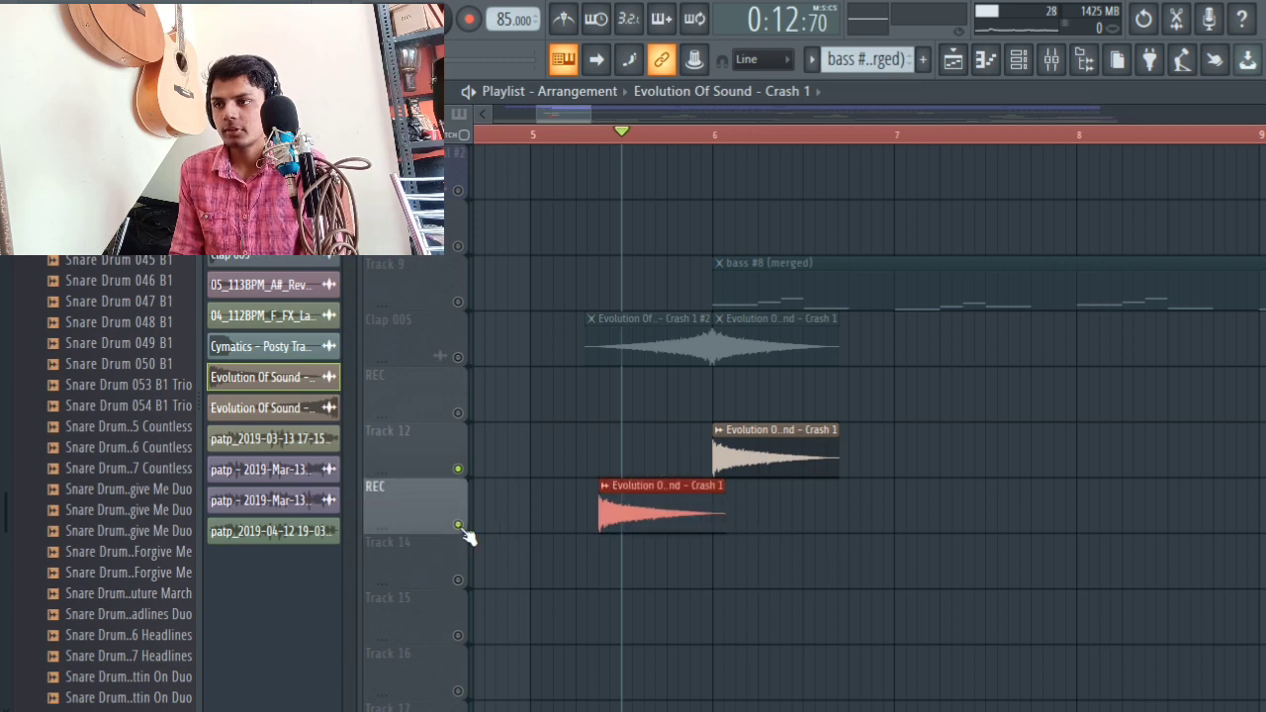
Step: Make the crash clip on the REC track unique and reverse its sample
left_click(605, 487)
left_click(660, 597)
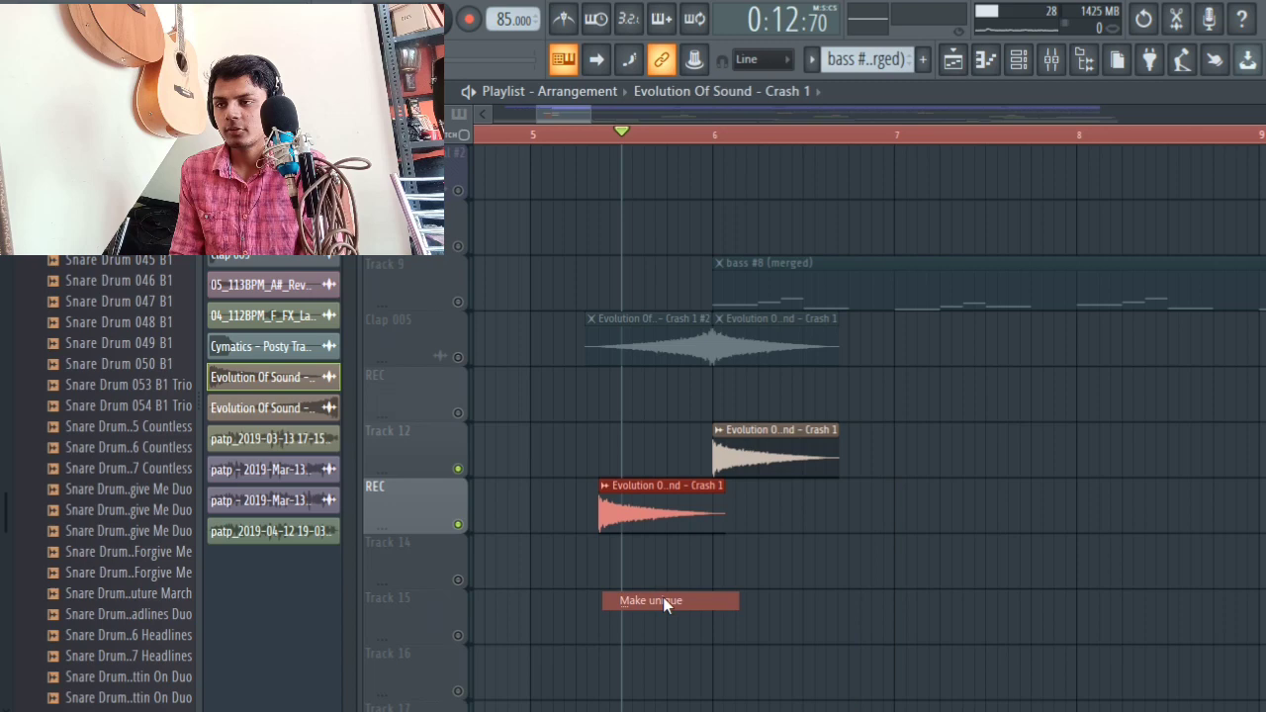
double_click(641, 509)
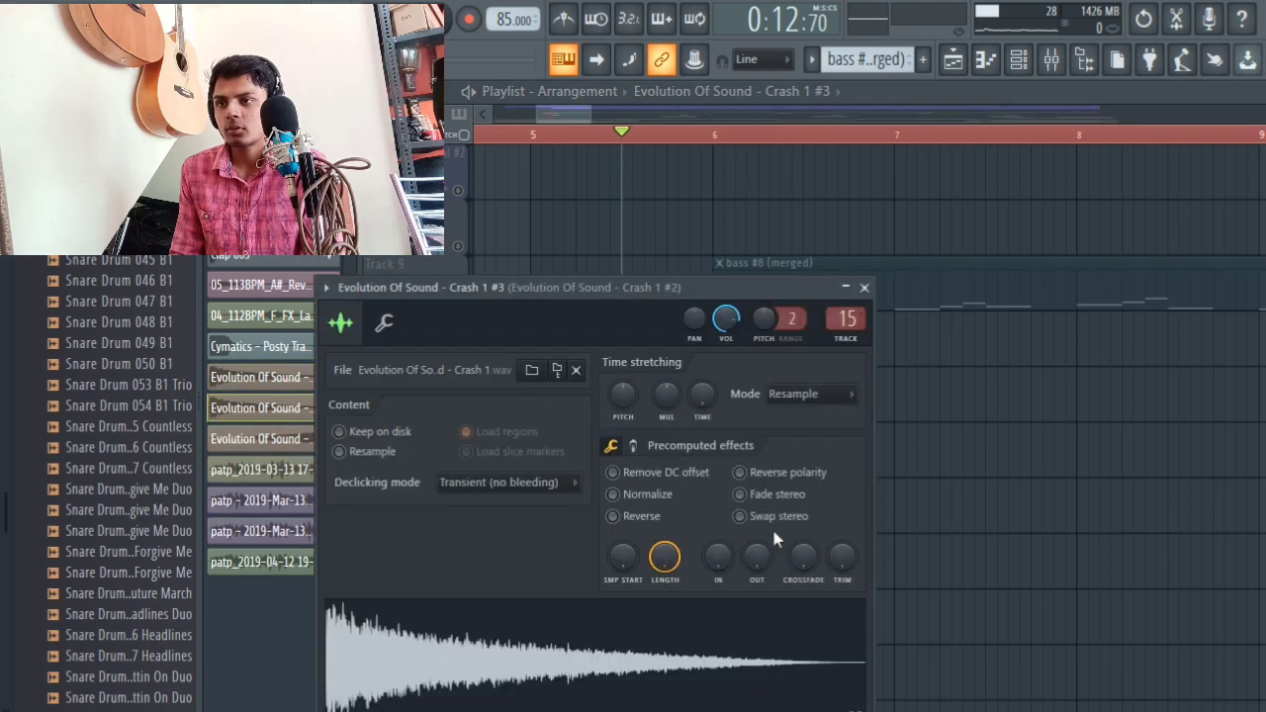
left_click(635, 519)
left_click(1052, 517)
right_click(1116, 517)
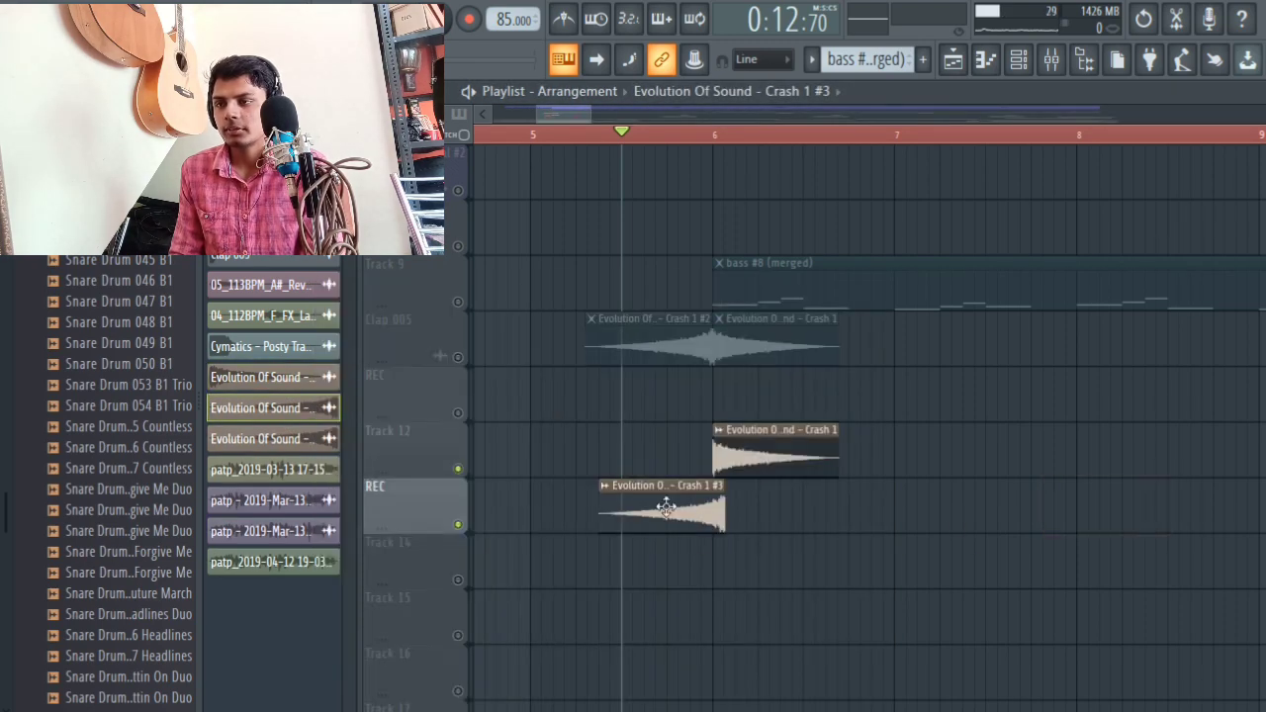
Step: Move the reversed crash clip onto Track 12 so it leads into Crash 1 at bar 6, and play the pair
left_click_drag(666, 508, 650, 445)
scroll(720, 136, "up", 2)
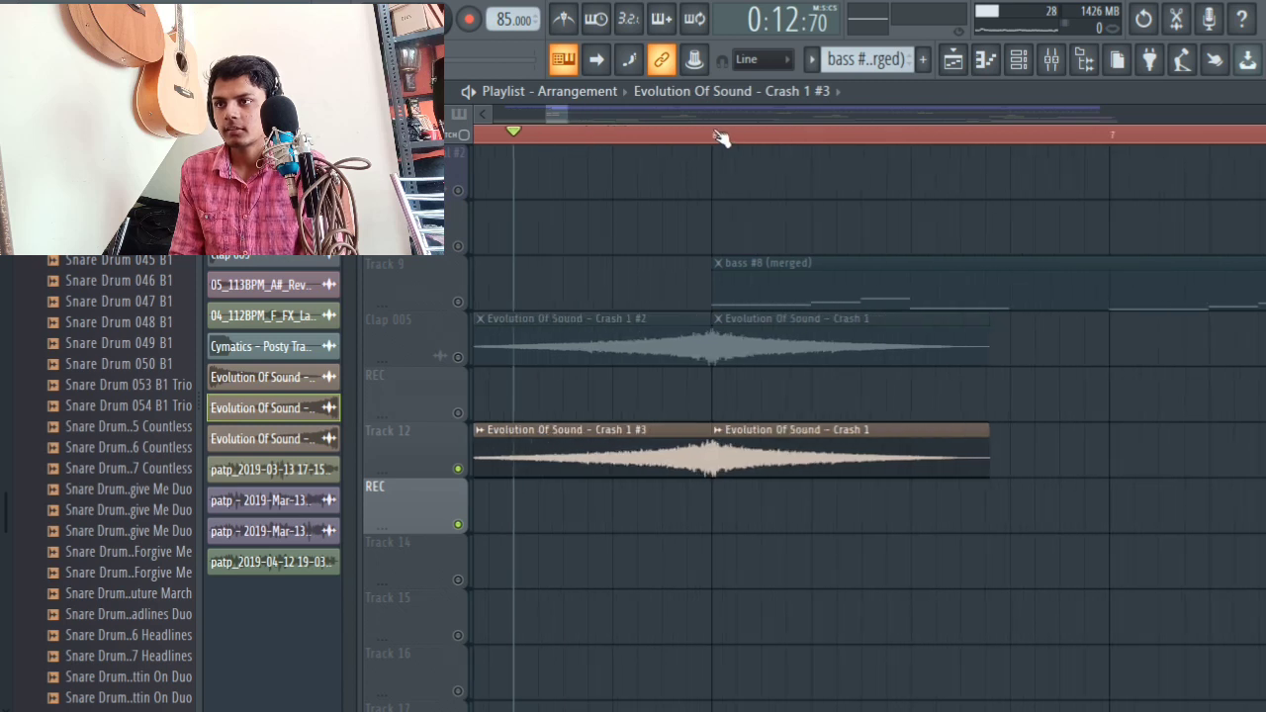
scroll(721, 136, "down", 3)
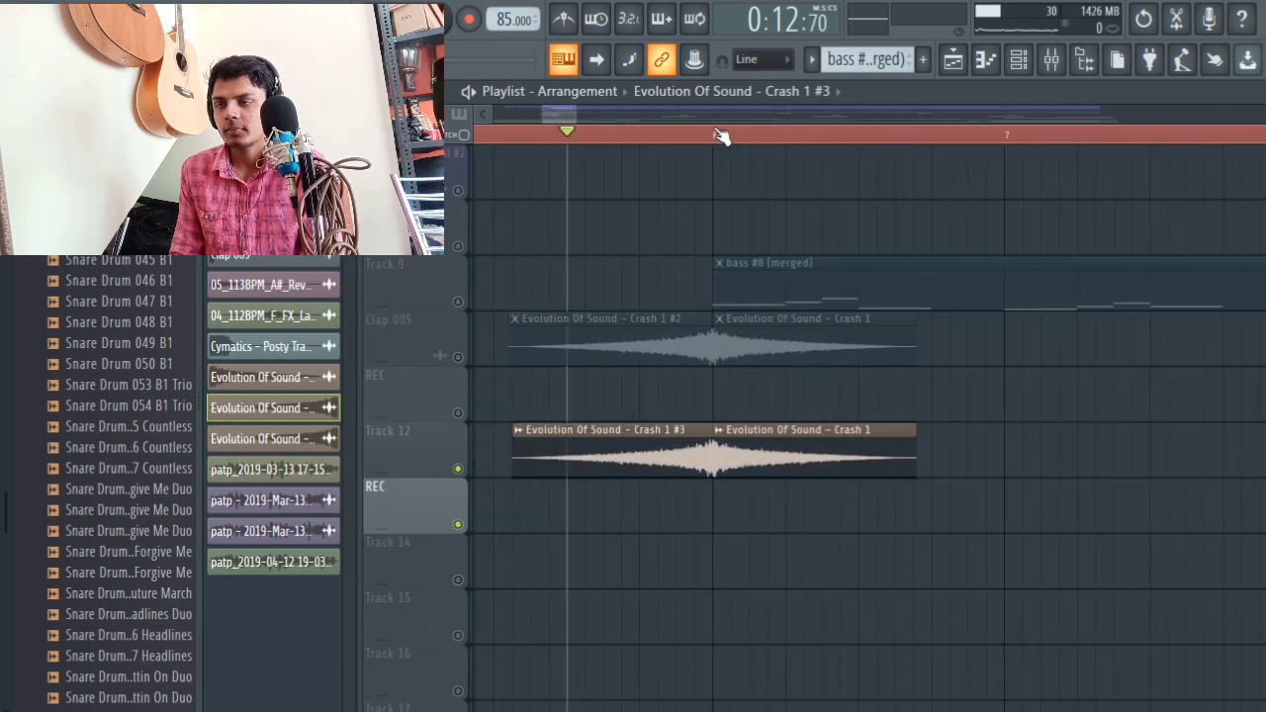
key("space")
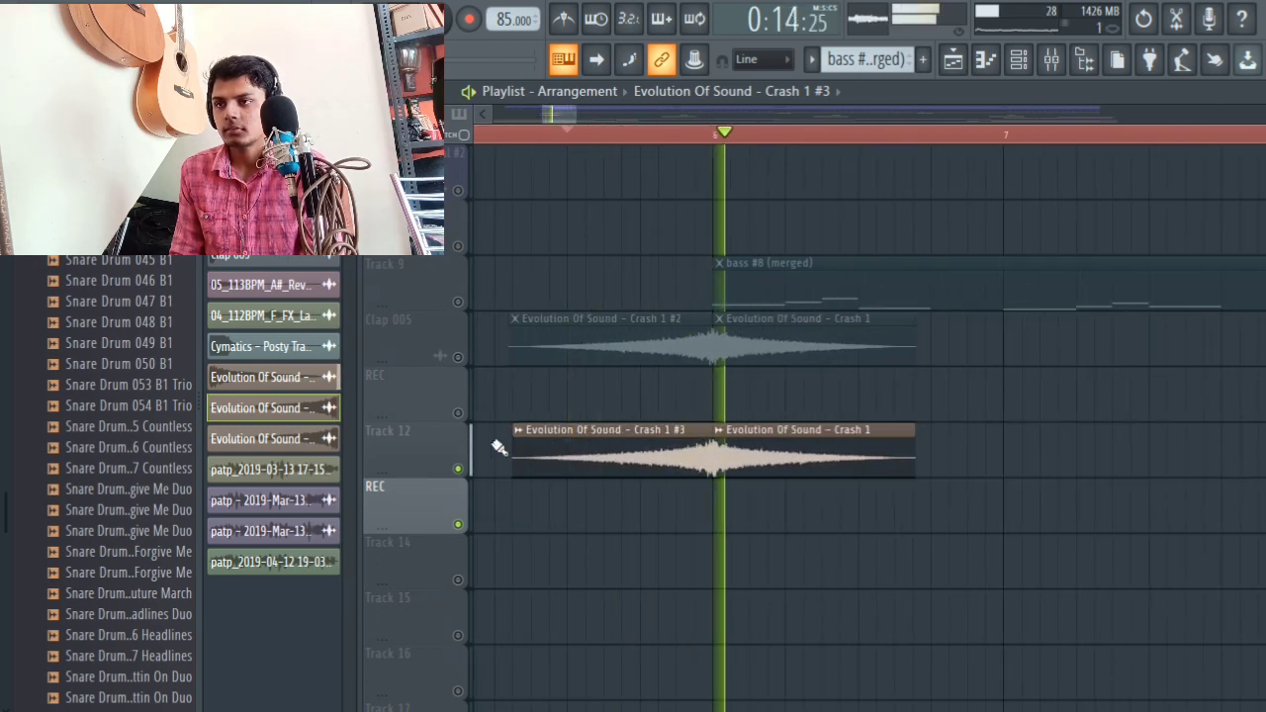
key("space")
Step: Set snapping to (none) and align the Crash 1 clip on Track 12 to start at bar 6, directly against the reversed clip
left_click_drag(758, 451, 775, 450)
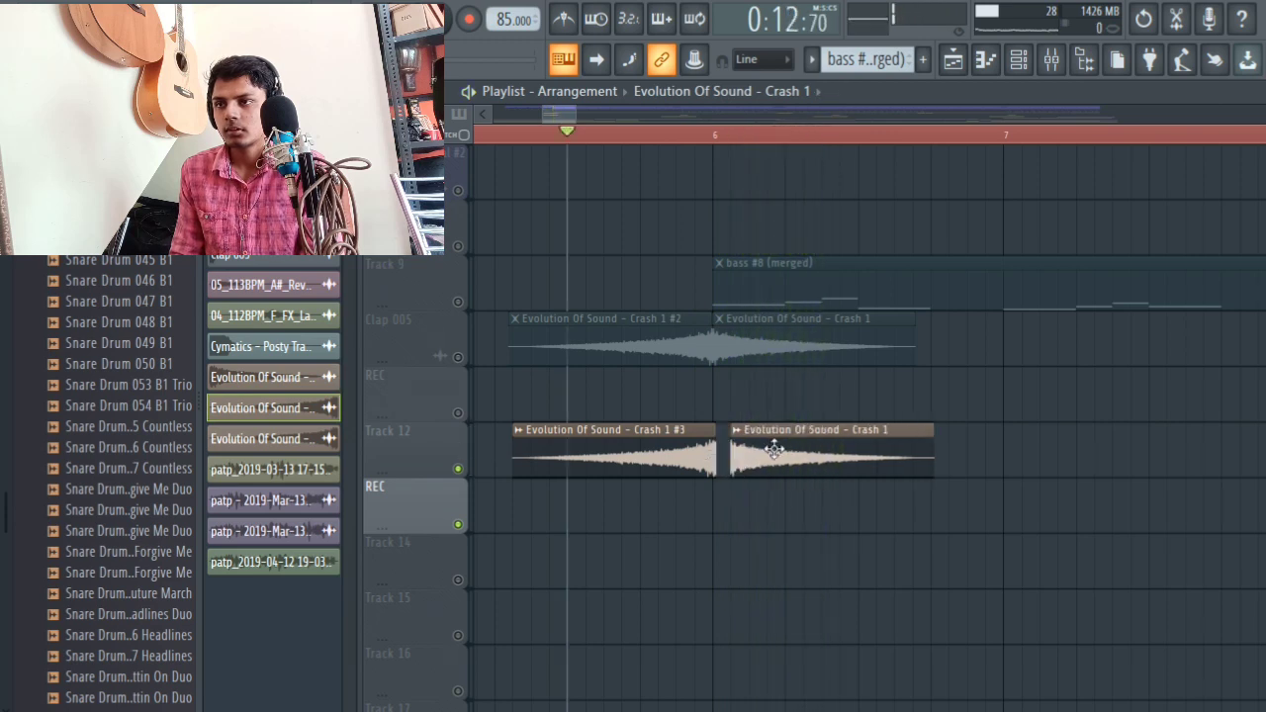
scroll(715, 137, "up", 4)
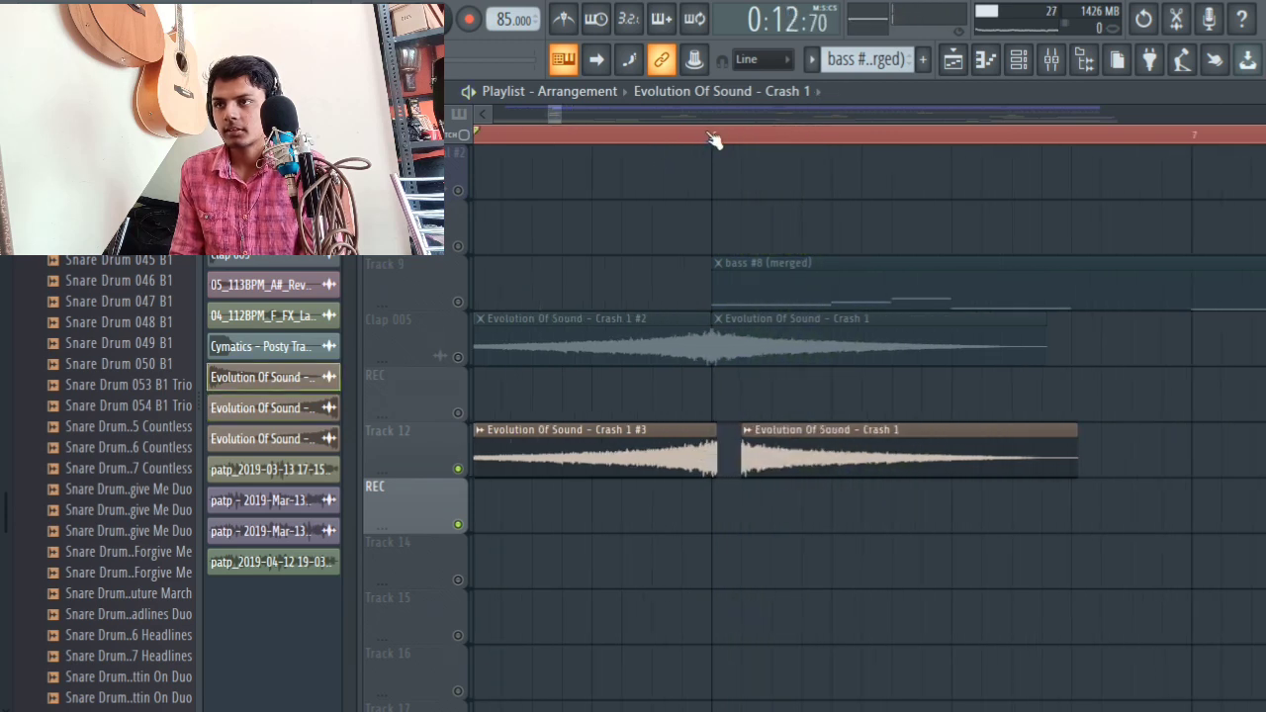
left_click(722, 61)
left_click_drag(732, 472, 712, 471)
left_click_drag(923, 455, 786, 455)
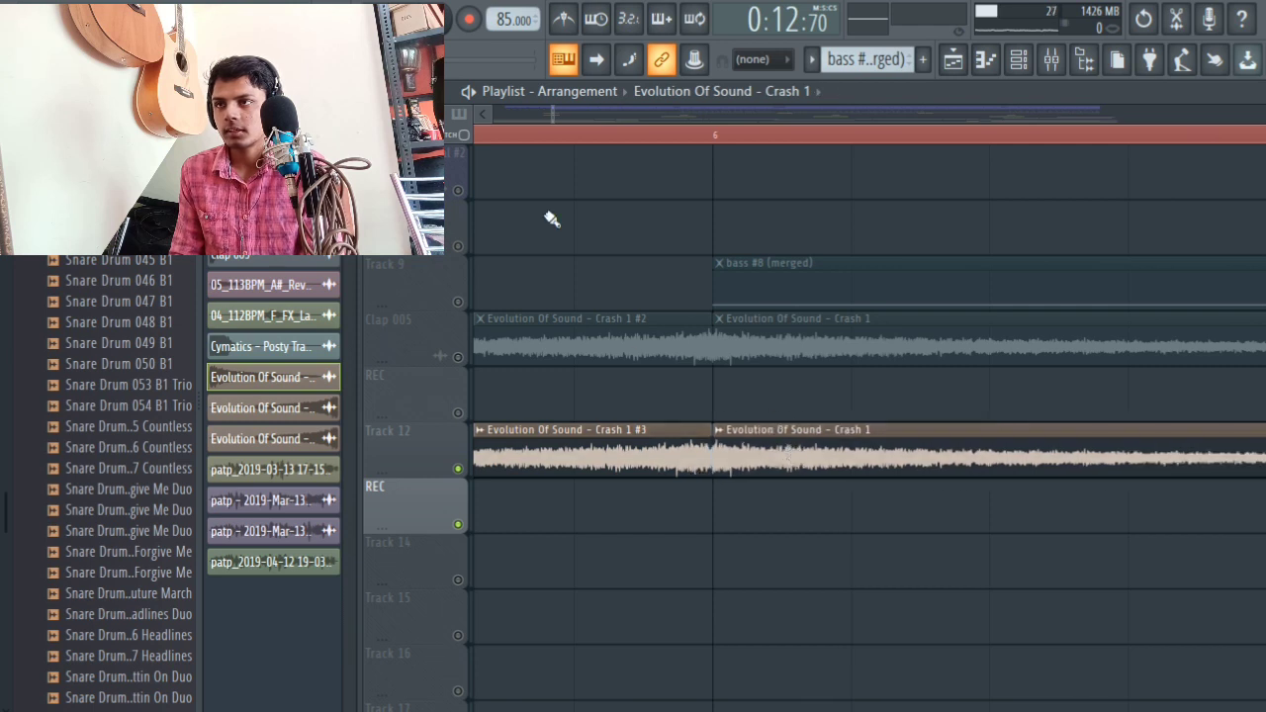
Step: Play the joined crash clips from just before bar 6, then delete both copies from Track 12
left_click(580, 133)
key("space")
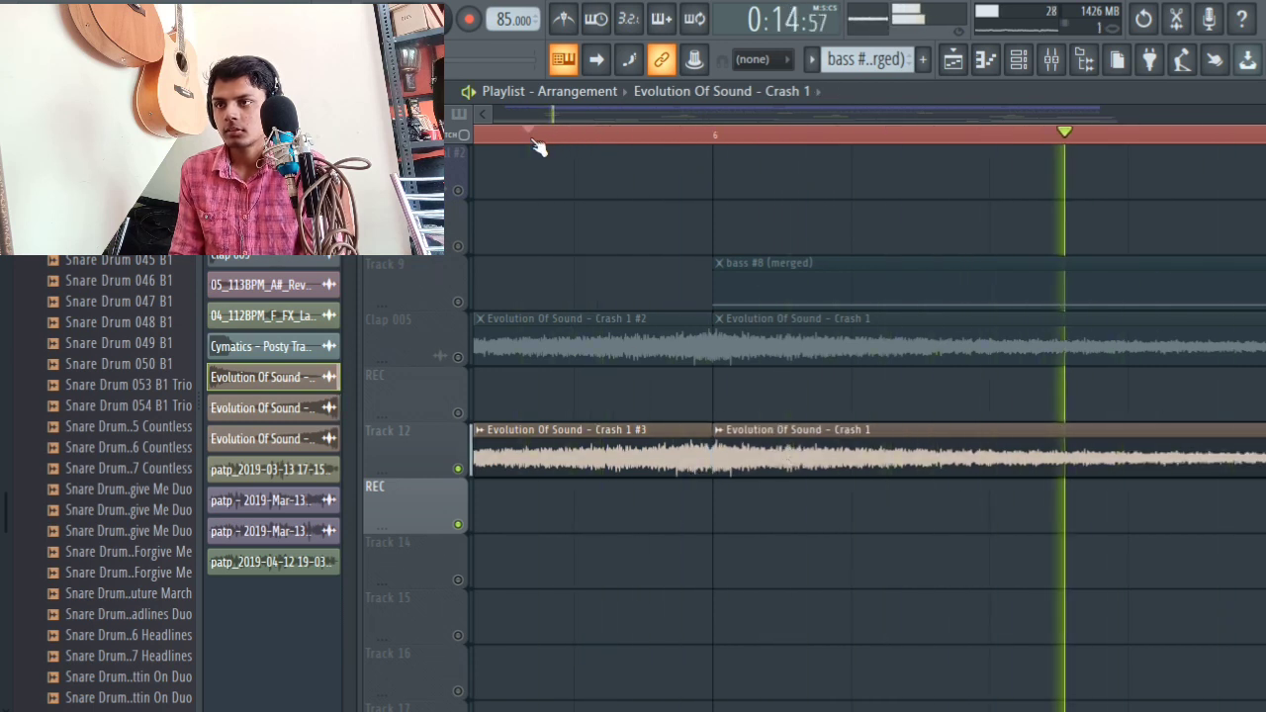
scroll(539, 146, "down", 2)
scroll(534, 144, "down", 2)
key("space")
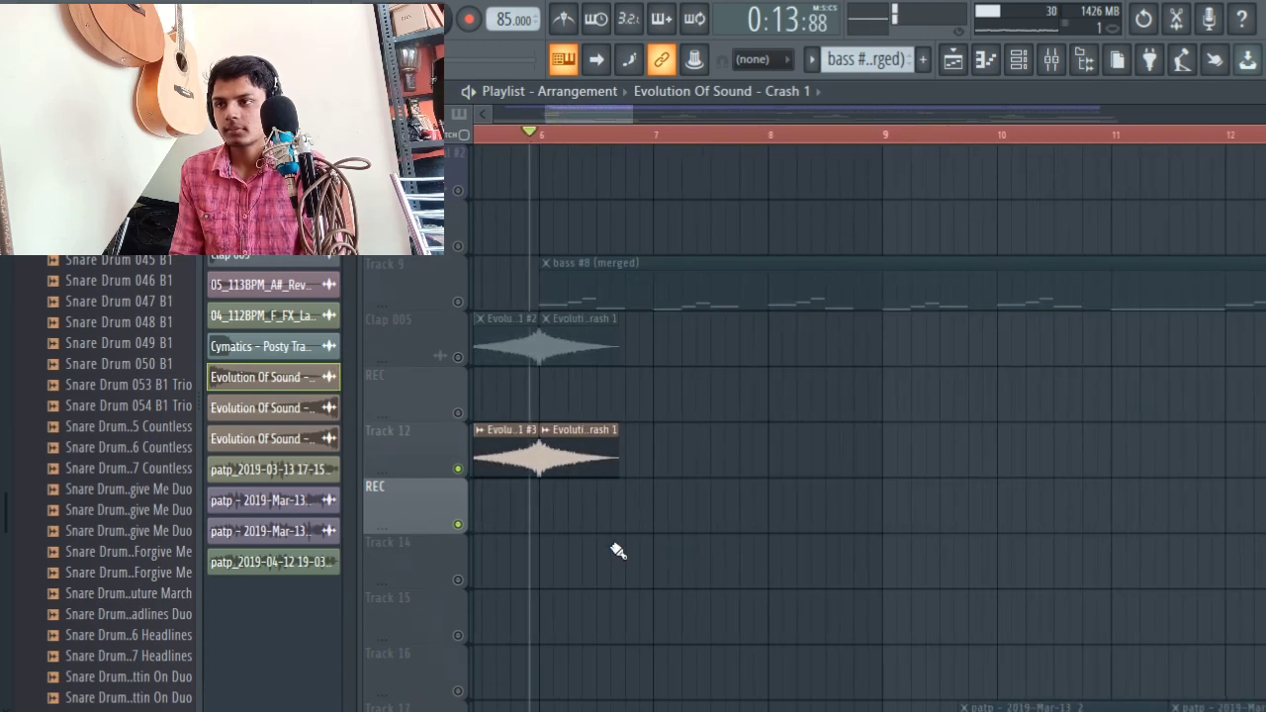
right_click(505, 451)
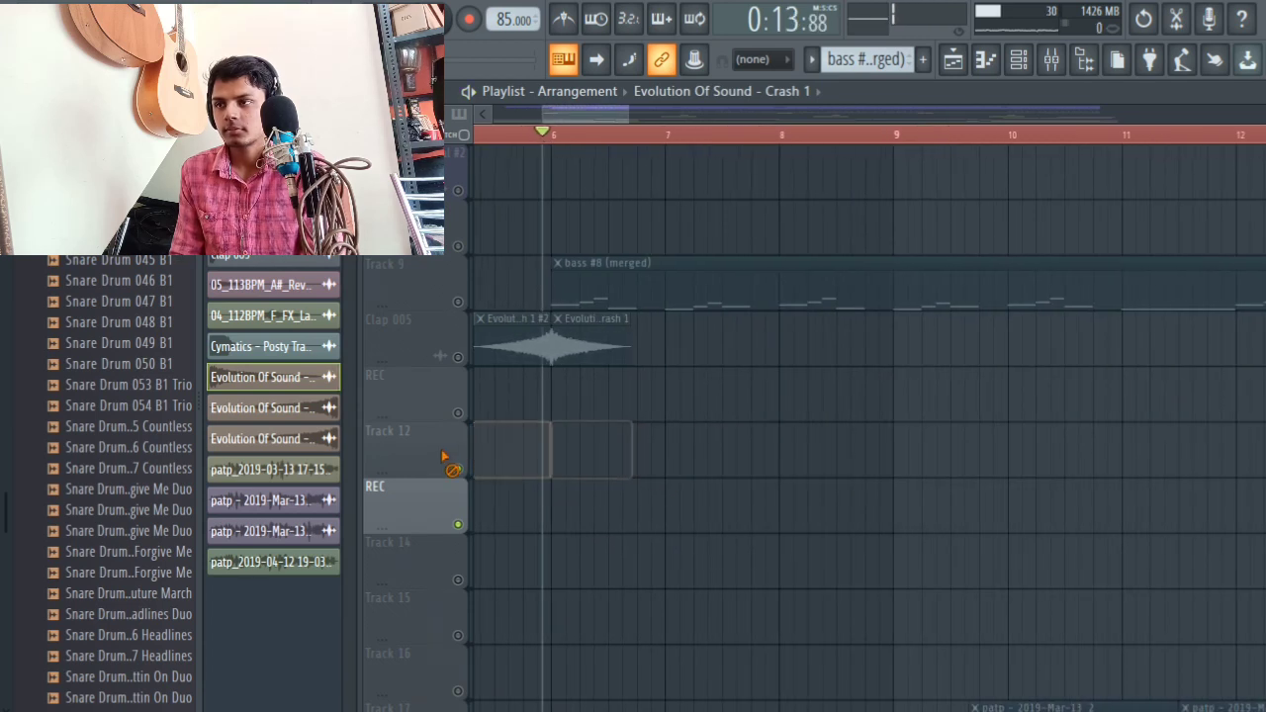
Step: Solo the Clap 005 track to hear its original crash clips, then re-enable all tracks and stop playback
left_click(461, 360)
key("space")
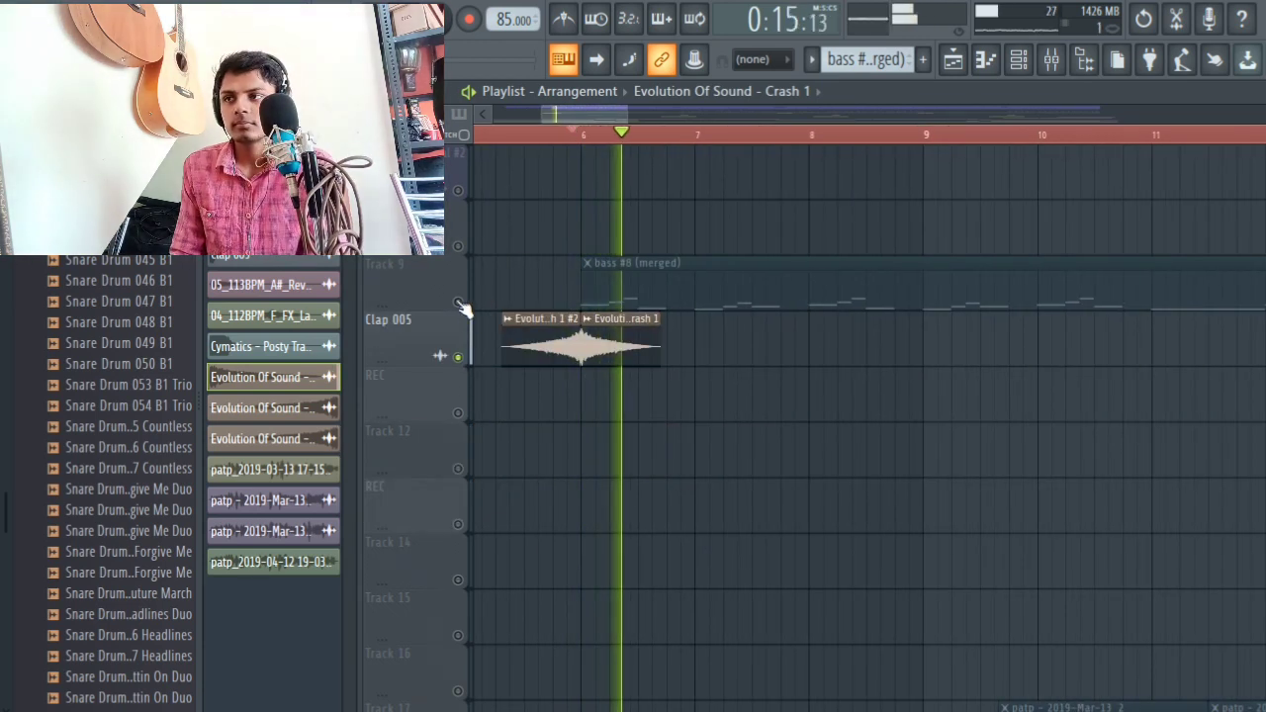
left_click(458, 302)
key("space")
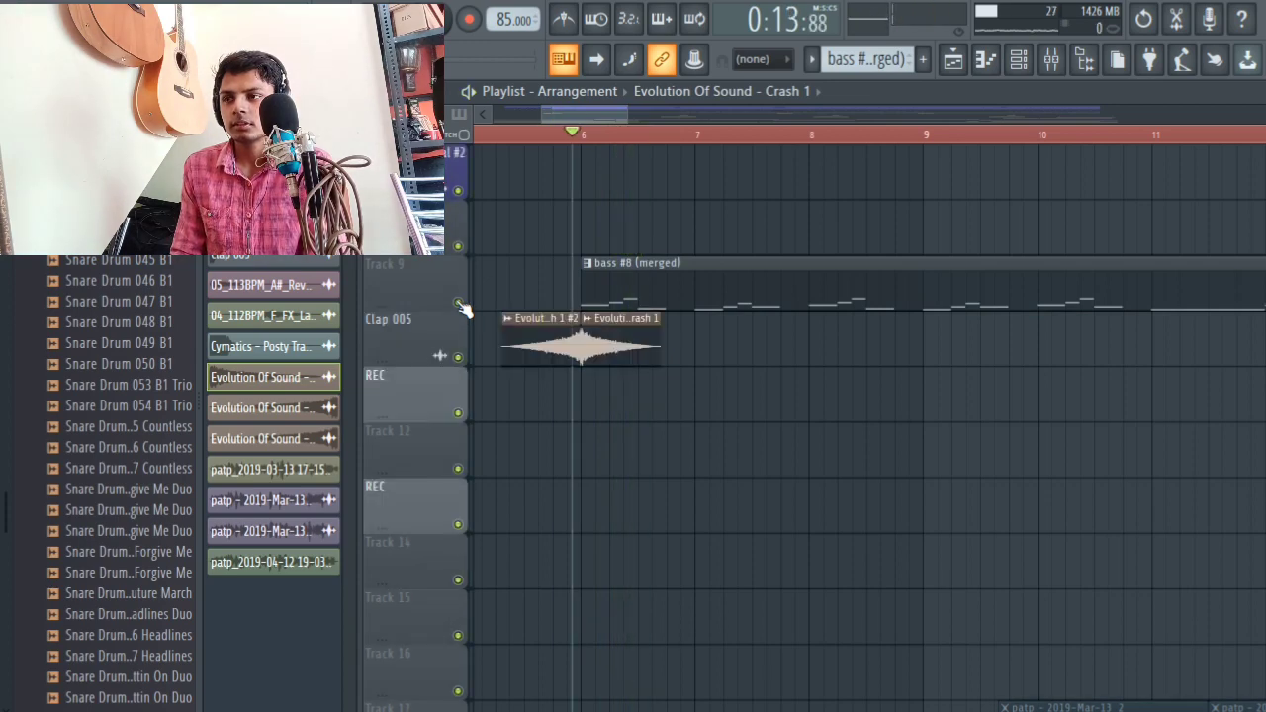
Step: Locate the vocal recording on Track 21 in the Playlist and play it briefly
scroll(433, 359, "down", 3)
key("space")
key("space")
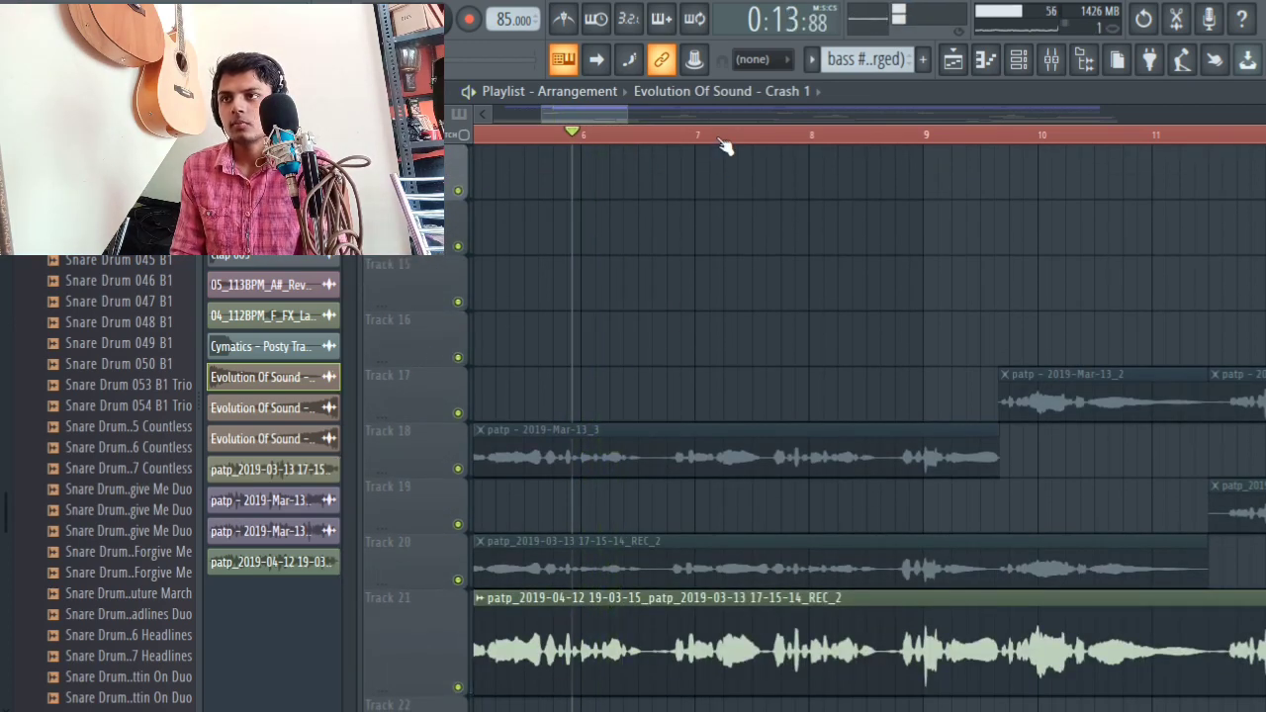
scroll(727, 141, "down", 6)
scroll(571, 280, "down", 1)
scroll(571, 280, "down", 1)
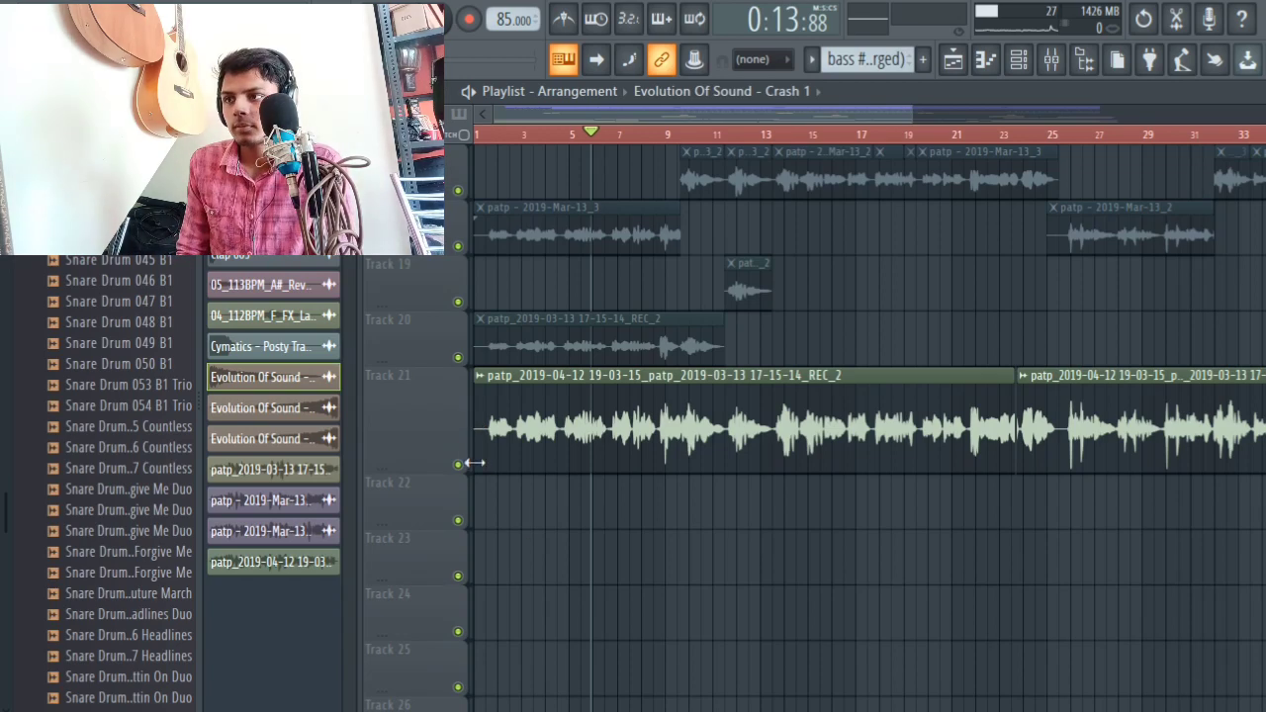
Step: Show the mixer, play the vocal briefly and select its insert track 18
left_click(1052, 59)
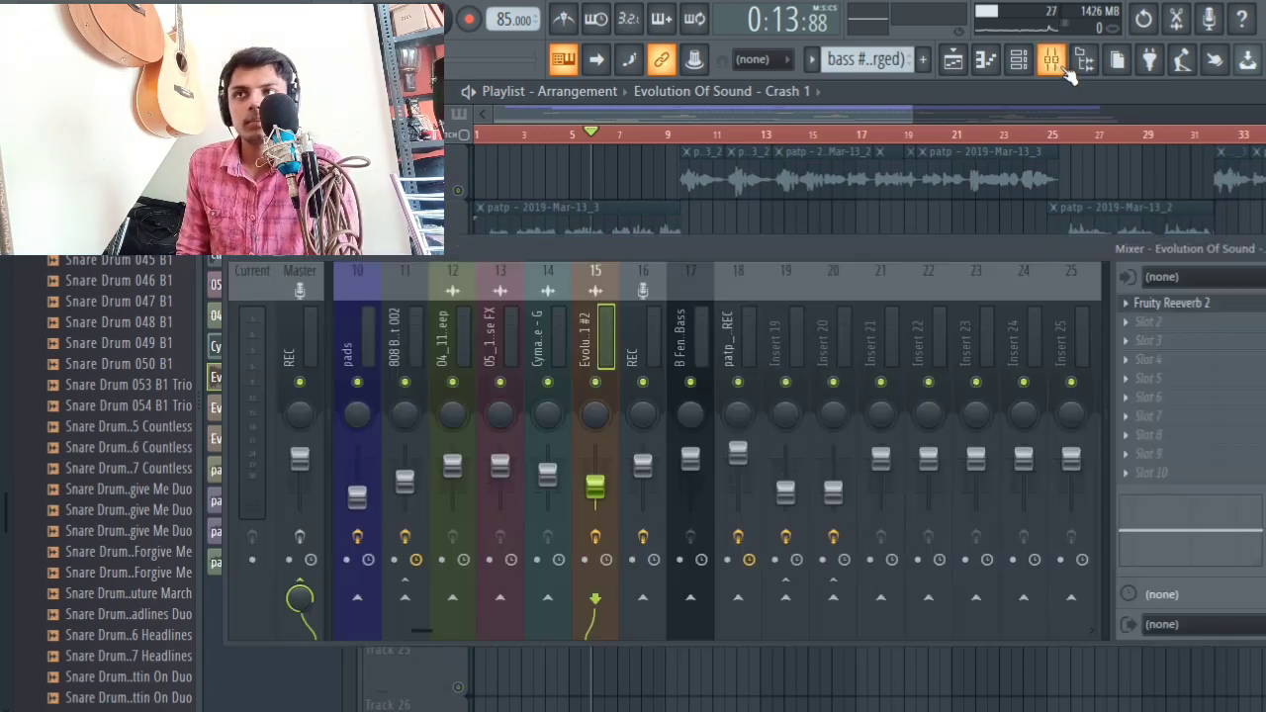
key("space")
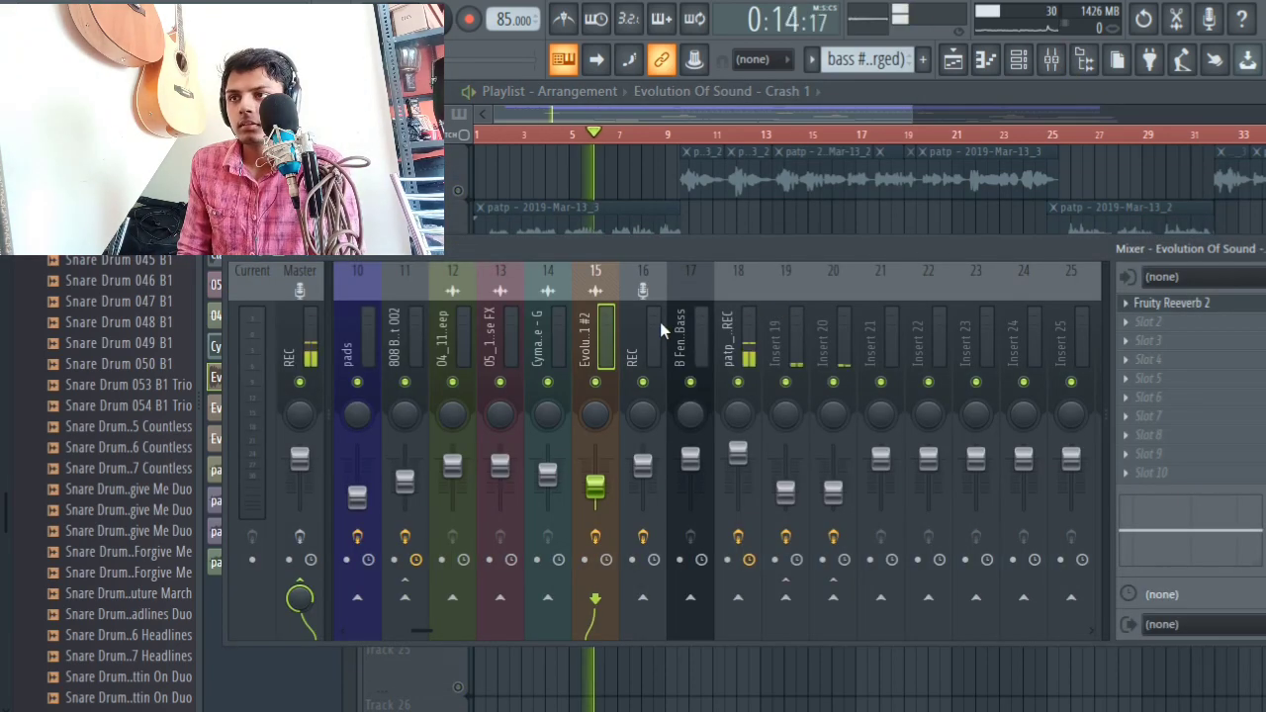
left_click(725, 276)
key("space")
Step: Review the Fruity parametric EQ 2 curve and the TDR Nova slot's compressor settings on the vocal insert
left_click(1257, 306)
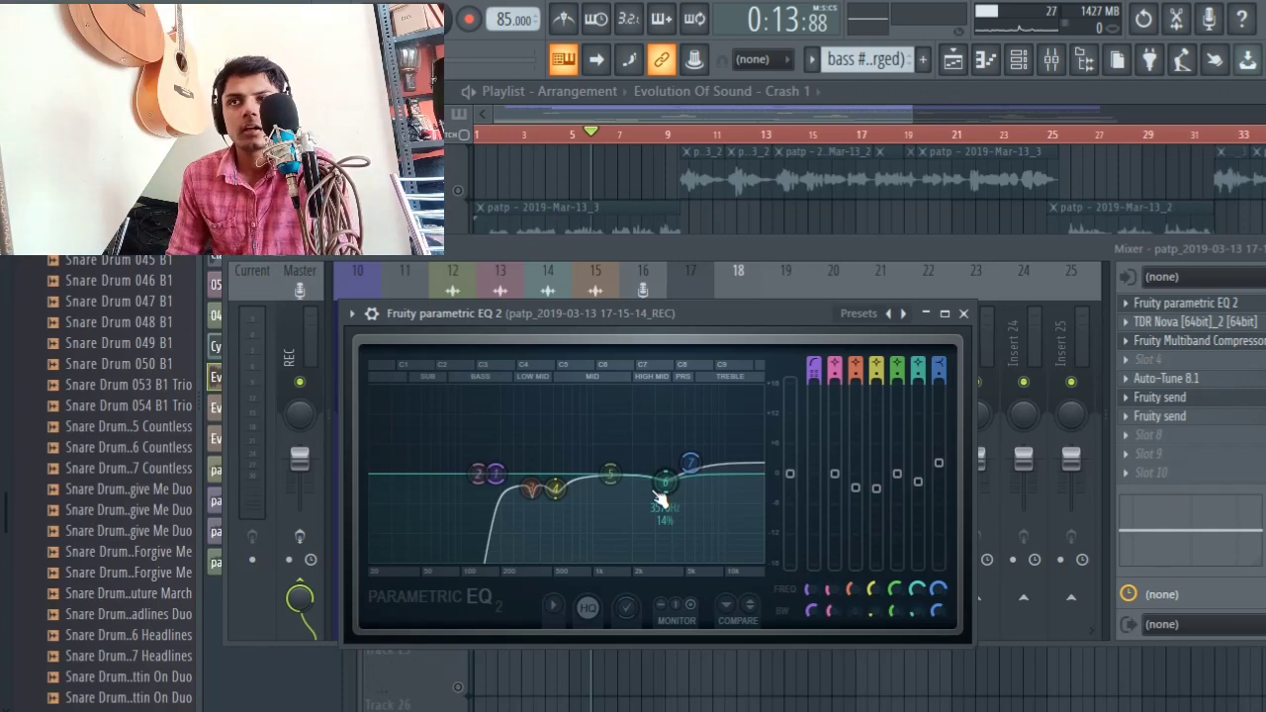
left_click(1203, 323)
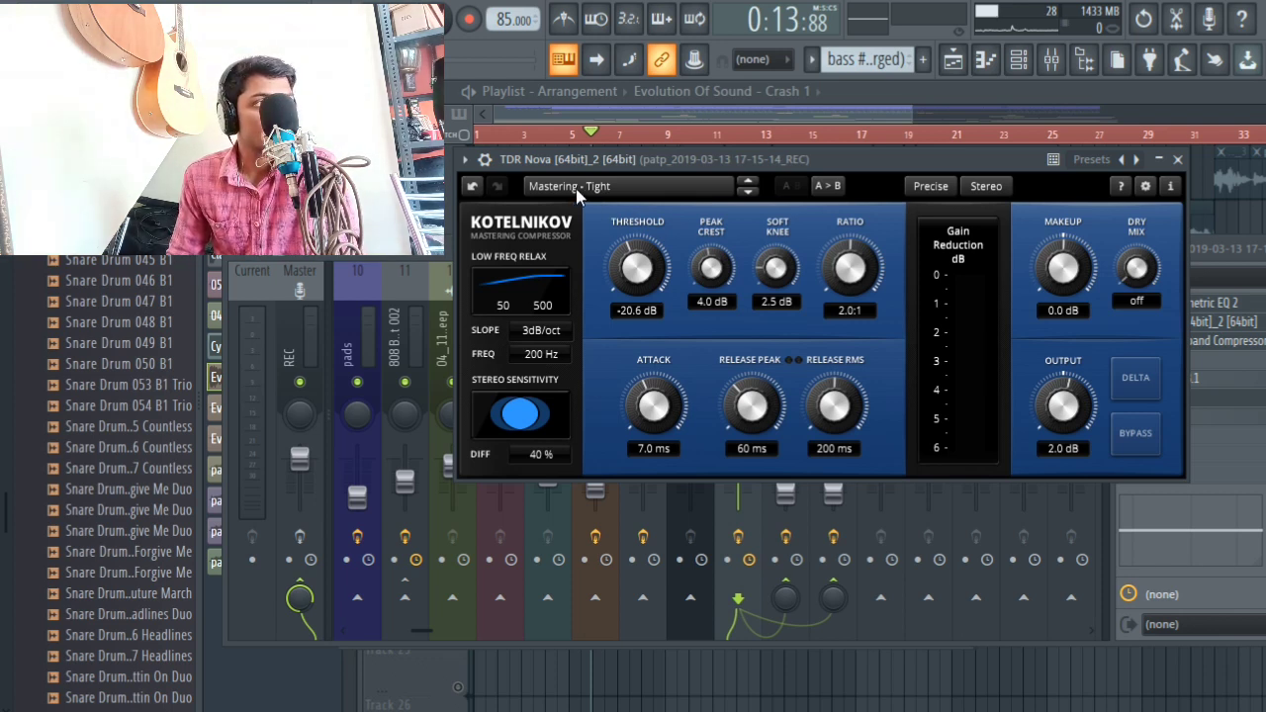
left_click(1177, 160)
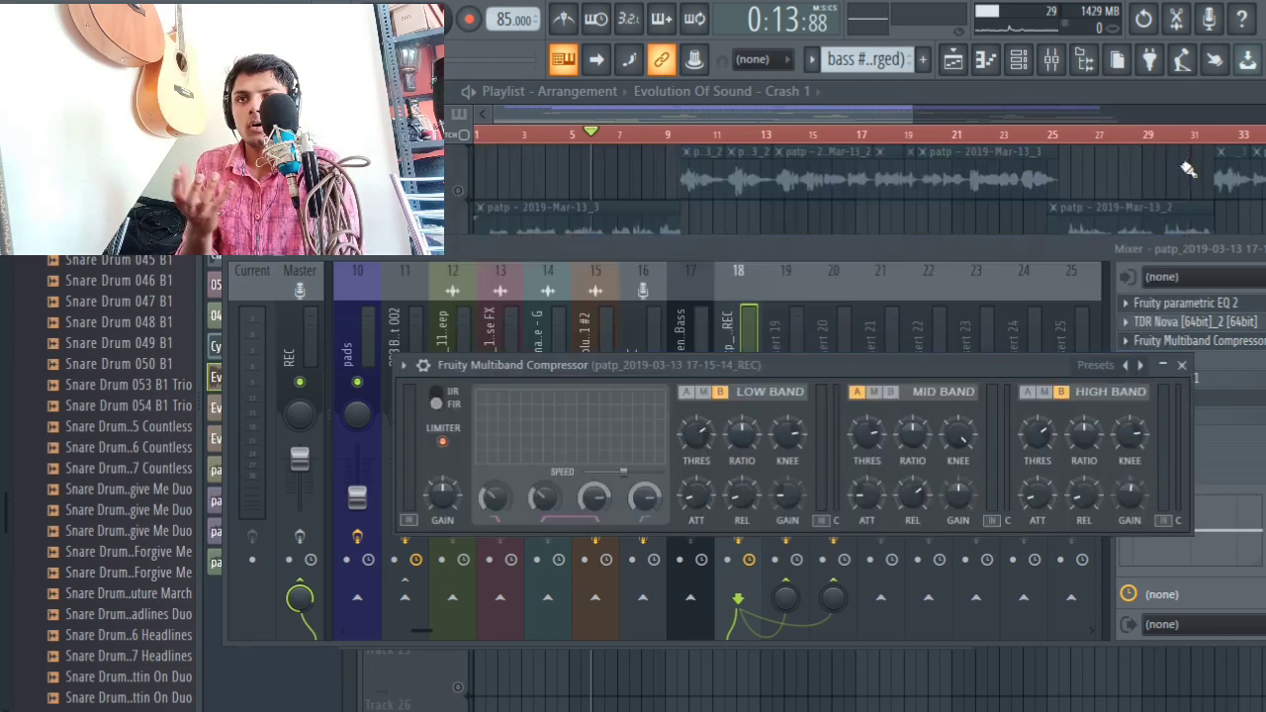
Step: Open the vocal insert's Fruity Multiband Compressor, play the vocal through it and load the Vocal preset
left_click(1225, 347)
left_click(1225, 346)
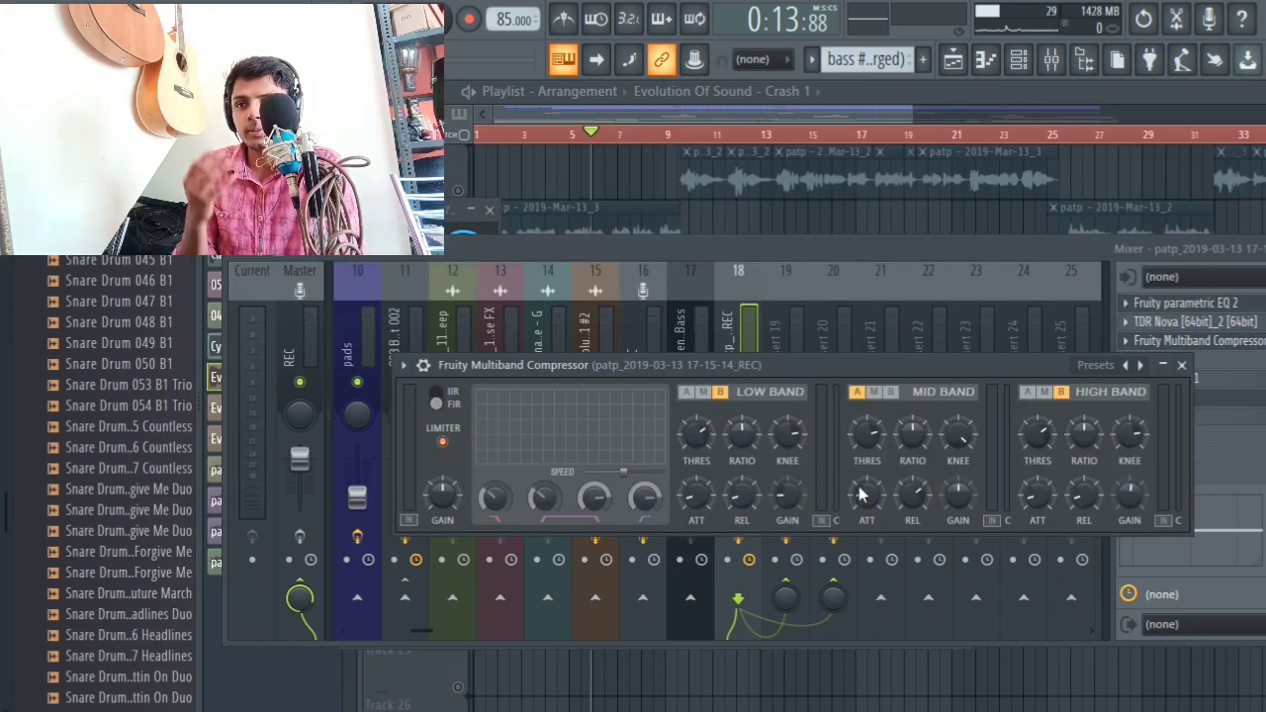
key("space")
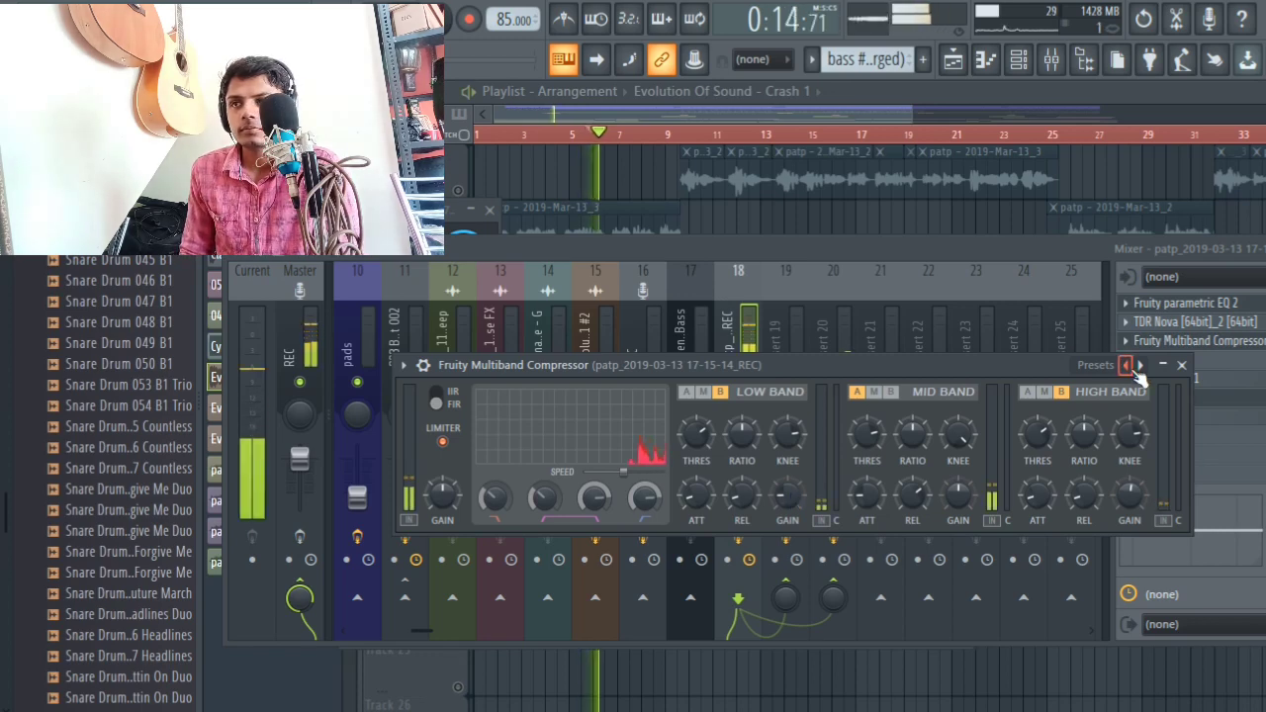
key("space")
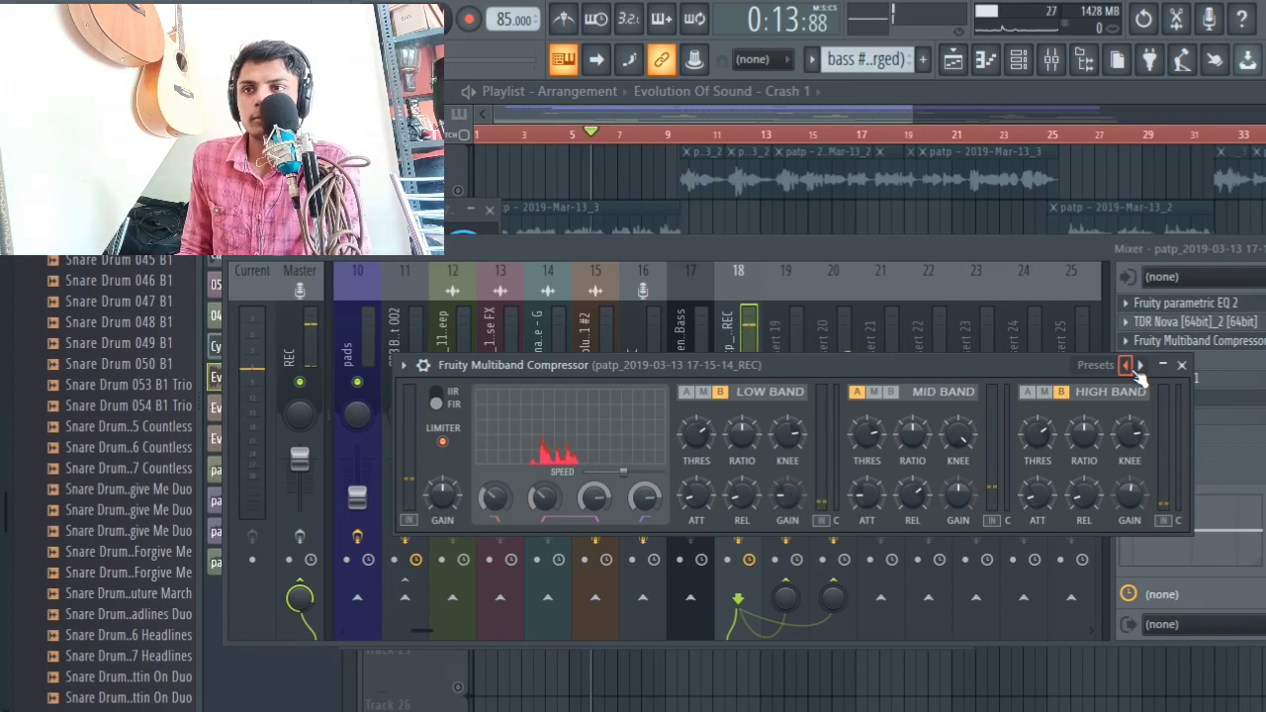
left_click(1143, 366)
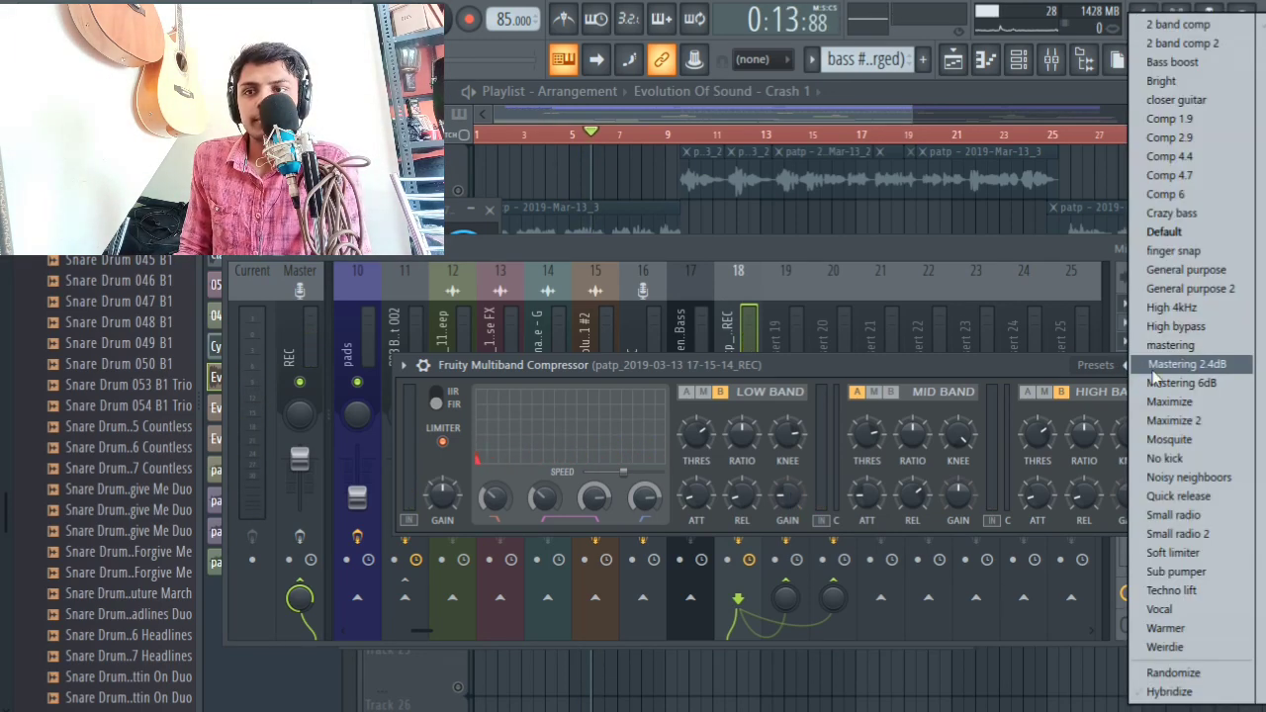
left_click(1222, 613)
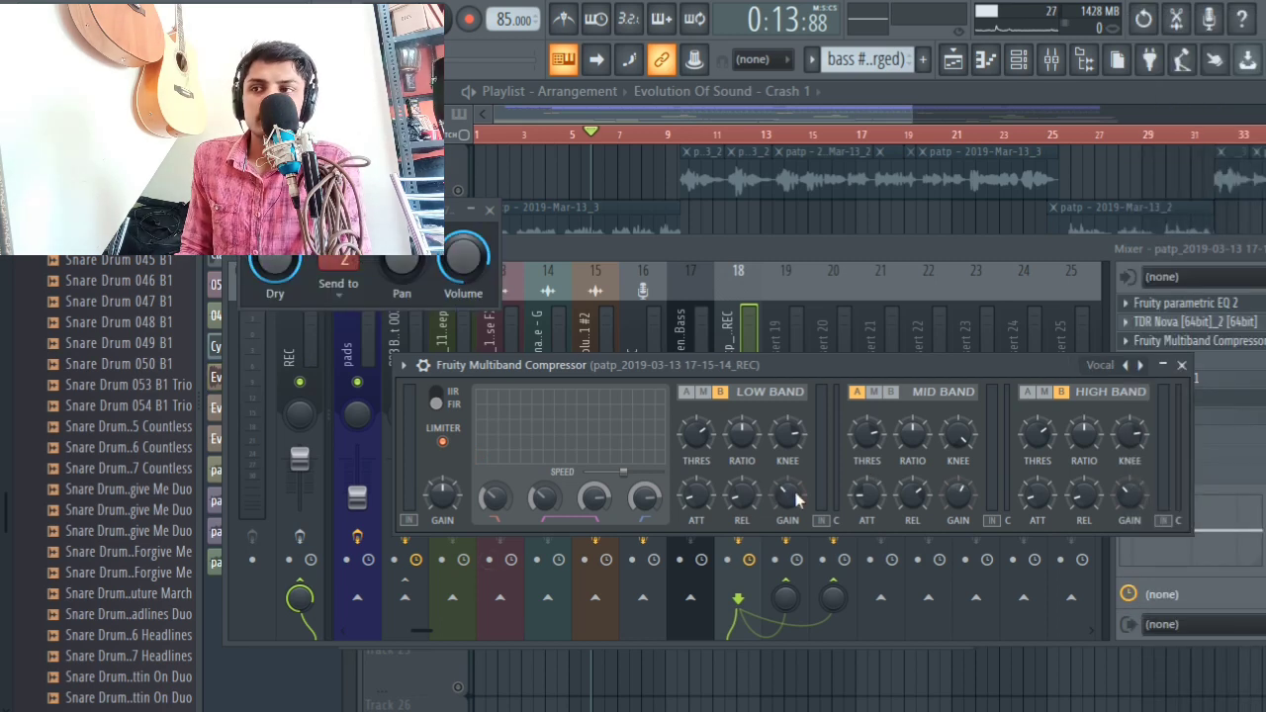
Step: Play the vocal while adjusting the multiband compressor's low, mid and high band gains, and close the compressor
key("space")
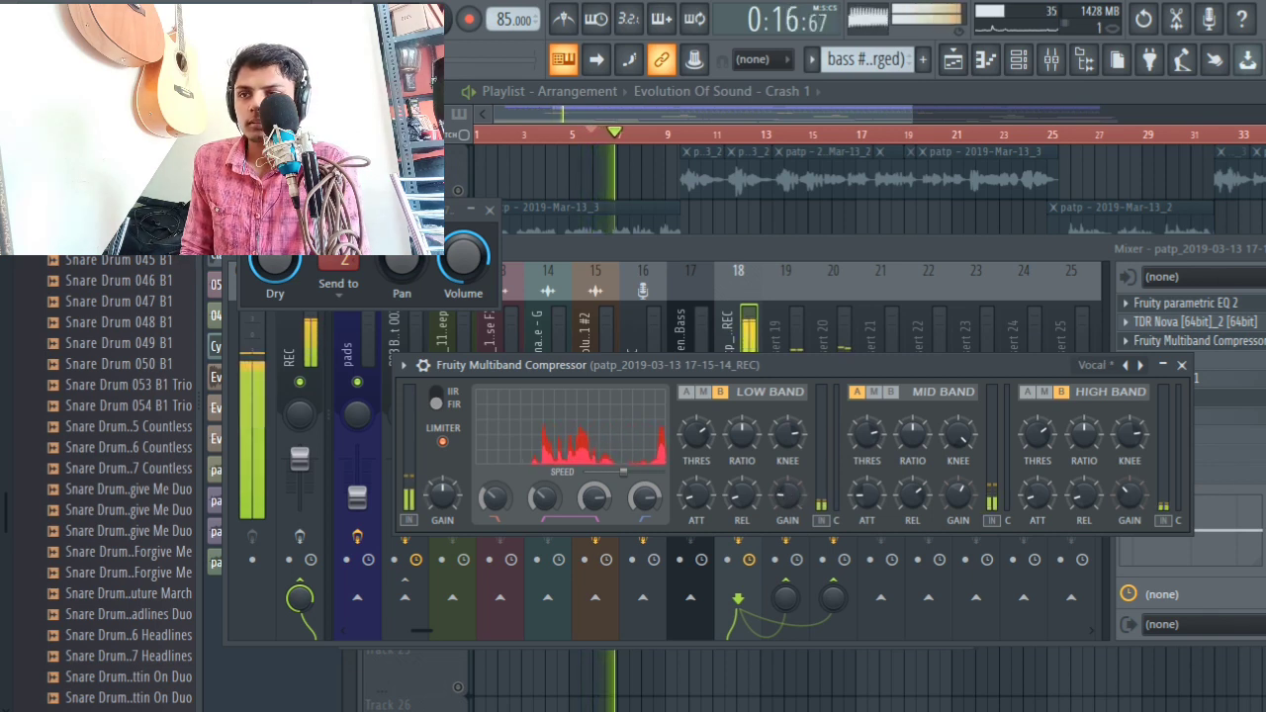
key("space")
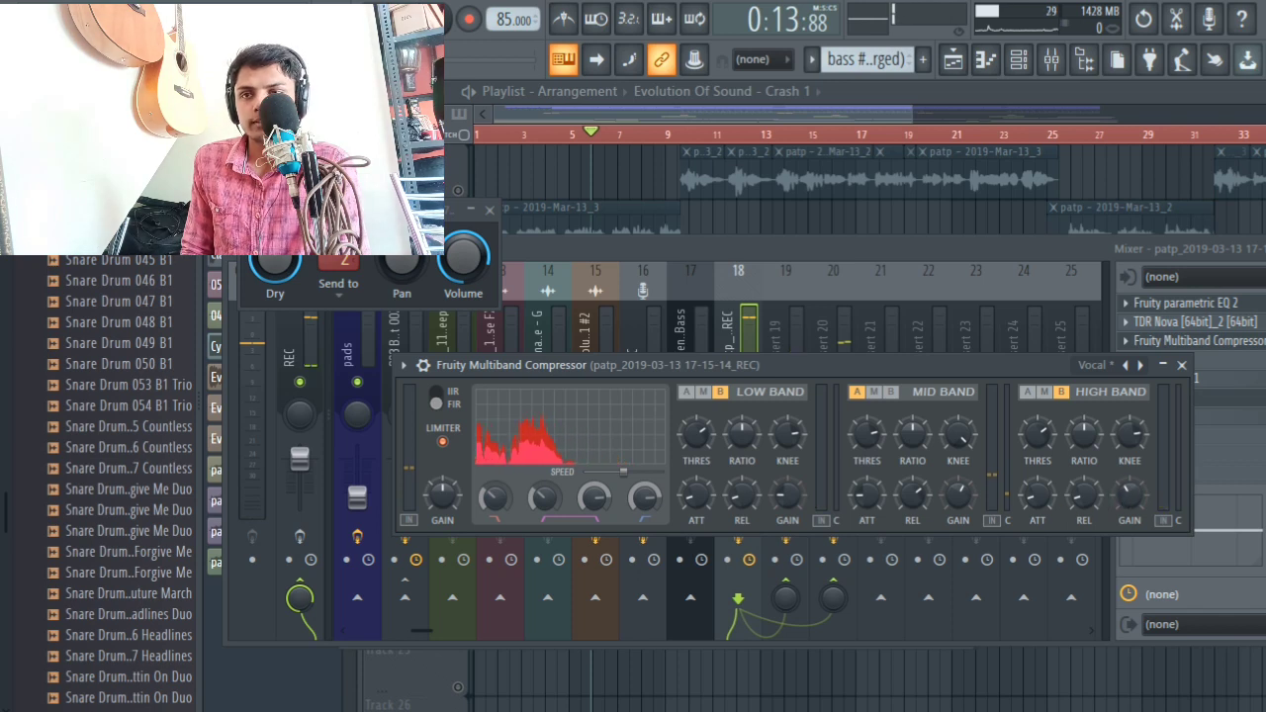
key("space")
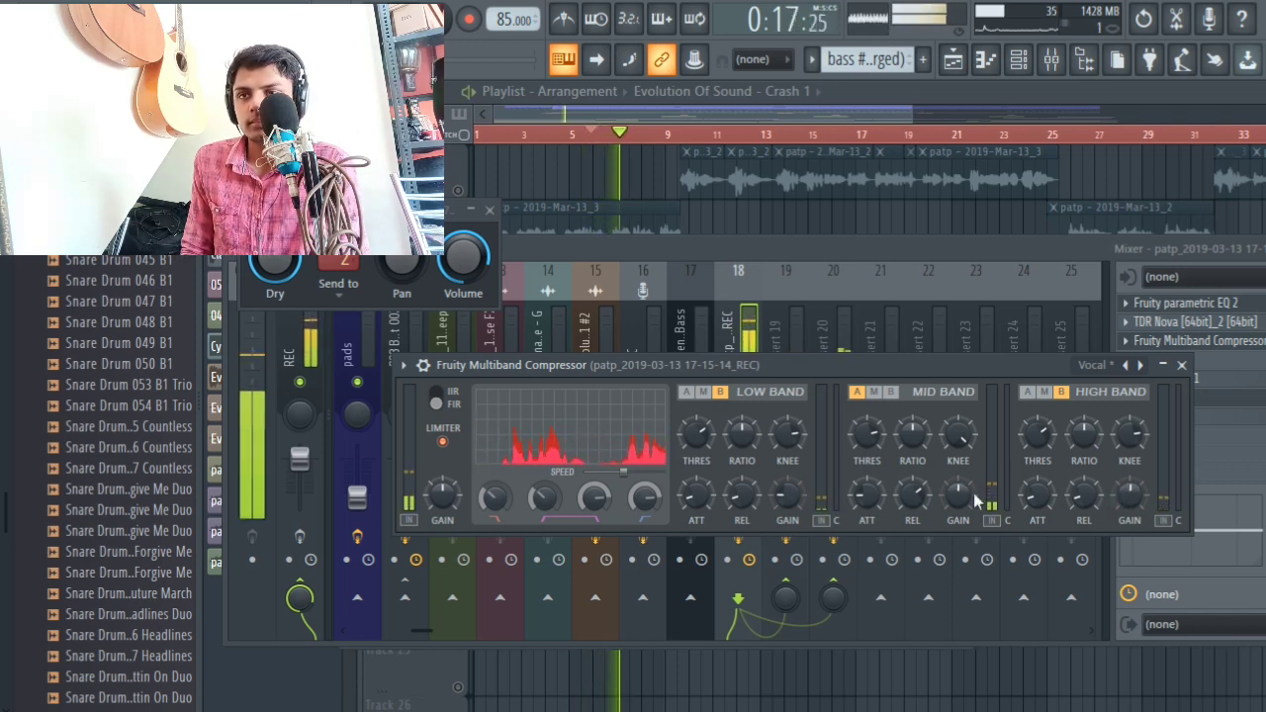
key("space")
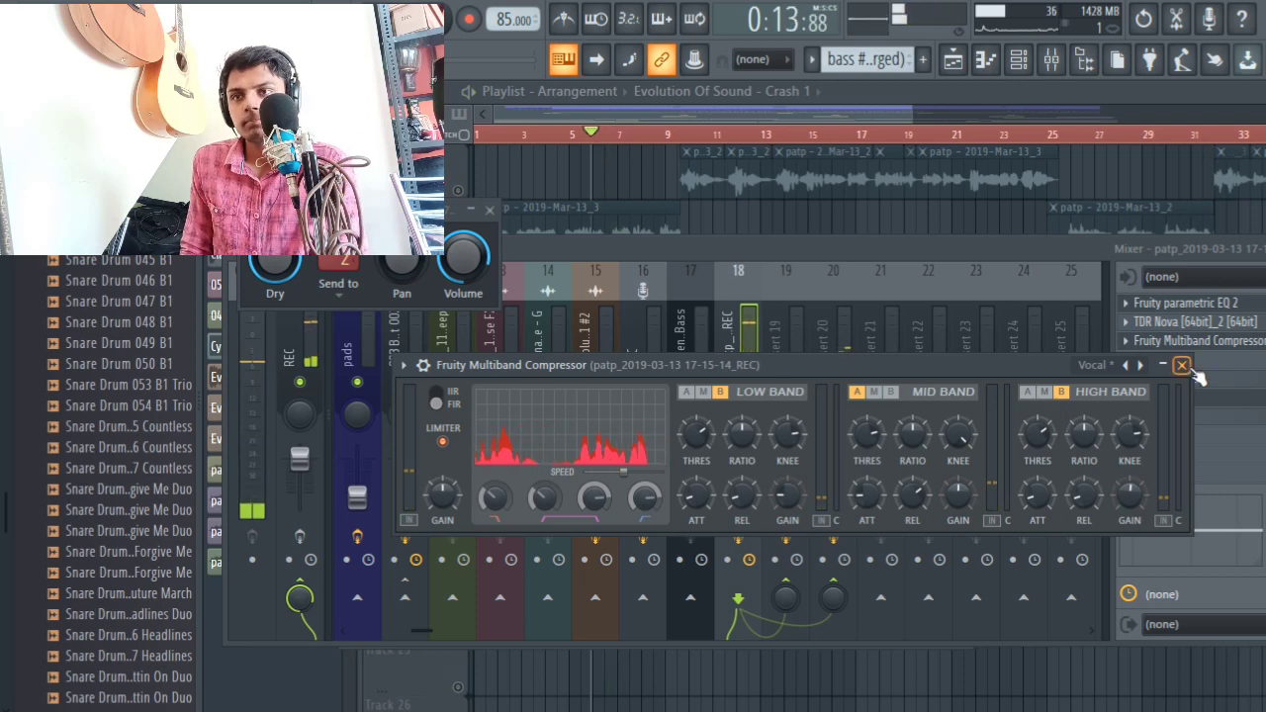
left_click(1181, 365)
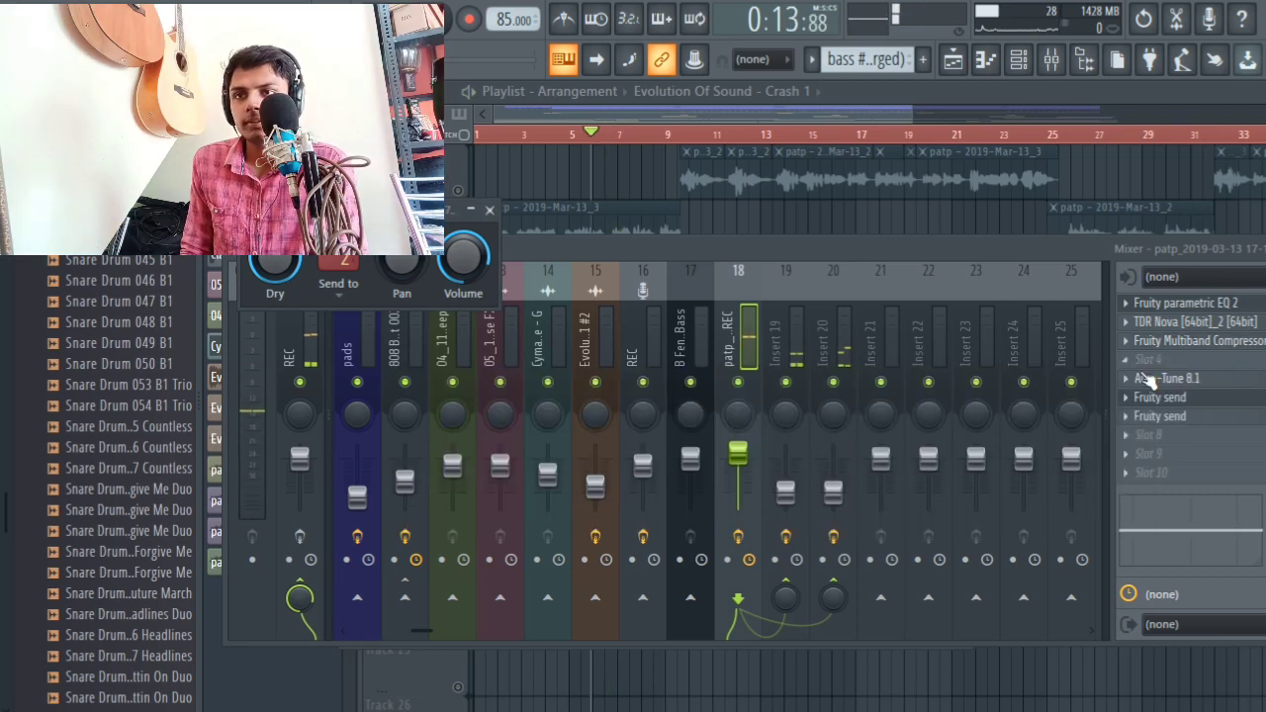
Step: Open Auto-Tune 8.1 on the vocal insert and choose key A with the Chromatic scale
left_click(1197, 381)
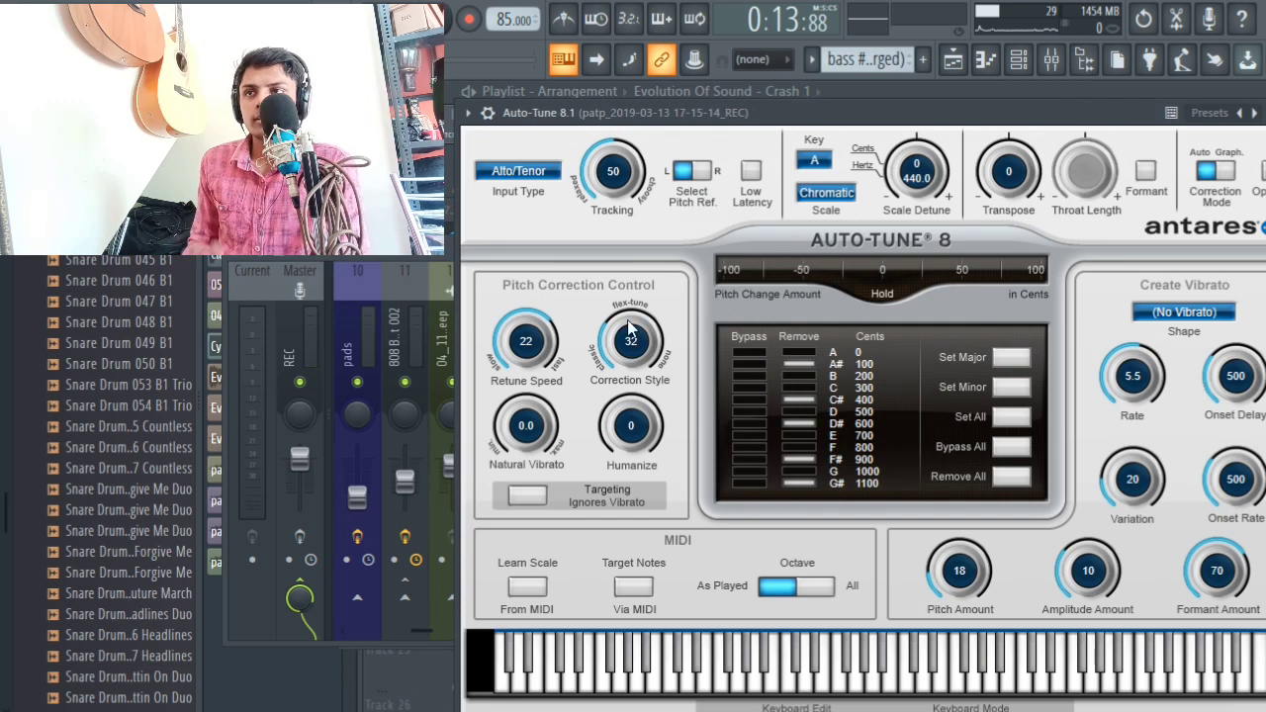
left_click(819, 162)
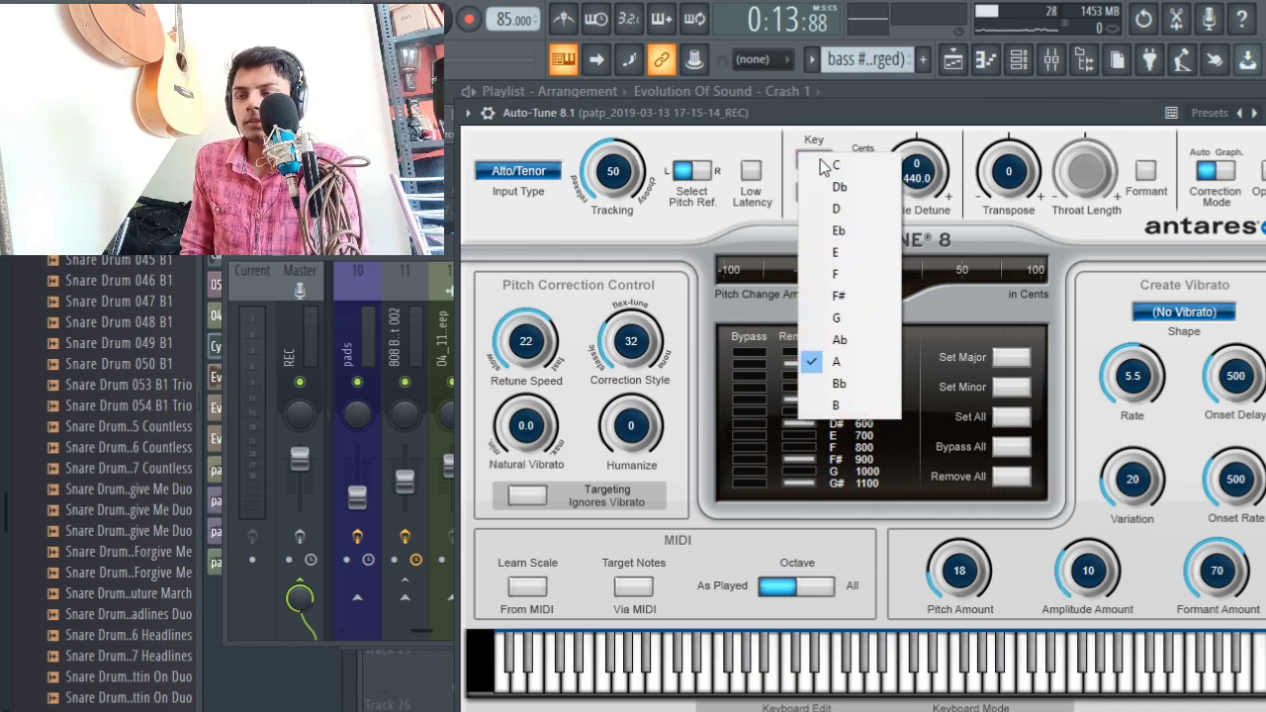
left_click(861, 365)
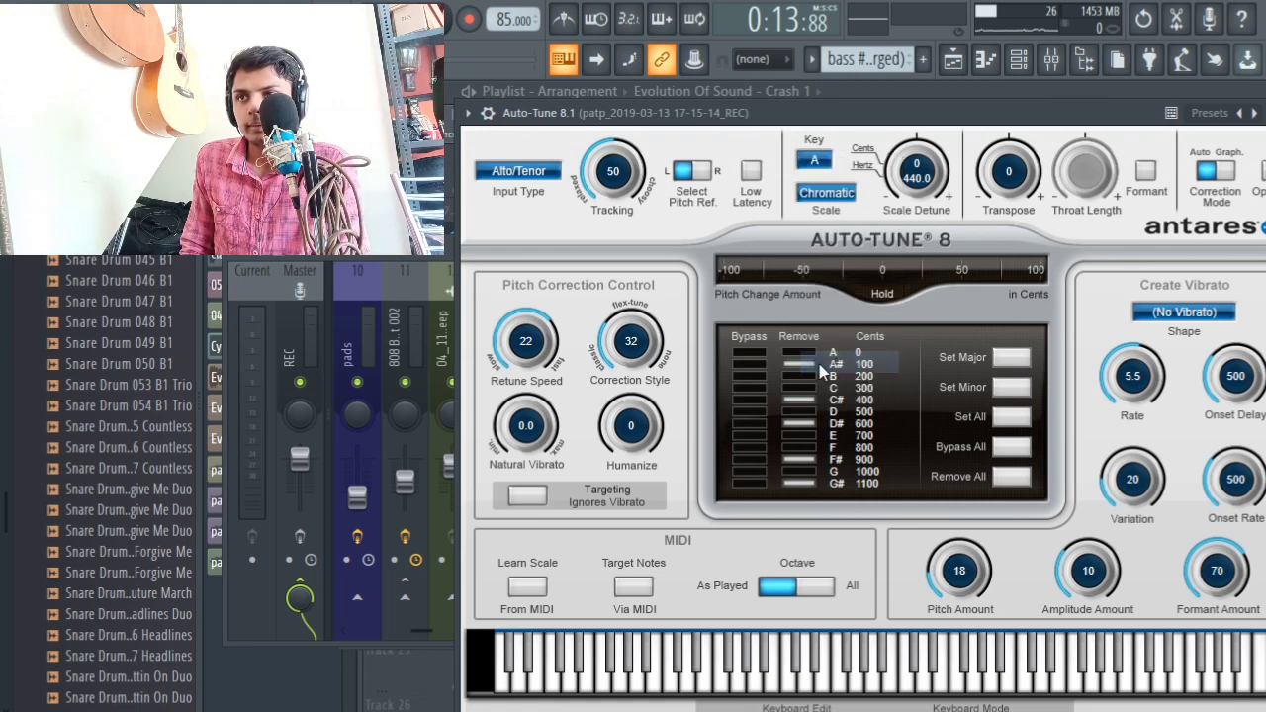
left_click(806, 198)
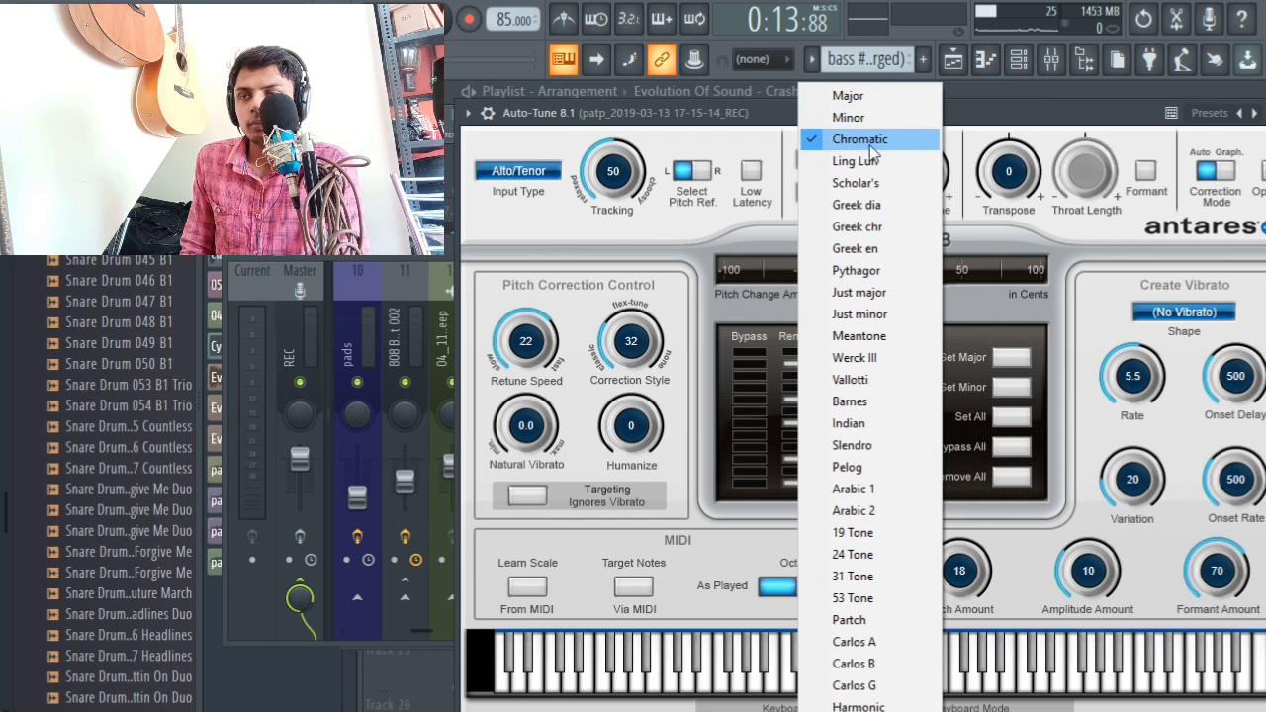
left_click(859, 139)
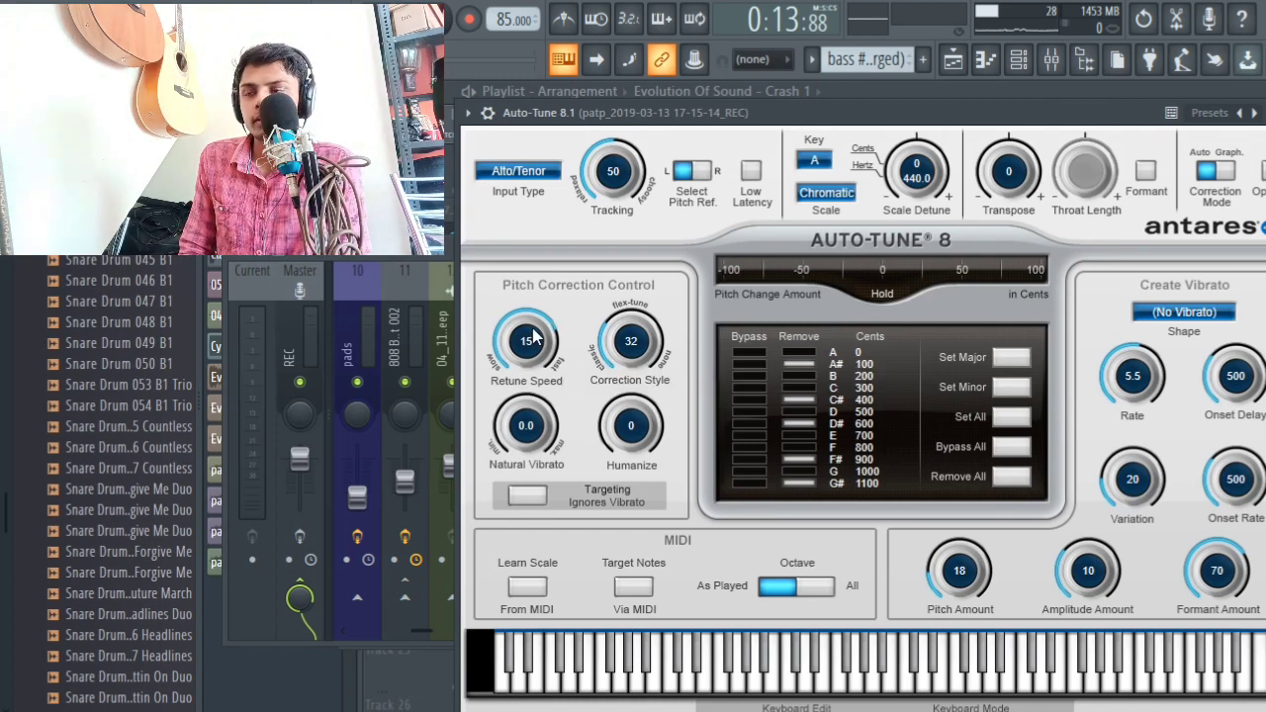
Step: Try Auto-Tune's Retune Speed at 400 and at 0 while playing the vocal
scroll(532, 343, "down", 2)
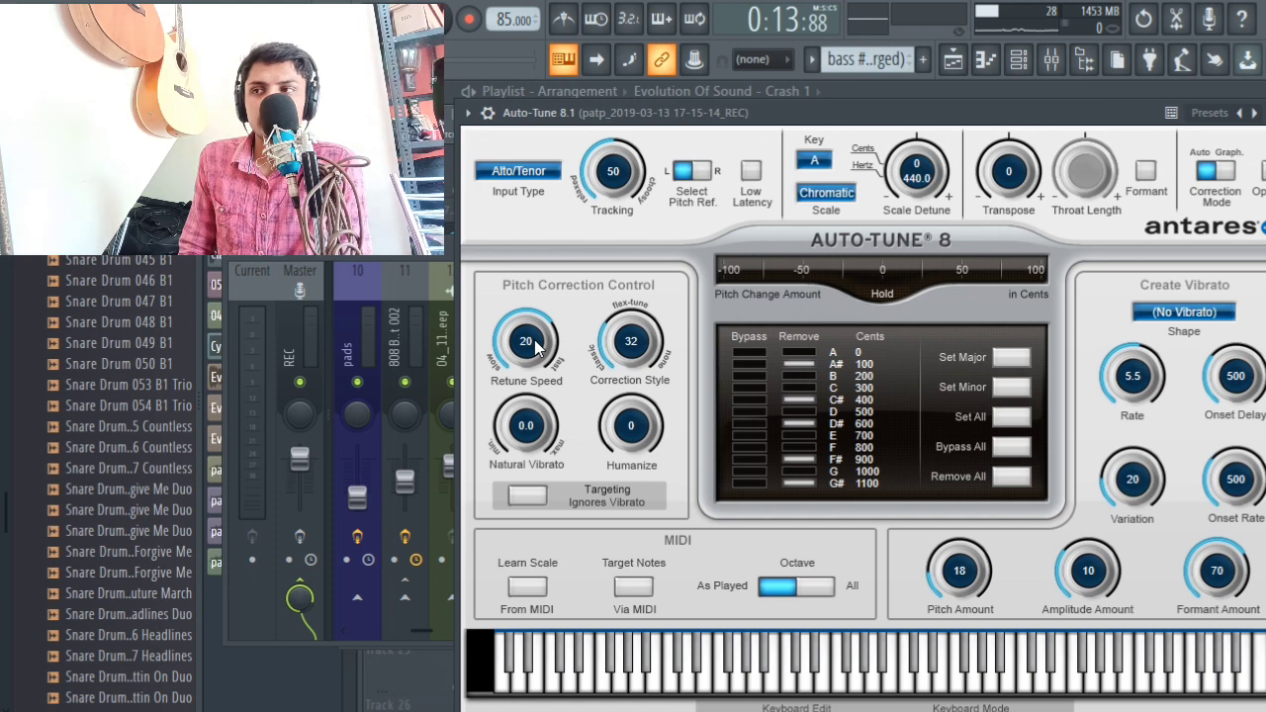
left_click_drag(532, 343, 537, 547)
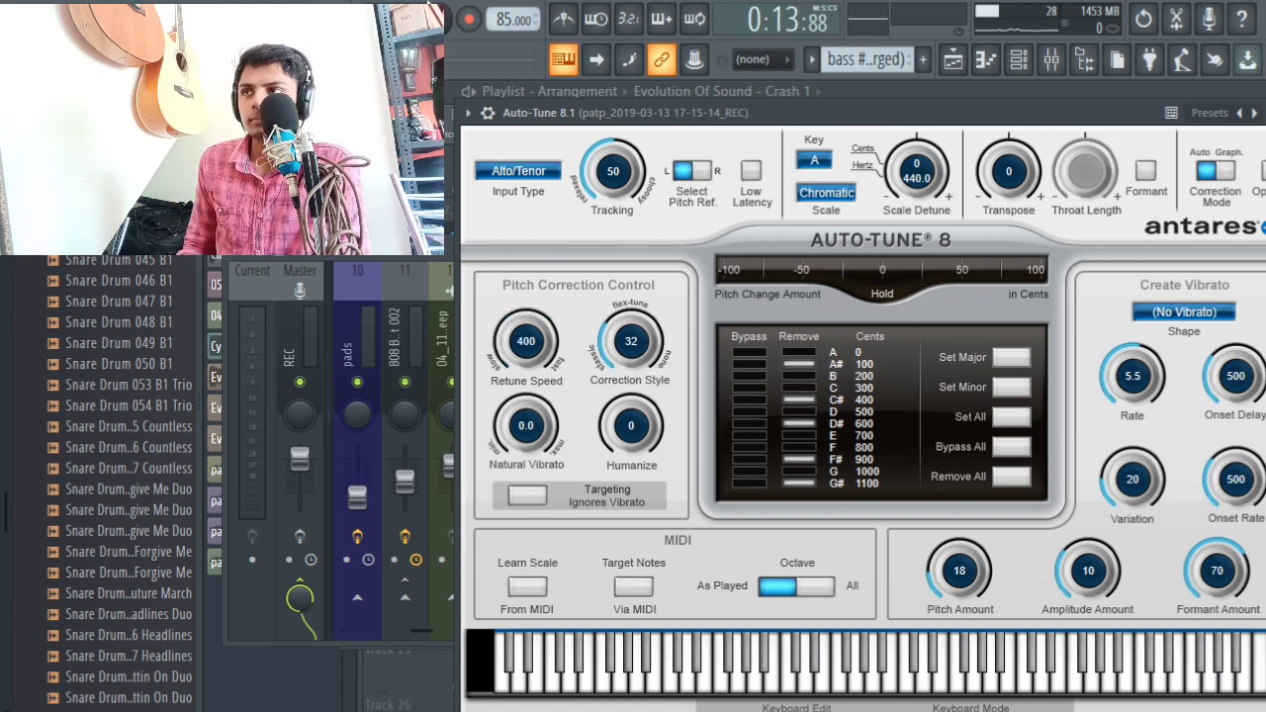
key("space")
left_click_drag(517, 344, 546, 336)
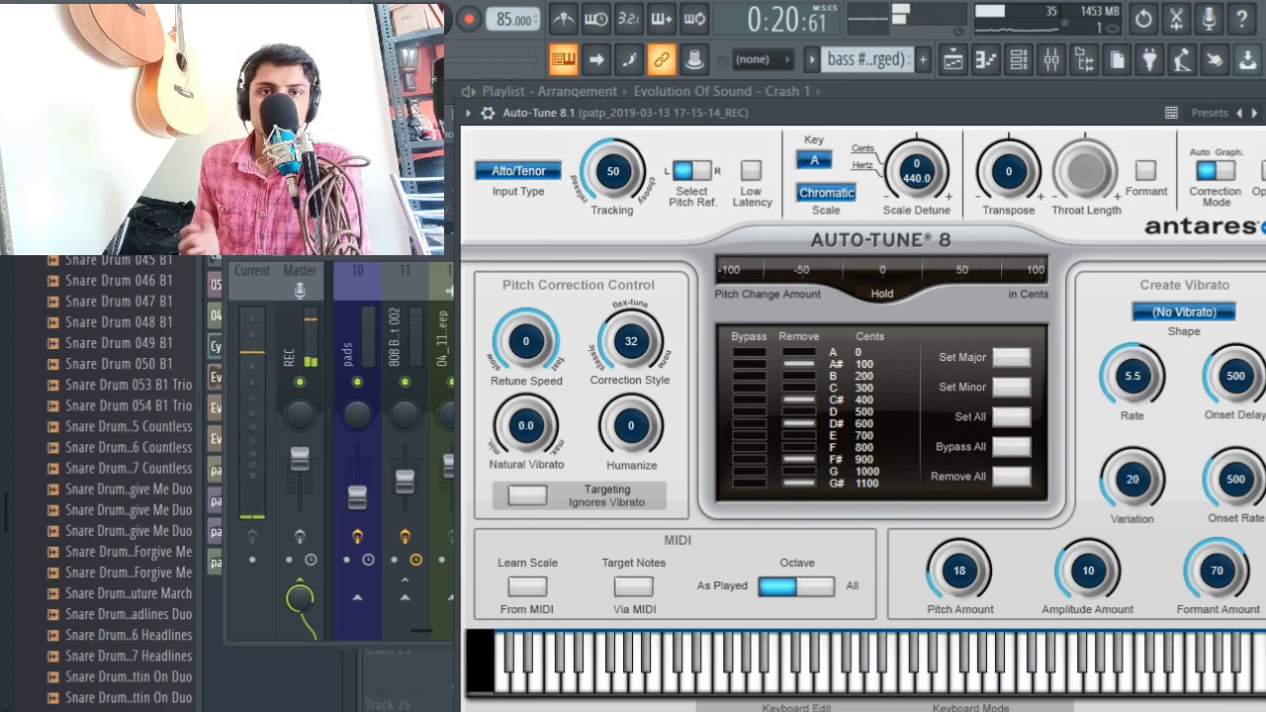
Step: Set Auto-Tune's Retune Speed to 21, choose the Alto/Tenor input type and close the plugin
left_click_drag(519, 336, 521, 390)
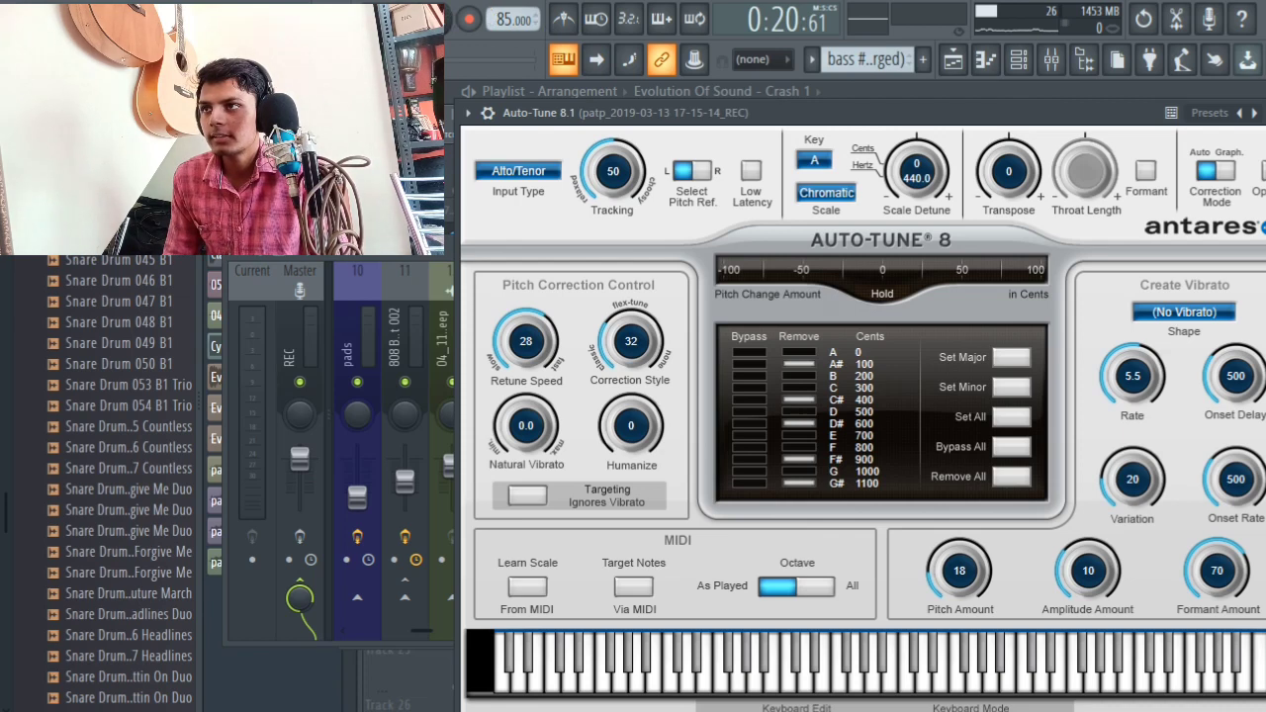
left_click_drag(527, 326, 527, 314)
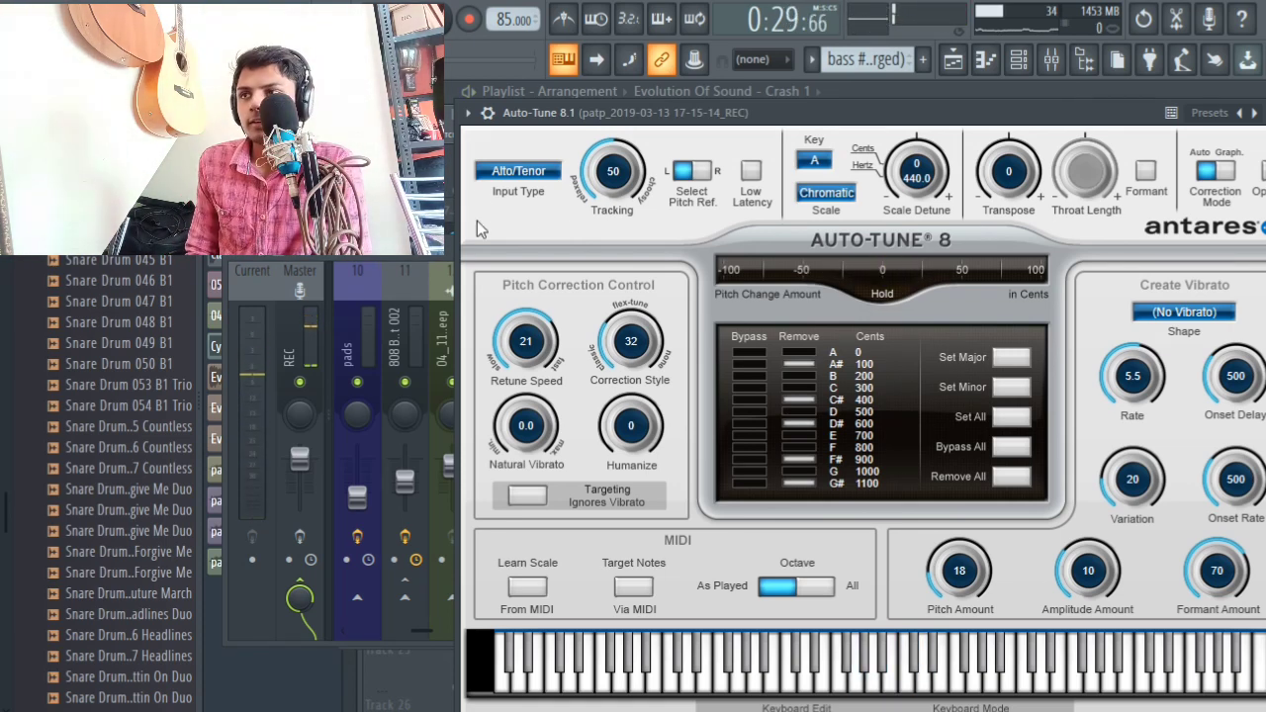
left_click(518, 173)
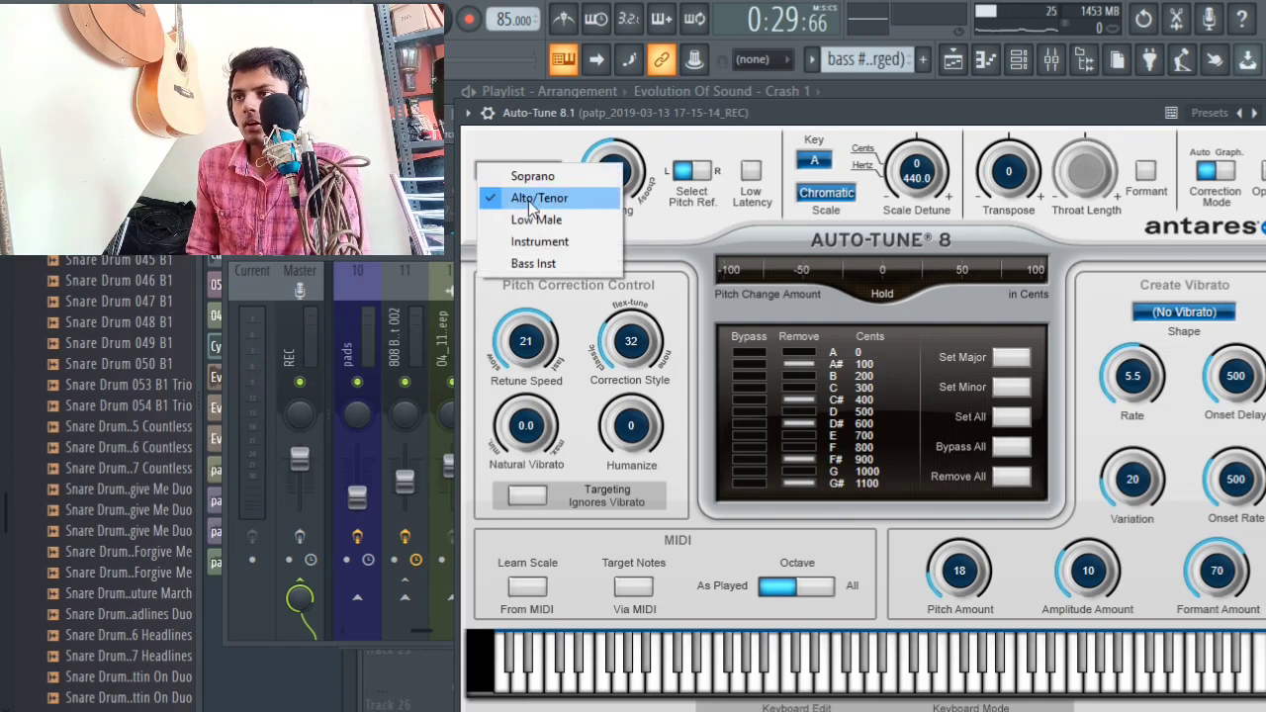
left_click(581, 199)
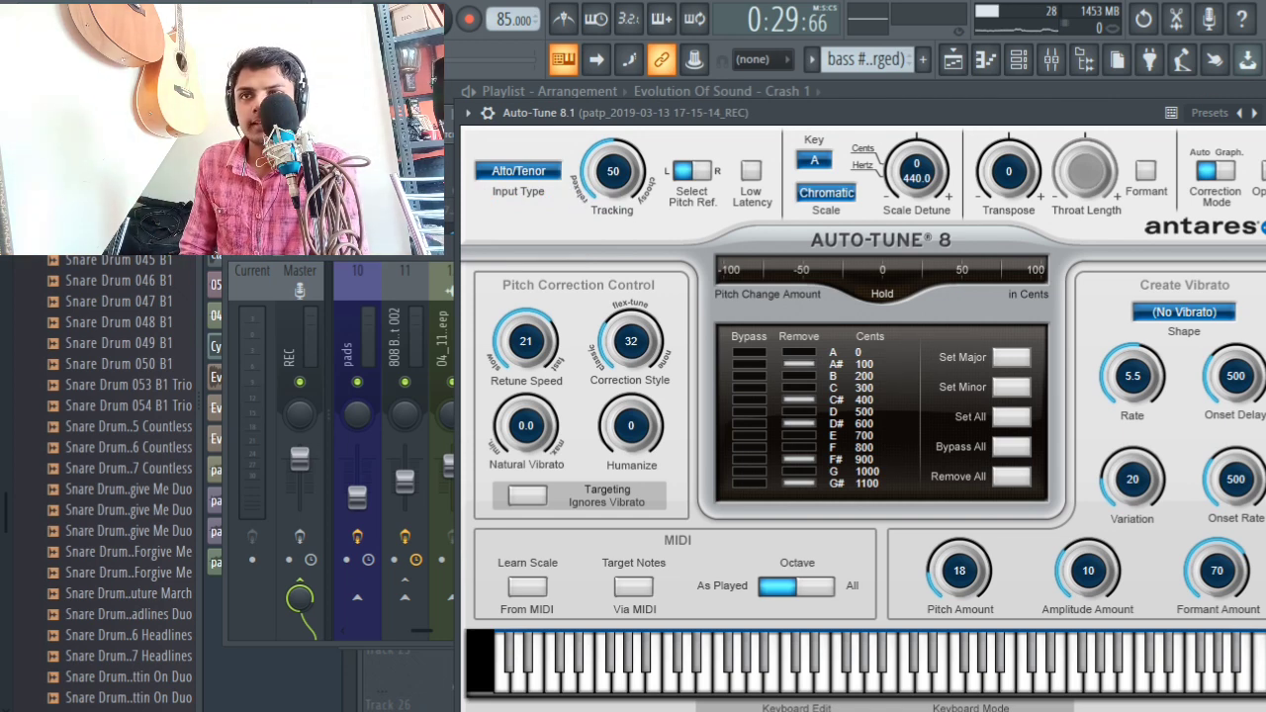
key("Escape")
Step: Review the settings of the first Fruity send on the vocal insert and close it
left_click(1185, 406)
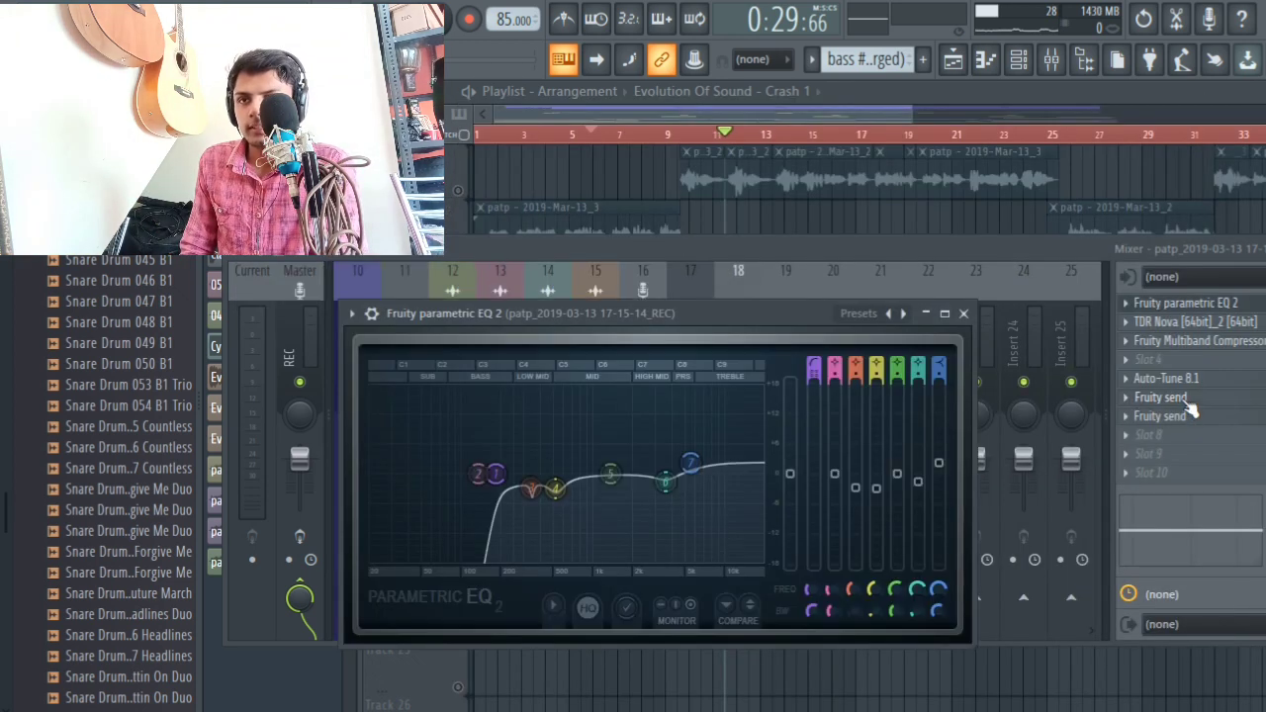
left_click(1189, 407)
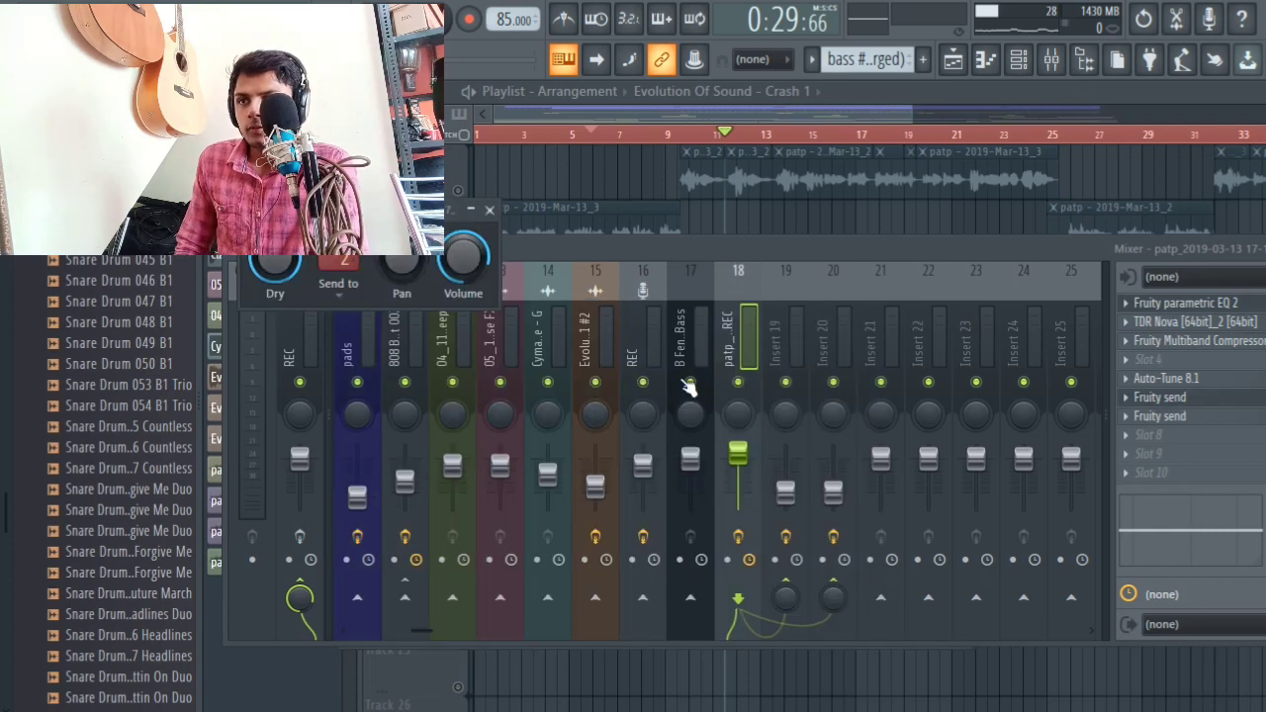
key("Escape")
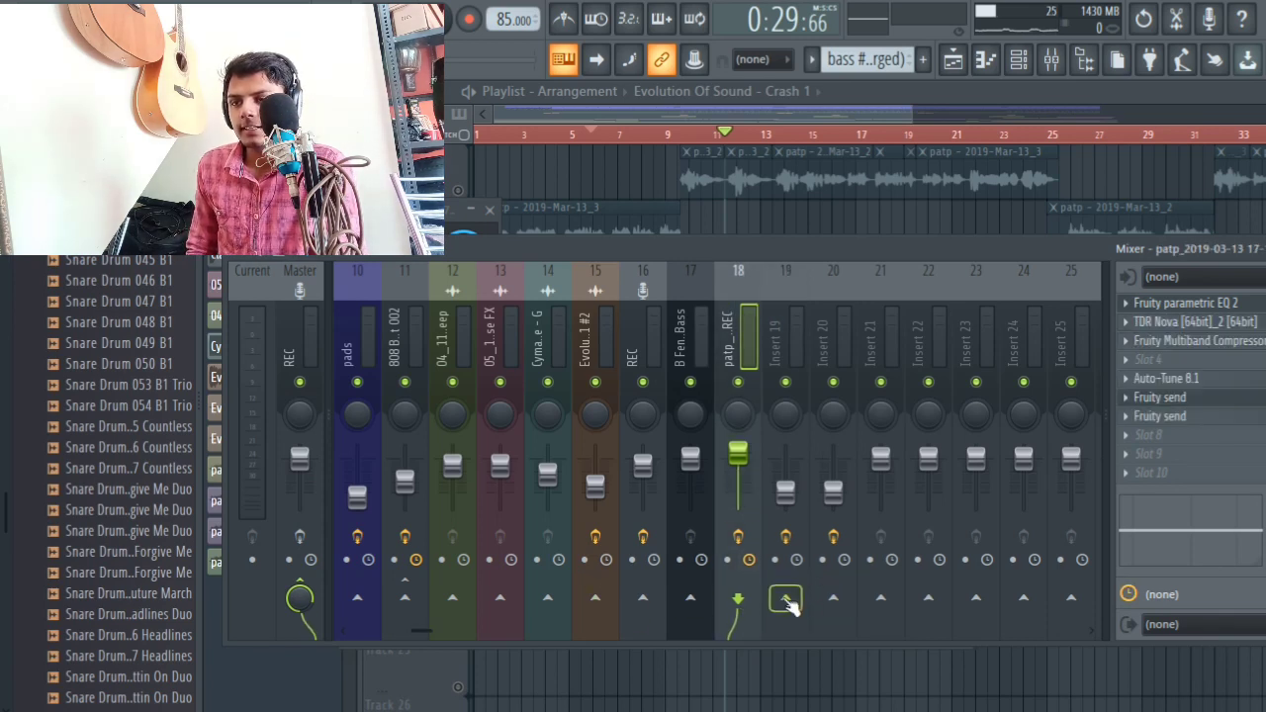
Step: Sidechain the vocal insert to both Insert 19 and Insert 20
right_click(788, 606)
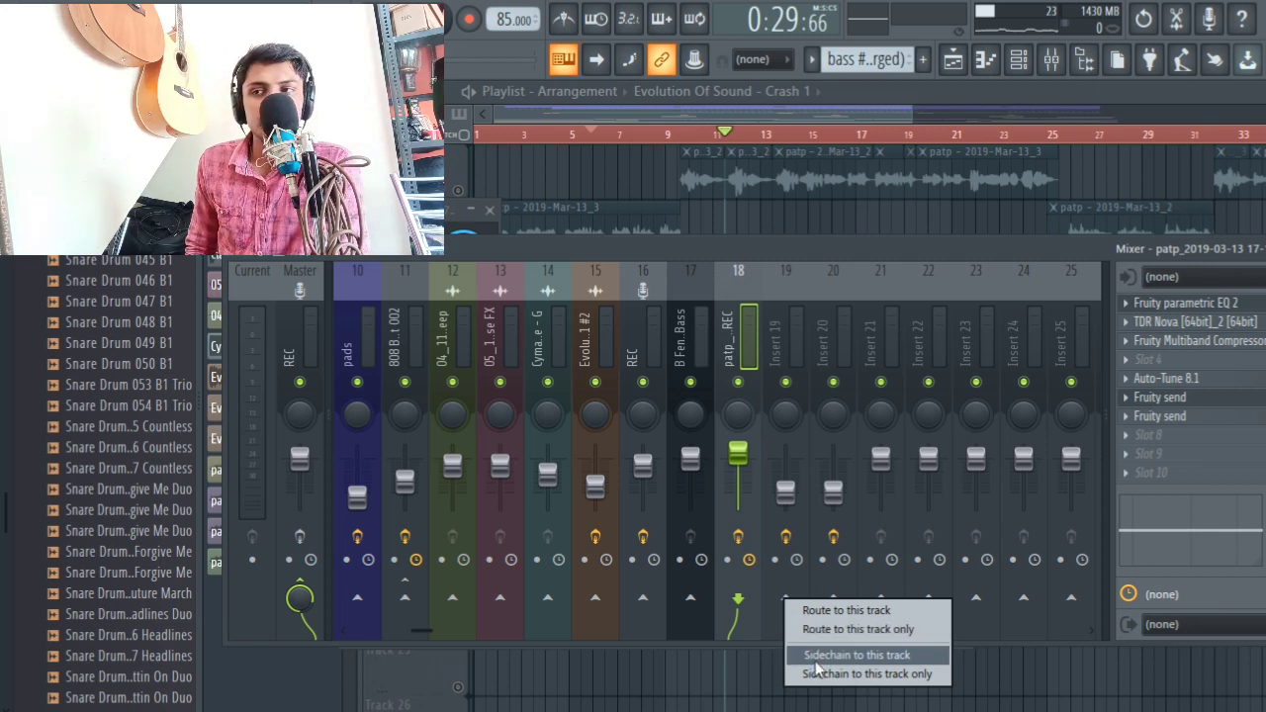
left_click(817, 655)
right_click(833, 597)
left_click(870, 627)
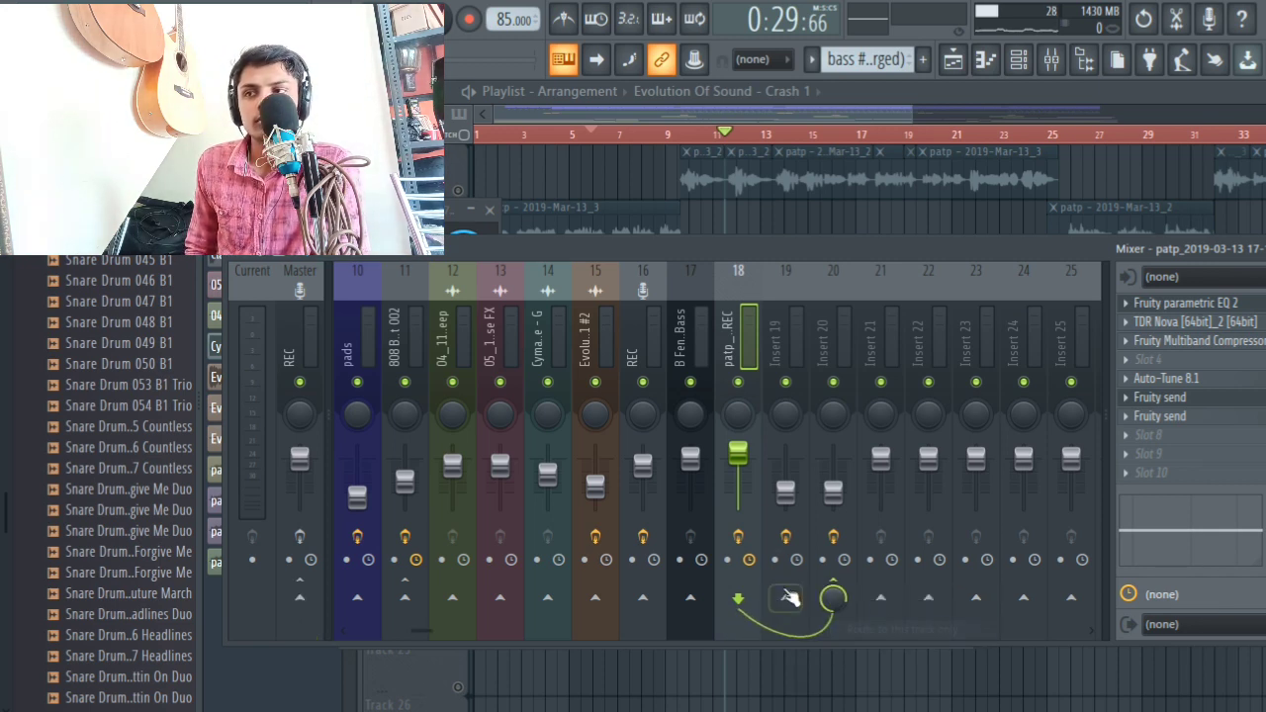
right_click(831, 599)
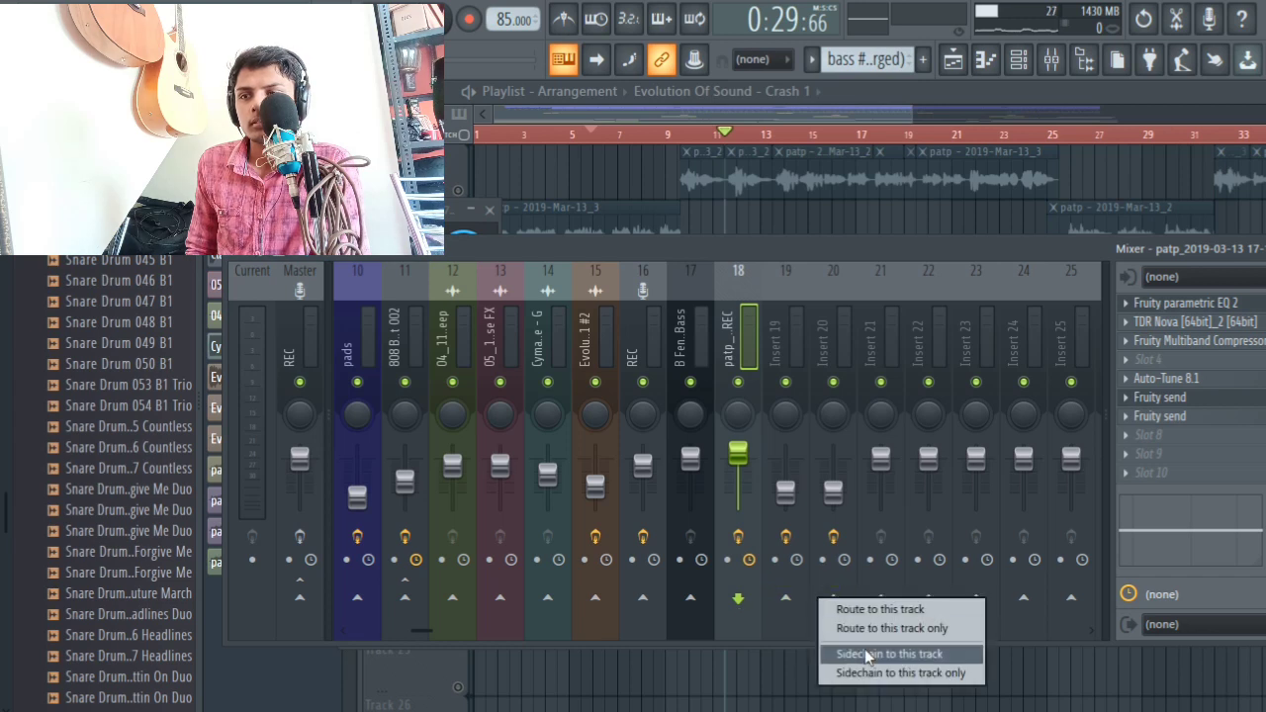
left_click(864, 651)
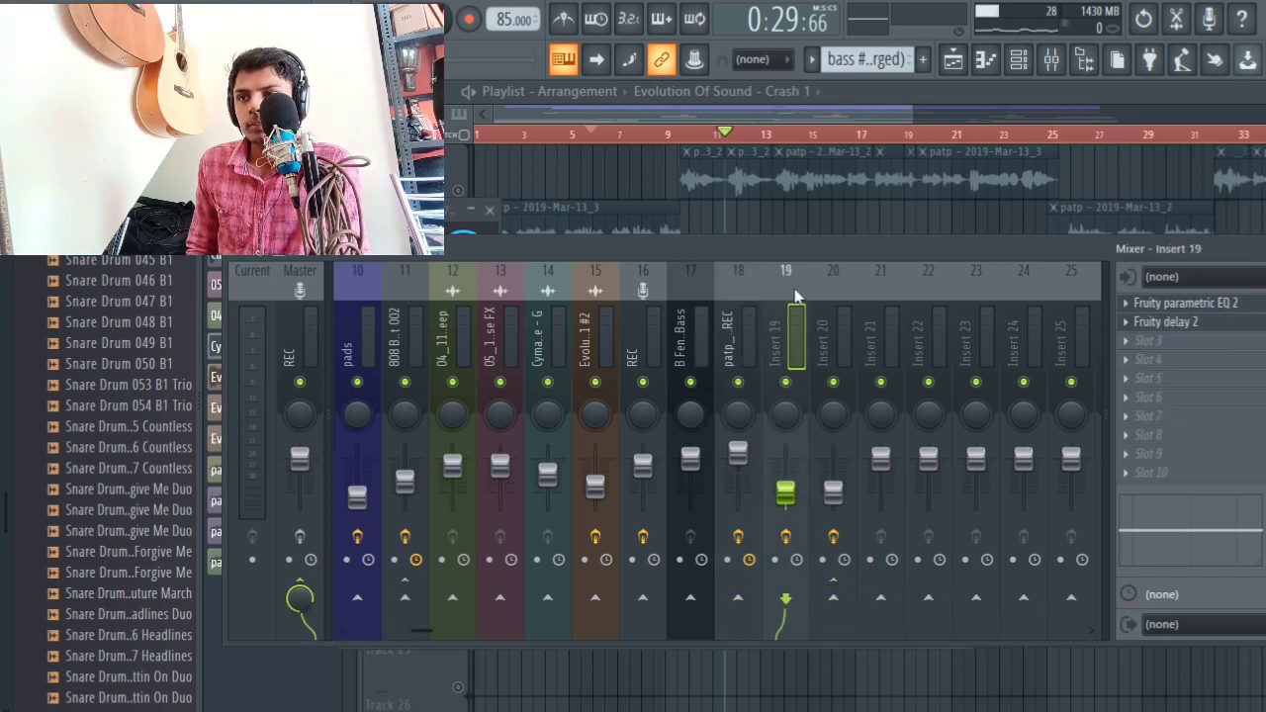
right_click(786, 600)
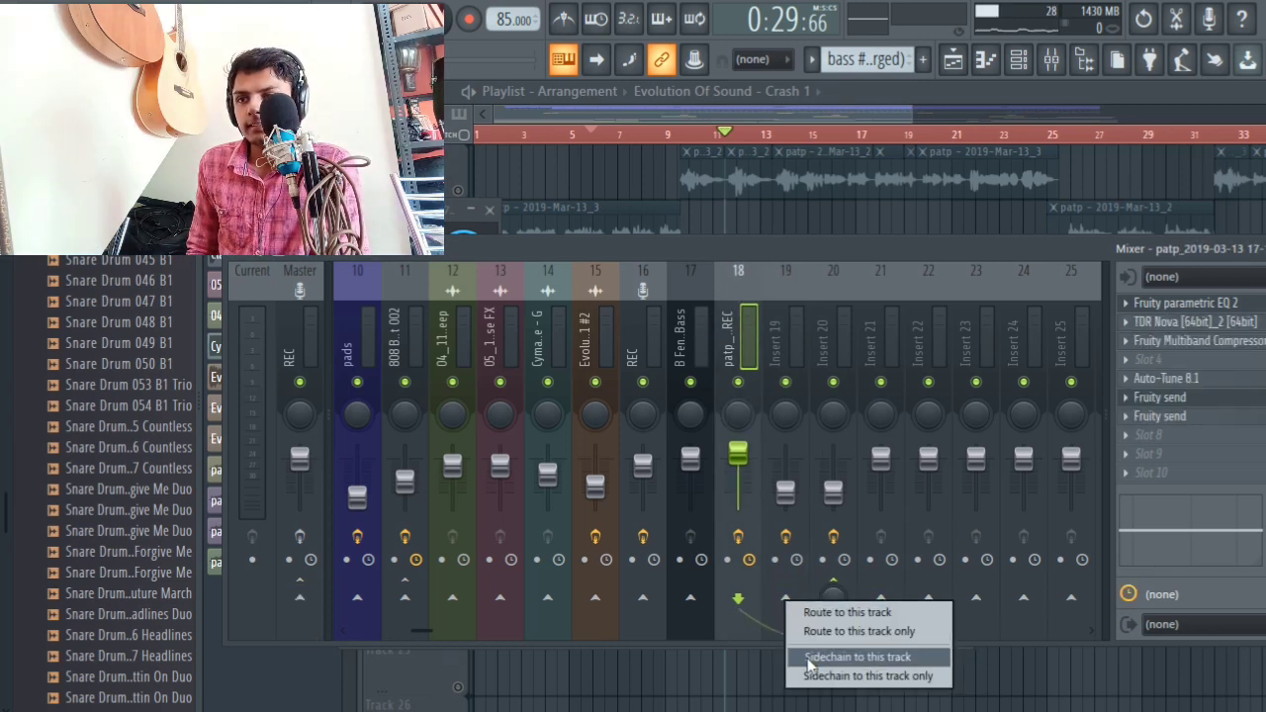
left_click(814, 653)
Step: Set the vocal's first Fruity send to Insert 19 and the second to Insert 20, and close the vocal's EQ
left_click(1180, 416)
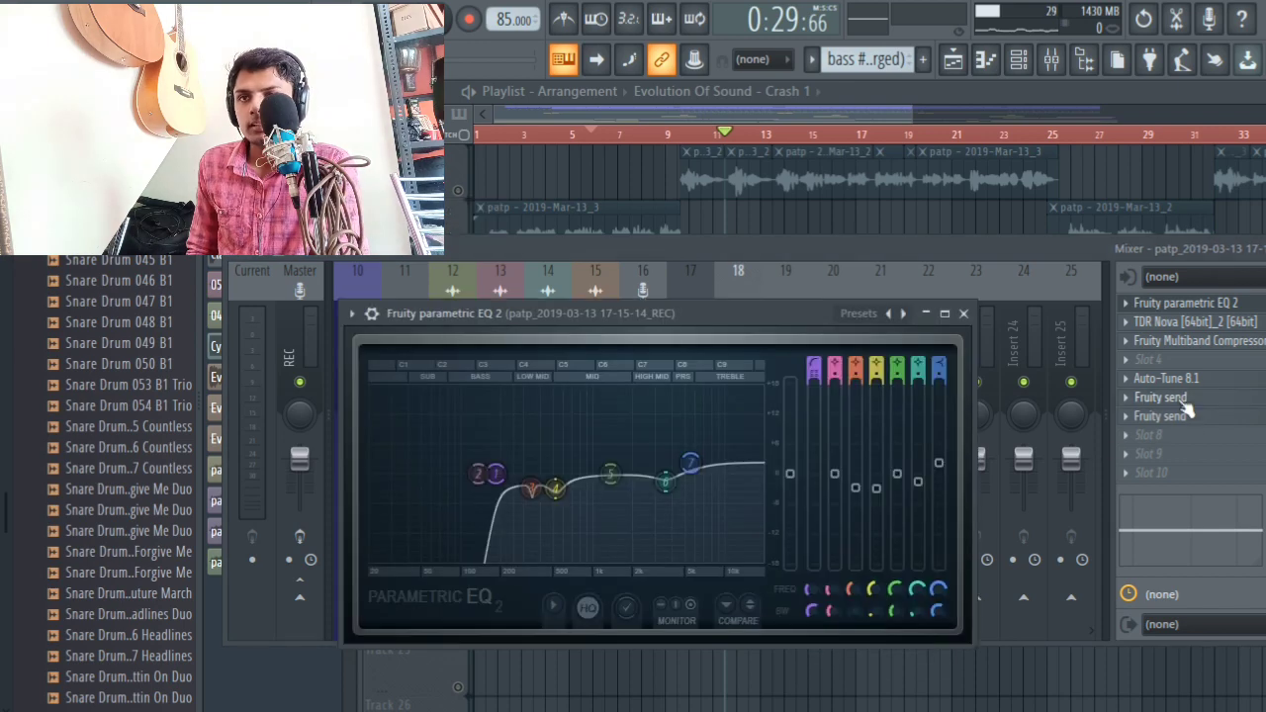
left_click(341, 267)
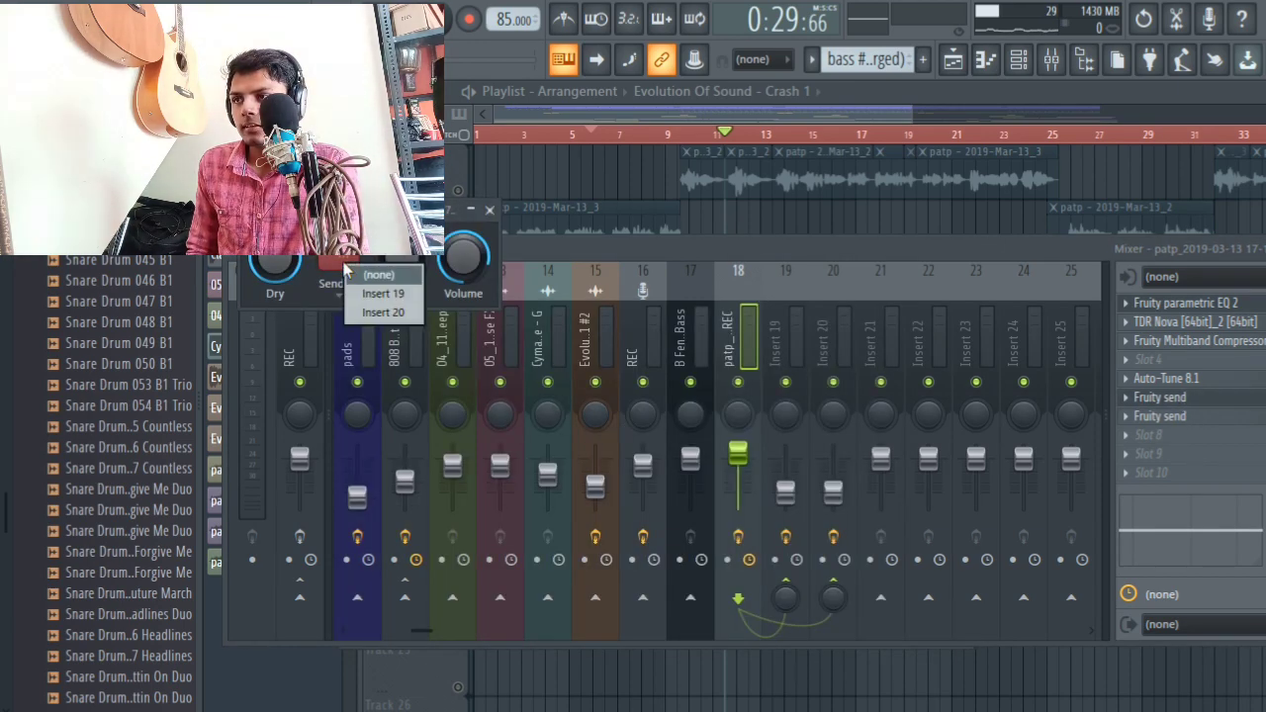
left_click(381, 294)
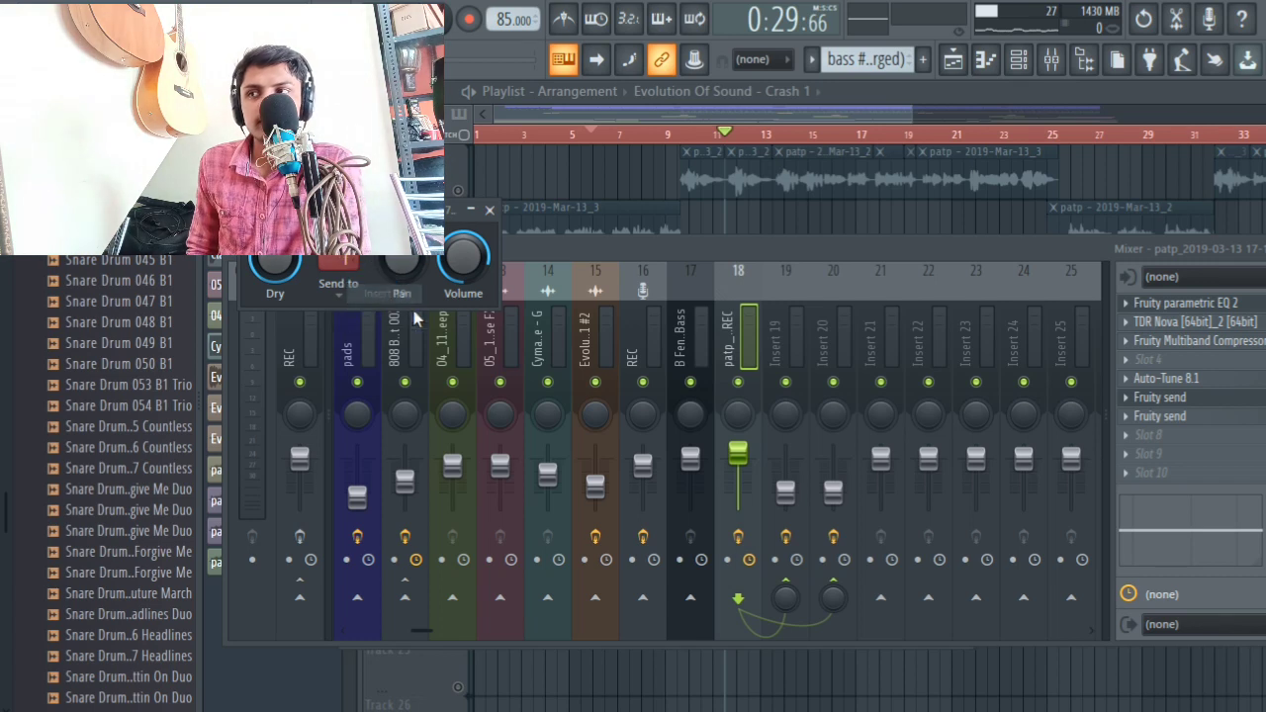
left_click(1172, 418)
left_click(371, 302)
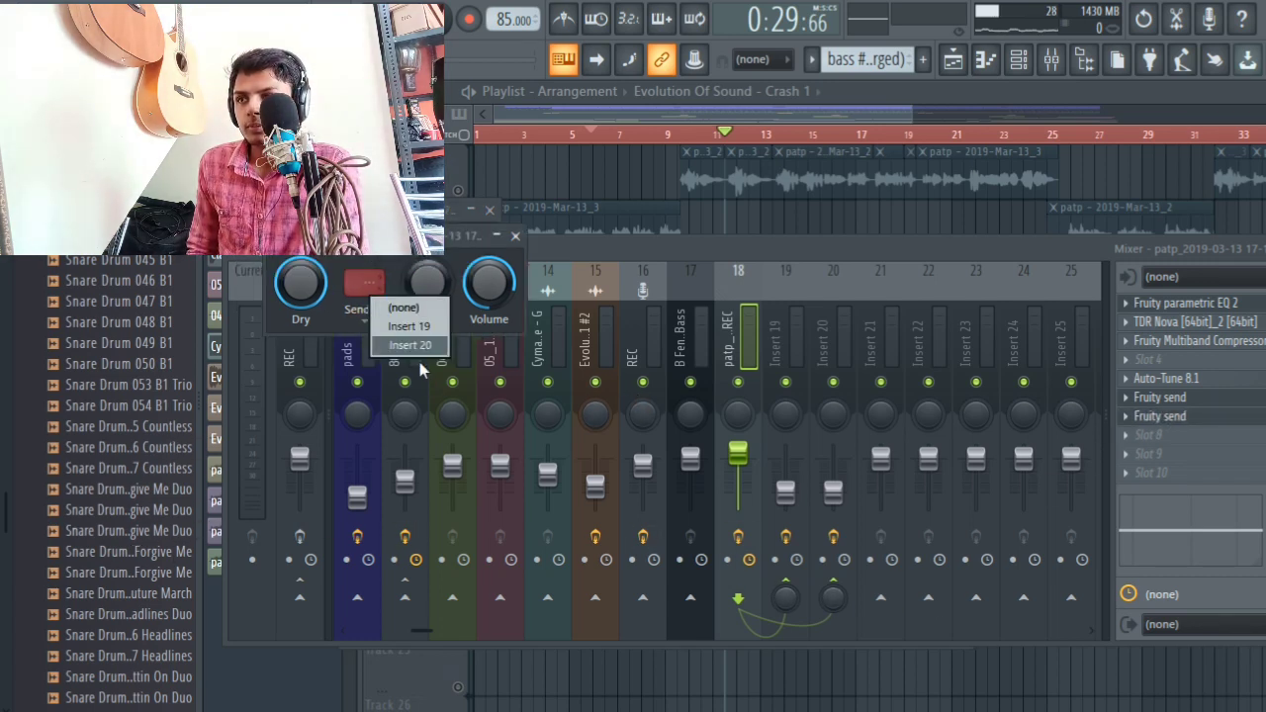
left_click(419, 348)
left_click(521, 237)
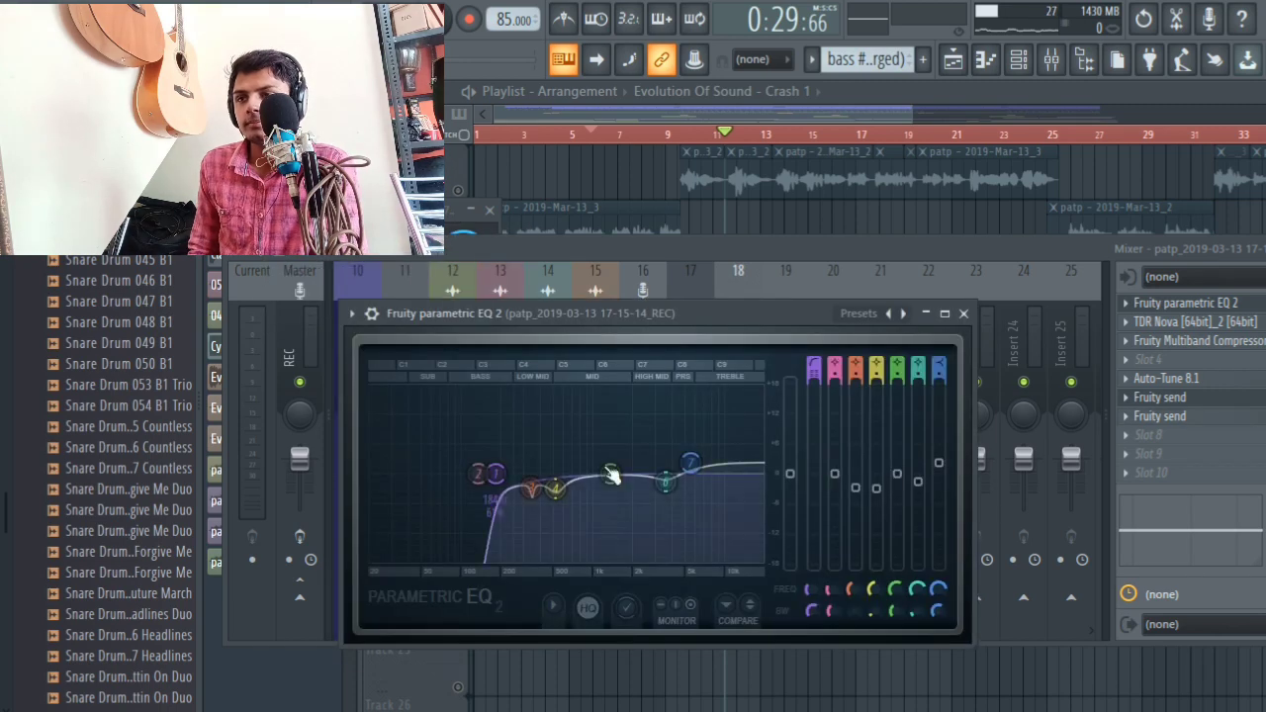
left_click(962, 310)
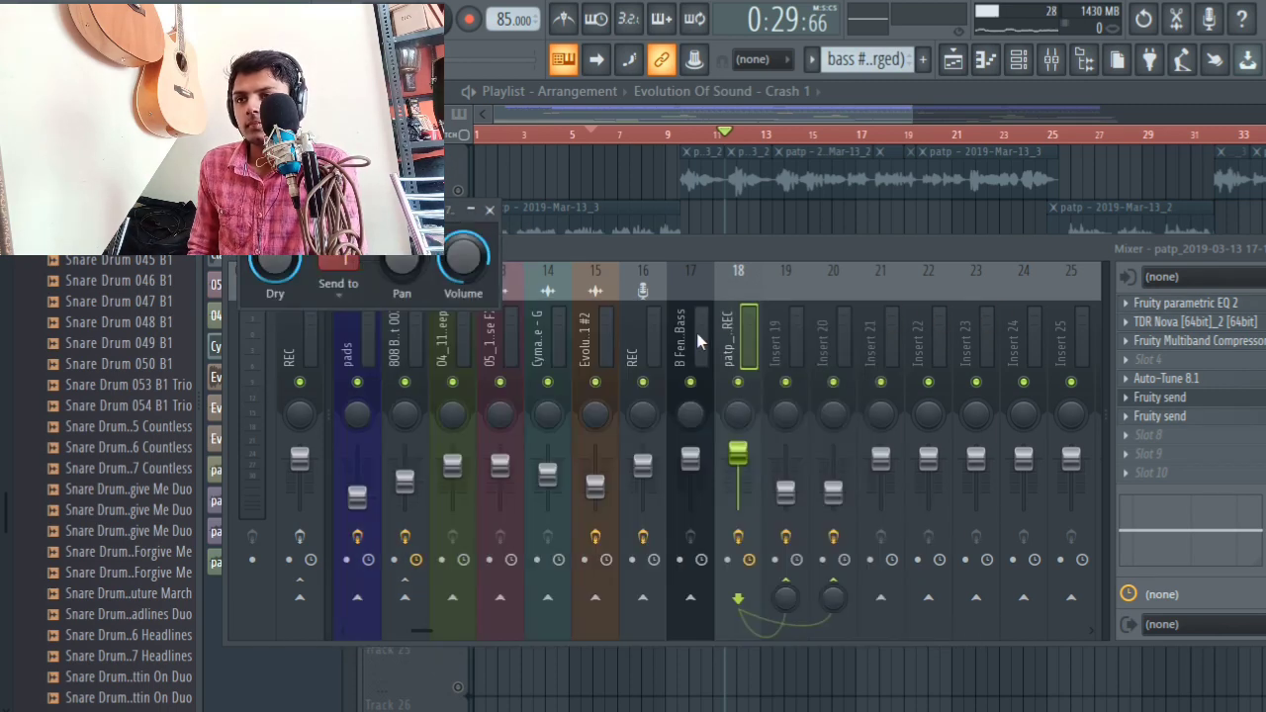
Step: Solo Insert 19 and play the song briefly to hear its delay return
left_click(786, 311)
left_click(831, 311)
left_click(758, 303)
left_click(796, 341)
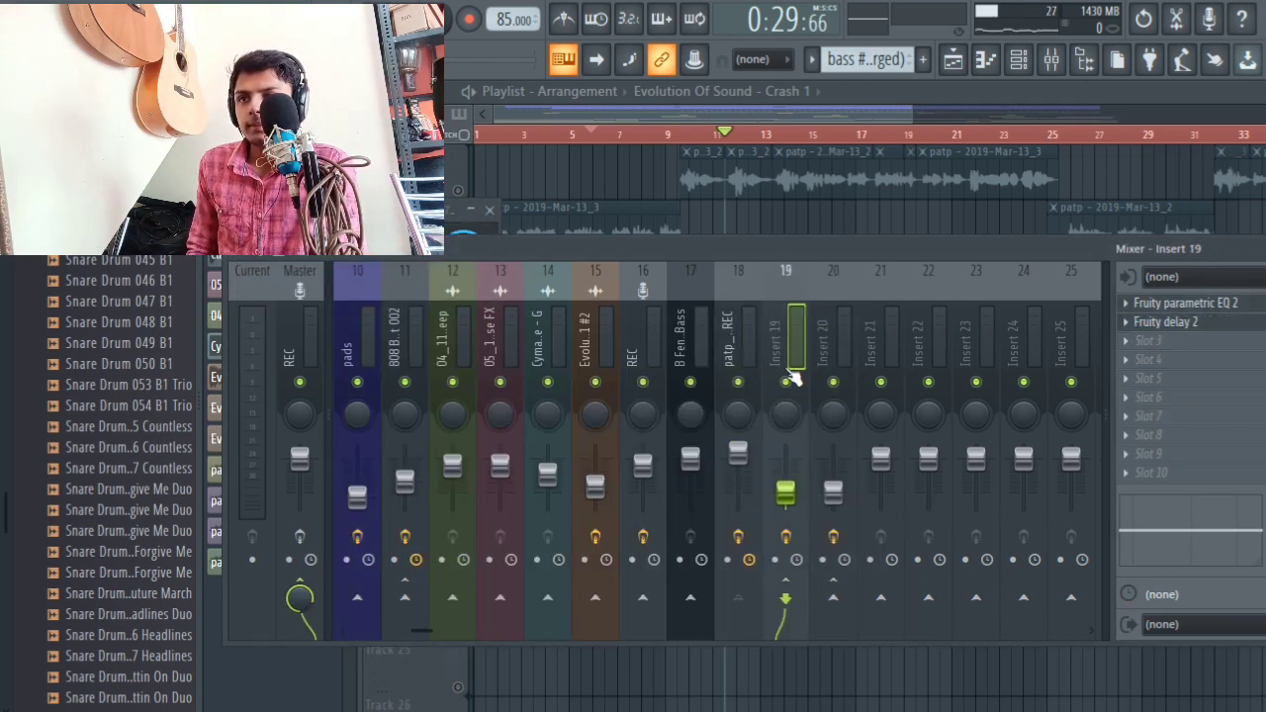
right_click(788, 382)
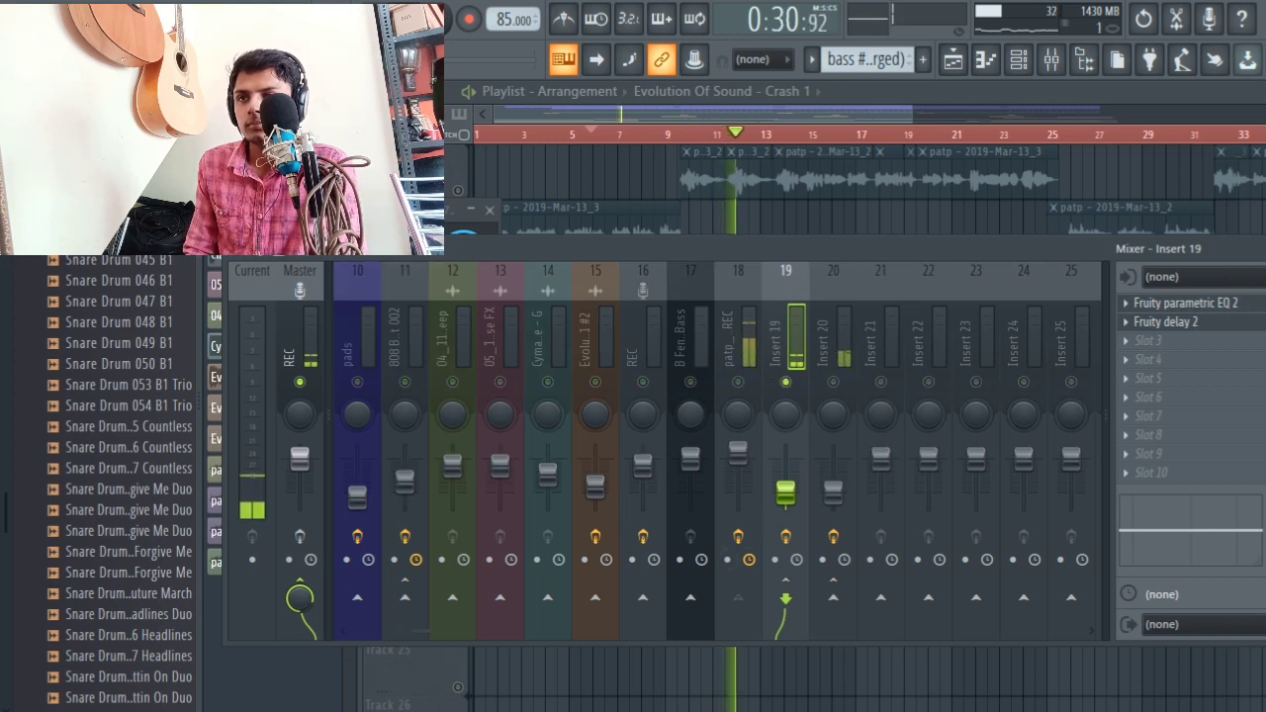
key("space")
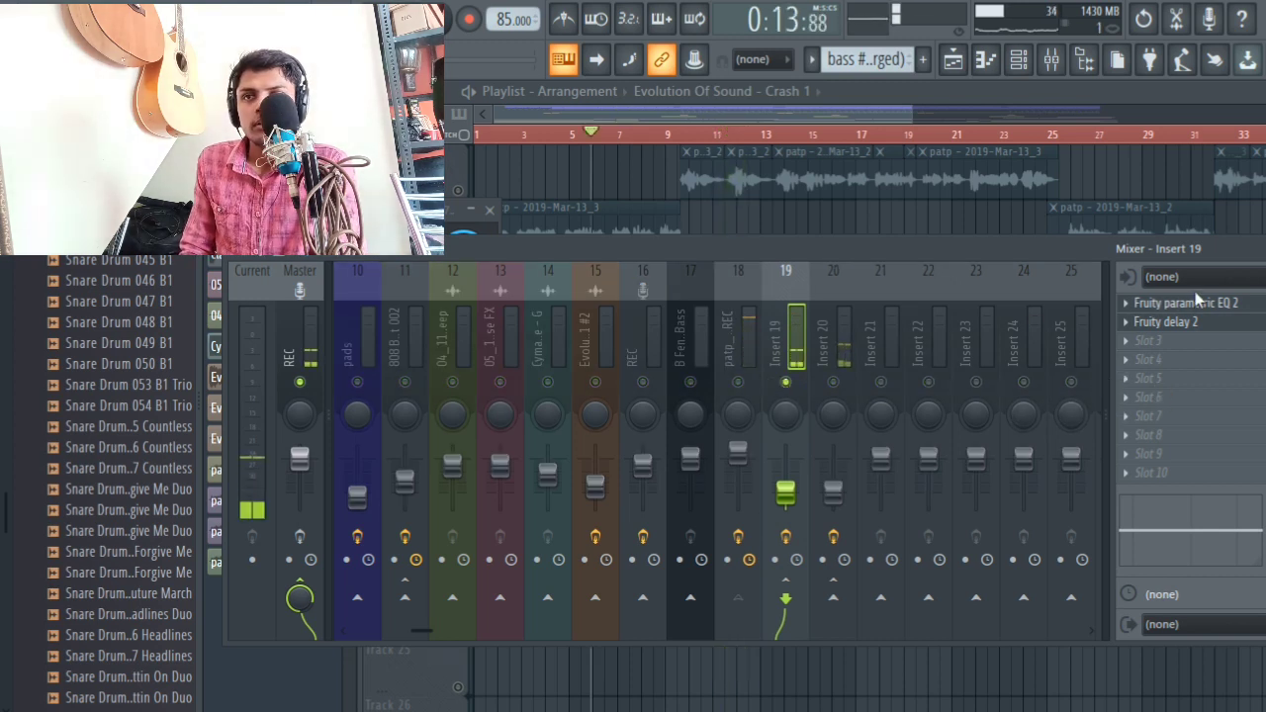
Step: Examine the low and high cuts in Insert 19's Fruity parametric EQ 2 and close the plugin
left_click(1202, 320)
left_click(1173, 304)
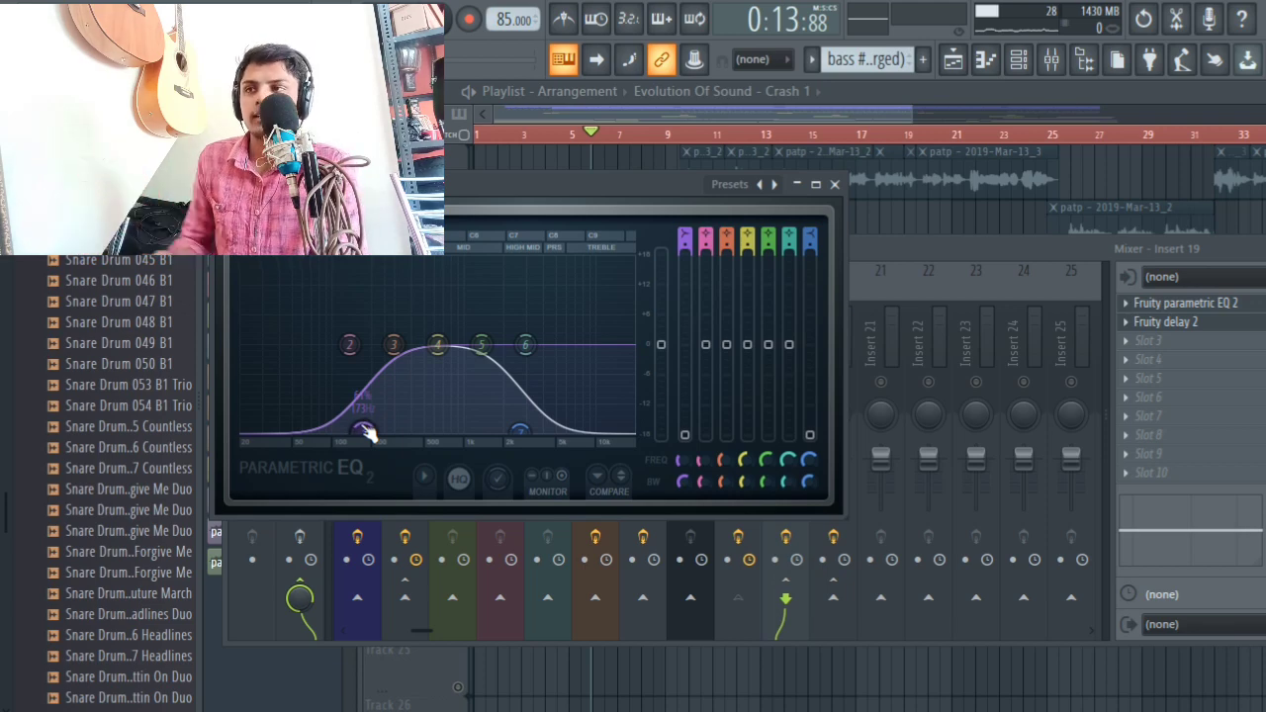
left_click(835, 184)
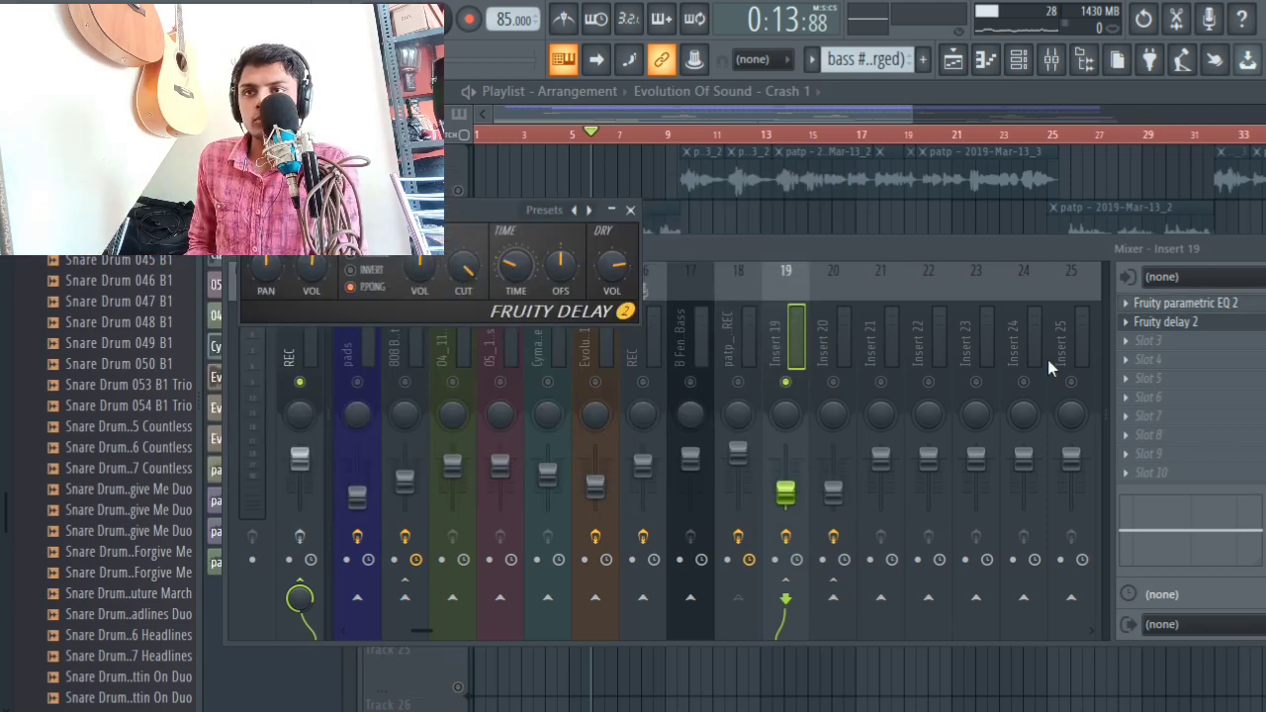
Step: Examine Insert 19's Fruity delay 2, including the options for its Time value, and close the plugin
left_click(1182, 323)
left_click(1182, 323)
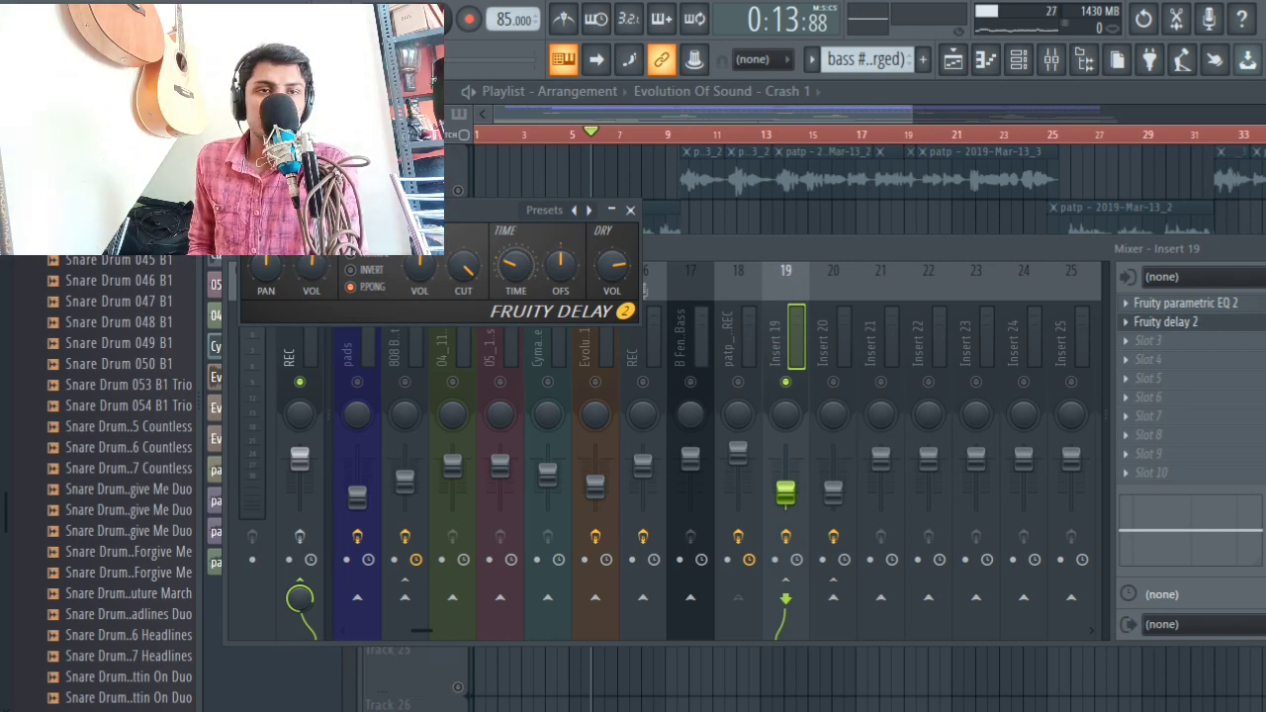
right_click(516, 267)
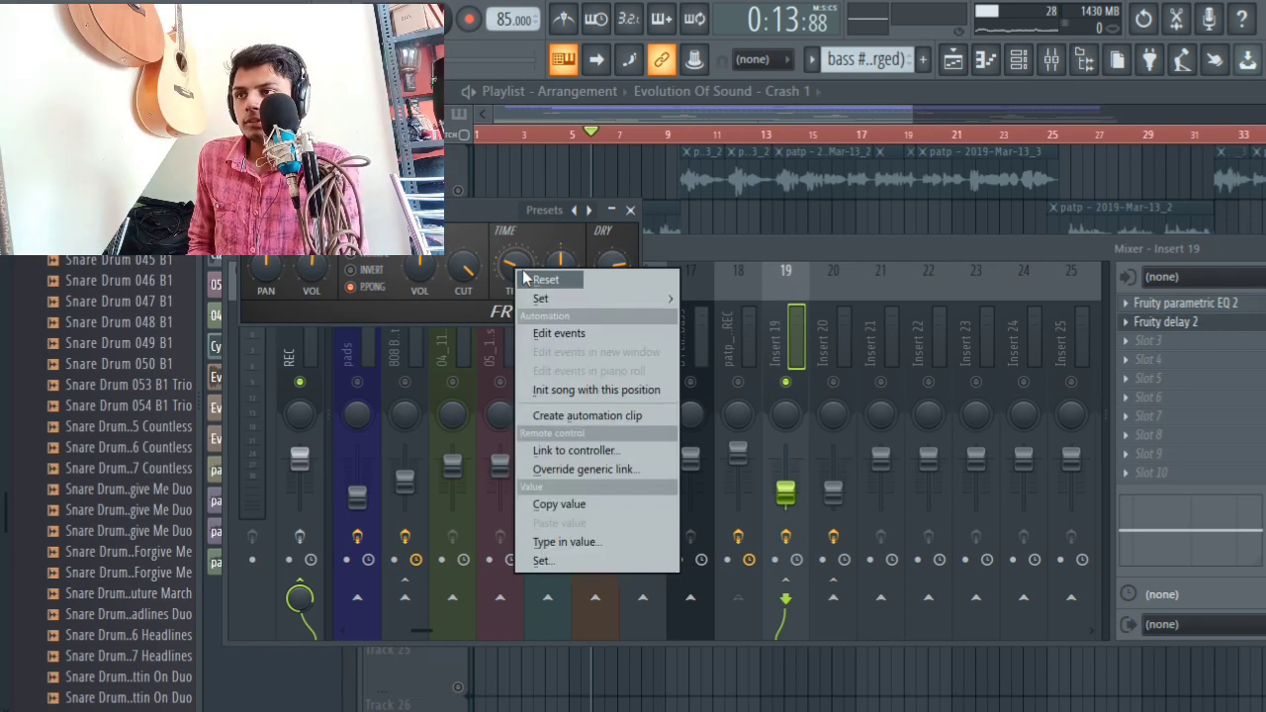
mouse_move(556, 298)
left_click(714, 354)
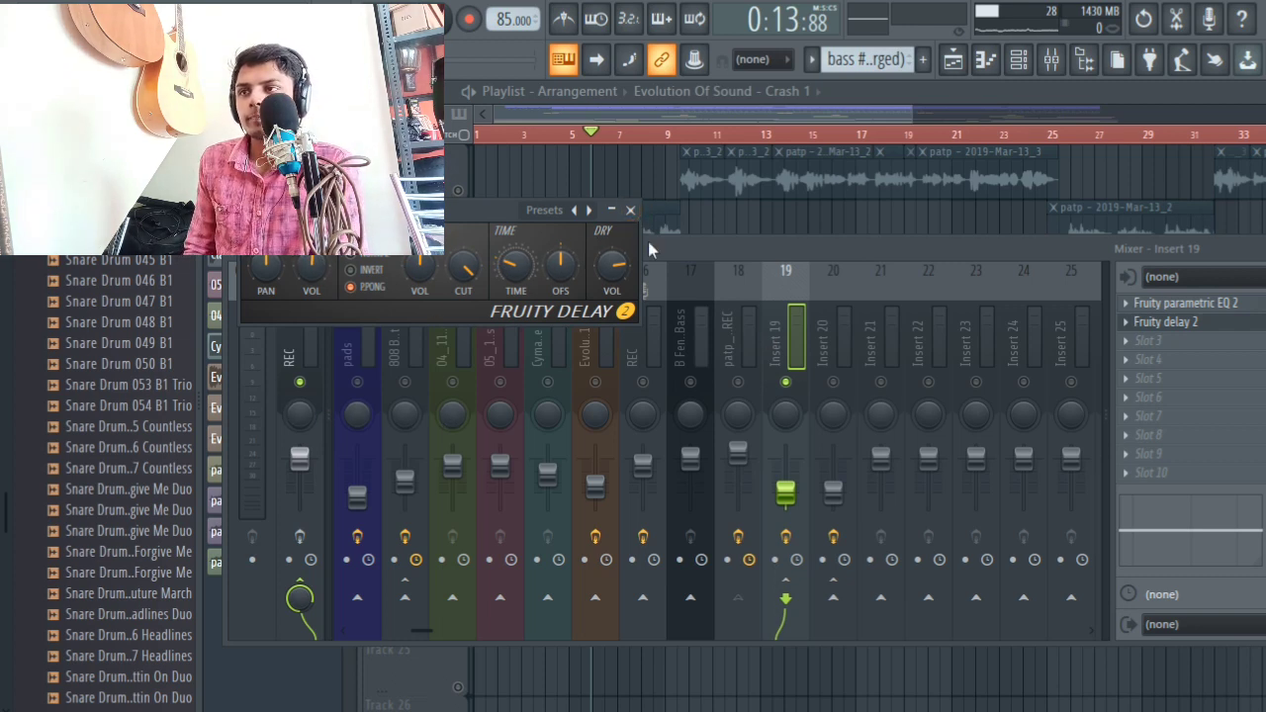
left_click(631, 211)
Step: Play the song and unmute the vocal insert to hear it together with the delay on Insert 19
key("space")
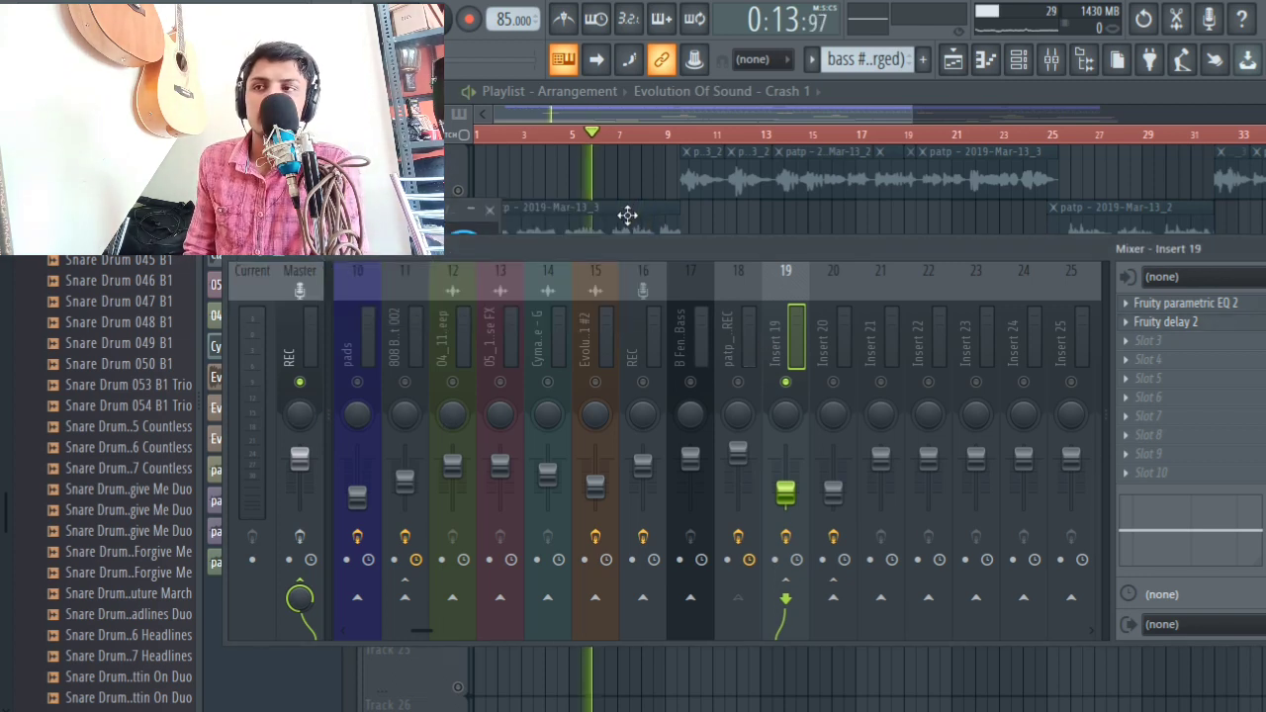
left_click(738, 382)
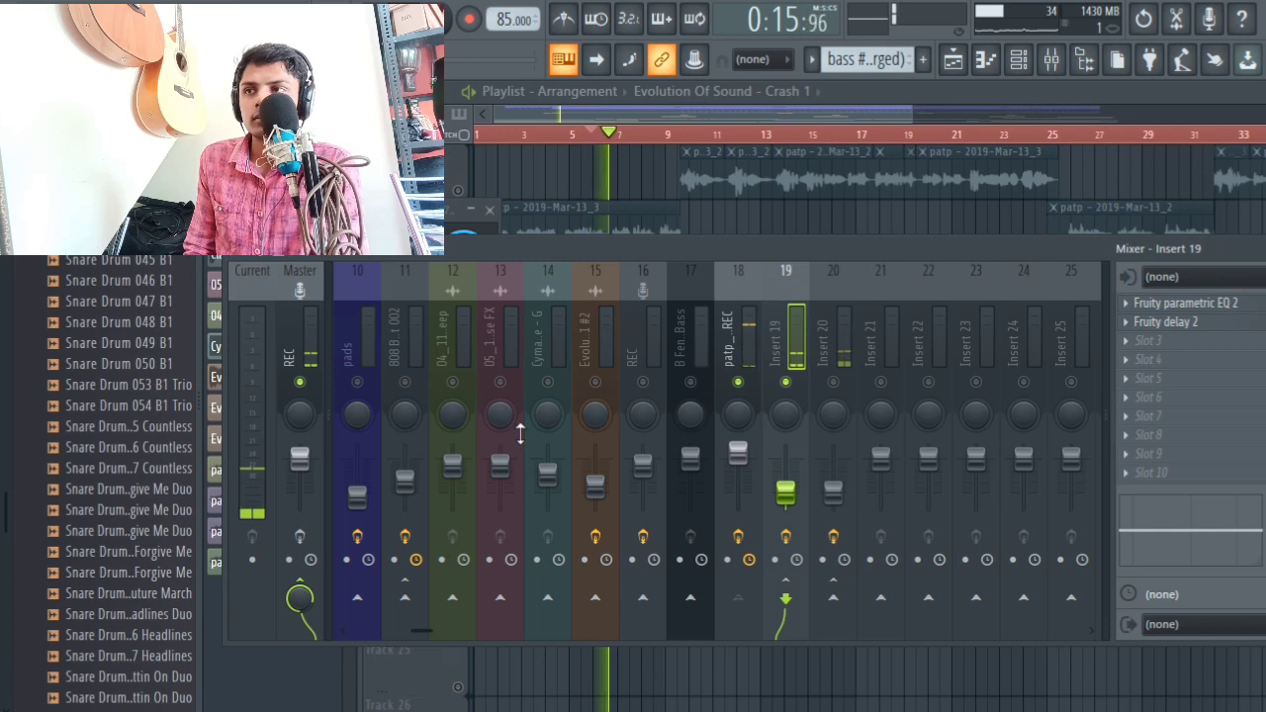
left_click(737, 421)
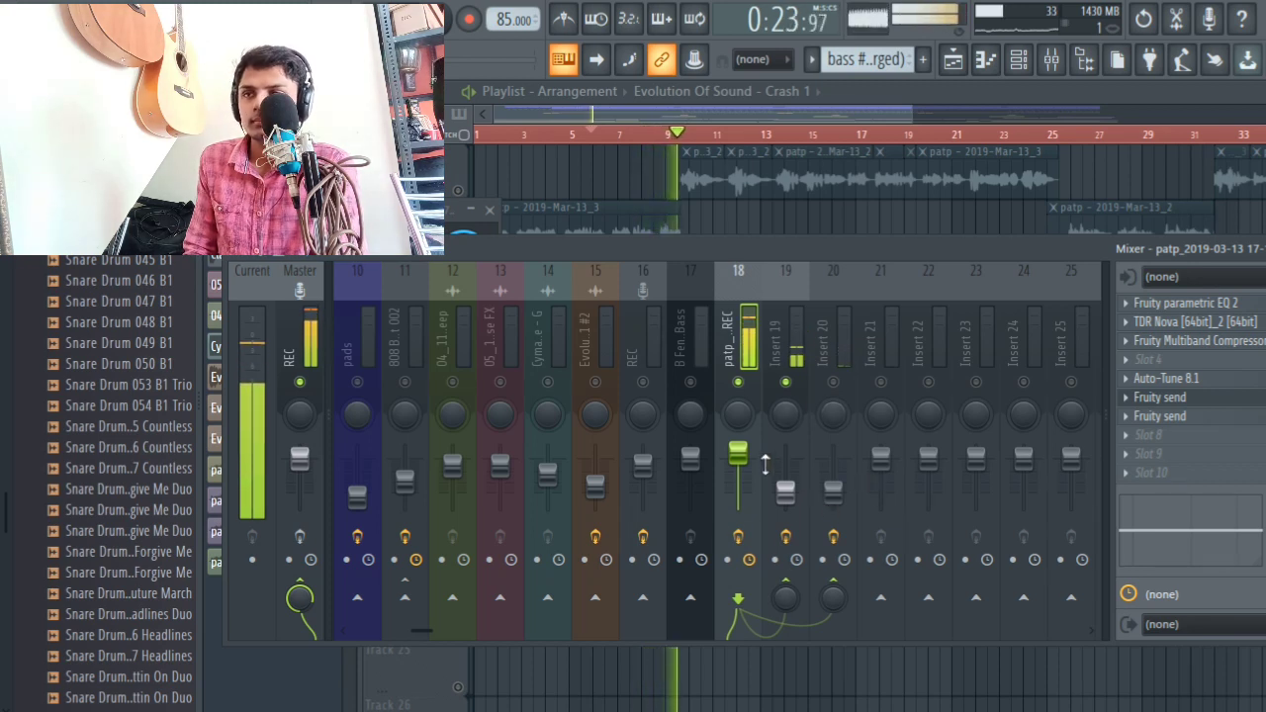
key("space")
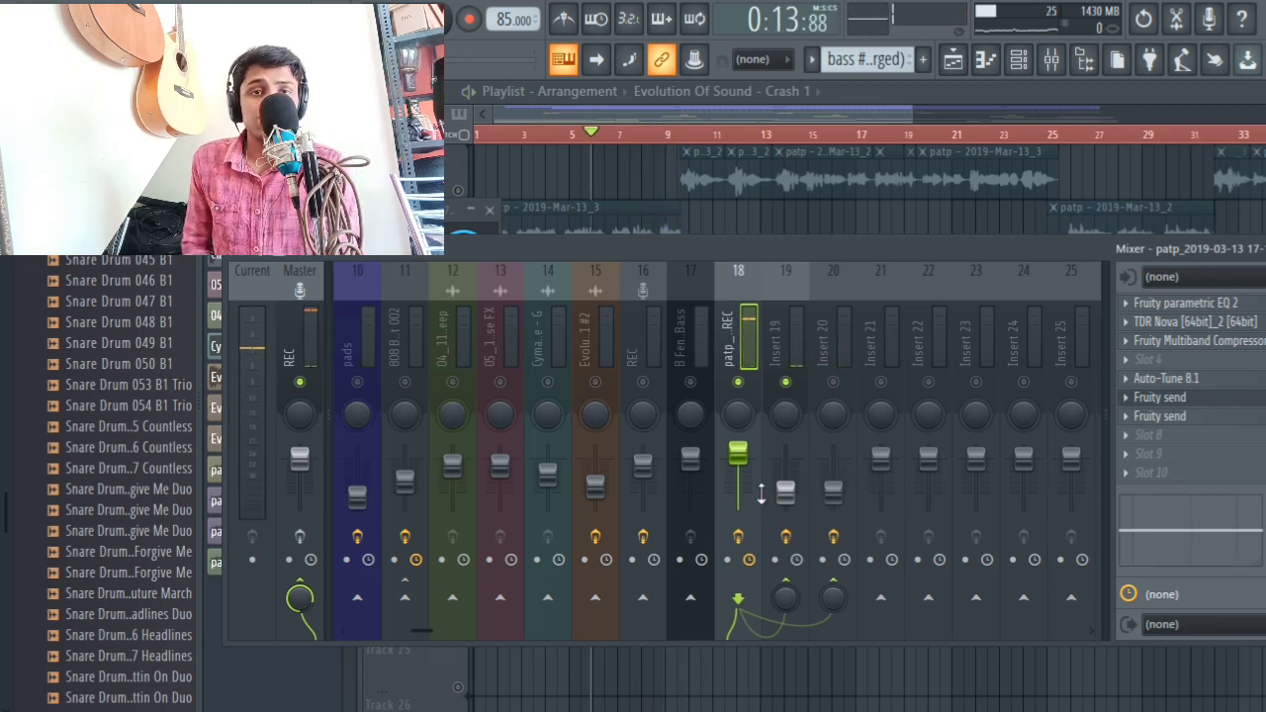
Step: Solo Insert 20 and nudge its Fruity parametric EQ 2 cuts, raising the low cut slightly and setting the high cut to about 3243 Hz
right_click(833, 382)
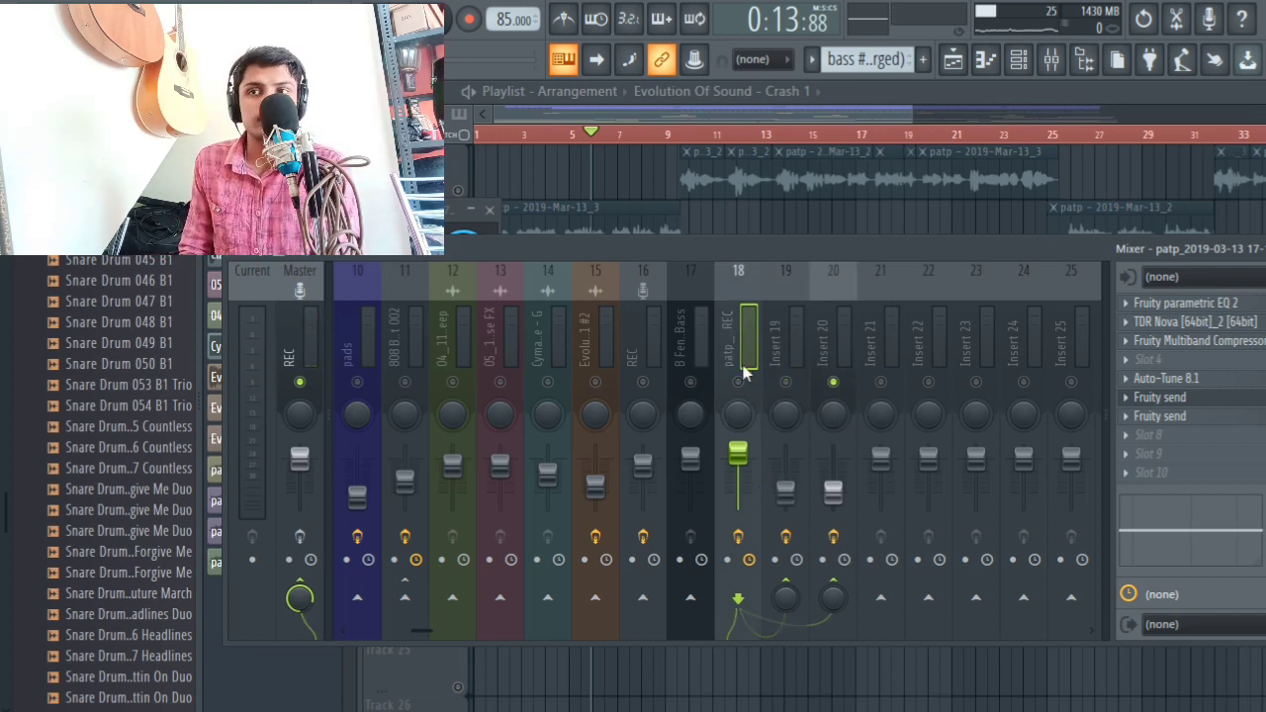
left_click(809, 318)
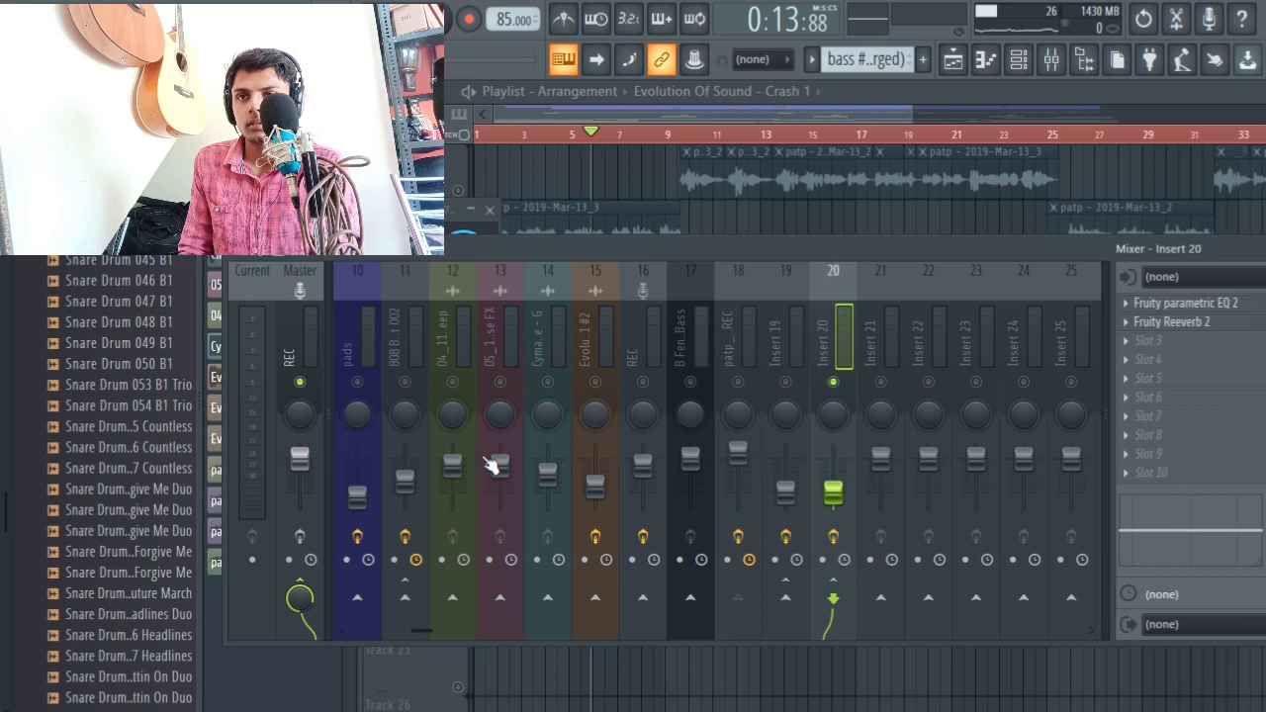
left_click(1155, 305)
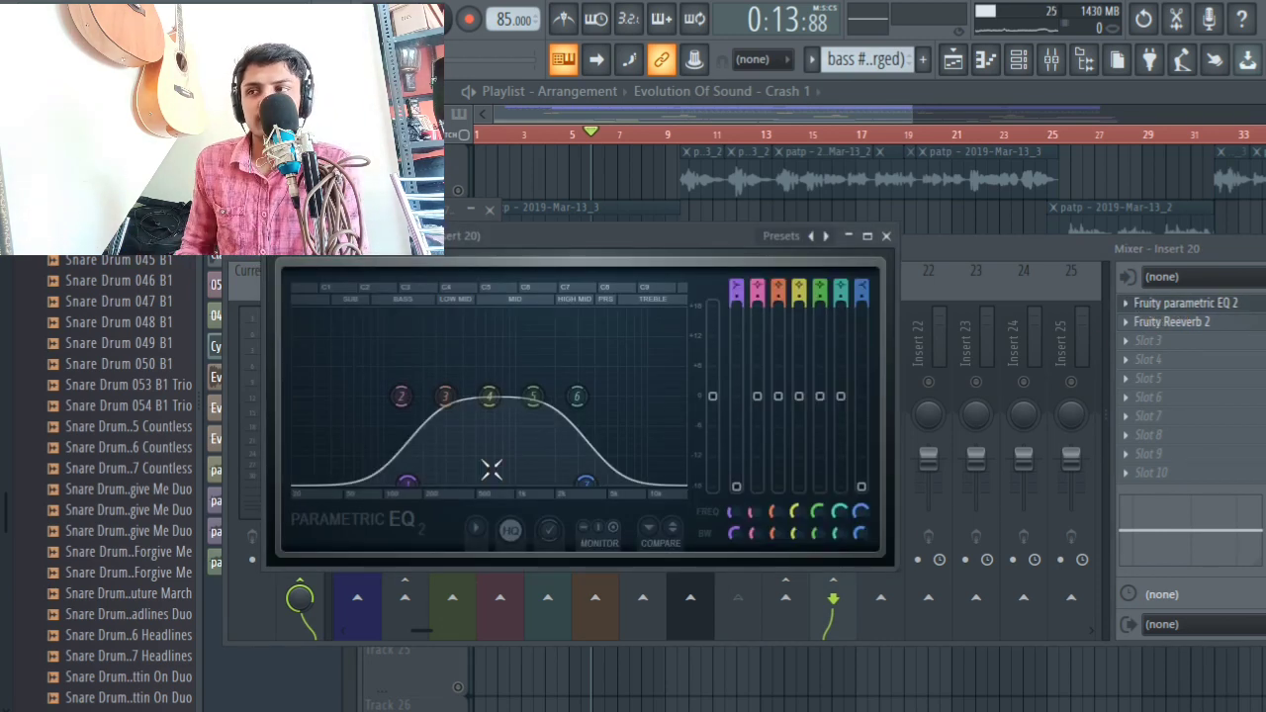
mouse_move(407, 481)
left_mouse_down()
mouse_move(332, 479)
mouse_move(469, 480)
mouse_move(410, 482)
left_mouse_up()
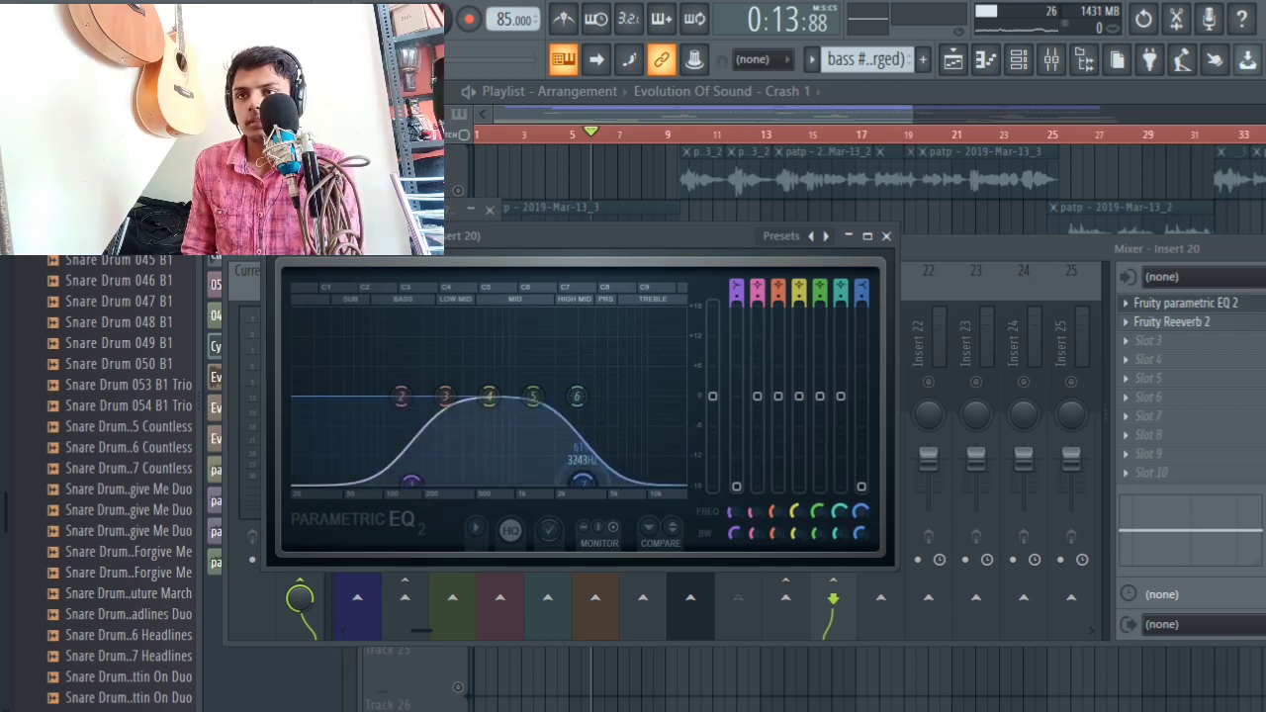
Step: Load the Large Hall preset in Insert 20's Fruity Reeverb 2, lower Dry, raise Wet fully, and close both plugins
left_click(1177, 323)
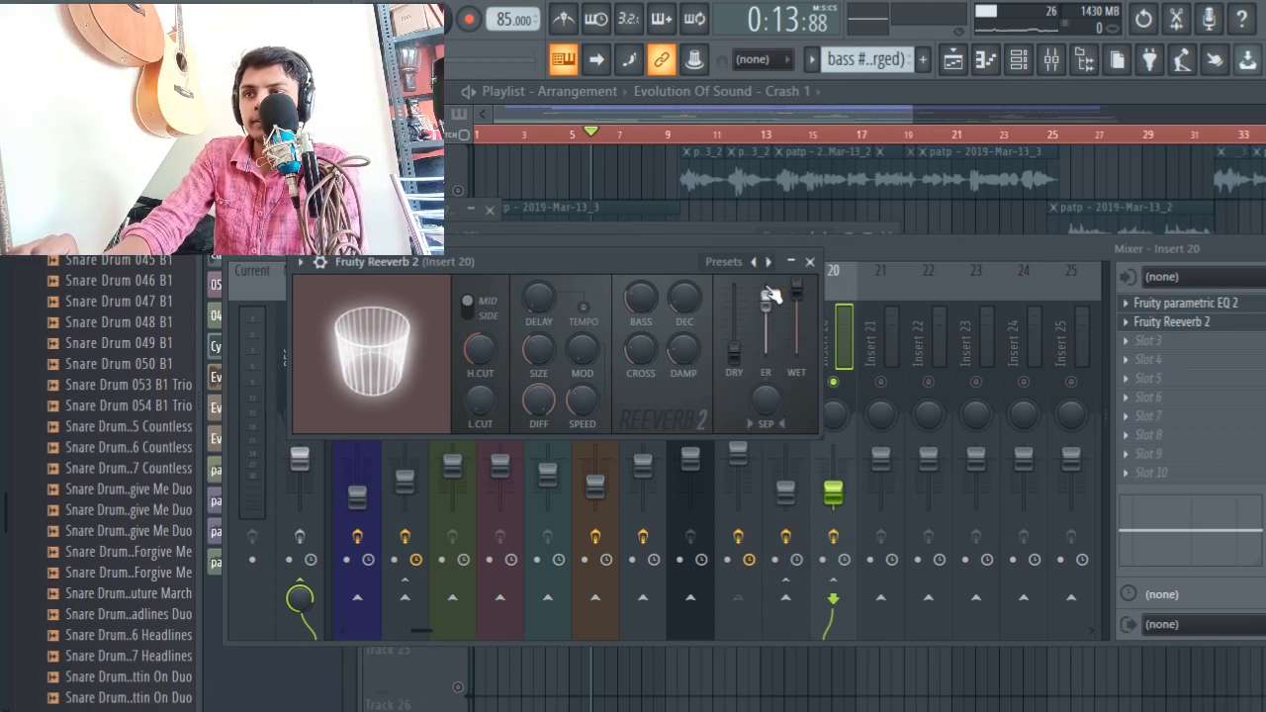
left_click(769, 263)
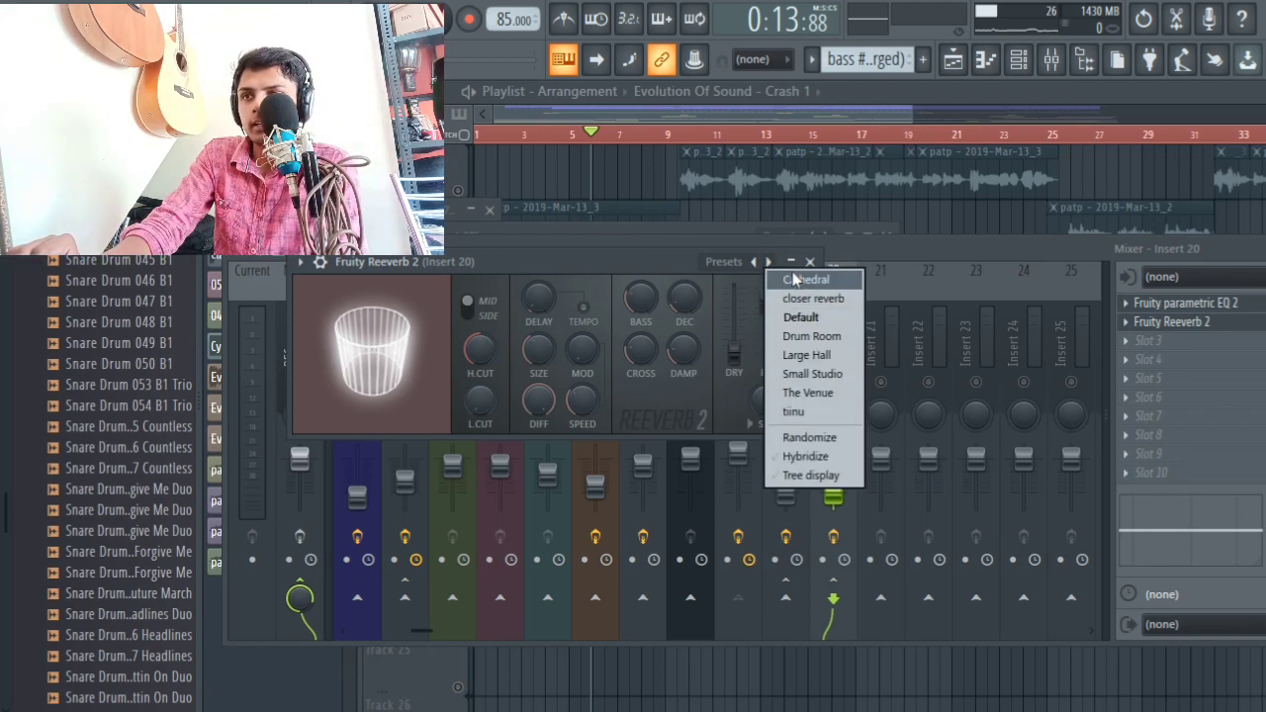
left_click(810, 356)
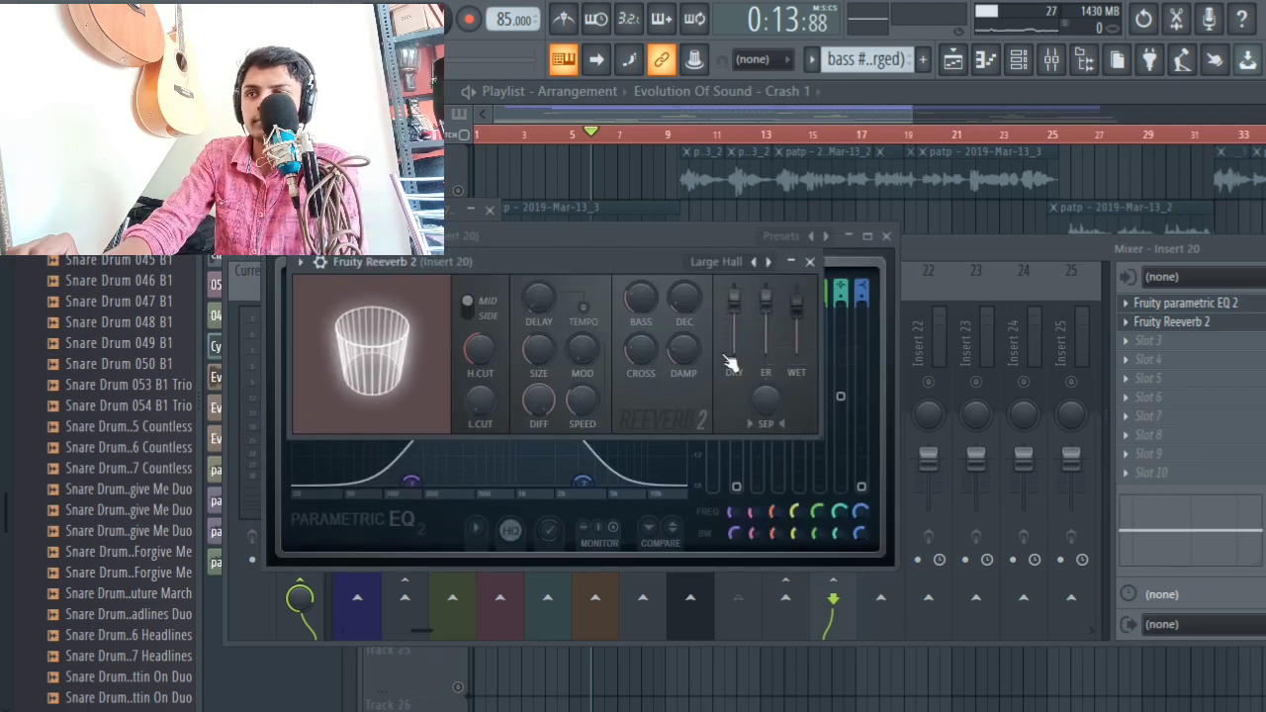
left_click_drag(733, 322, 737, 346)
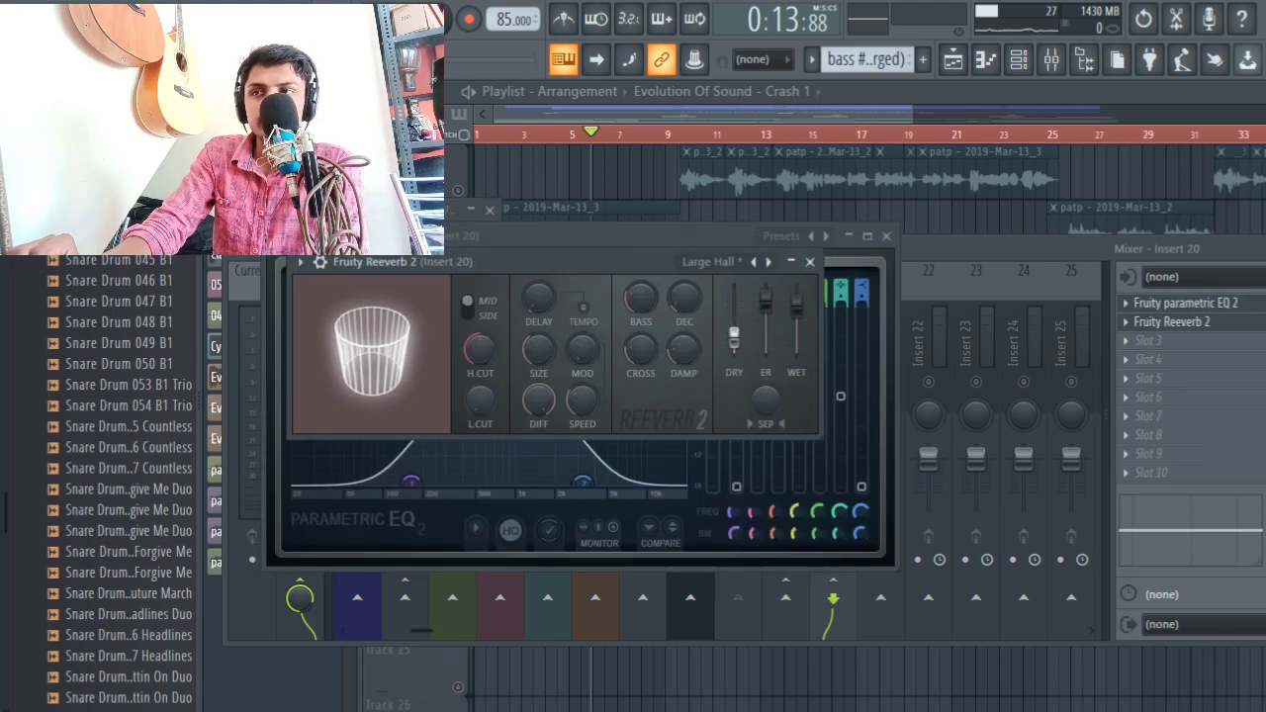
left_click_drag(796, 305, 798, 287)
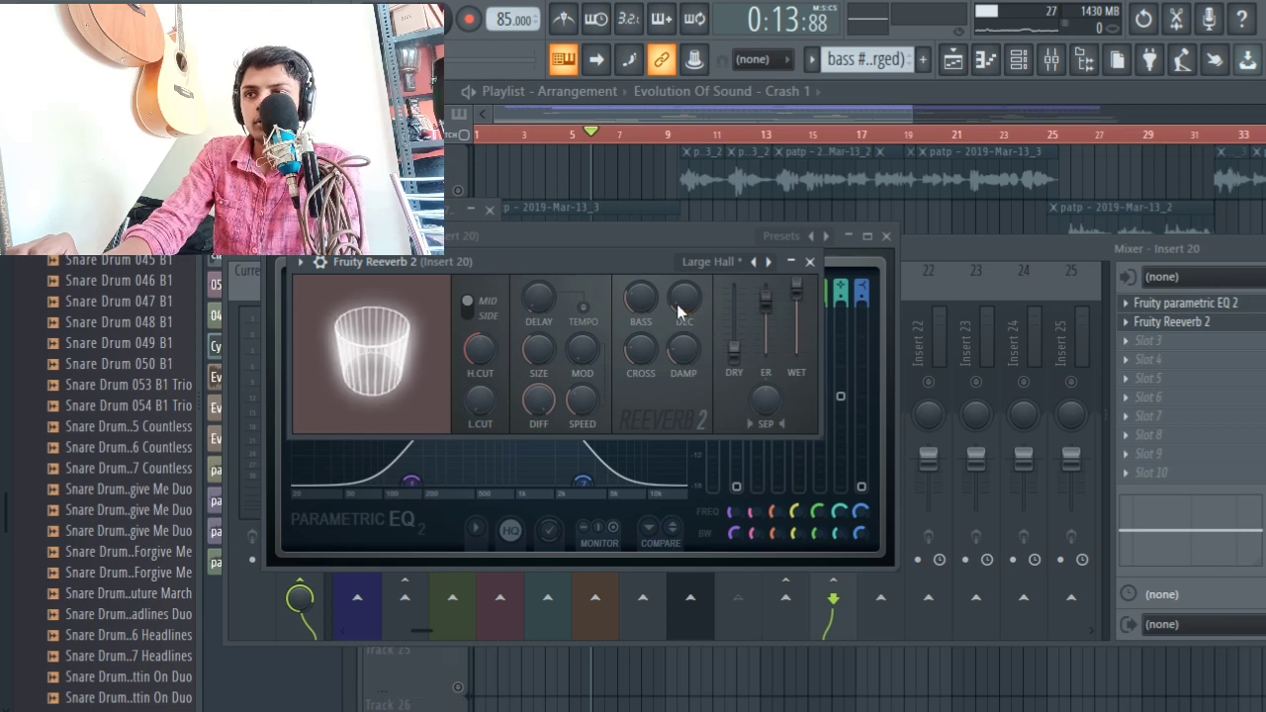
left_click(810, 261)
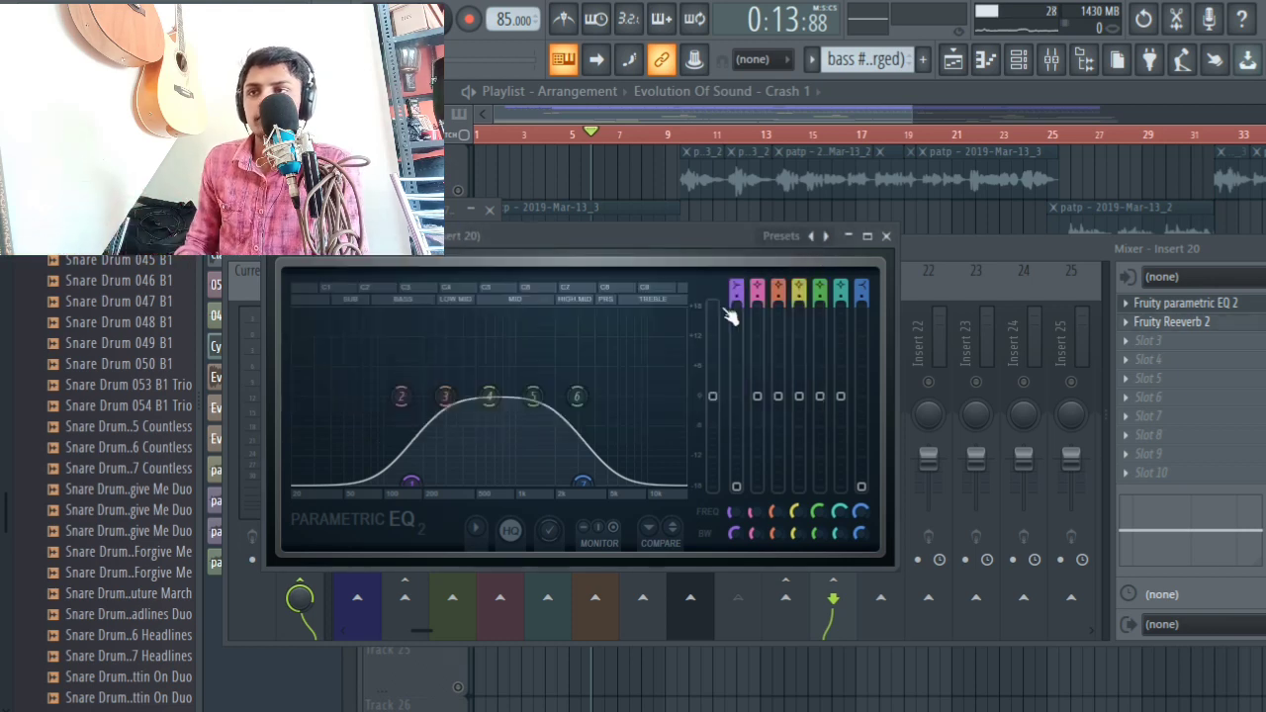
left_click(885, 236)
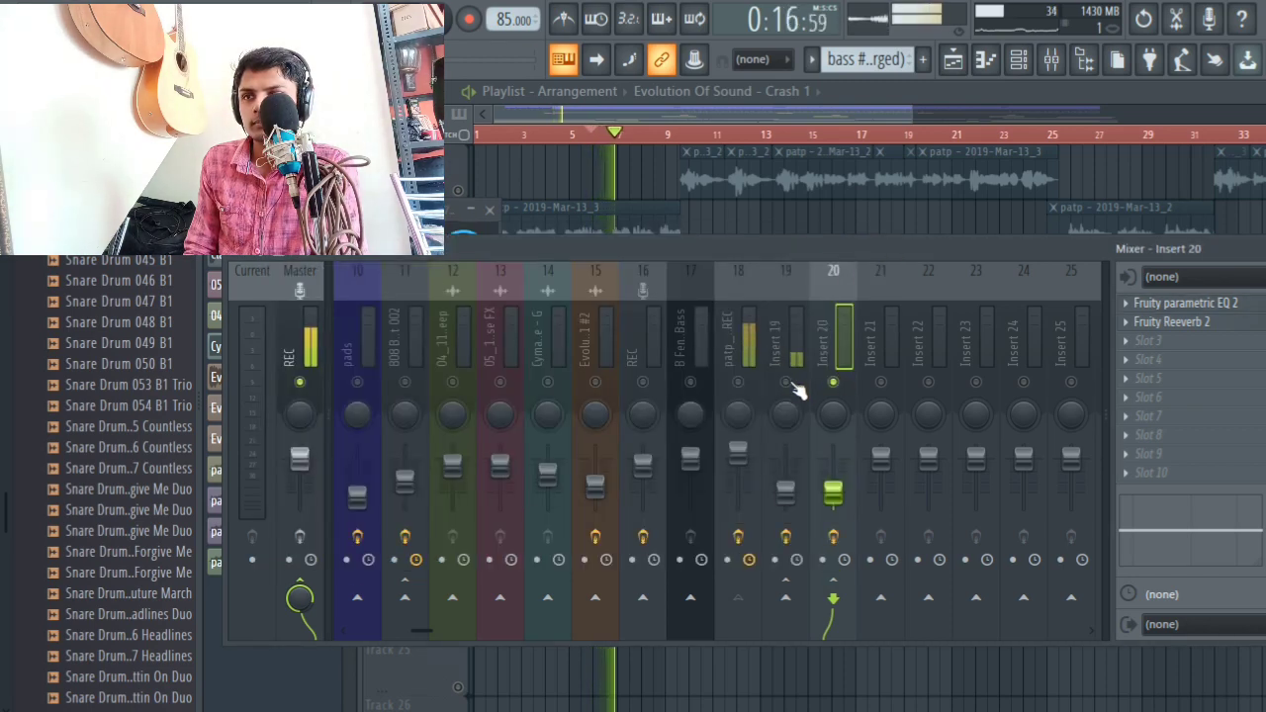
Step: Unmute Insert 19 and the vocal insert, and route the vocal's second Fruity send to Insert 20
left_click(785, 382)
left_click(738, 382)
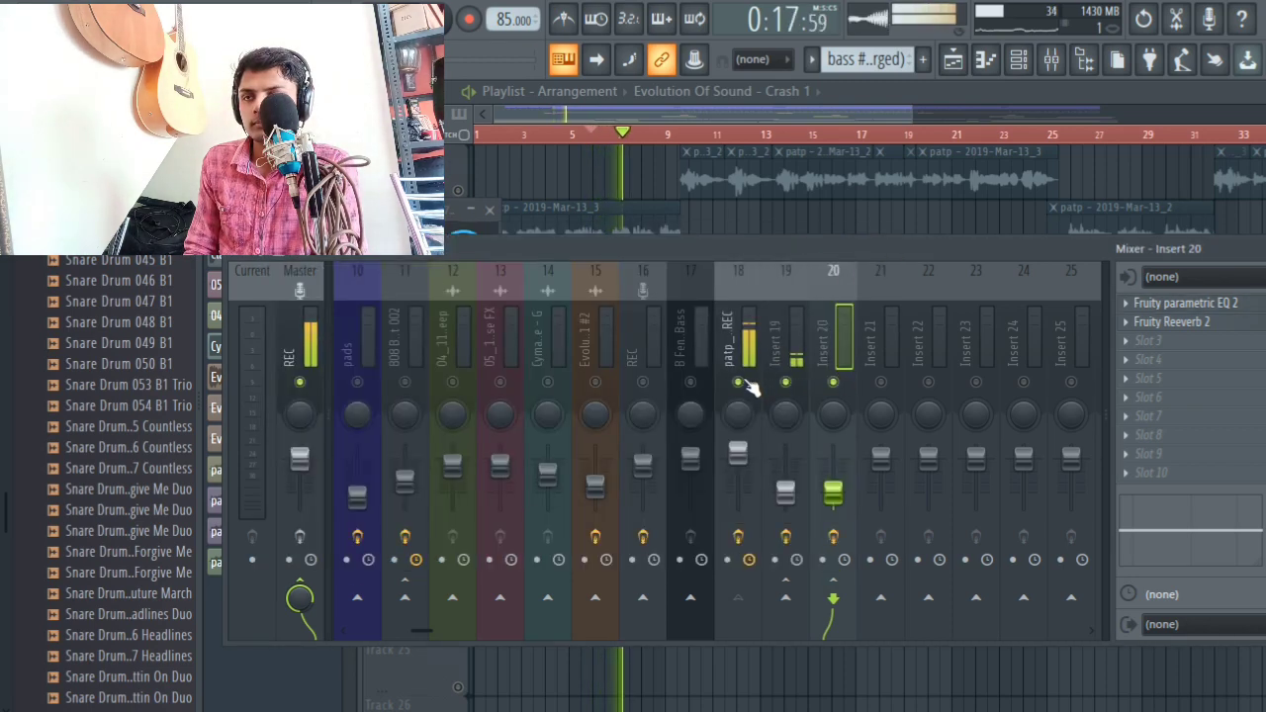
left_click(747, 321)
left_click(1225, 417)
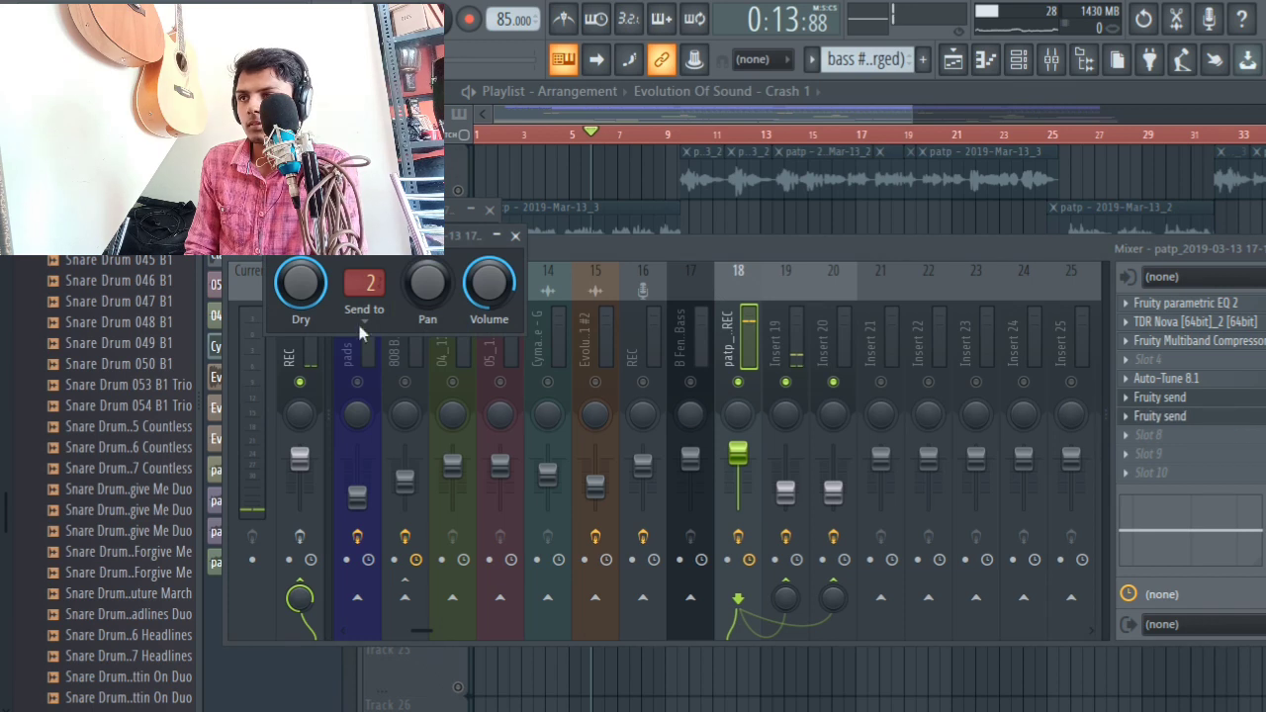
left_click(364, 287)
left_click(391, 356)
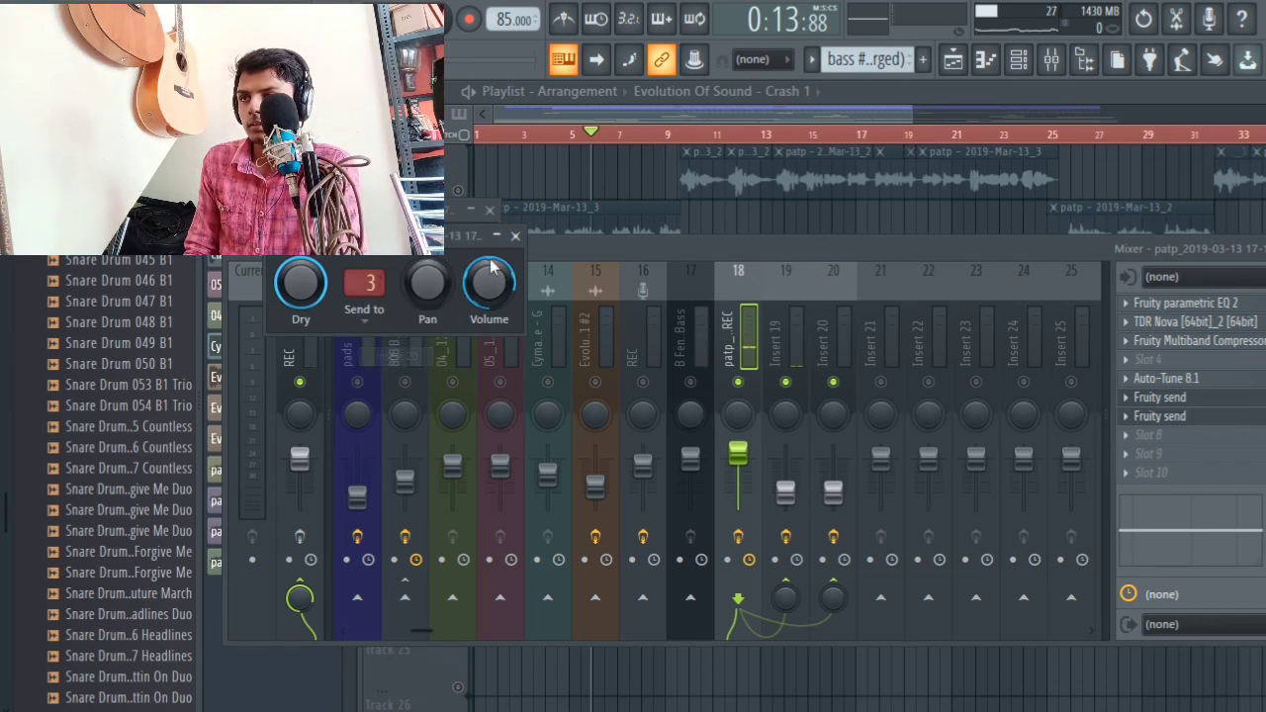
left_click(515, 235)
Step: Switch the vocal's second Fruity send to Insert 19 while the song plays, and stop playback
key("space")
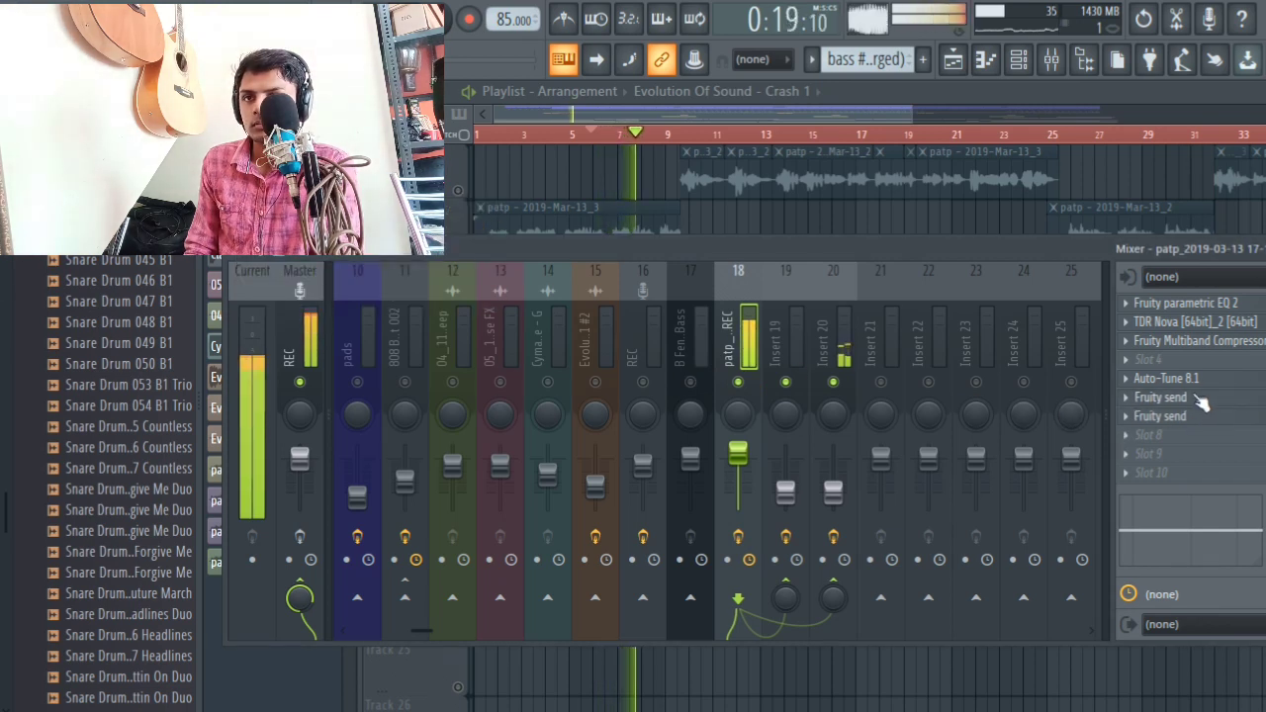
left_click(1160, 416)
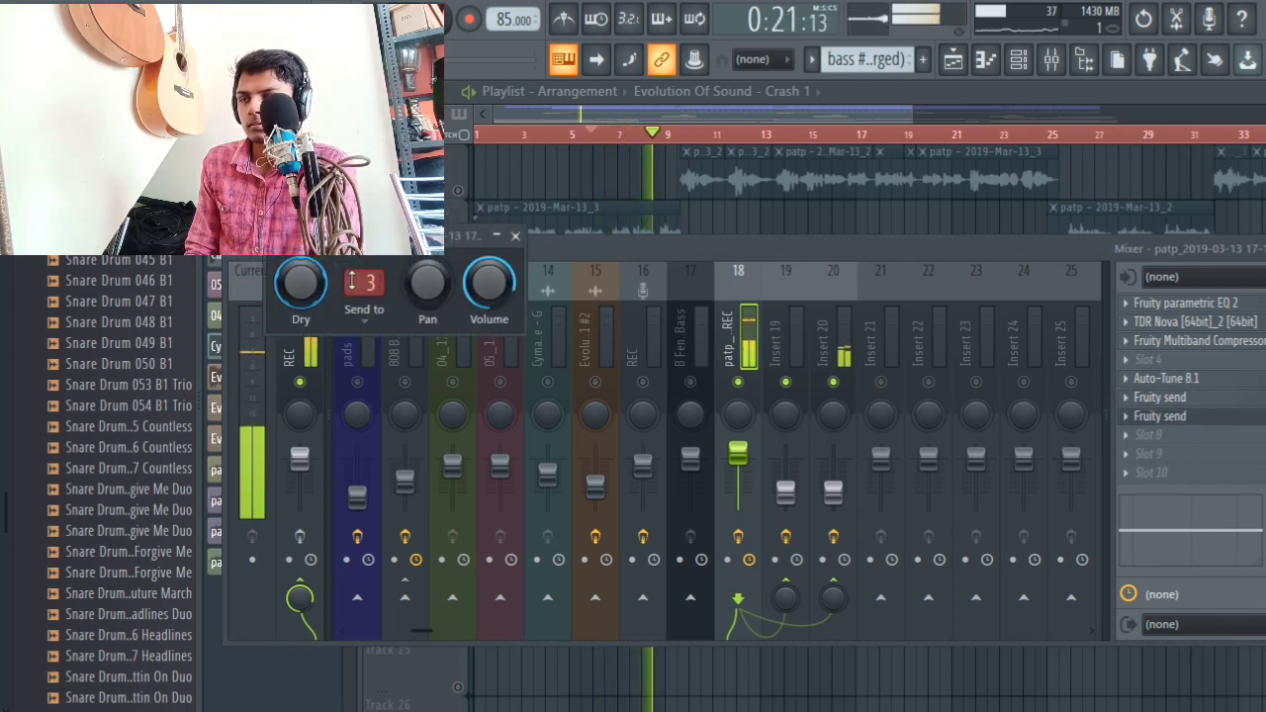
left_click(353, 282)
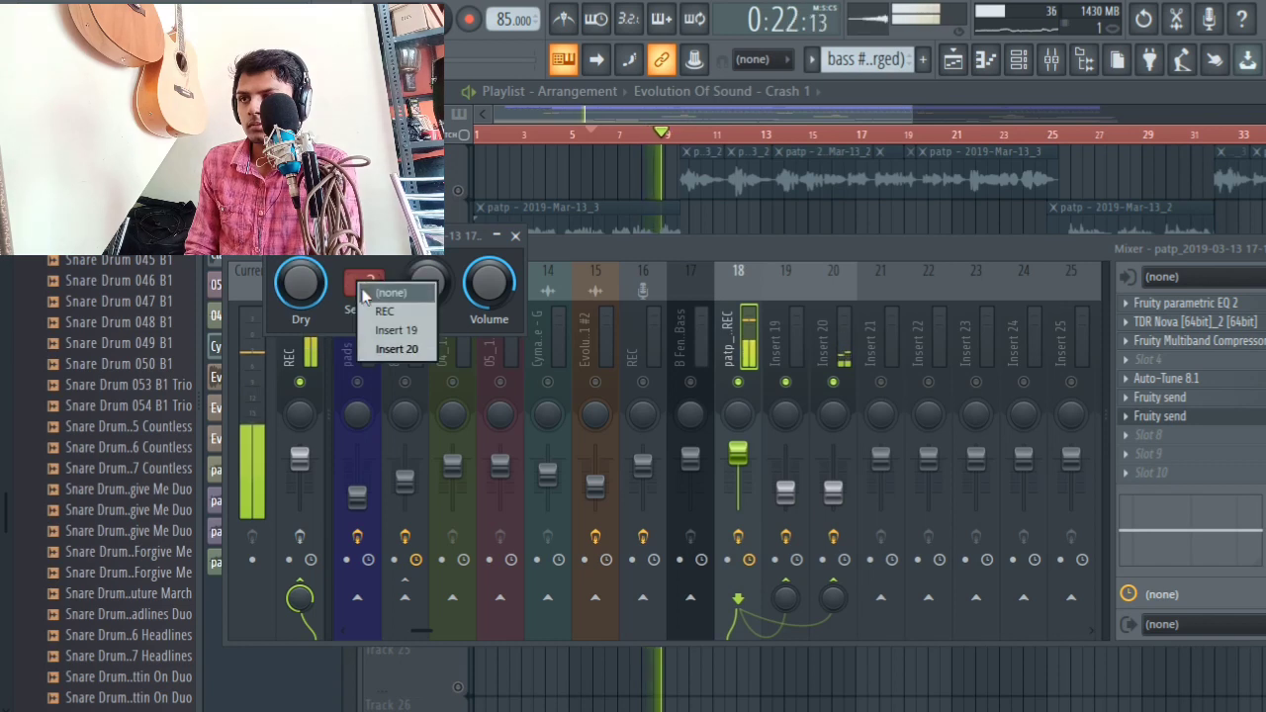
left_click(386, 330)
left_click(514, 236)
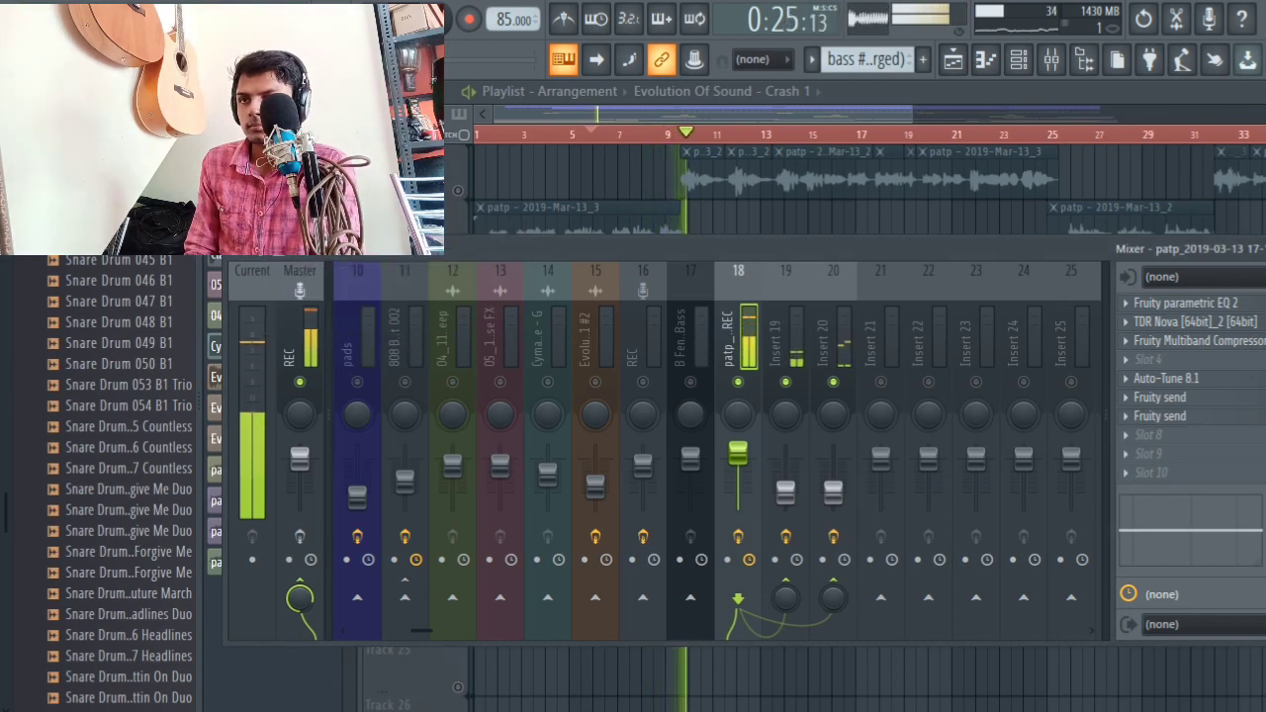
key("space")
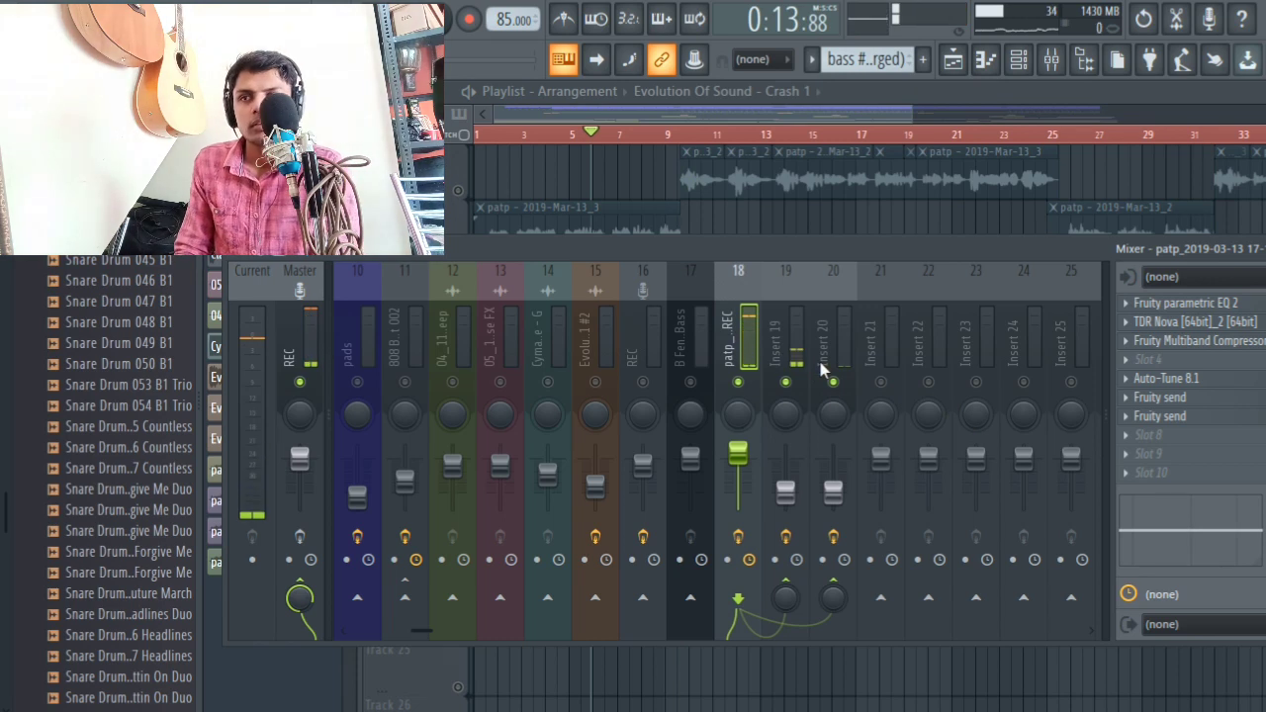
Step: Route the vocal insert's first Fruity send to Insert 19 and start playback
left_click(1166, 399)
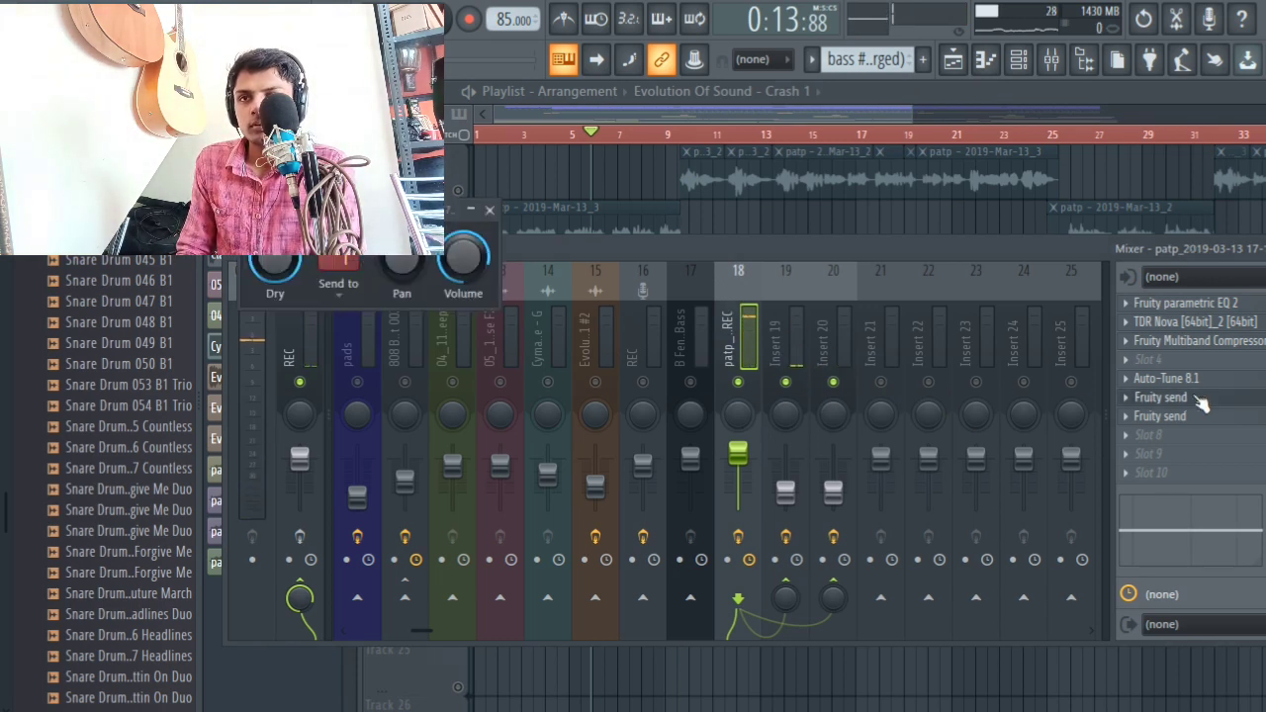
left_click(329, 281)
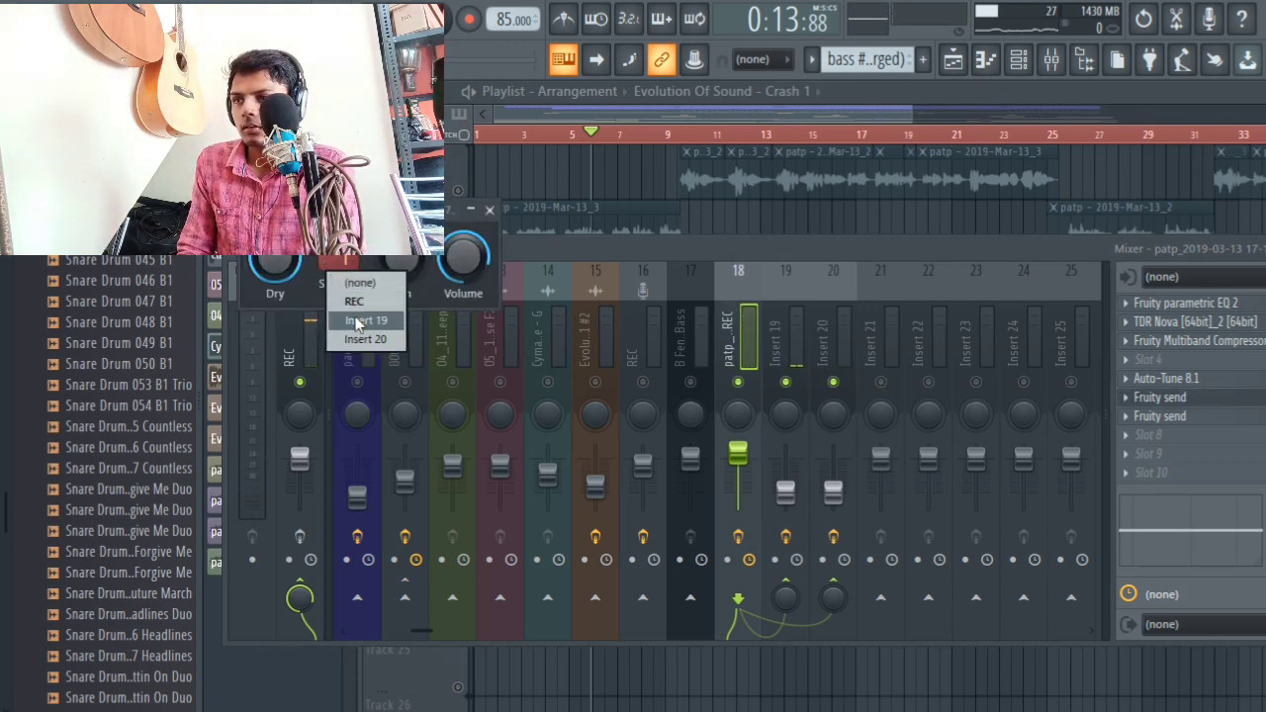
left_click(356, 320)
key("space")
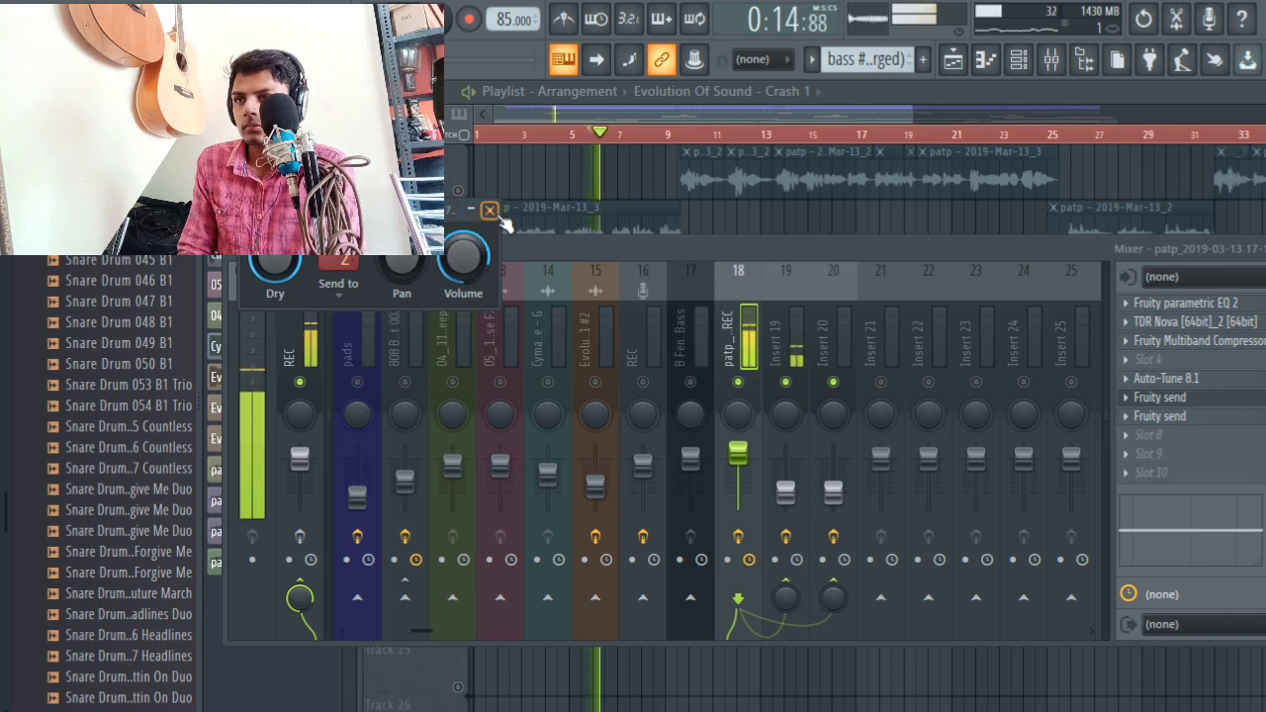
Step: Pick the Fruity send's destination again during playback, close the plugin, and stop the song
mouse_move(502, 224)
left_mouse_down()
mouse_move(528, 250)
mouse_move(484, 208)
left_mouse_up()
left_click(368, 284)
left_click(416, 333)
left_click(488, 209)
key("space")
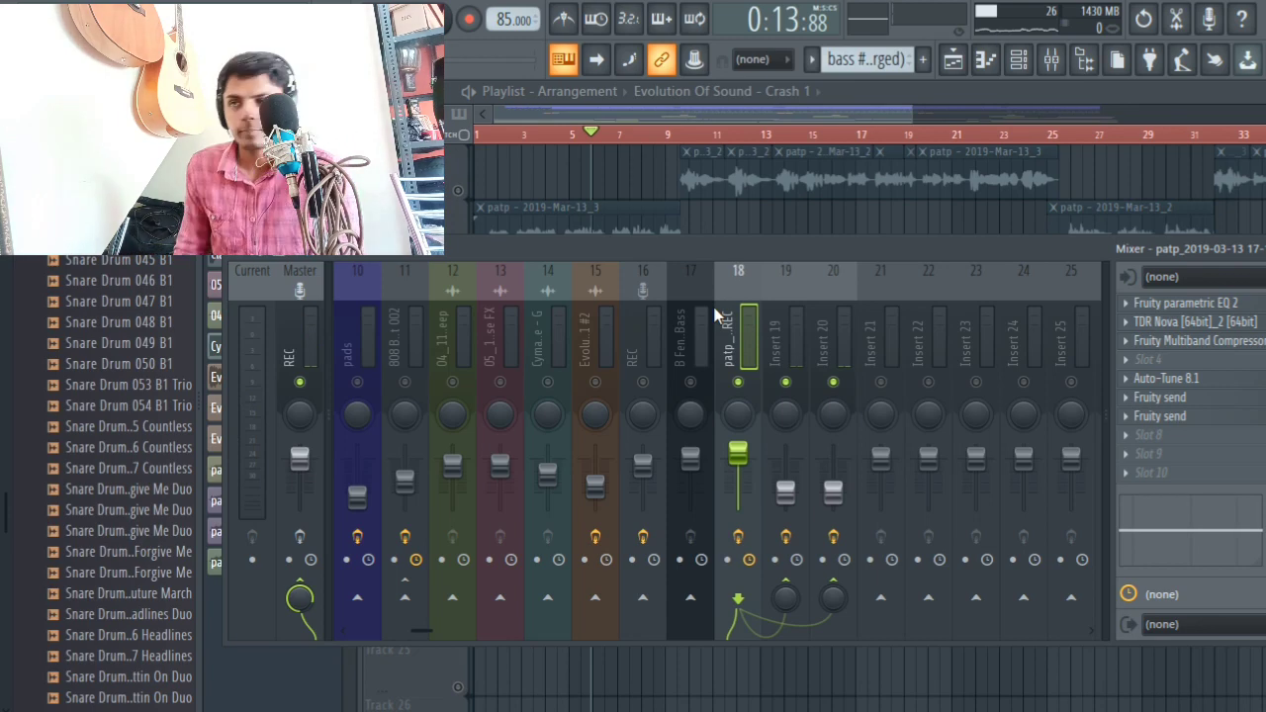
Step: Close the mixer and place the song position at about bar 17 in the playlist
key("F9")
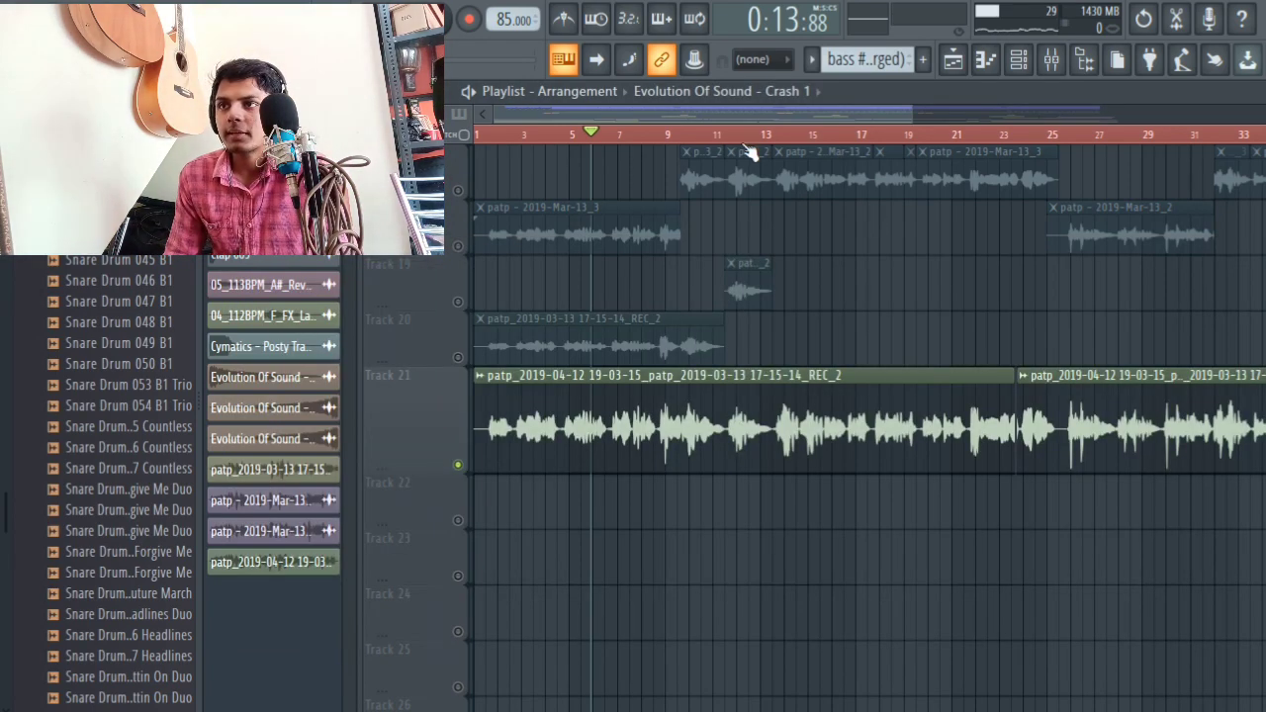
scroll(749, 151, "down", 3)
scroll(650, 240, "up", 5)
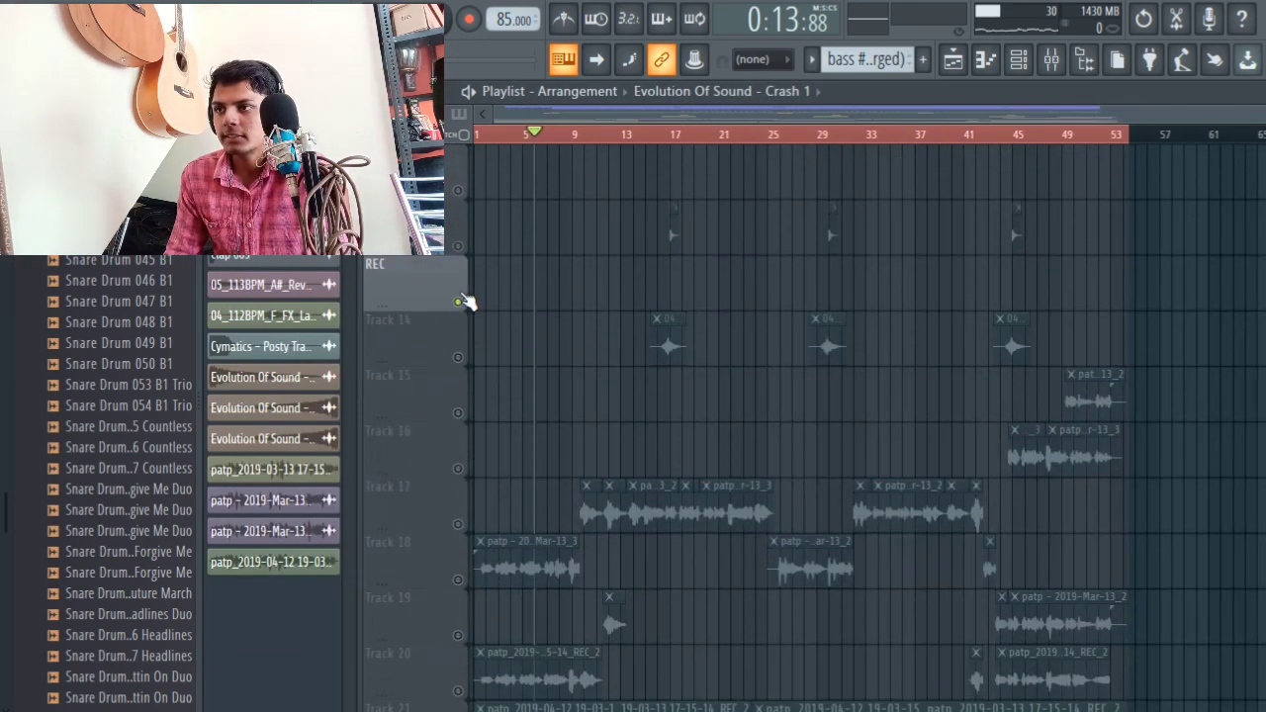
scroll(465, 302, "up", 10)
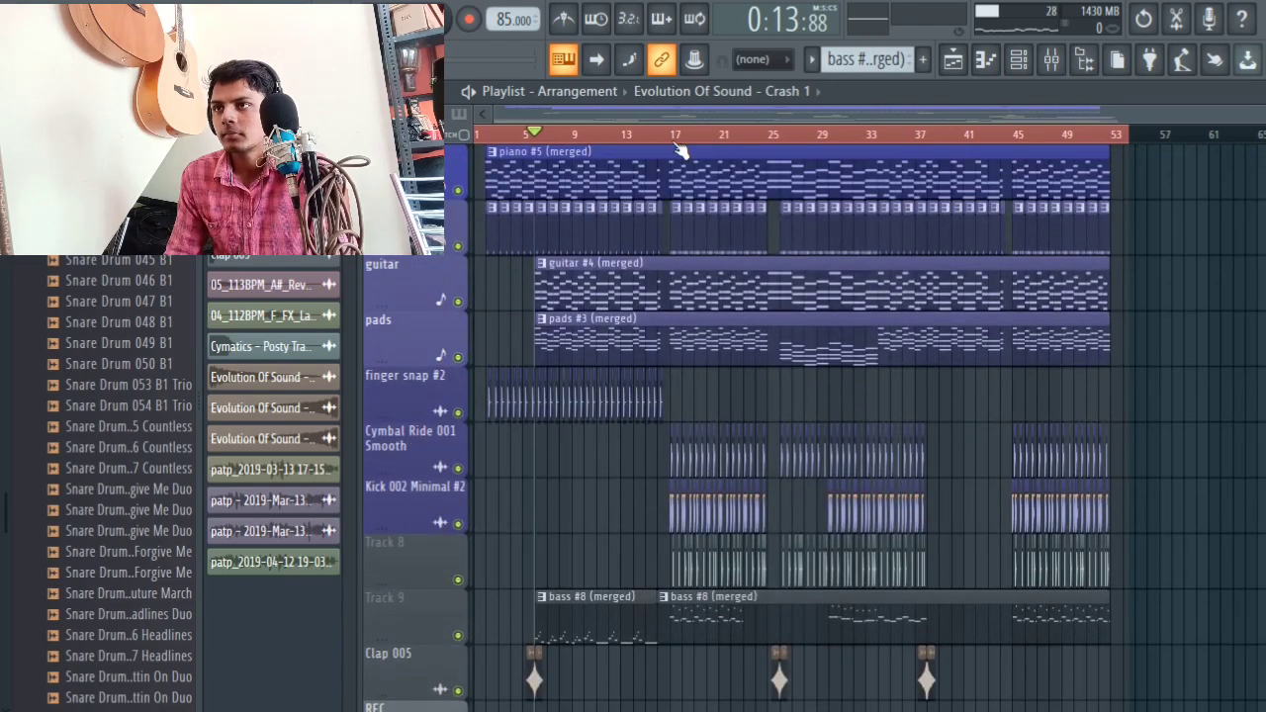
left_click(675, 136)
scroll(678, 139, "up", 3)
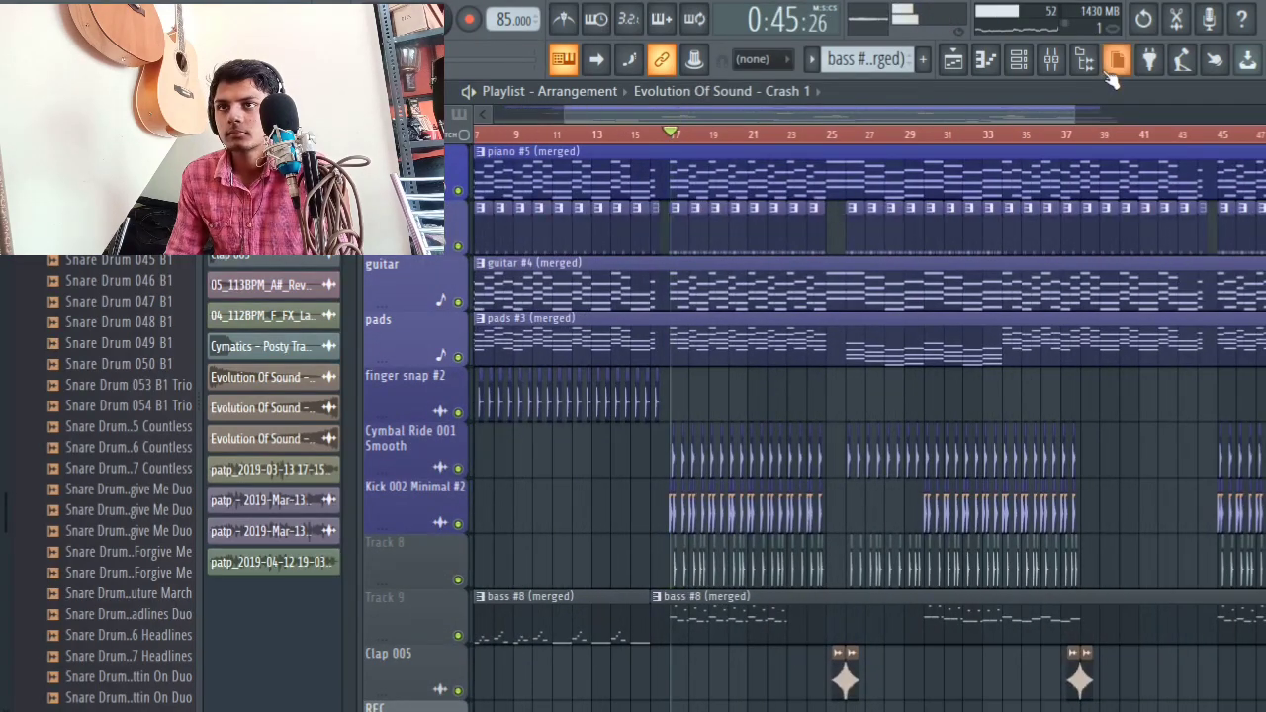
Step: Unsolo the vocal insert in the mixer to restore the instrument inserts, and return to the playlist
left_click(1052, 60)
left_click(739, 382, "ctrl")
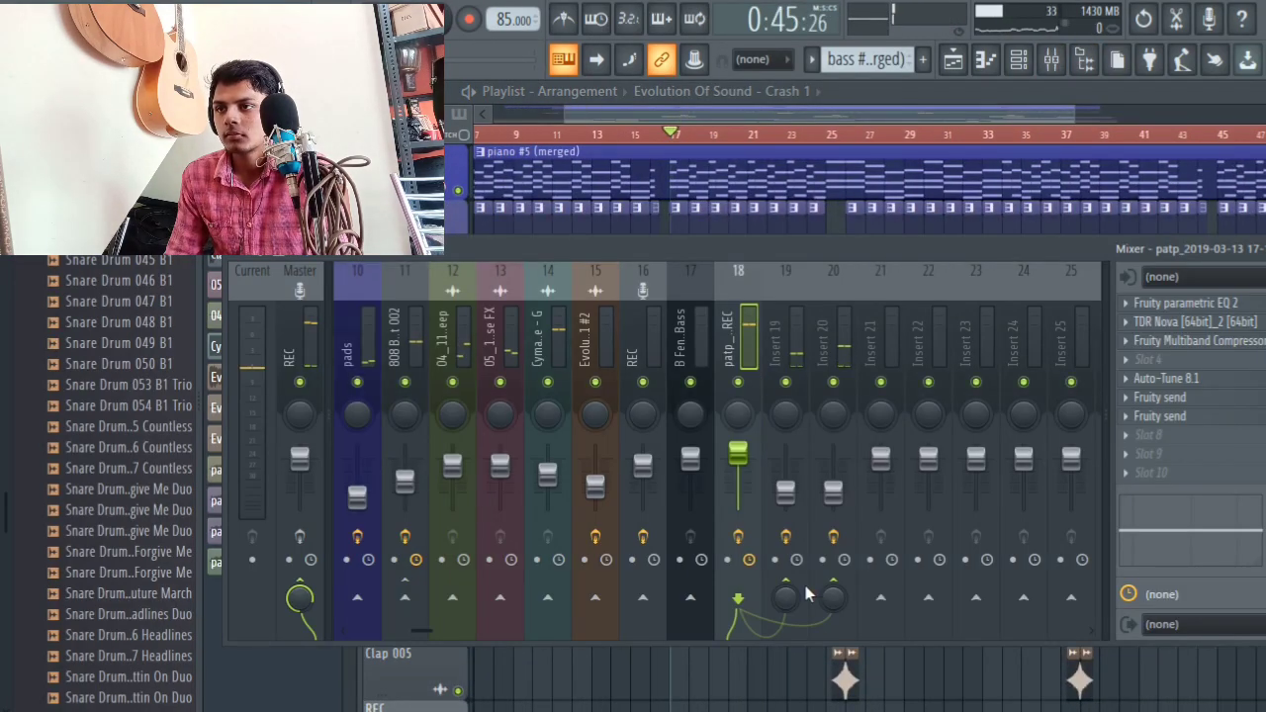
key("F9")
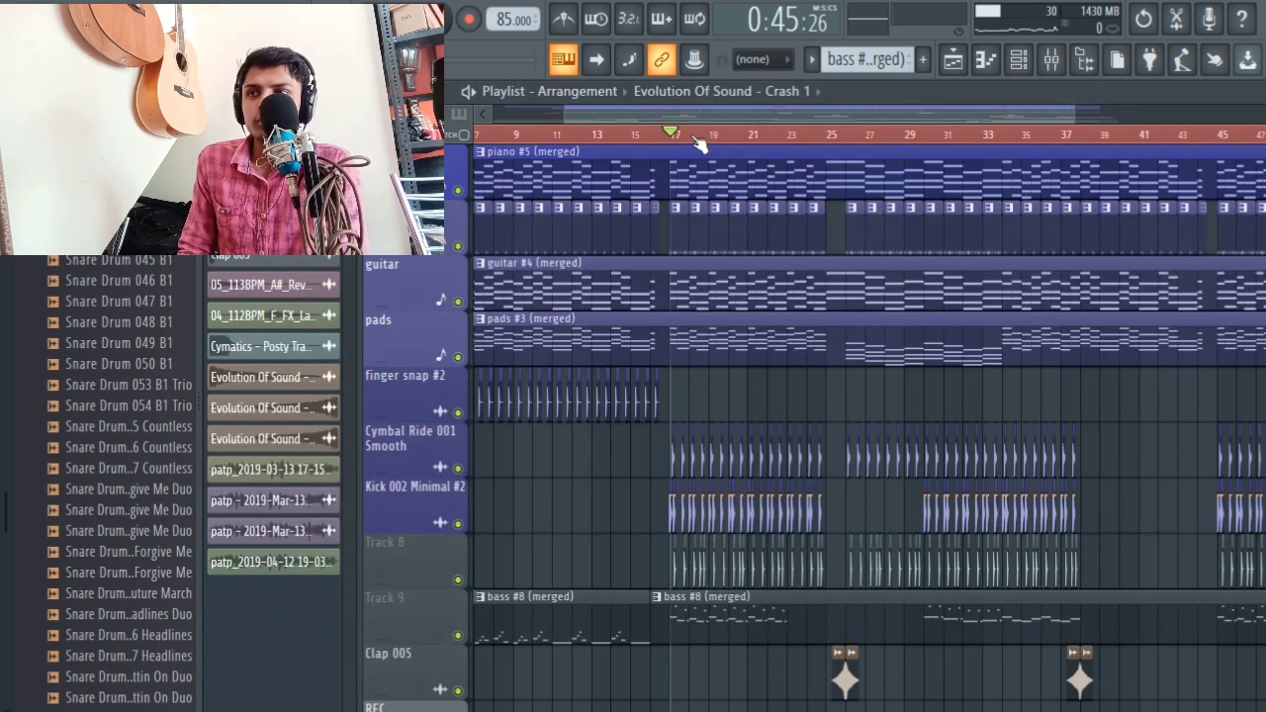
Step: Play the full arrangement from just before bar 16 to hear the section starting at bar 17
scroll(698, 138, "up", 5)
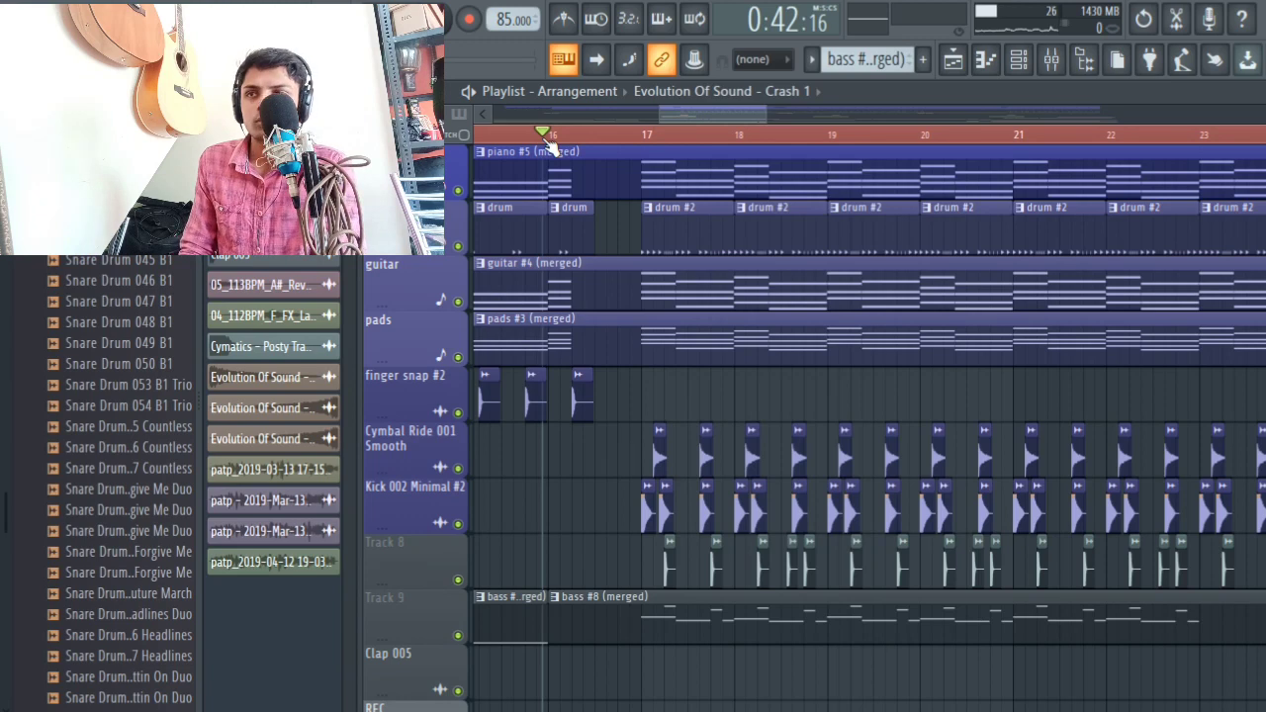
key("space")
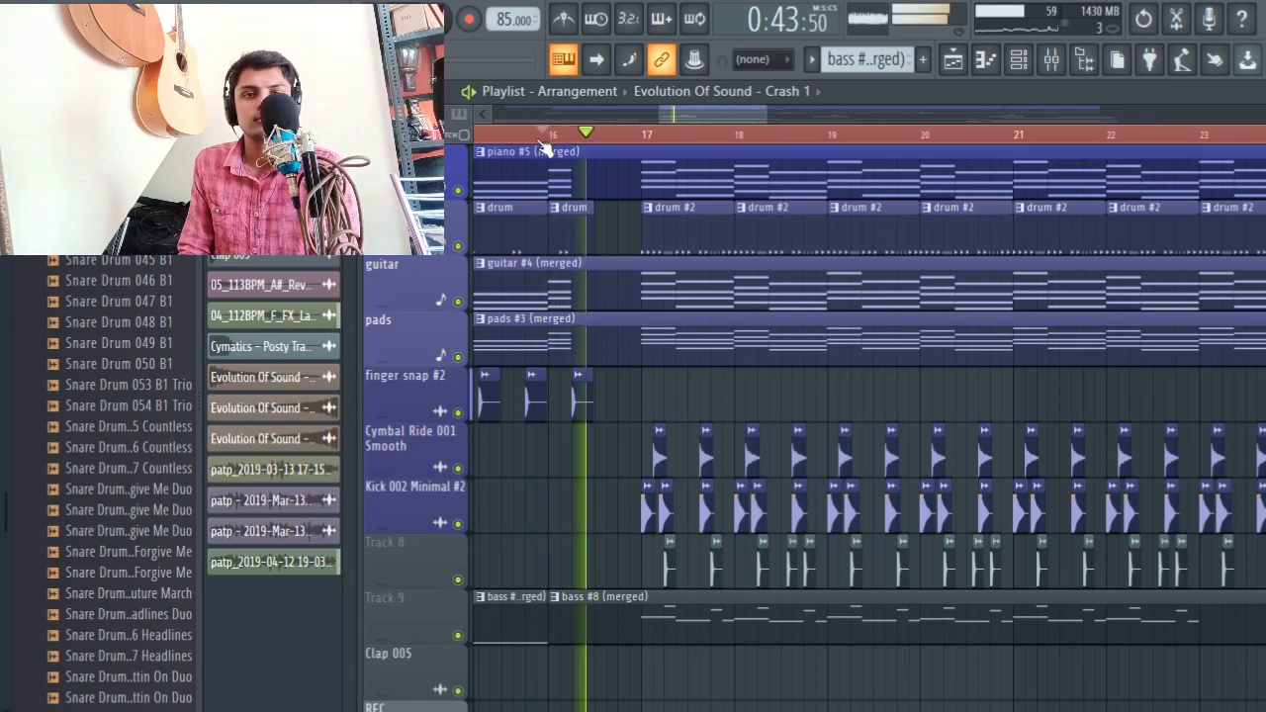
scroll(594, 143, "up", 3)
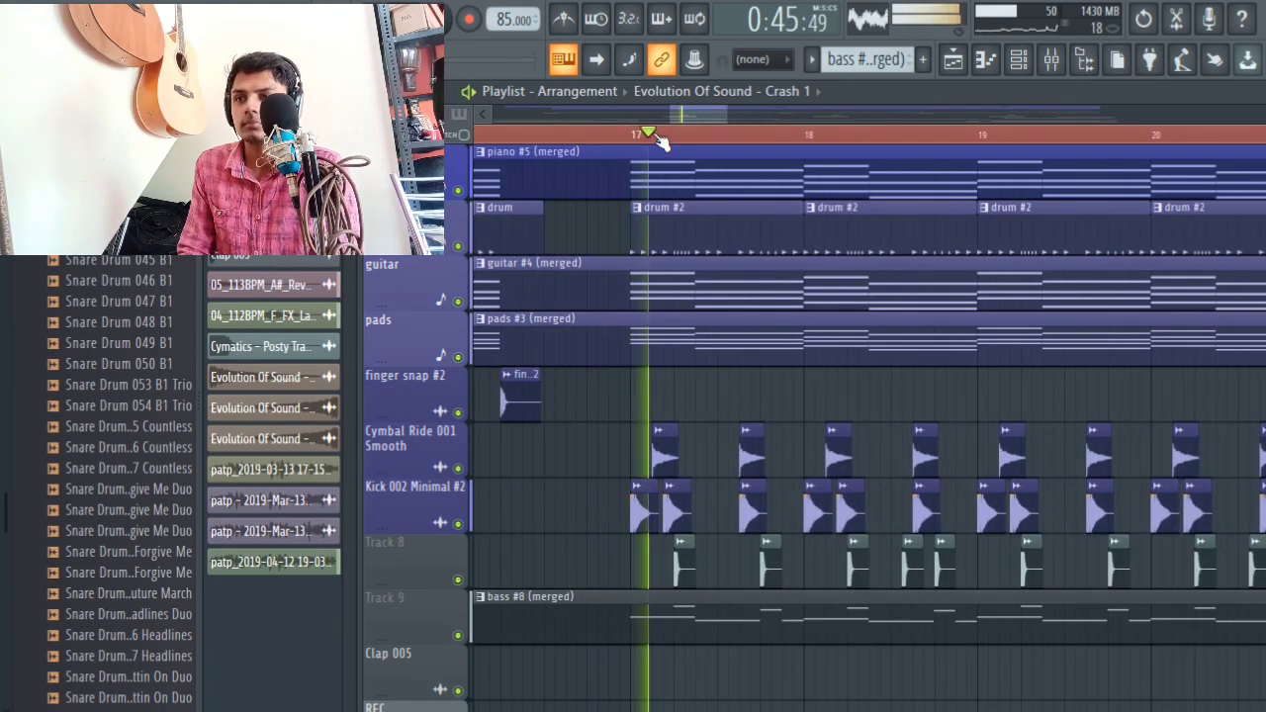
scroll(653, 141, "down", 4)
scroll(663, 138, "down", 1)
Step: Solo Track 8, unmute the Kick 002 Minimal #2 and Cymbal Ride 001 Smooth tracks, and play from just before bar 17
left_click(458, 580, "ctrl")
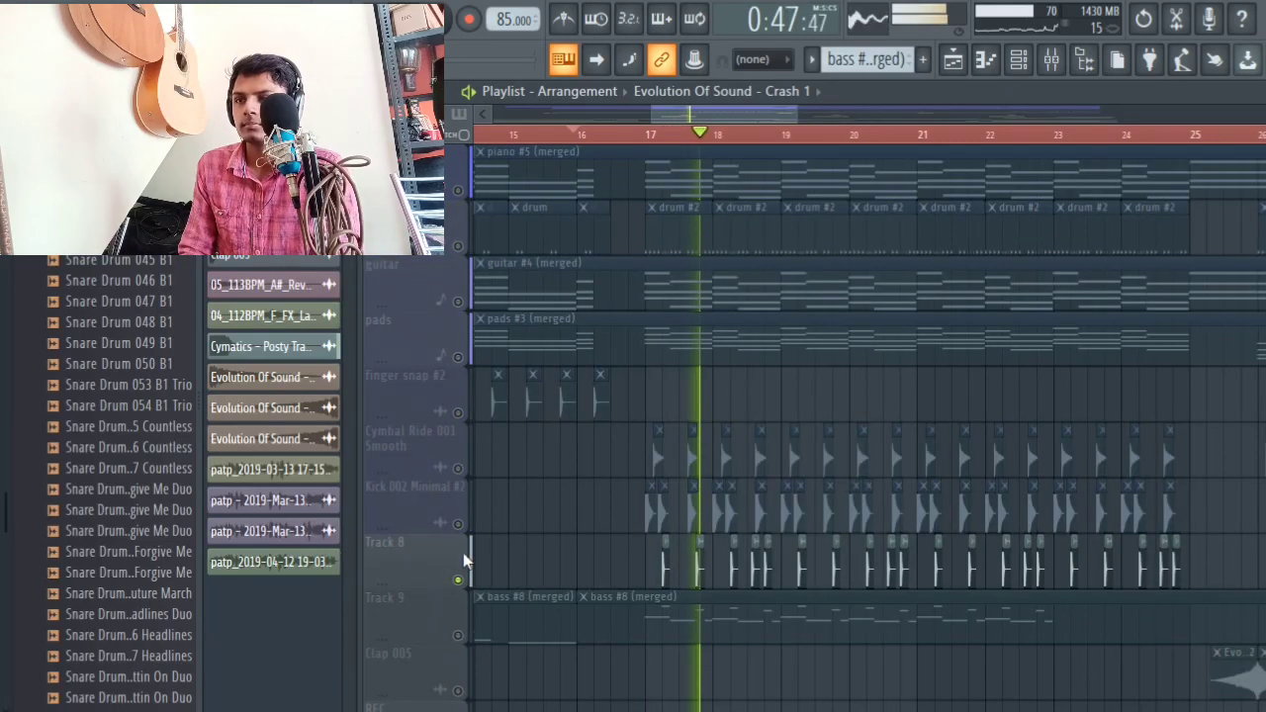
key("space")
left_click(466, 506)
key("space")
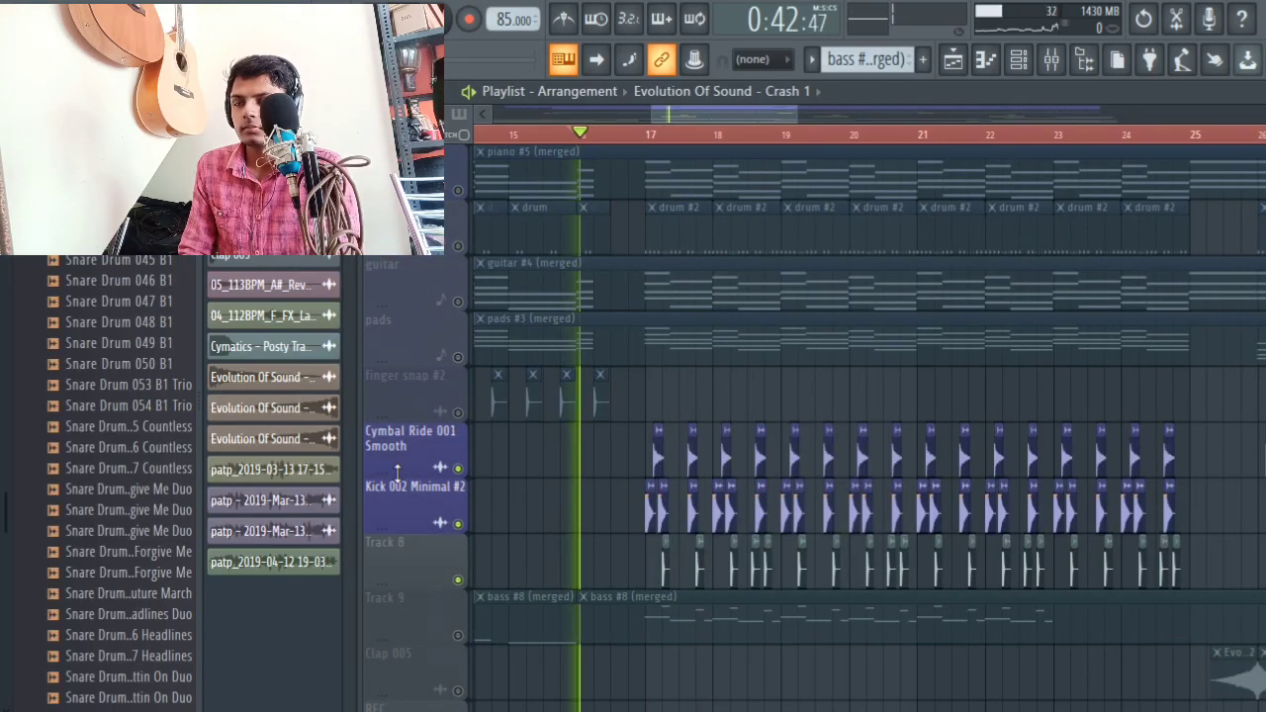
left_click(629, 135)
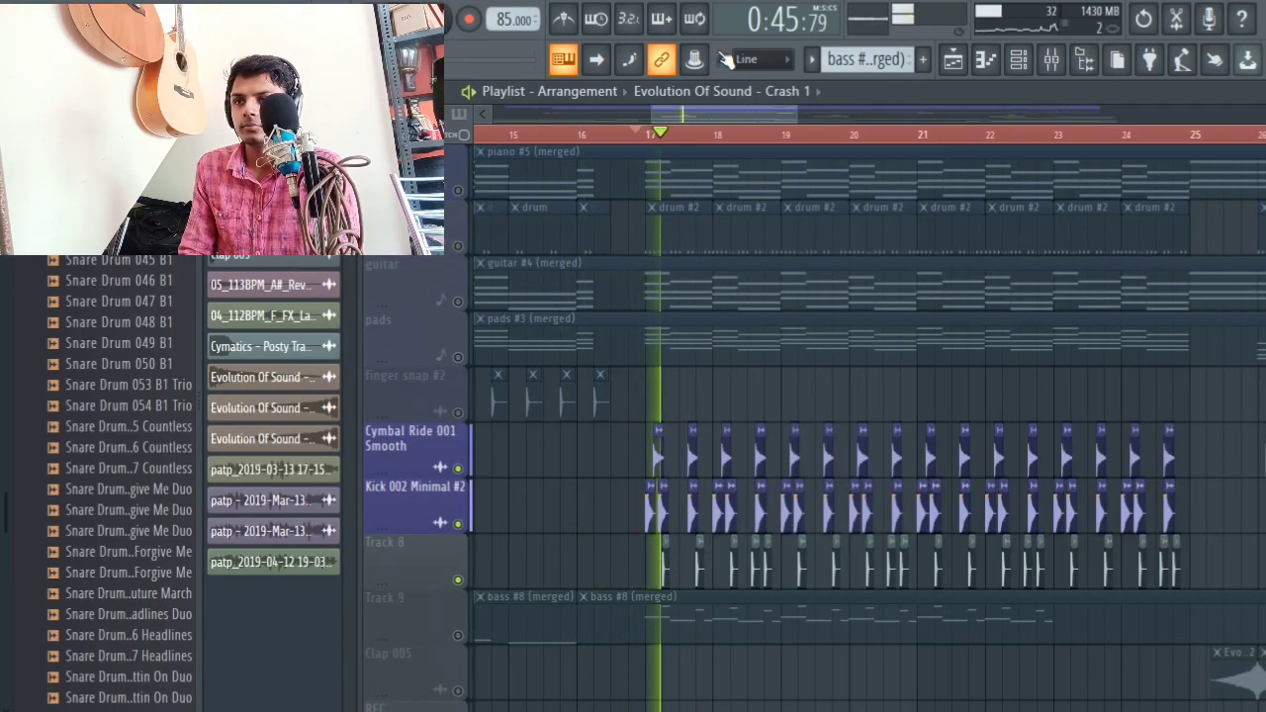
Step: Unmute the playlist track with the drum clips and listen to it with the kick and cymbal ride
left_click(466, 248)
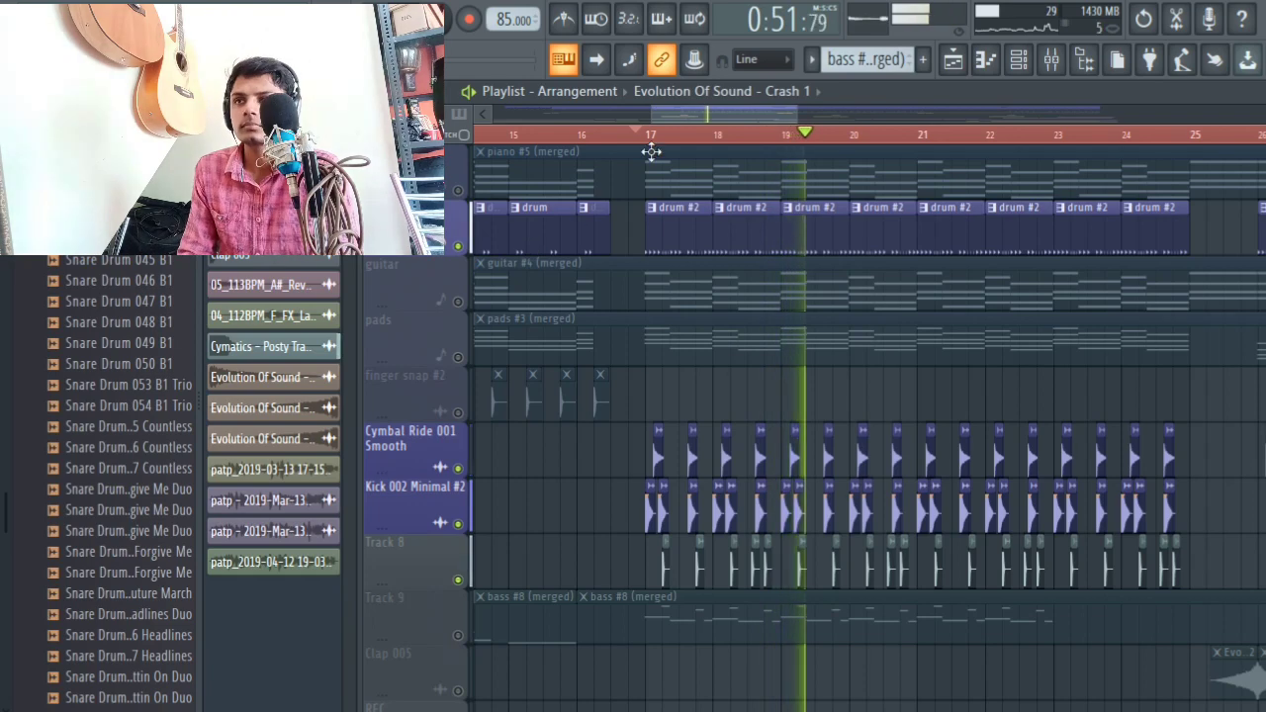
scroll(658, 146, "up", 1)
scroll(658, 147, "up", 2)
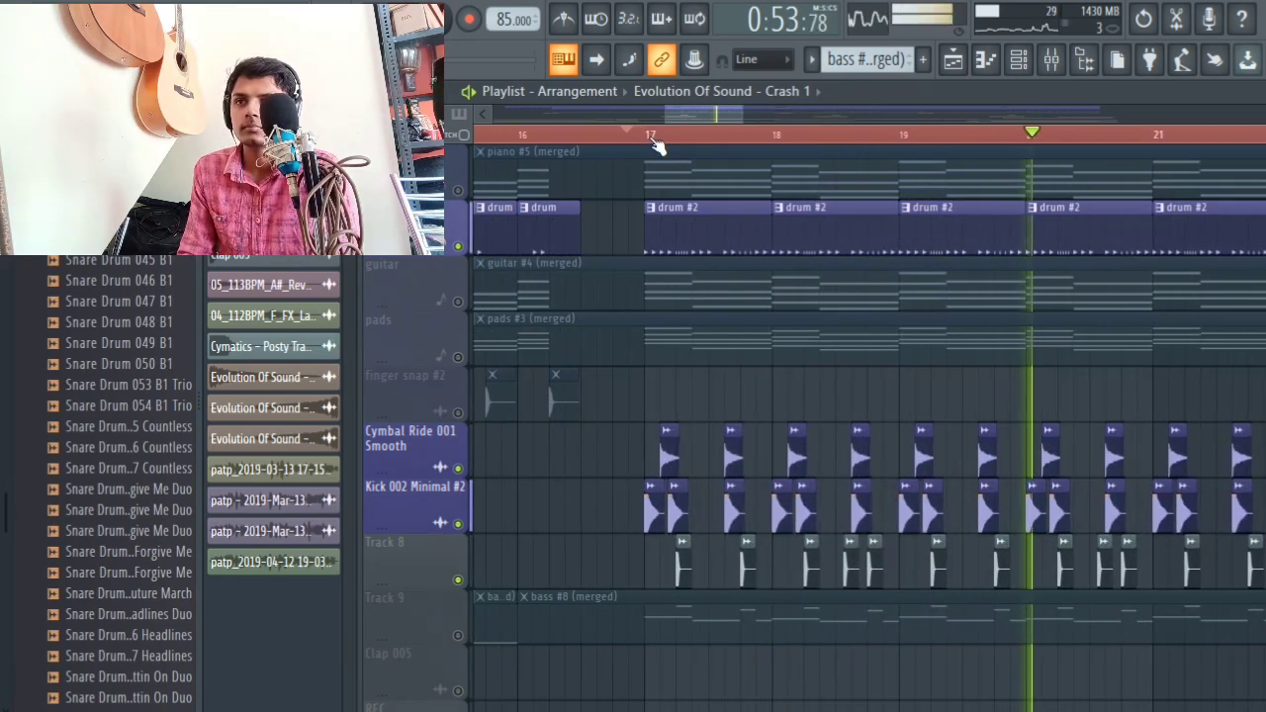
scroll(657, 147, "down", 1)
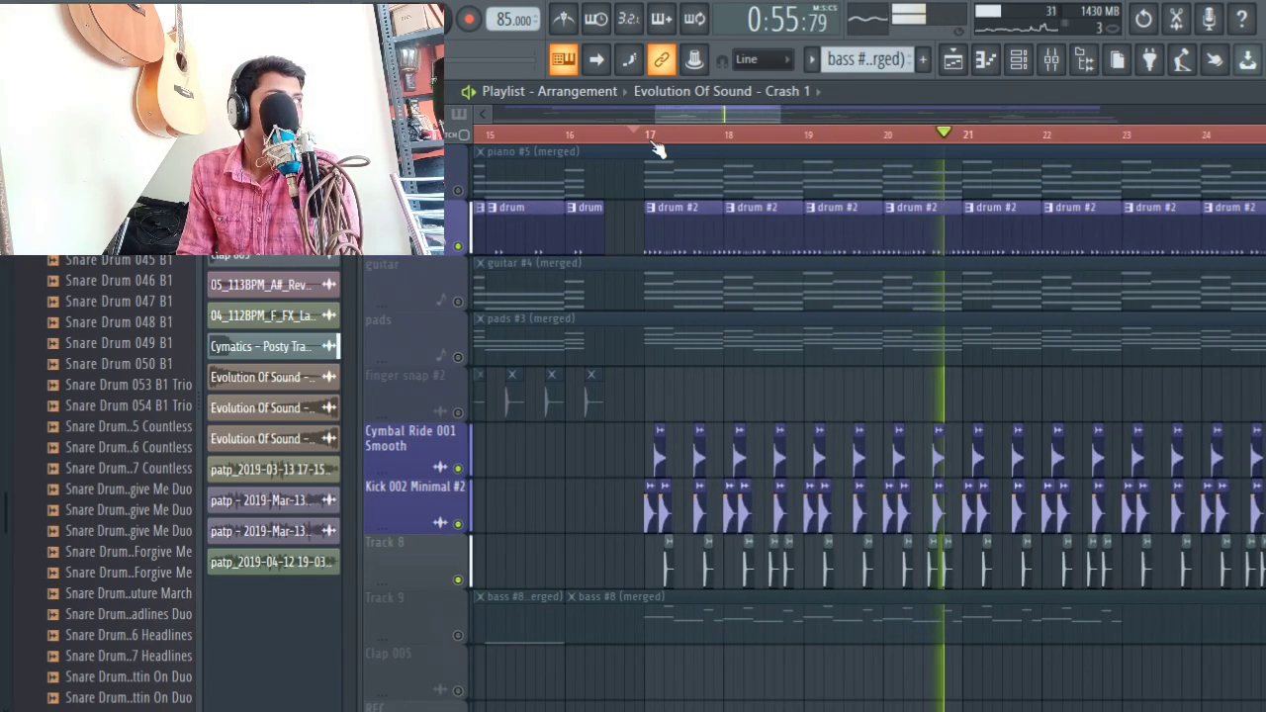
Step: Unmute Track 9 with the bass #8 clips and play the bass with the drums from just before bar 17
left_click(655, 146)
scroll(639, 252, "down", 2)
scroll(639, 251, "down", 4)
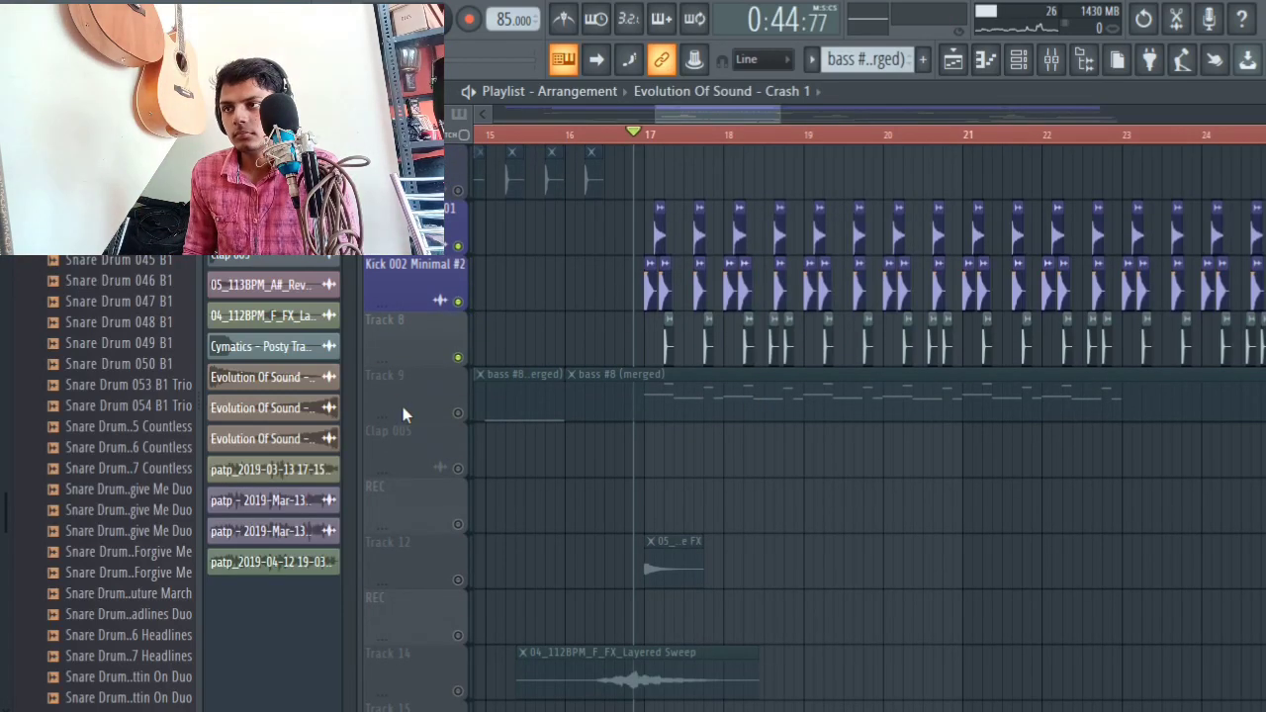
left_click(458, 413)
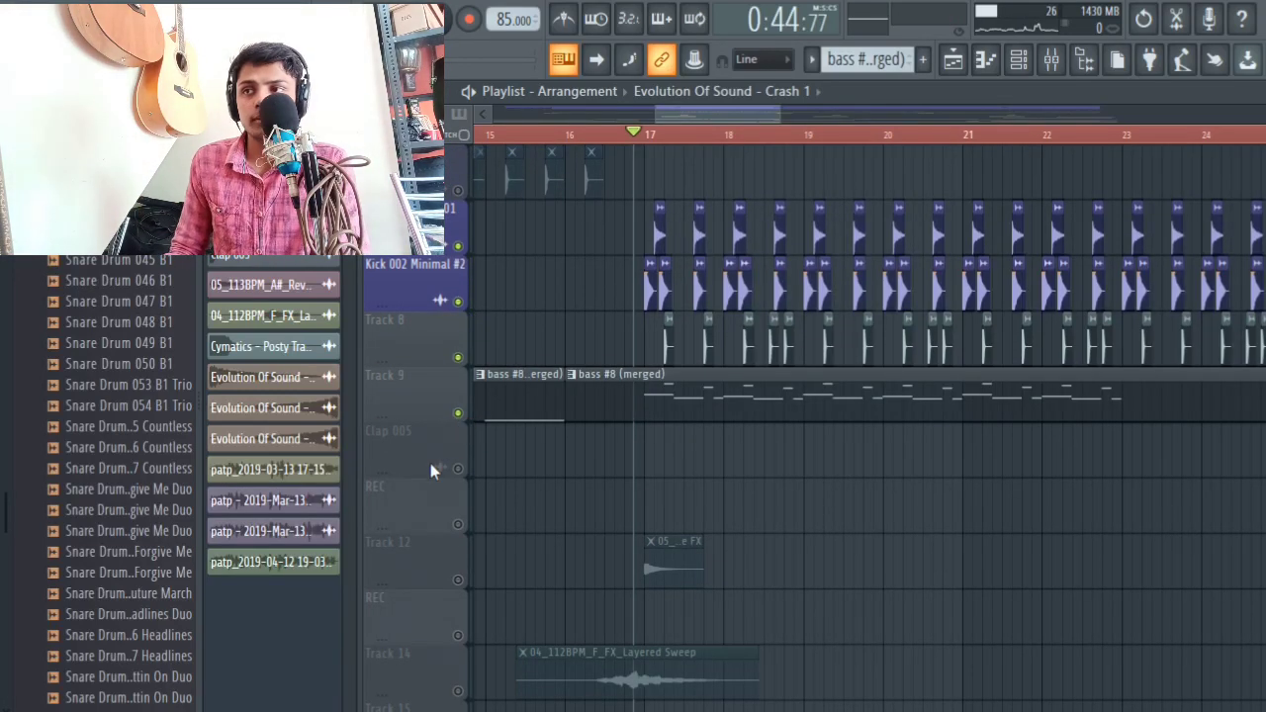
key("space")
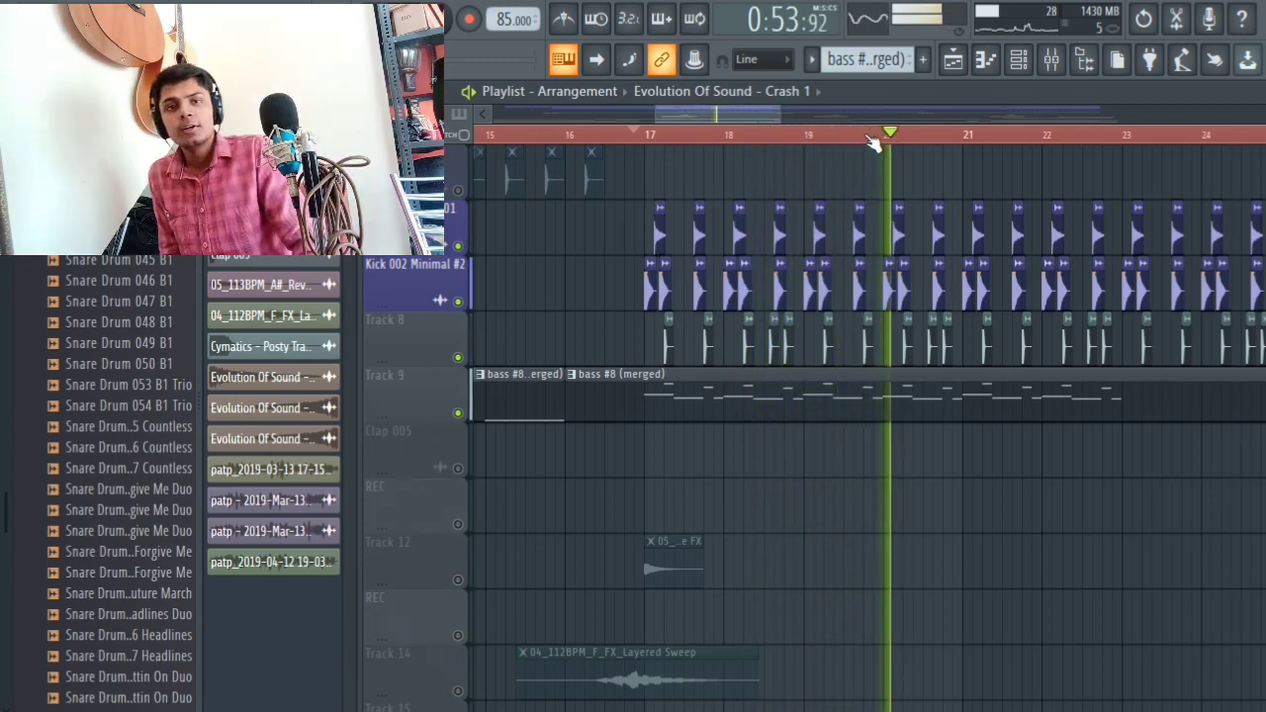
key("space")
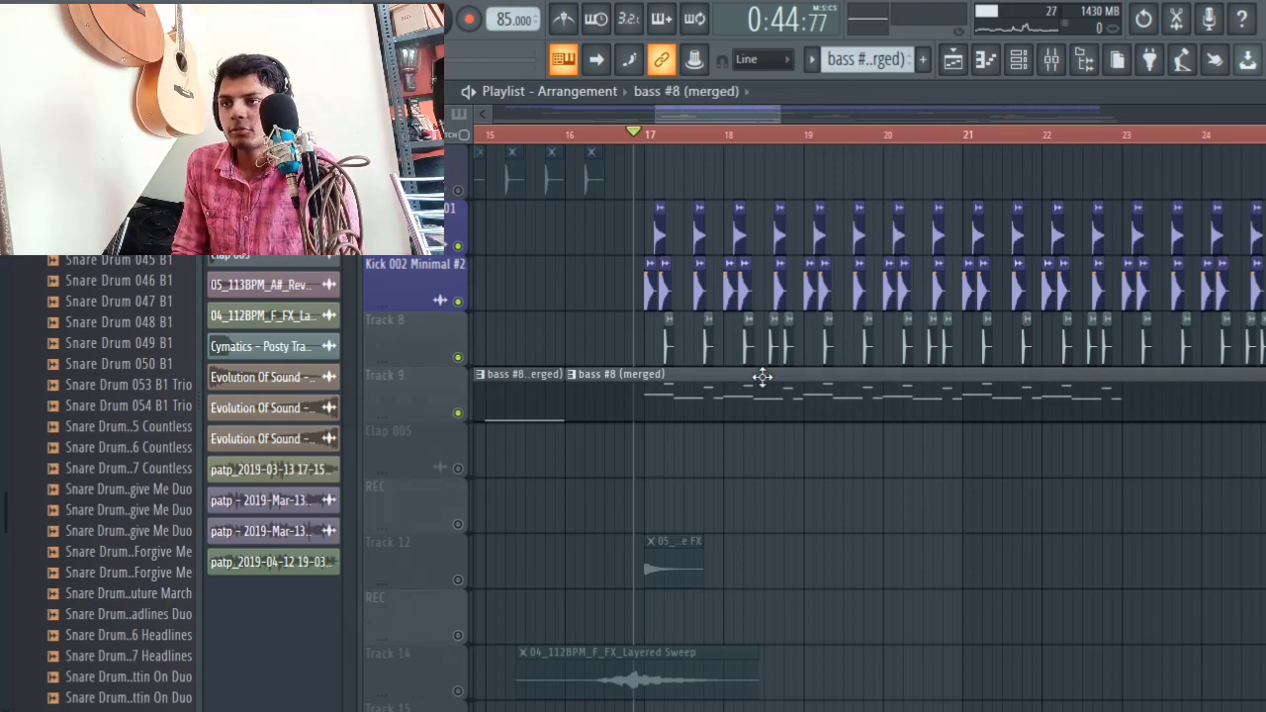
Step: Open the bass #8 (merged) clip in the piano roll and switch to the Resonance - Loop_2 notes
double_click(758, 374)
scroll(645, 129, "down", 6)
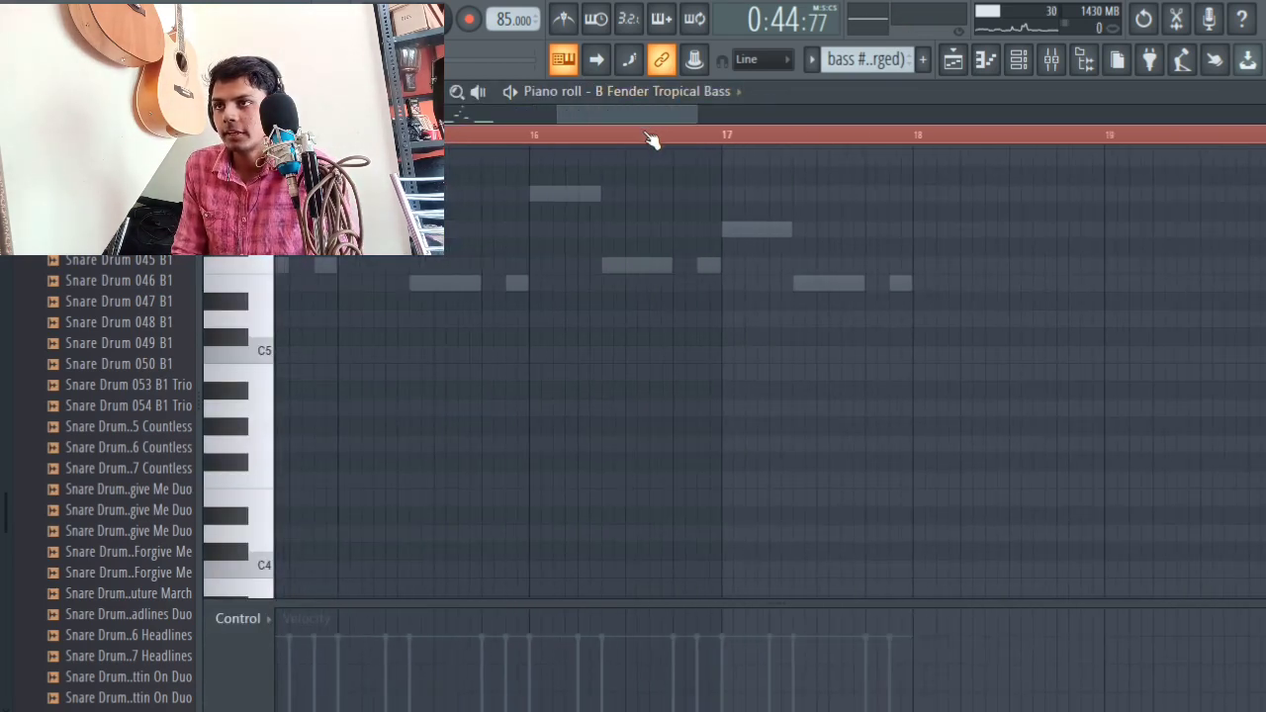
scroll(651, 138, "down", 3)
scroll(521, 192, "up", 4)
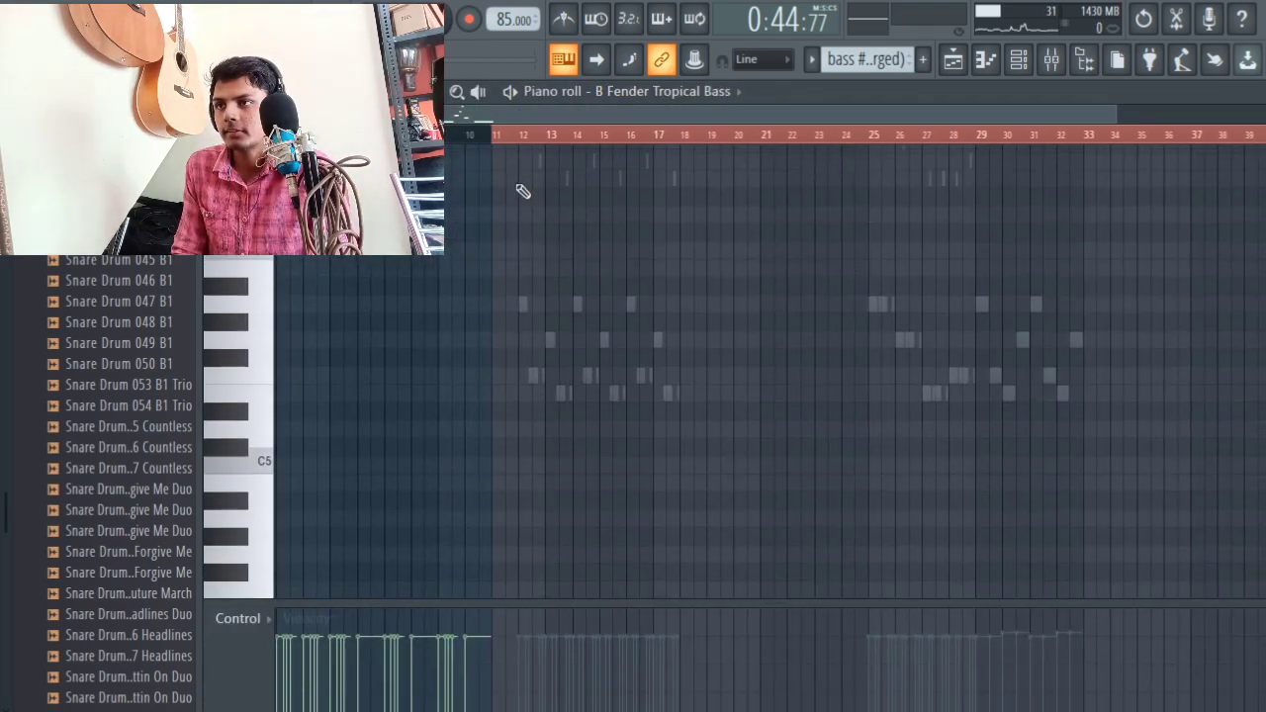
left_click(510, 141)
double_click(555, 230)
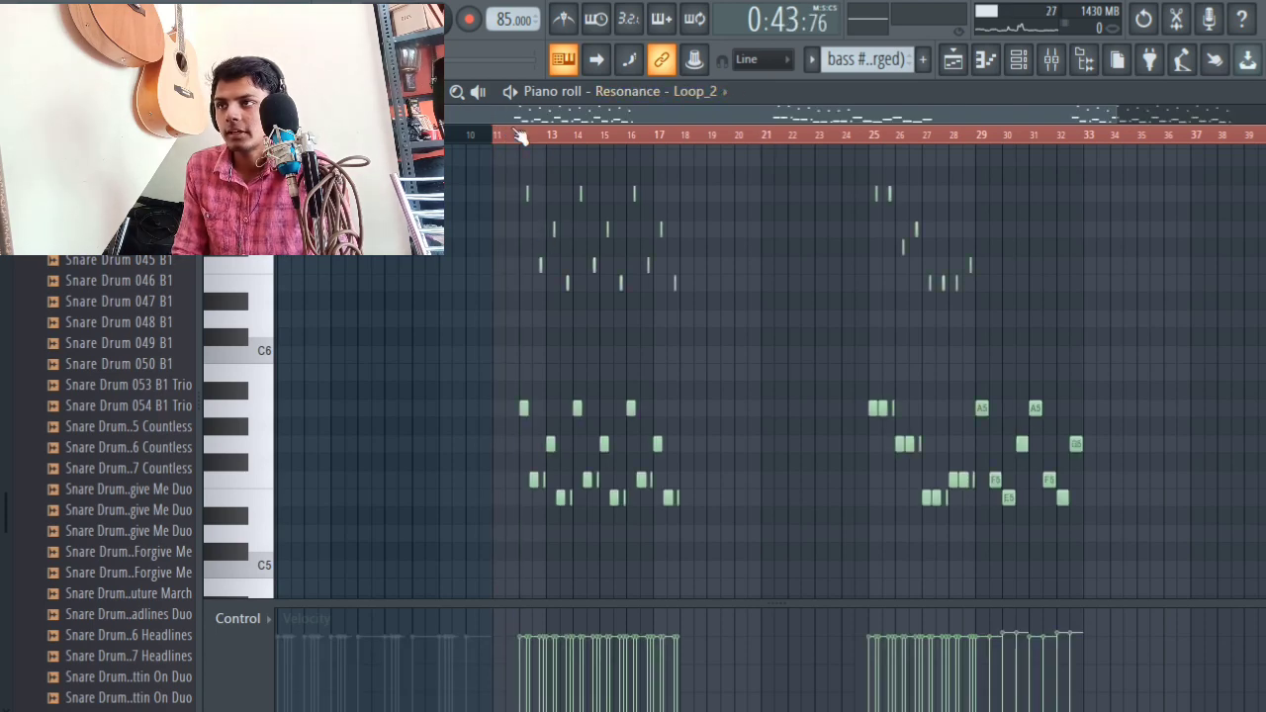
Step: Play the Resonance - Loop_2 notes in the piano roll from bar 12
scroll(515, 135, "up", 5)
left_click(602, 138)
key("space")
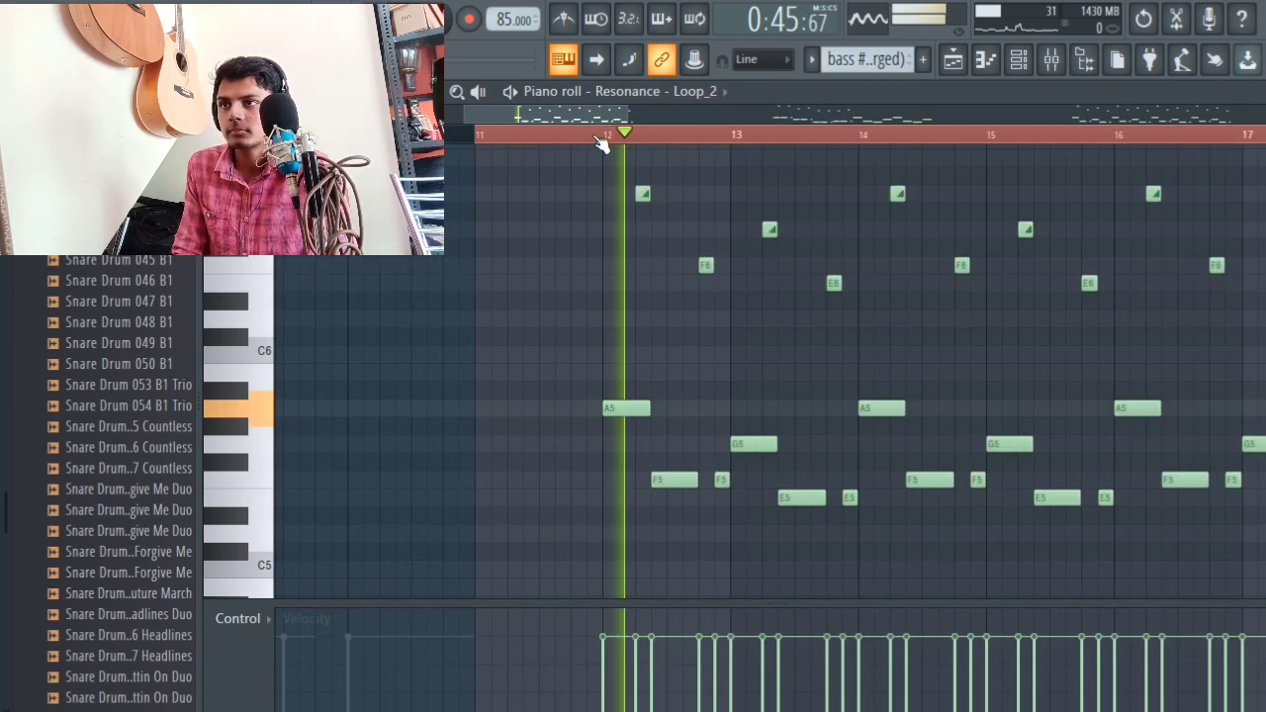
Step: Inspect the Resonance - Loop_2 channel's panning and volume envelope settings, and preview its sample
scroll(602, 141, "up", 5)
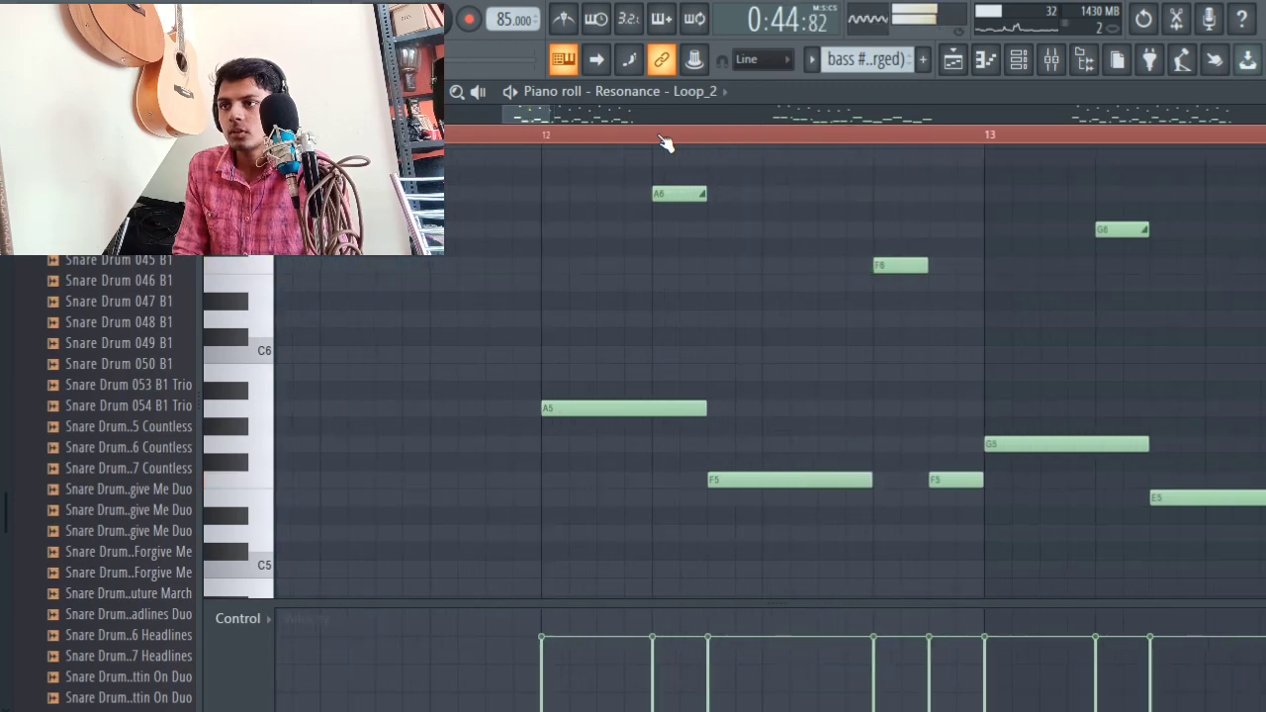
scroll(664, 144, "up", 3)
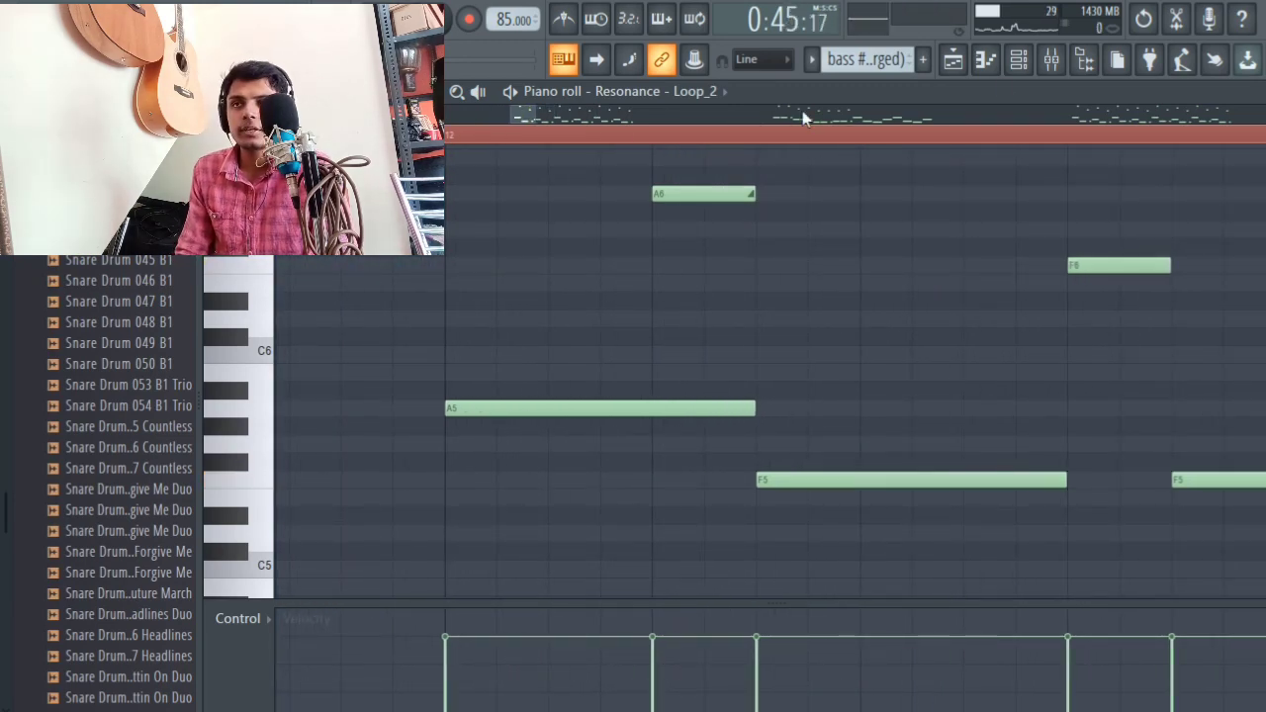
left_click(1018, 59)
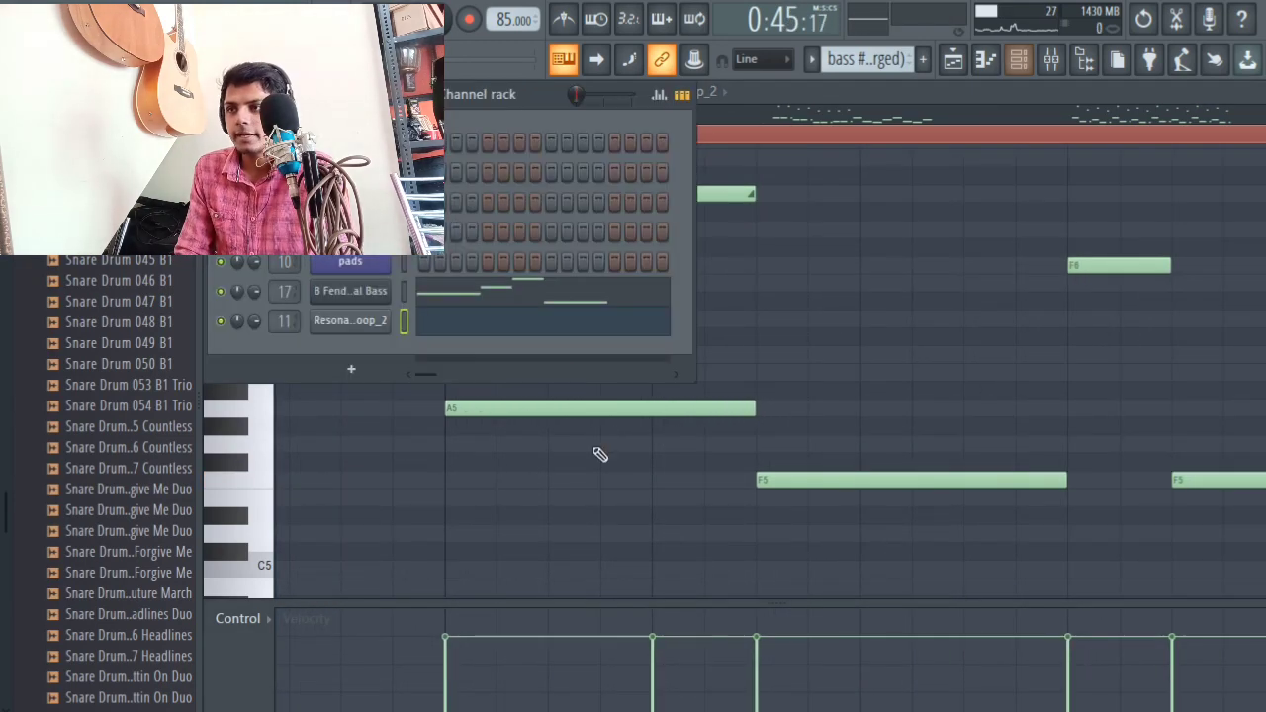
left_click(364, 321)
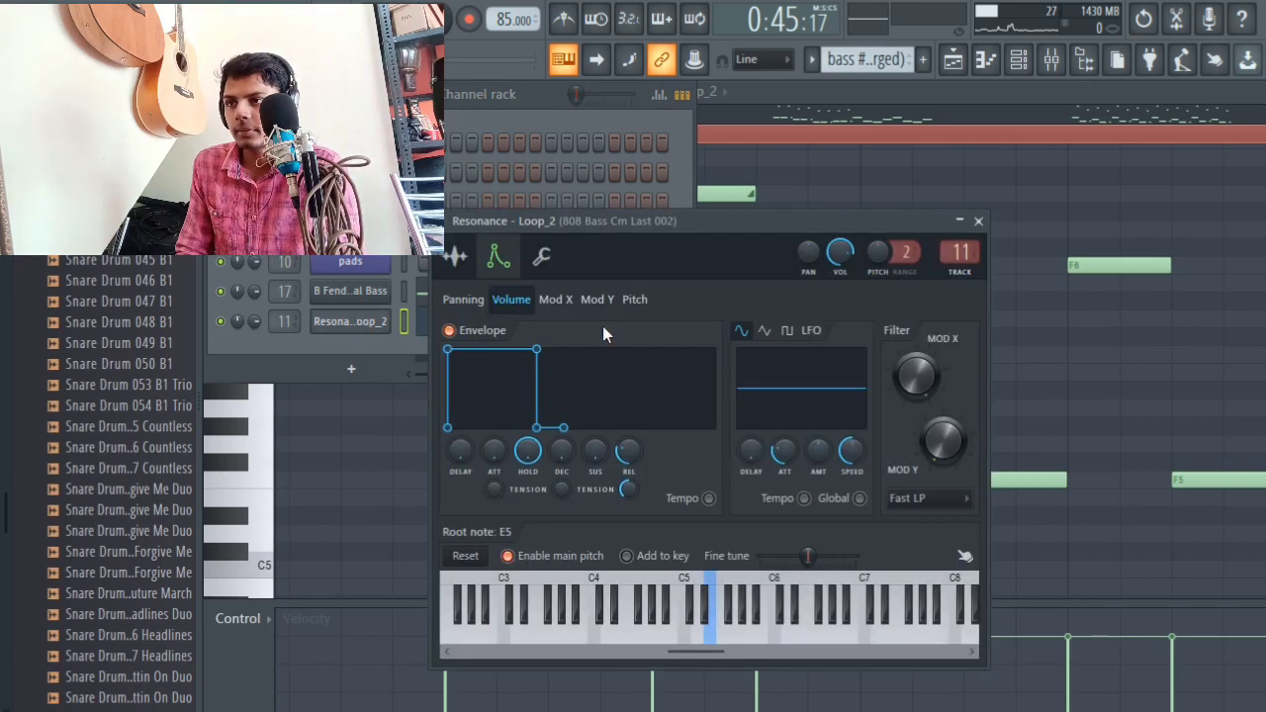
left_click(464, 300)
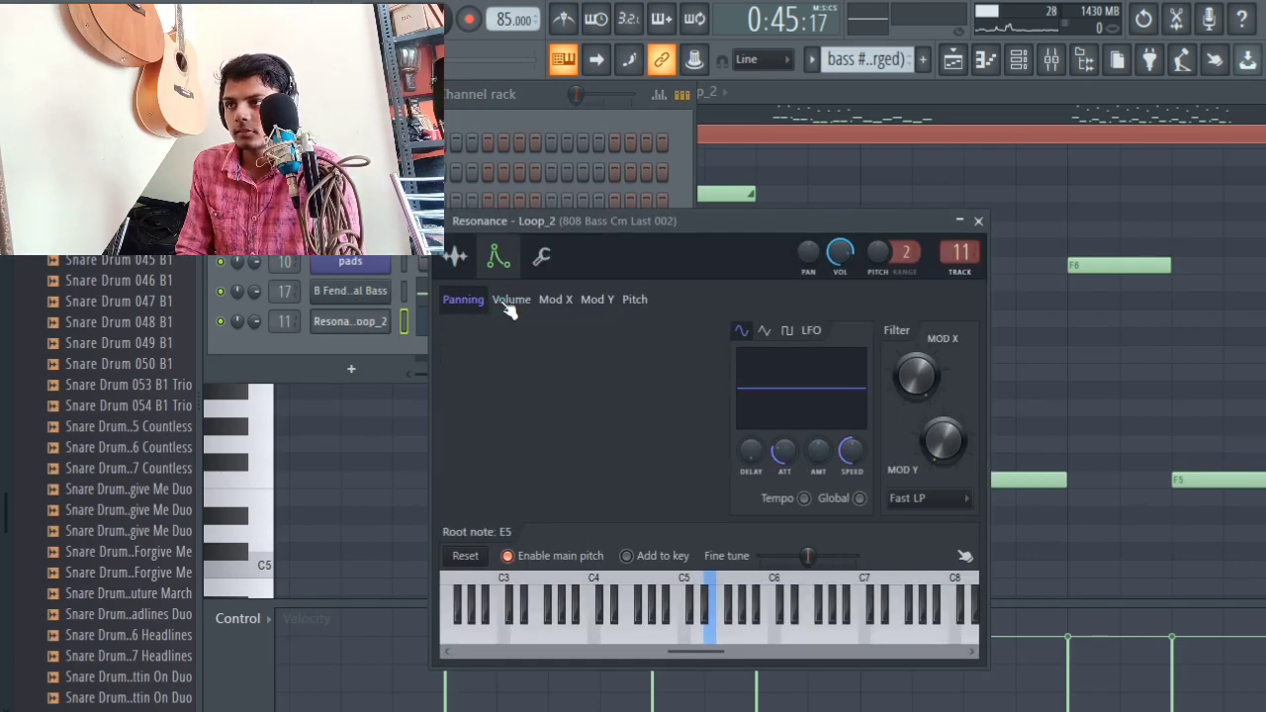
left_click(511, 300)
left_click(455, 256)
left_click(612, 577)
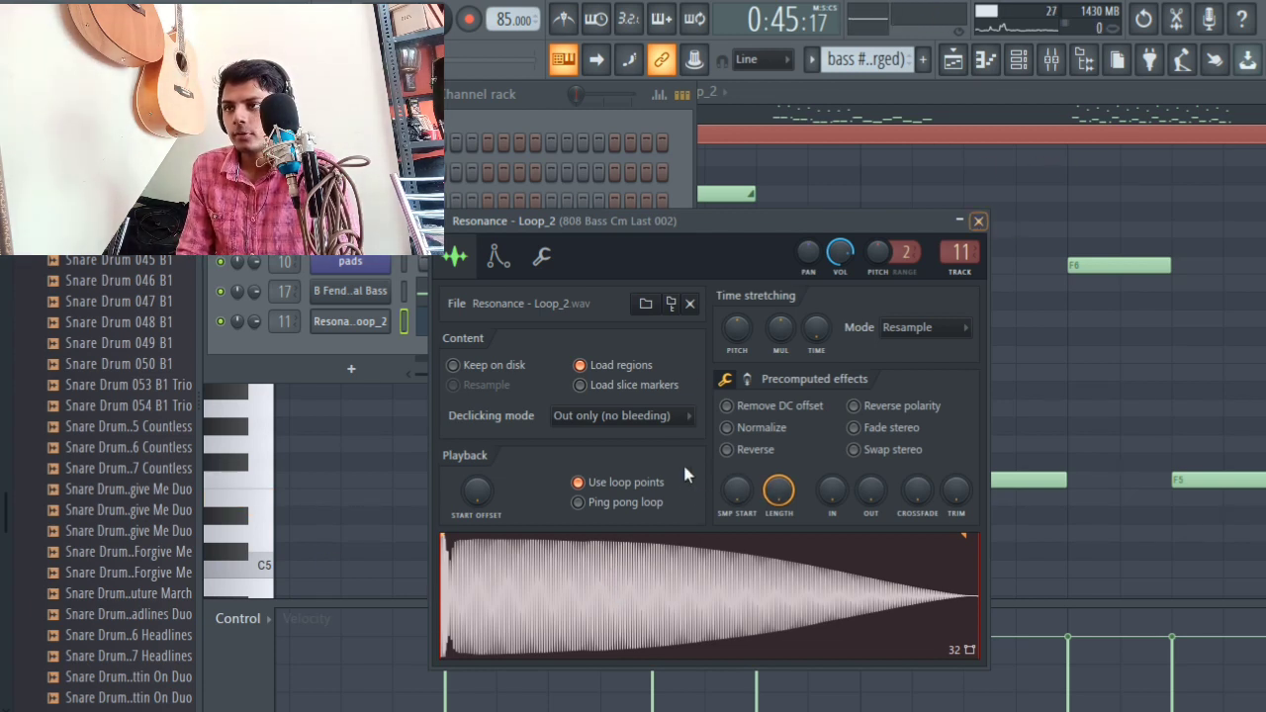
Step: Locate the Resonance - Loop_2 sample in the browser, add it to the channel rack as a new channel, and open that channel's settings
left_click(672, 304)
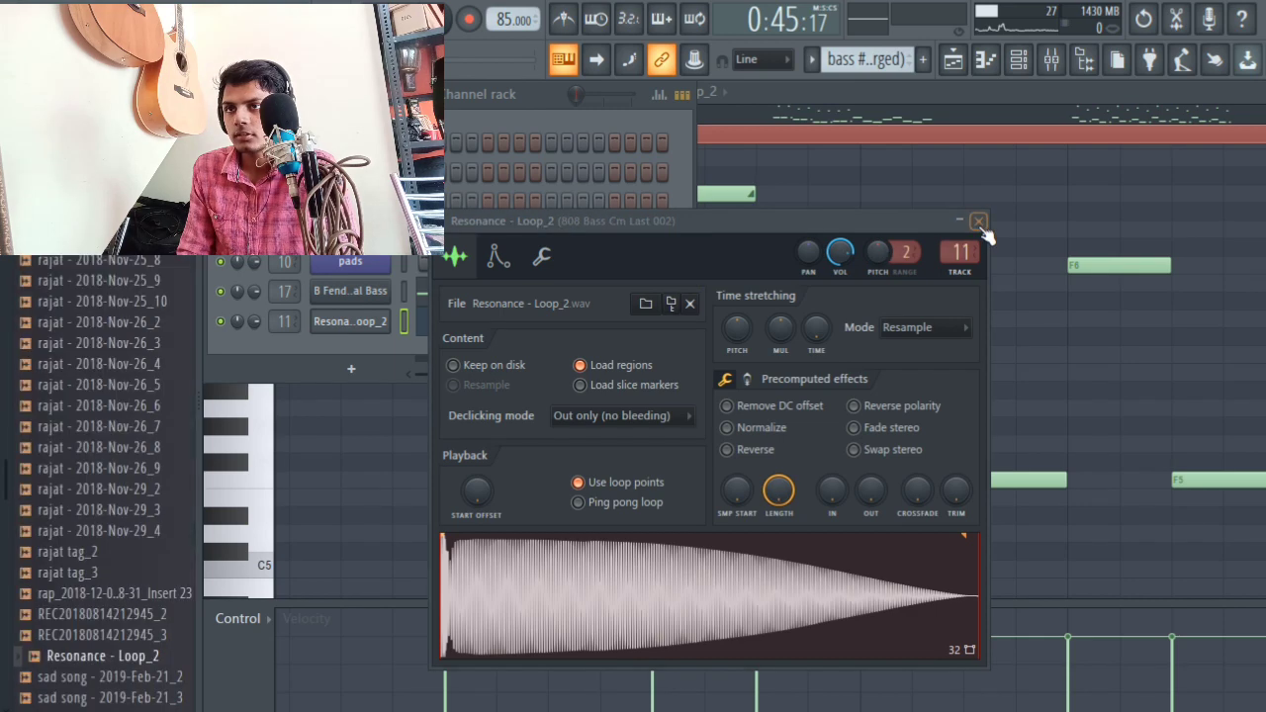
left_click(978, 220)
left_click_drag(91, 672, 327, 350)
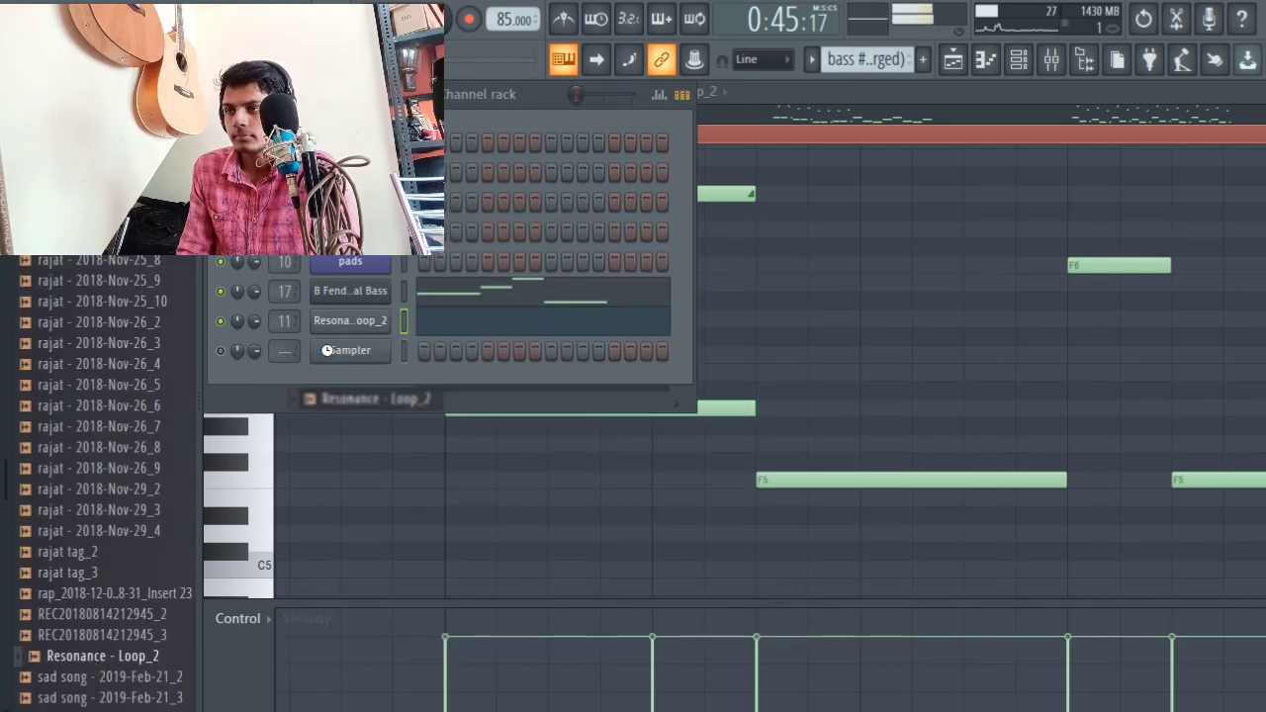
left_click(344, 358)
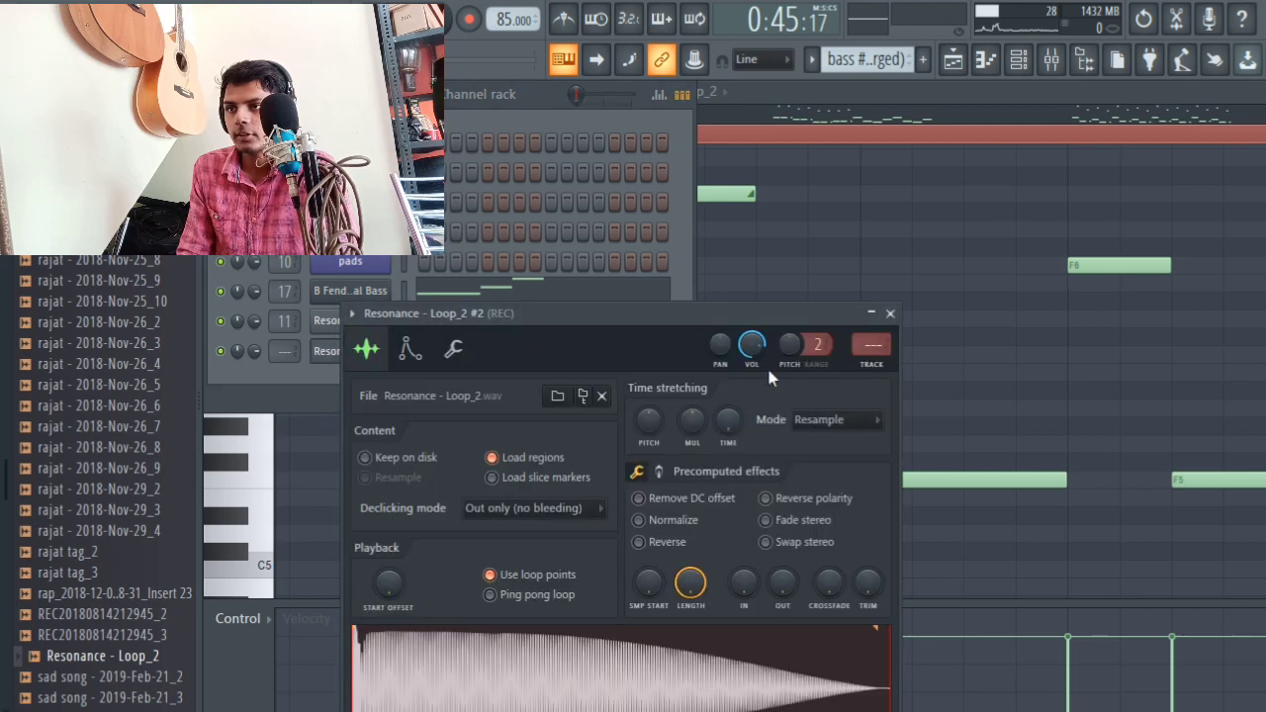
left_click_drag(660, 333, 808, 151)
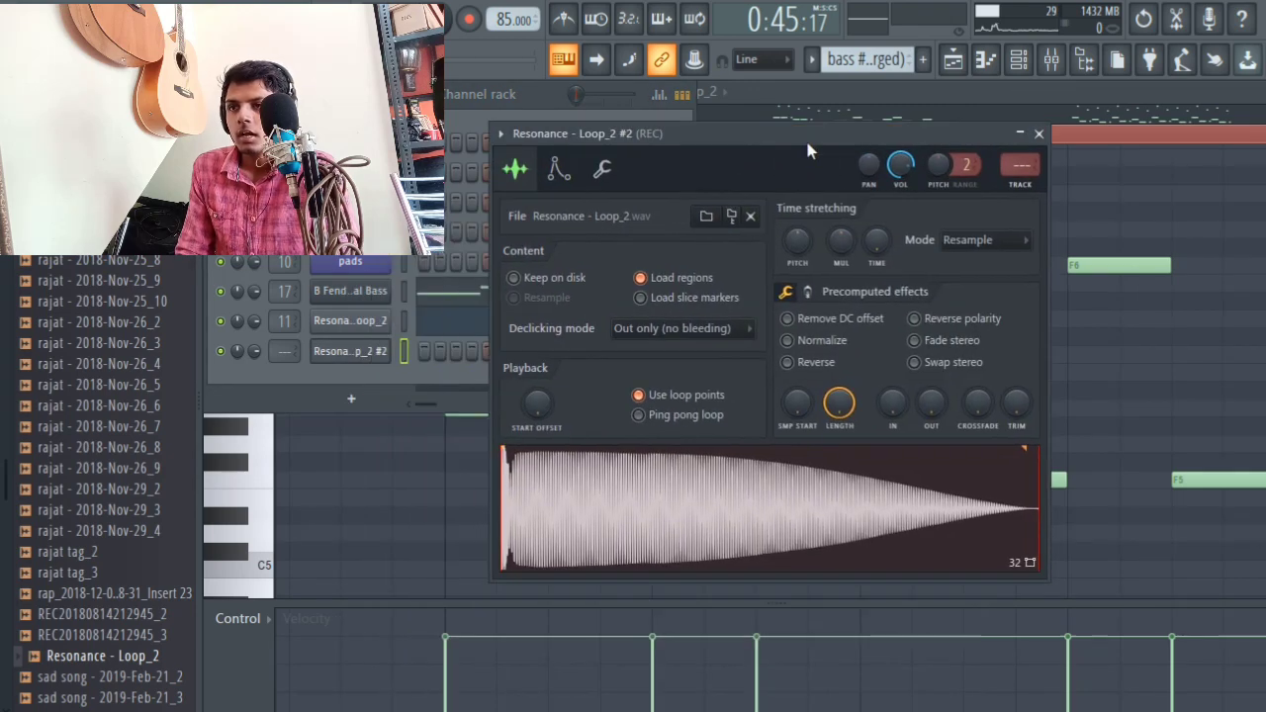
Step: Open the new channel's sample in Edison, run Detect pitch regions, and send the analysed sample back to the channel
right_click(639, 494)
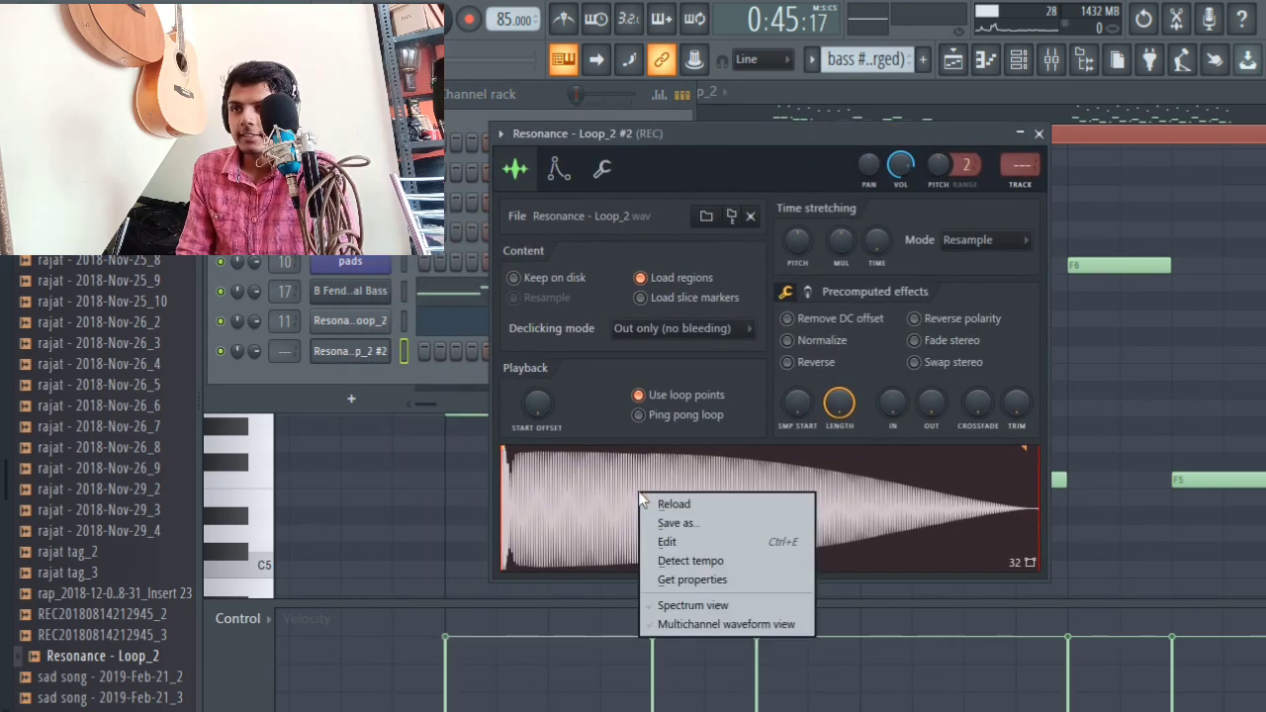
left_click(669, 542)
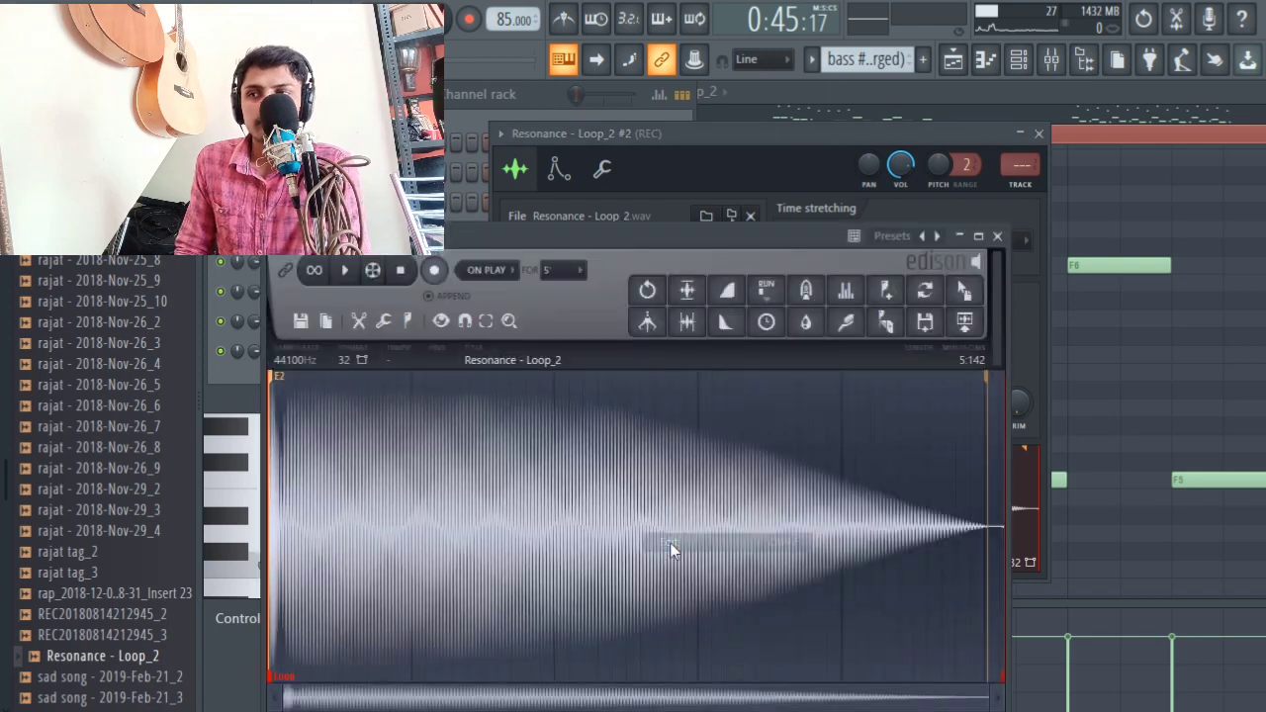
left_click(408, 323)
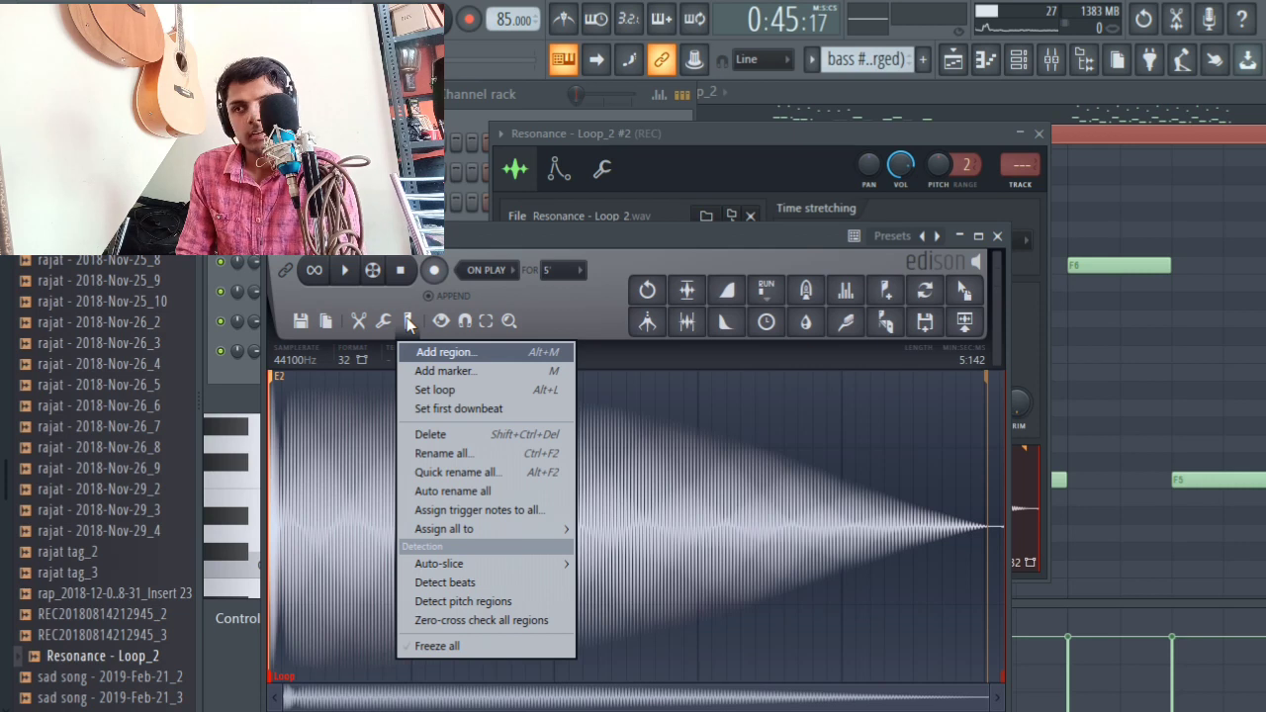
left_click(480, 602)
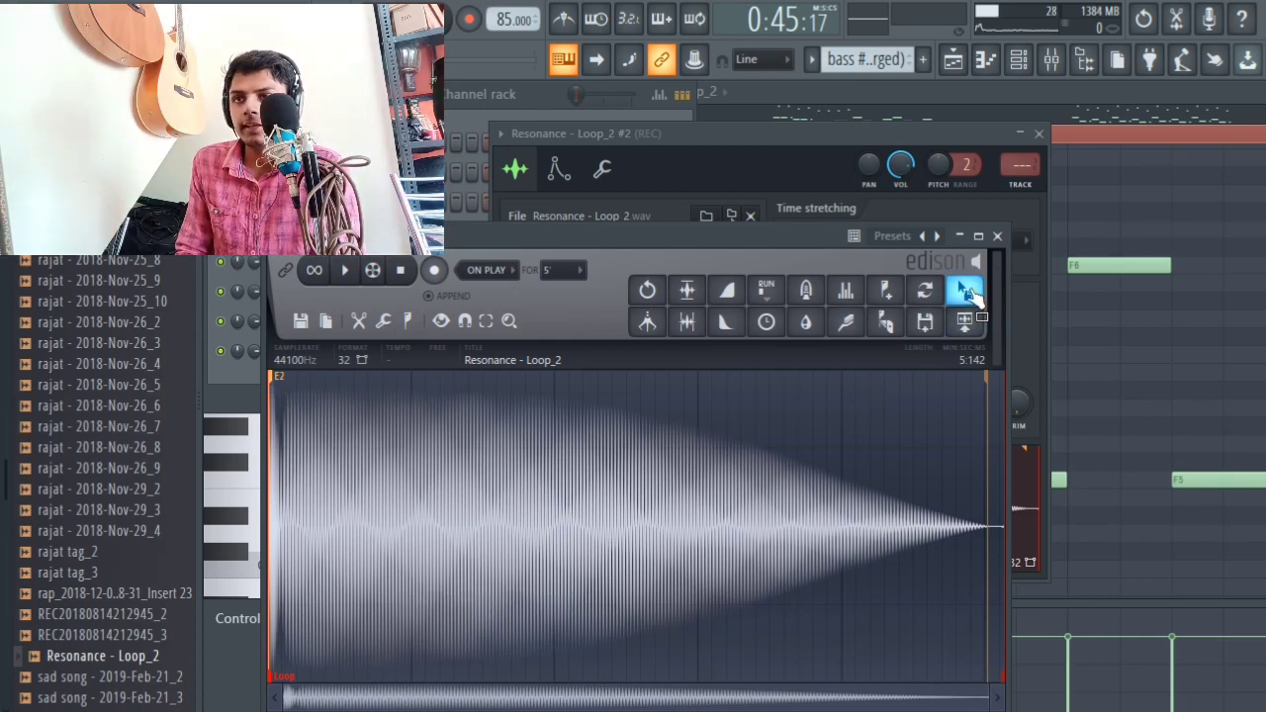
left_click_drag(967, 291, 661, 494)
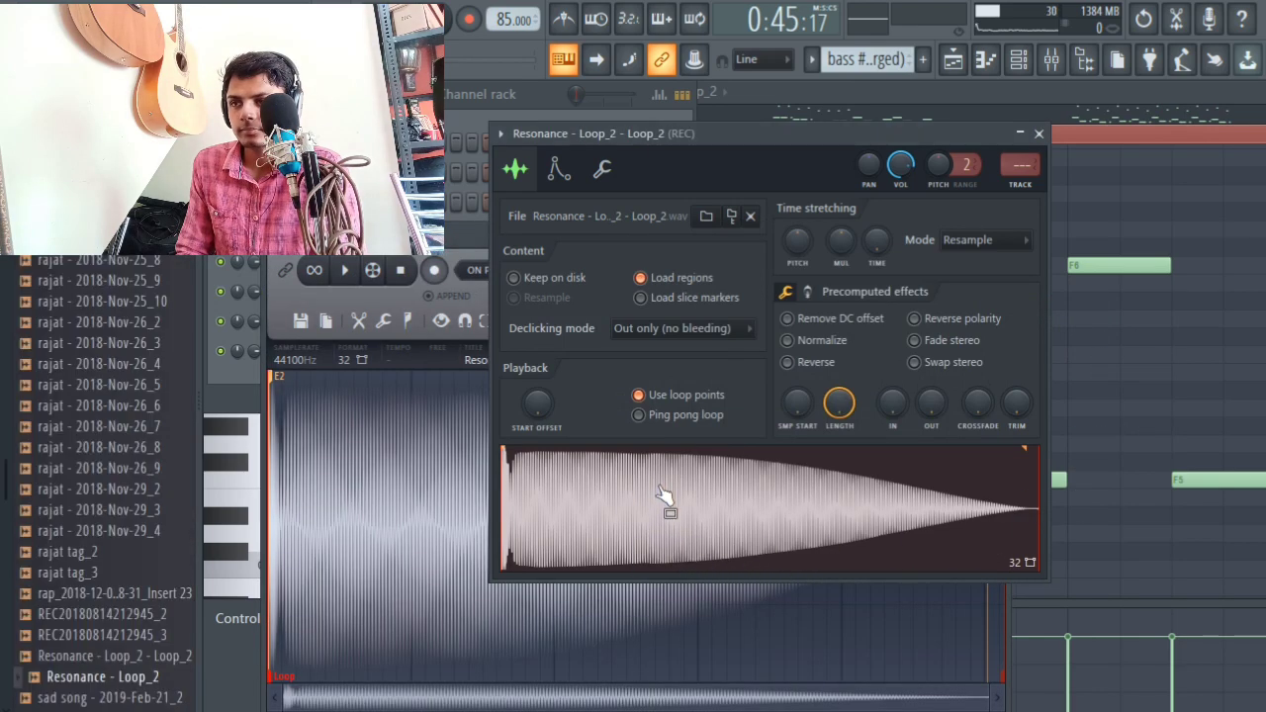
Step: Enable the new channel's volume envelope with minimum attack, decay, sustain and release and maximum hold, set the root note to E5, and close the windows
left_click(556, 170)
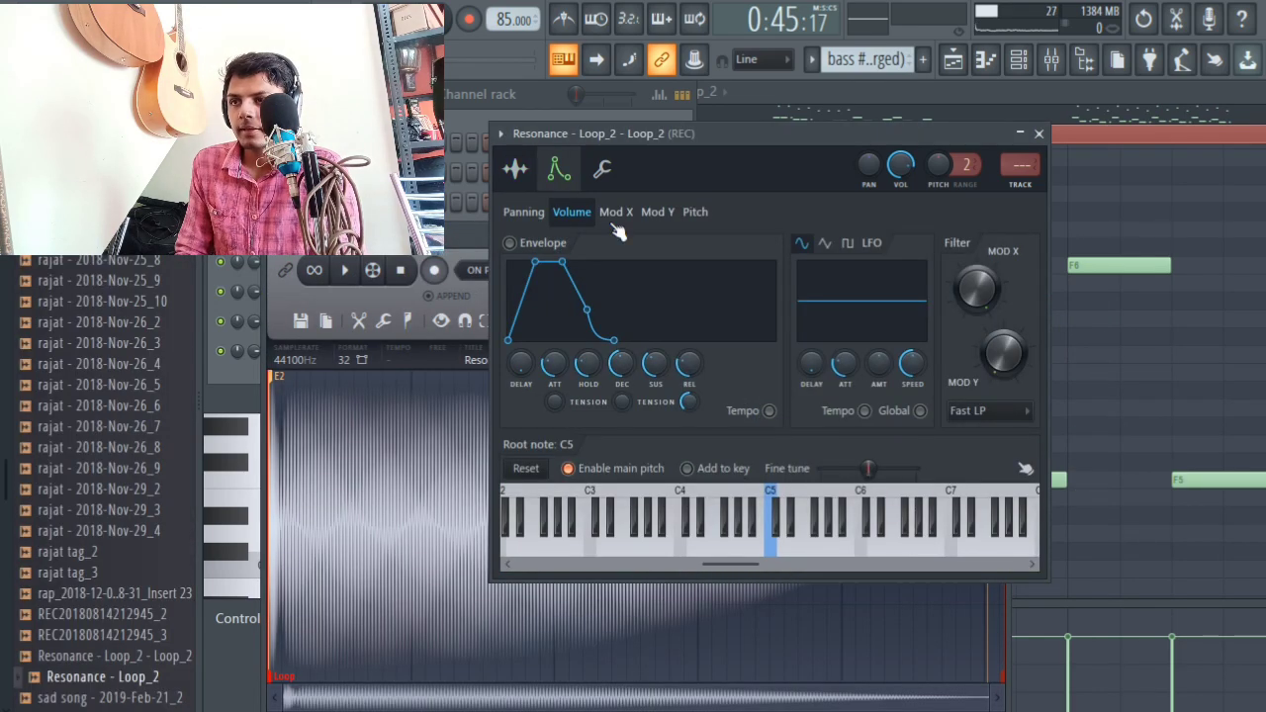
left_click_drag(556, 366, 556, 381)
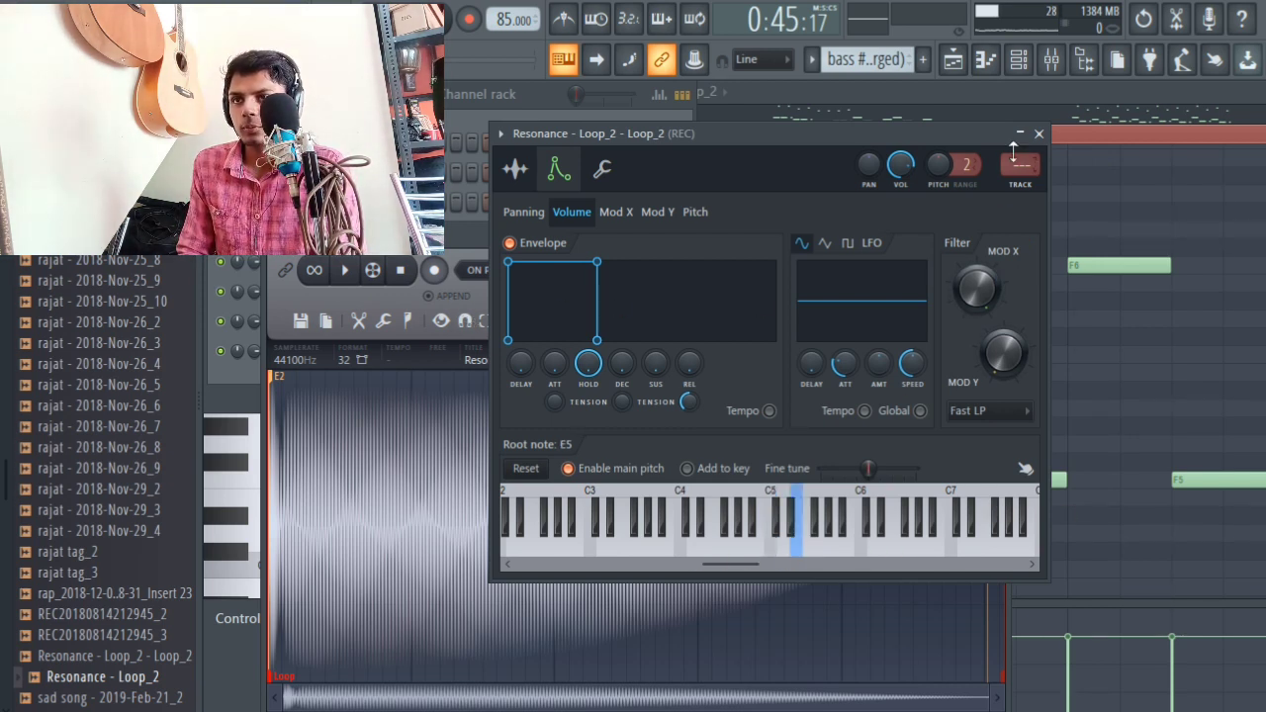
left_click(1039, 134)
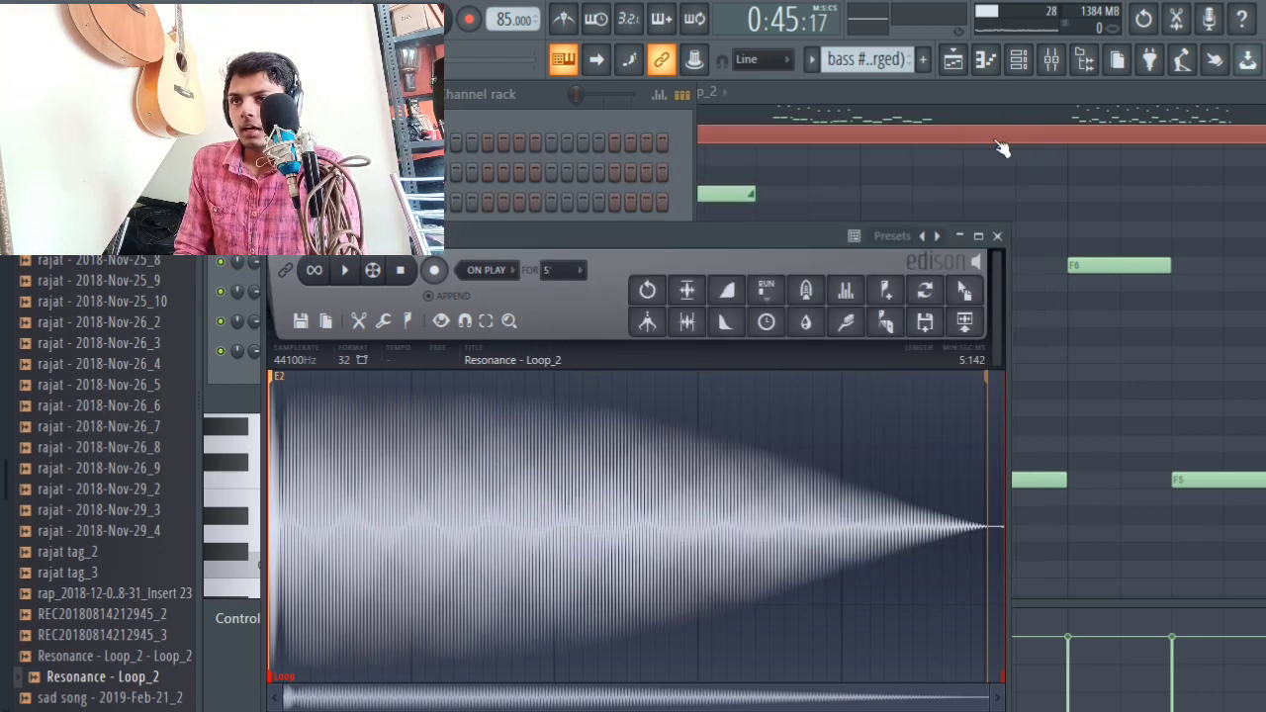
left_click(997, 237)
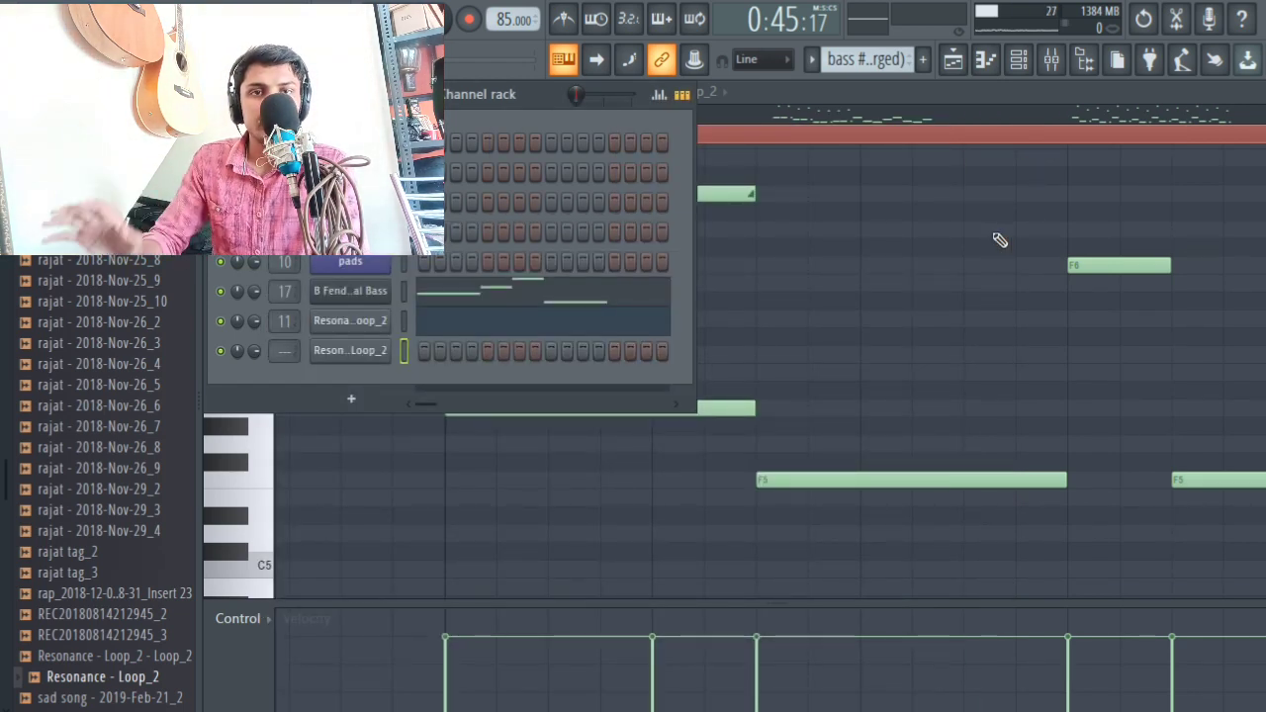
Step: Open the new bass channel in the piano roll and audition several keys between C5 and D6
right_click(358, 356)
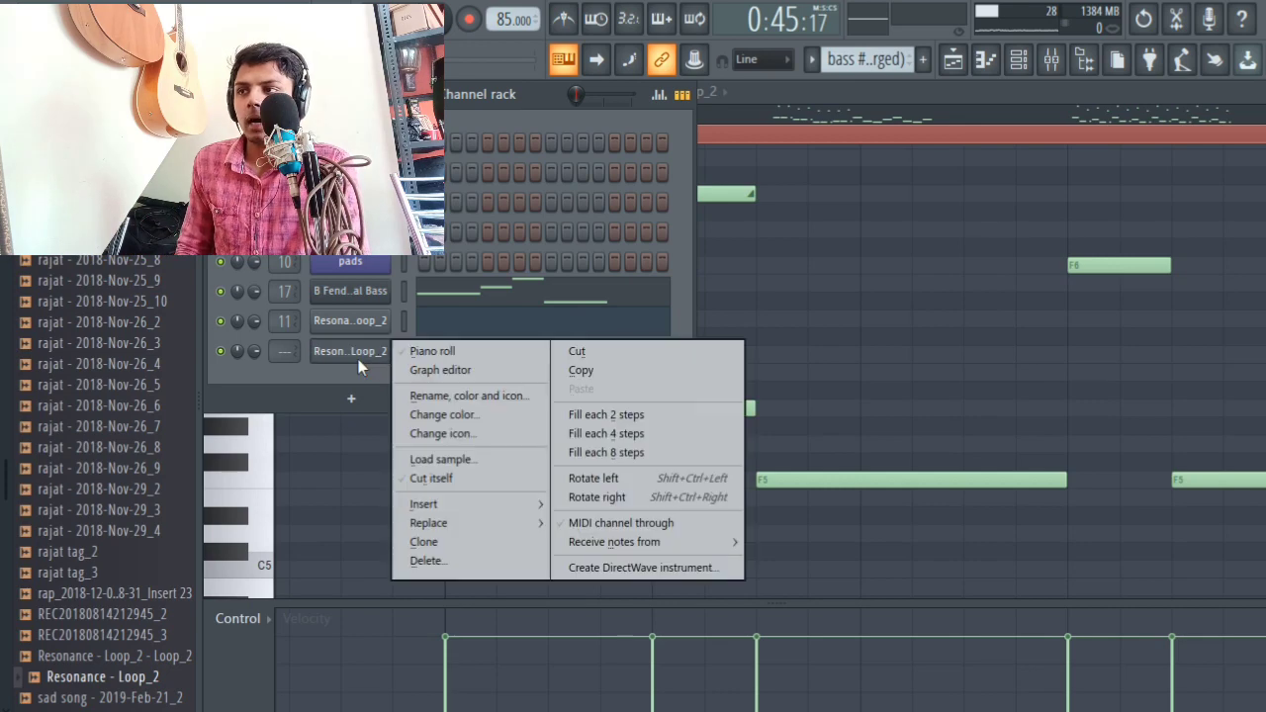
left_click(436, 353)
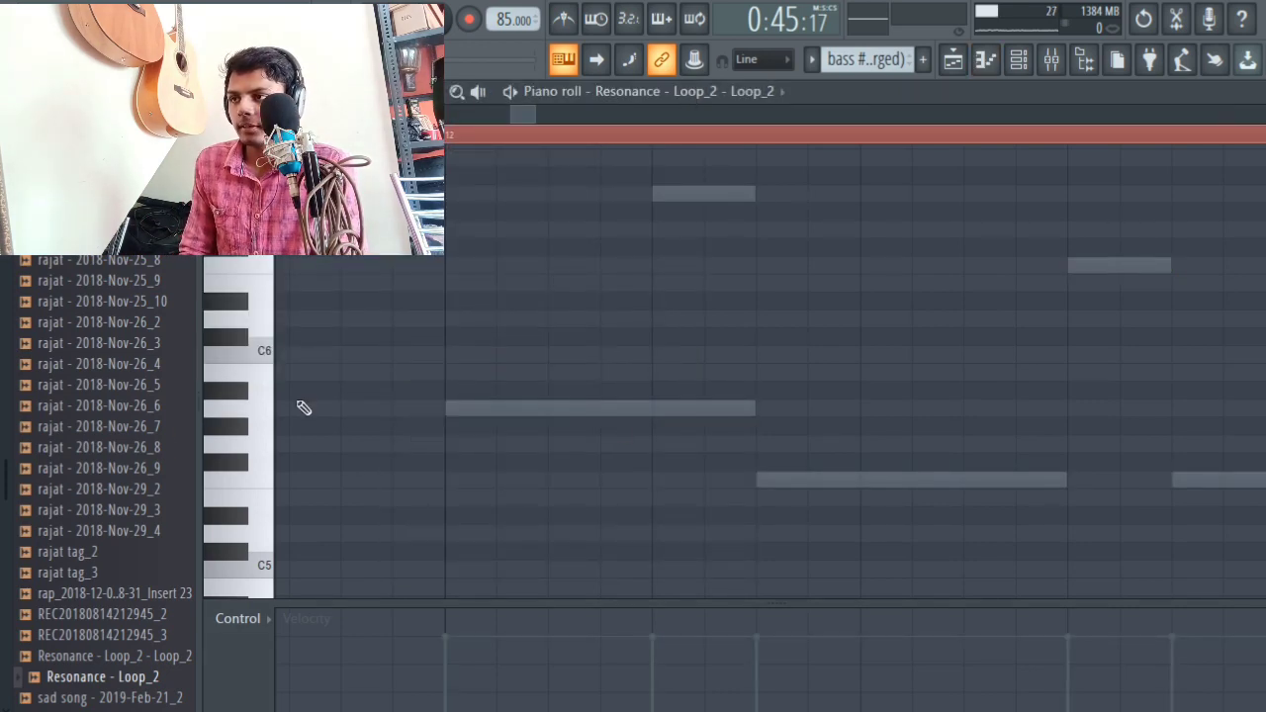
left_click(270, 409)
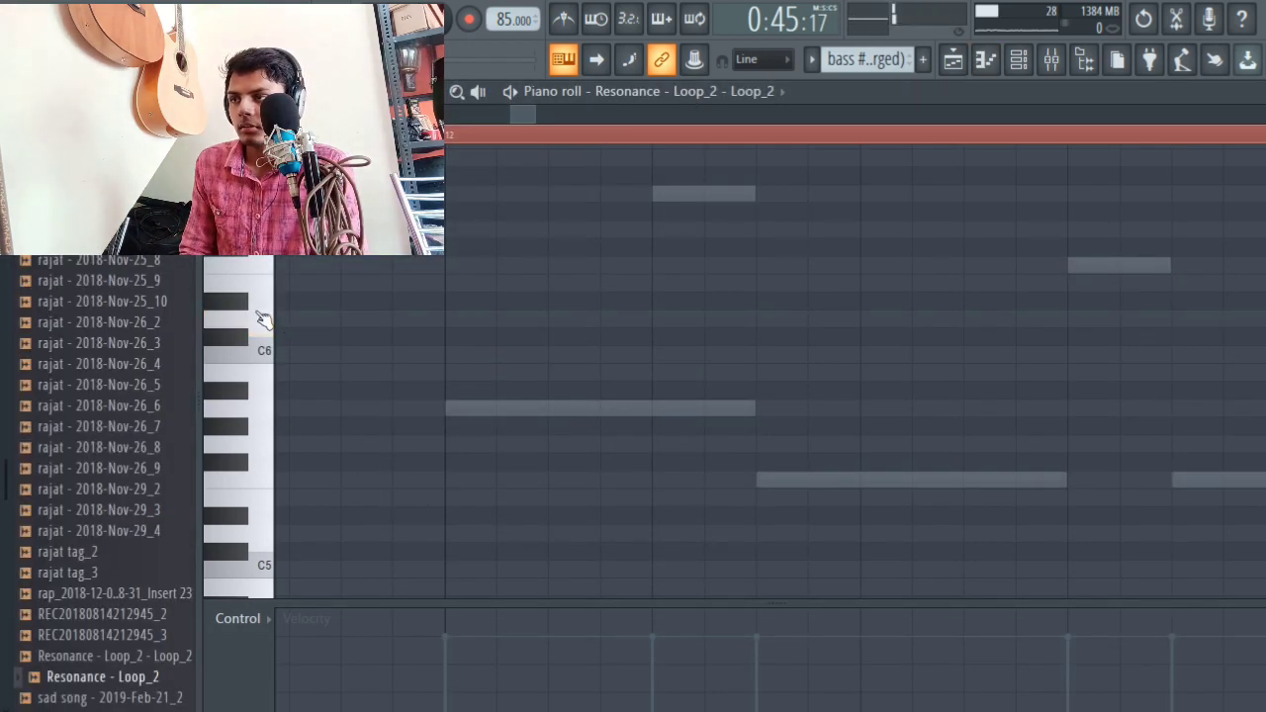
left_click(263, 324)
left_click(259, 451)
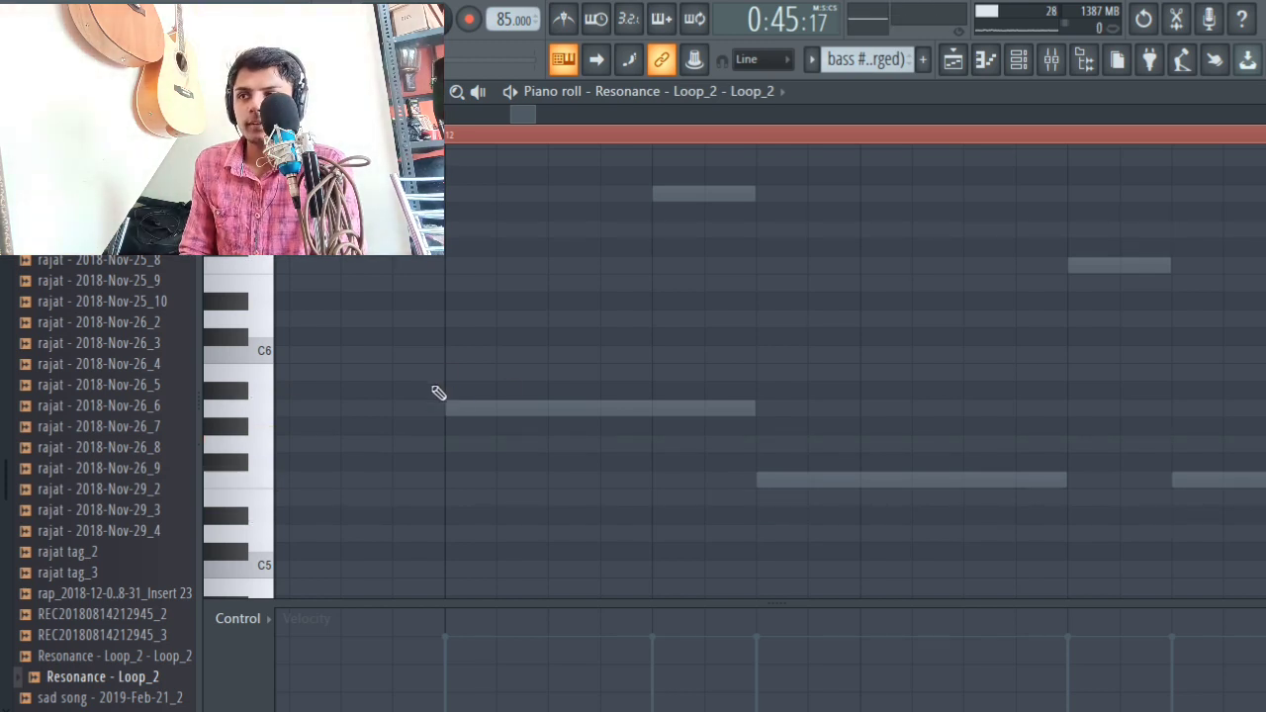
left_click(1051, 59)
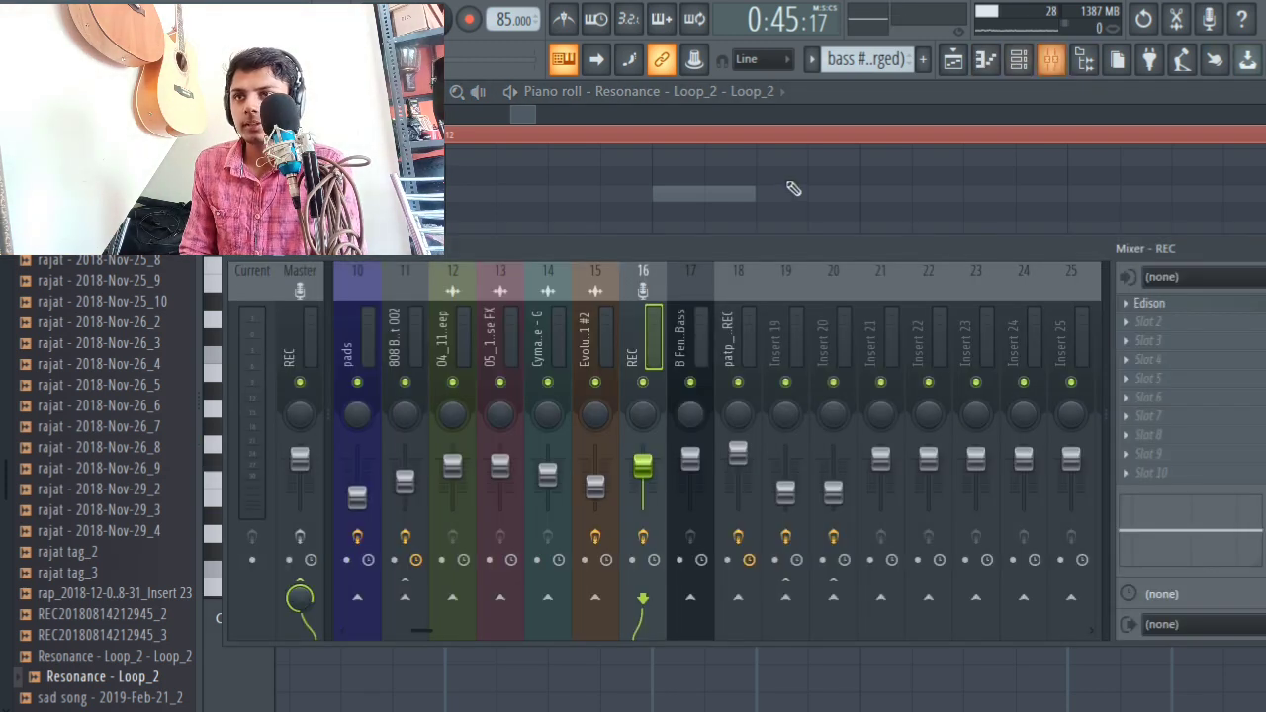
left_click(1024, 61)
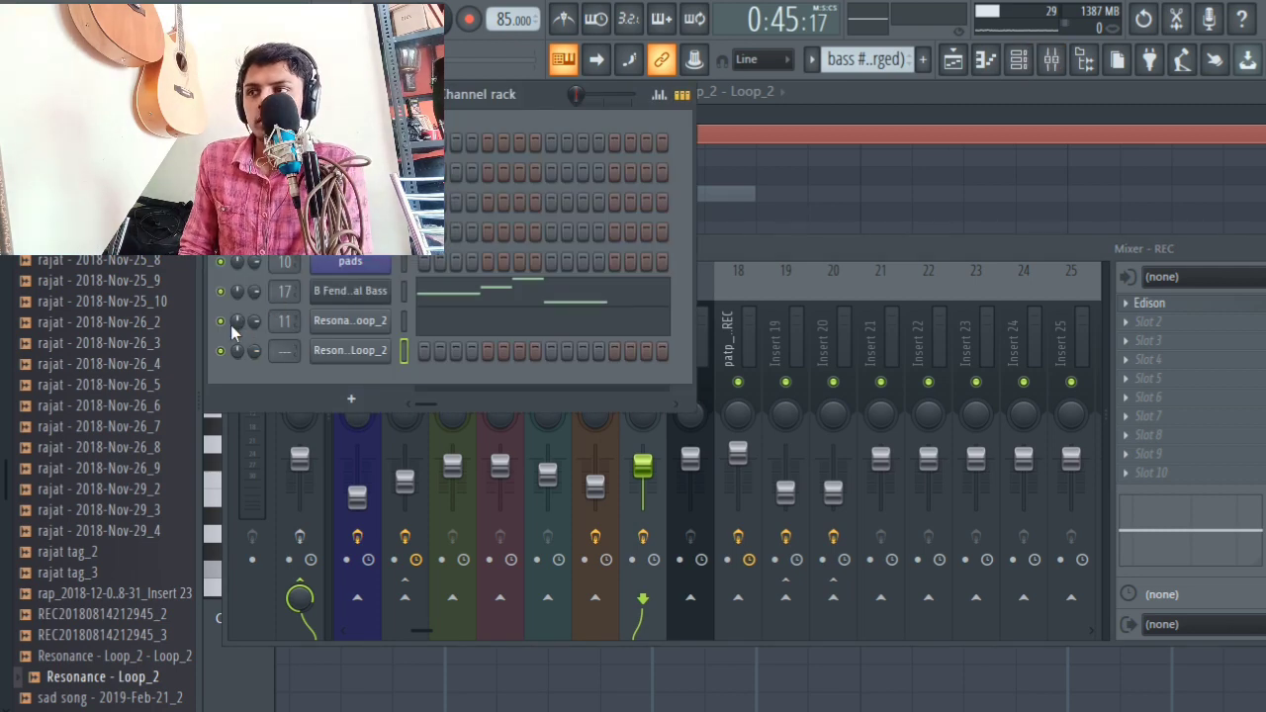
key("F7")
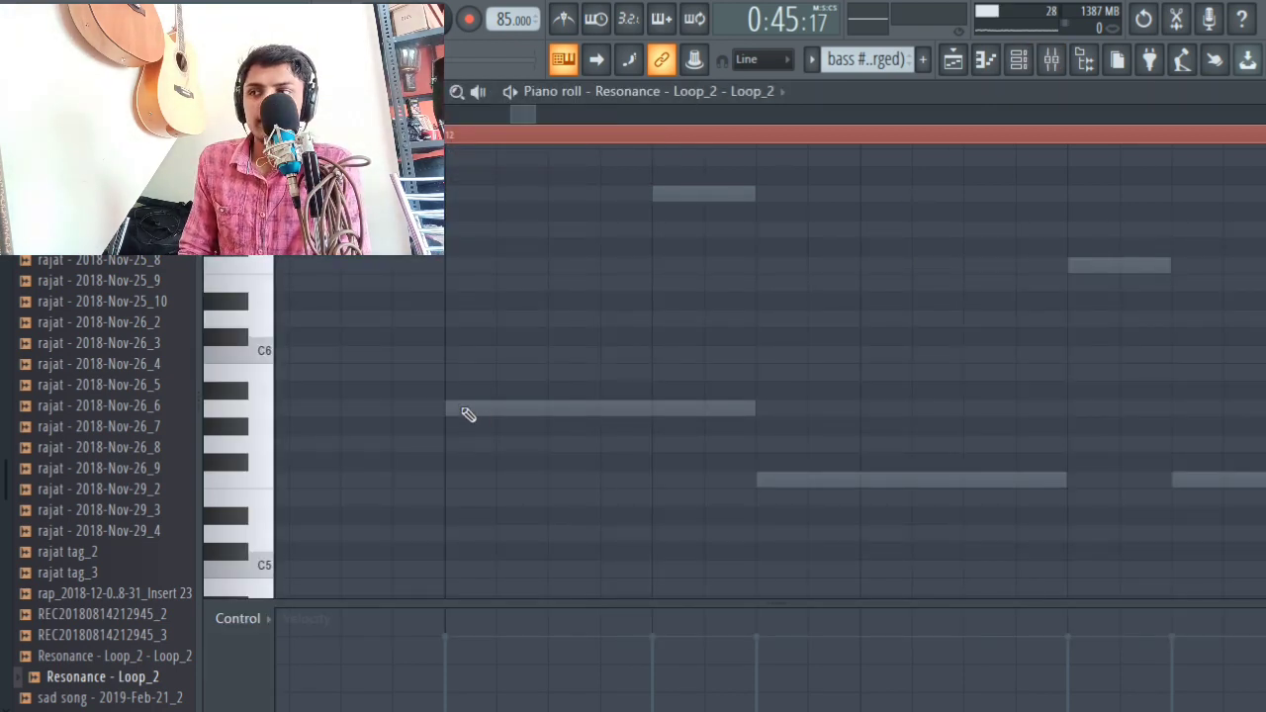
Step: Place an A5 note at bar 12 of the new channel, match it to the ghost note's length, and play it
left_click(448, 373)
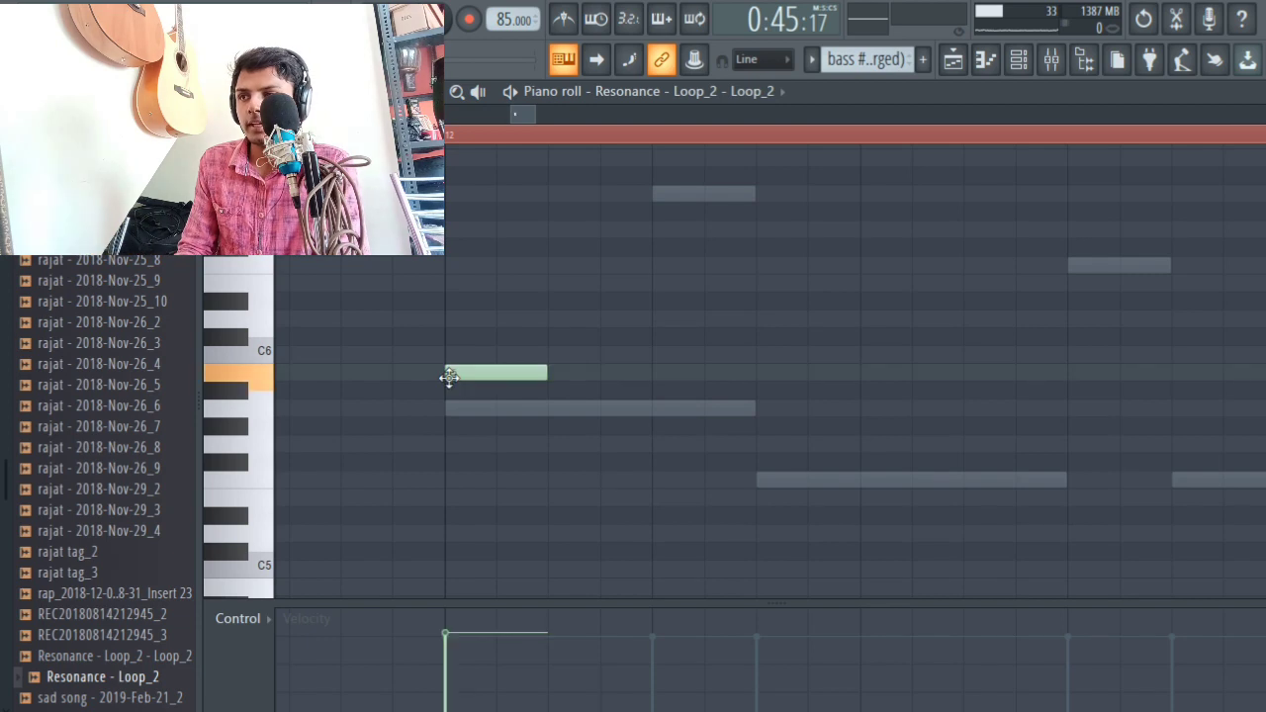
left_click_drag(501, 377, 769, 432)
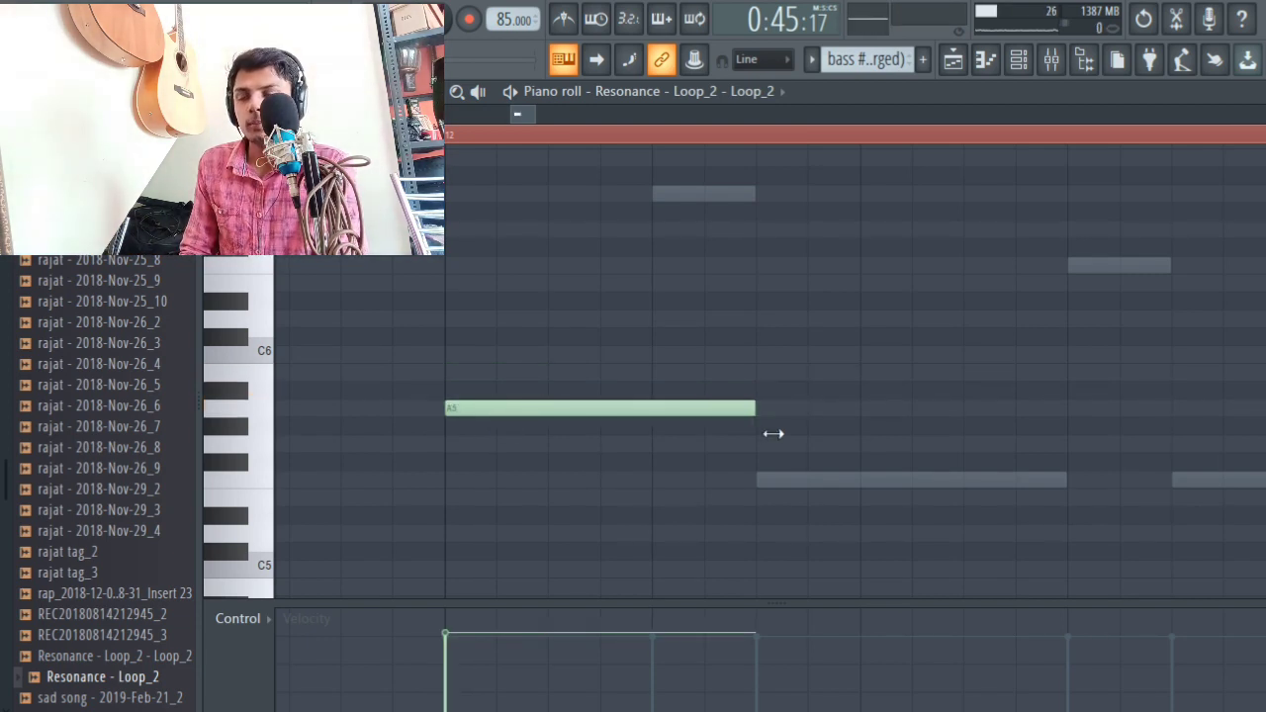
key("space")
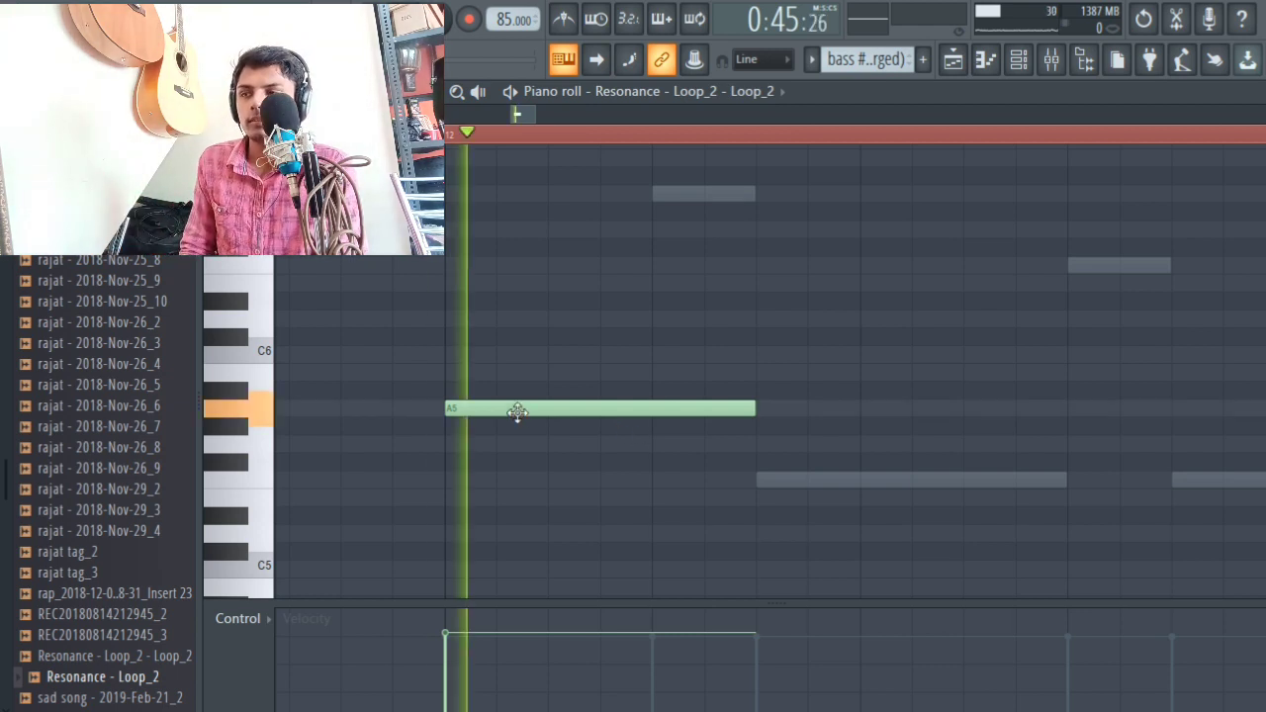
key("space")
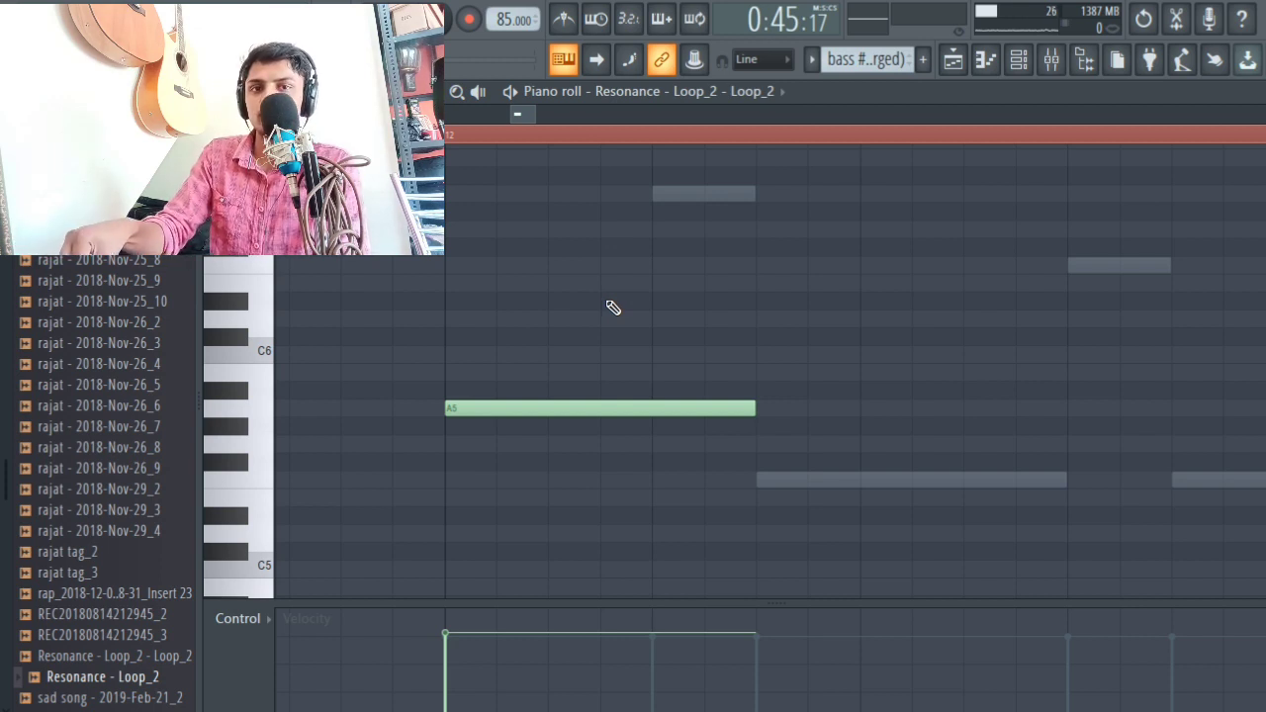
Step: Add F5, G5 and E5 notes over the matching ghost notes in bars 12 and 13
left_click(800, 480)
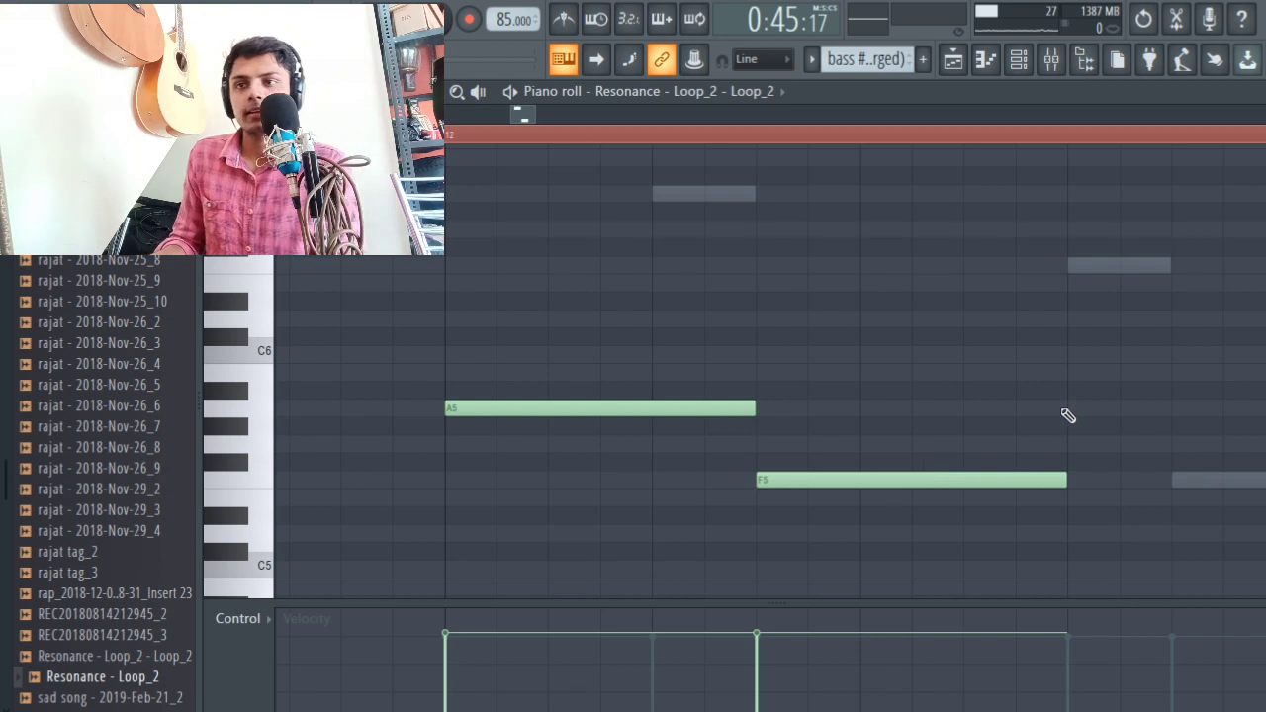
scroll(1003, 313, "down", 3)
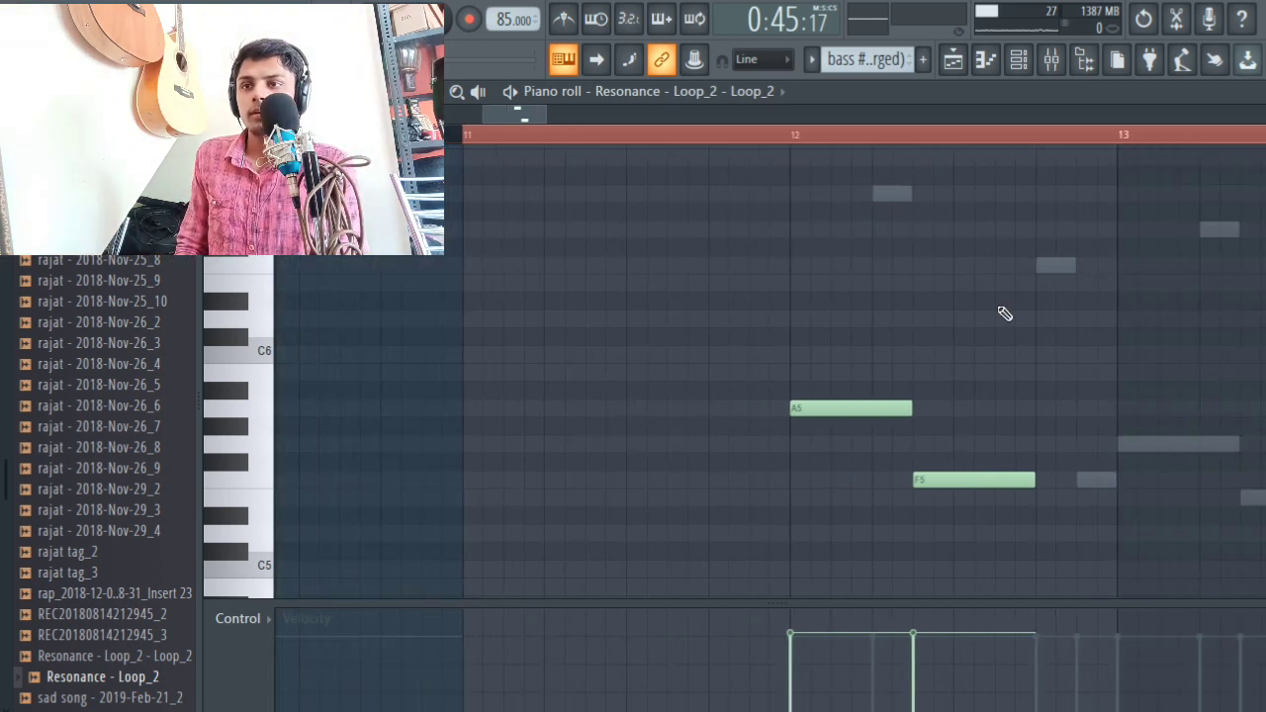
left_click(1130, 443)
left_click_drag(1210, 442, 1178, 445)
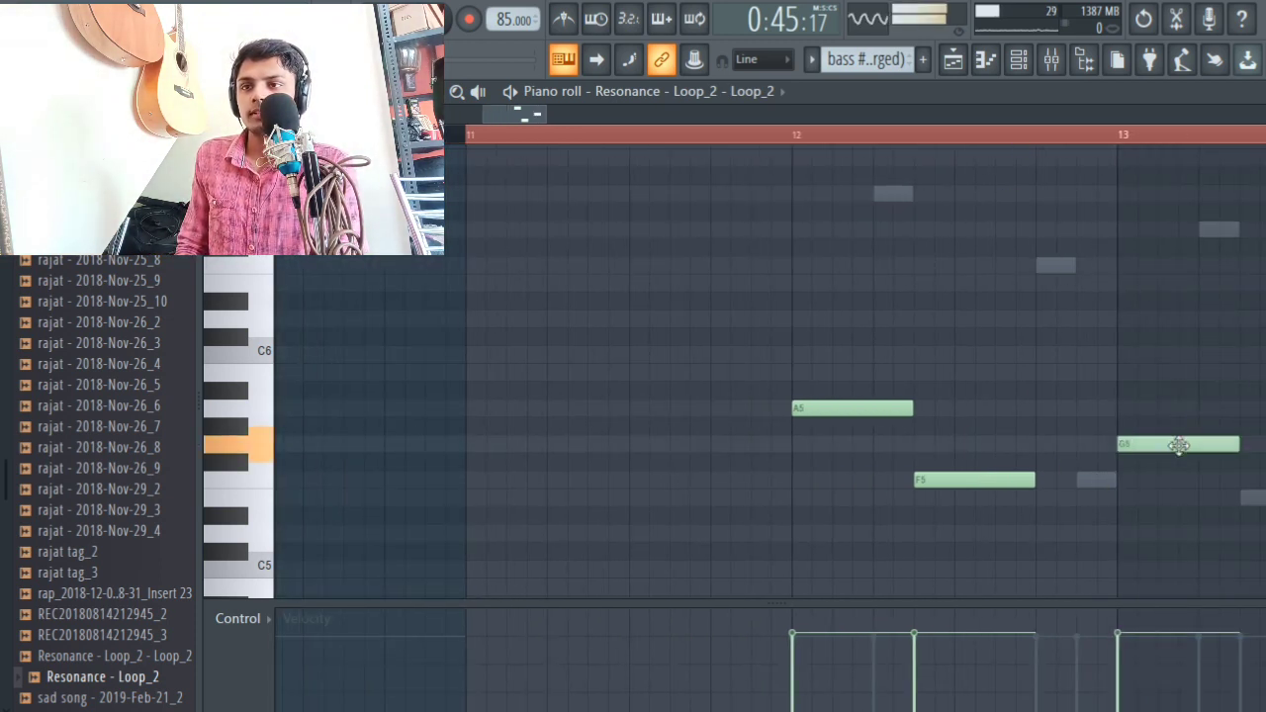
left_click(1252, 498)
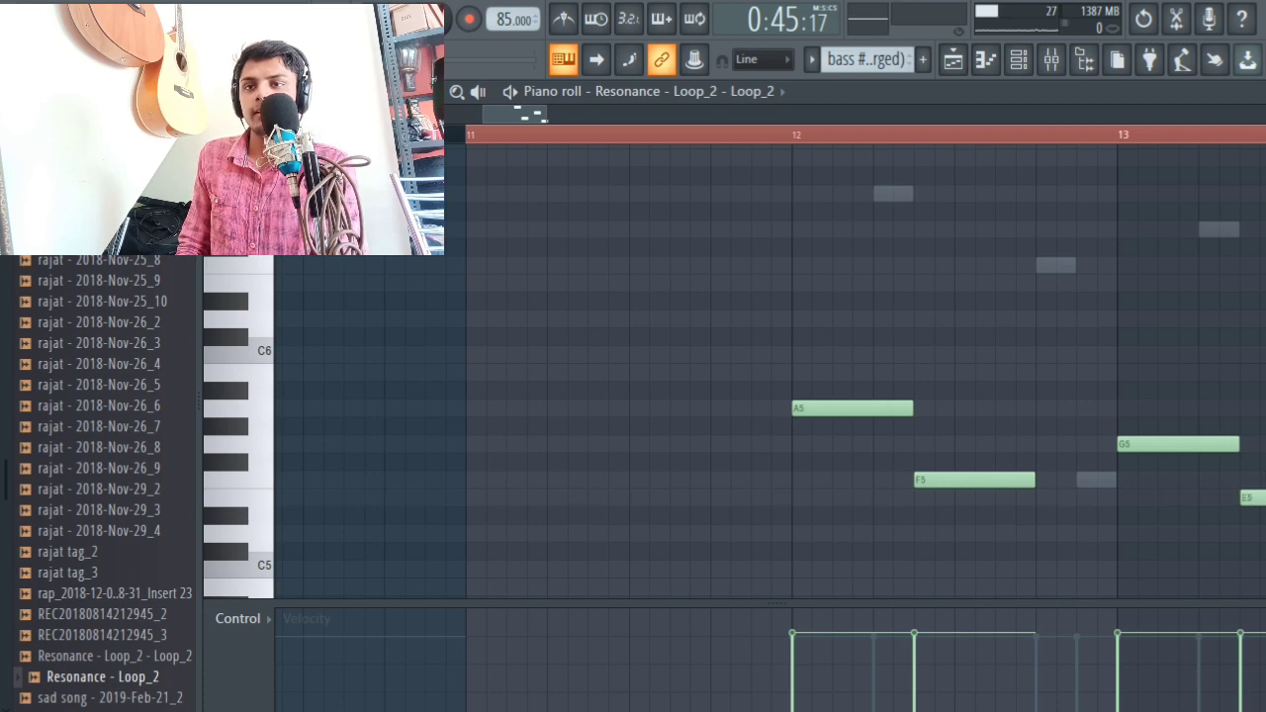
Step: Delete the demonstration notes from the new channel's piano roll
right_click(1133, 445)
right_click(969, 481)
right_click(851, 407)
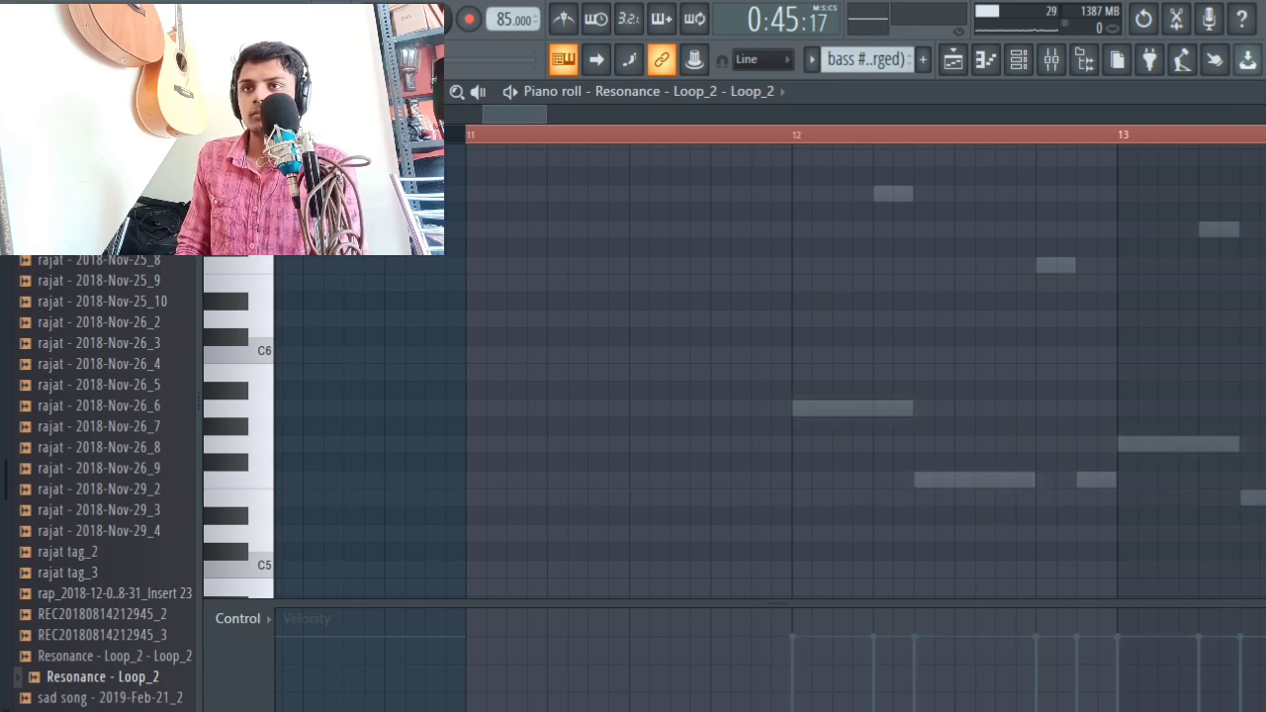
Step: Close the piano roll and play the drums and bass from bar 17 of the playlist
left_click(1254, 91)
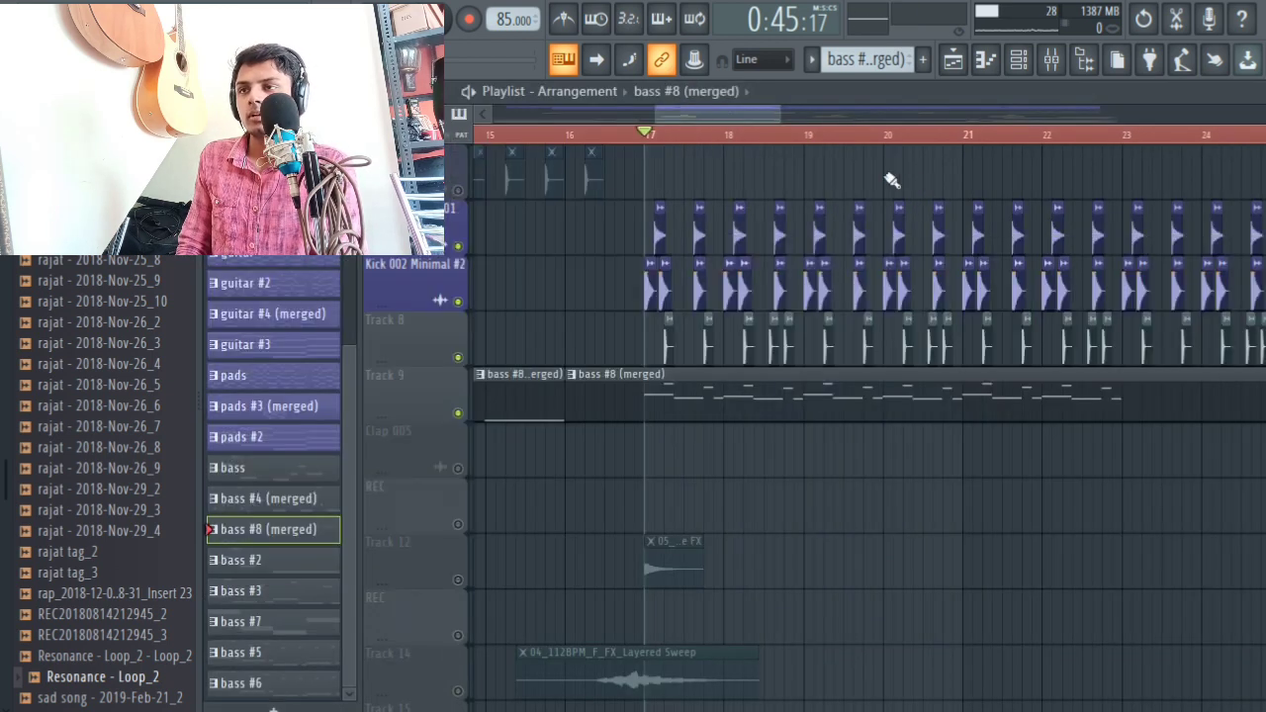
left_click(894, 181)
key("space")
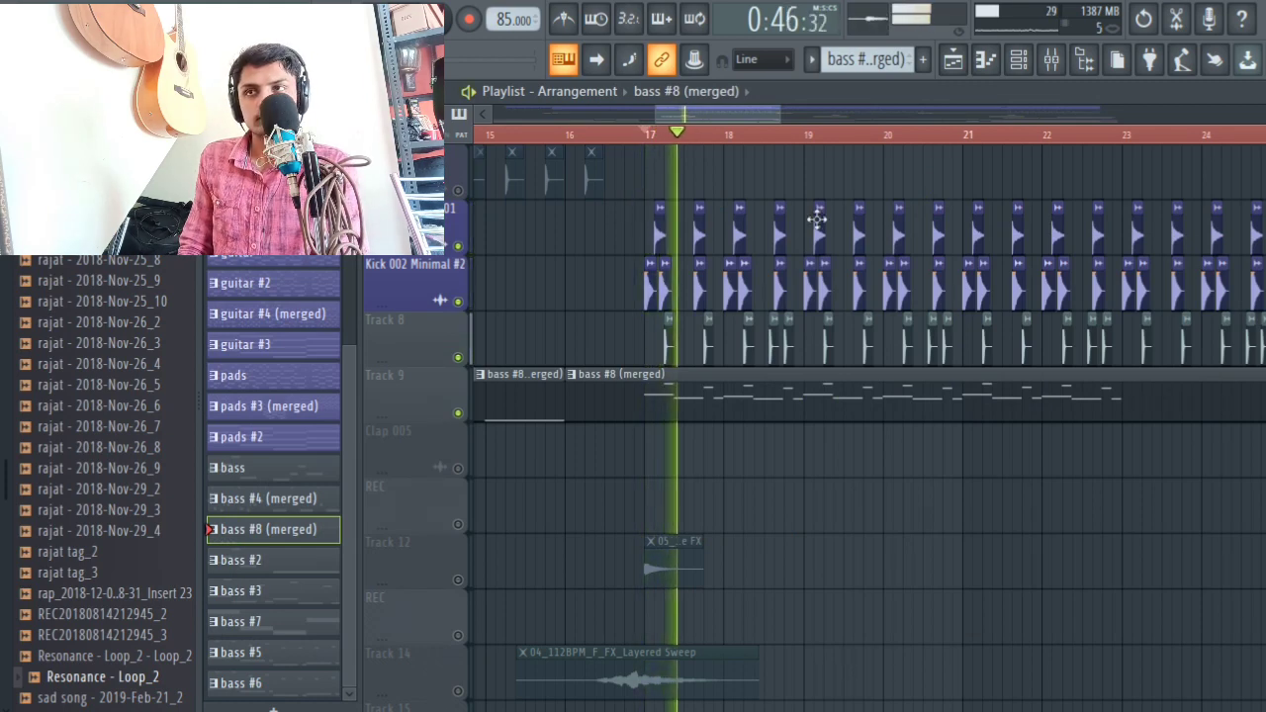
left_click(1052, 59)
left_click(594, 208)
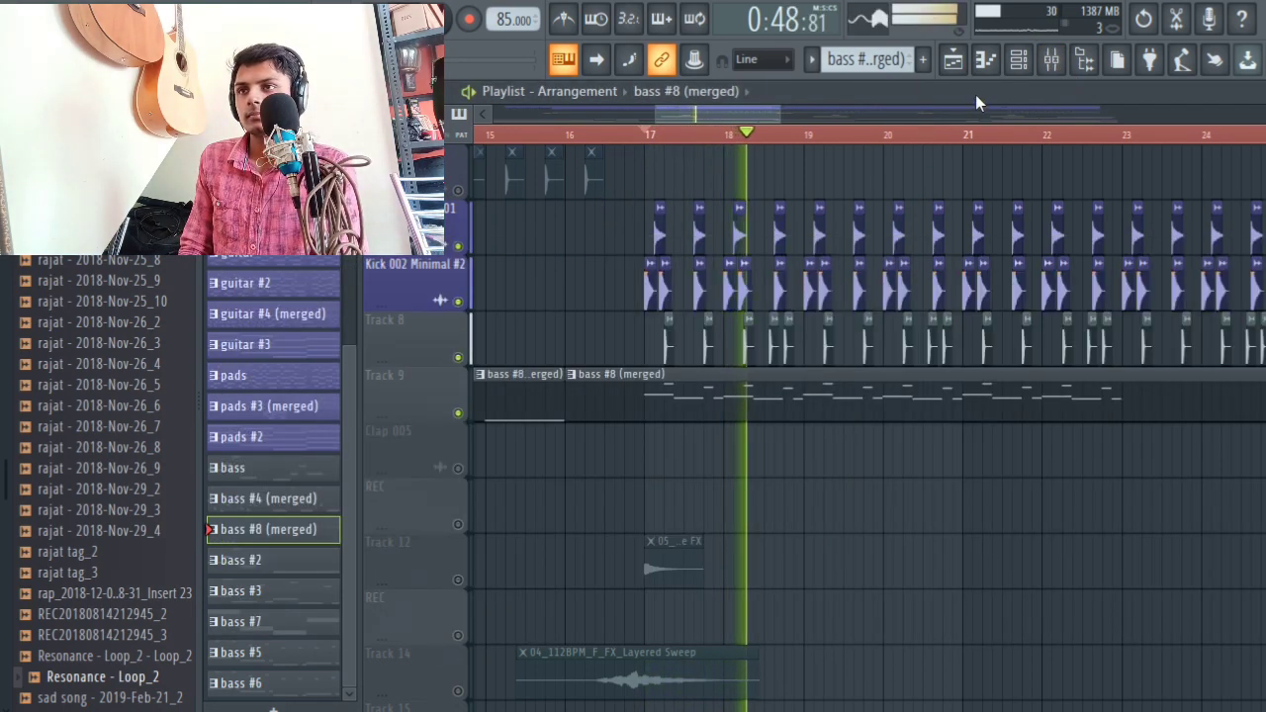
key("space")
Step: Check the channel rack, replay the arrangement from bar 17, and bring up the mixer
left_click(1019, 59)
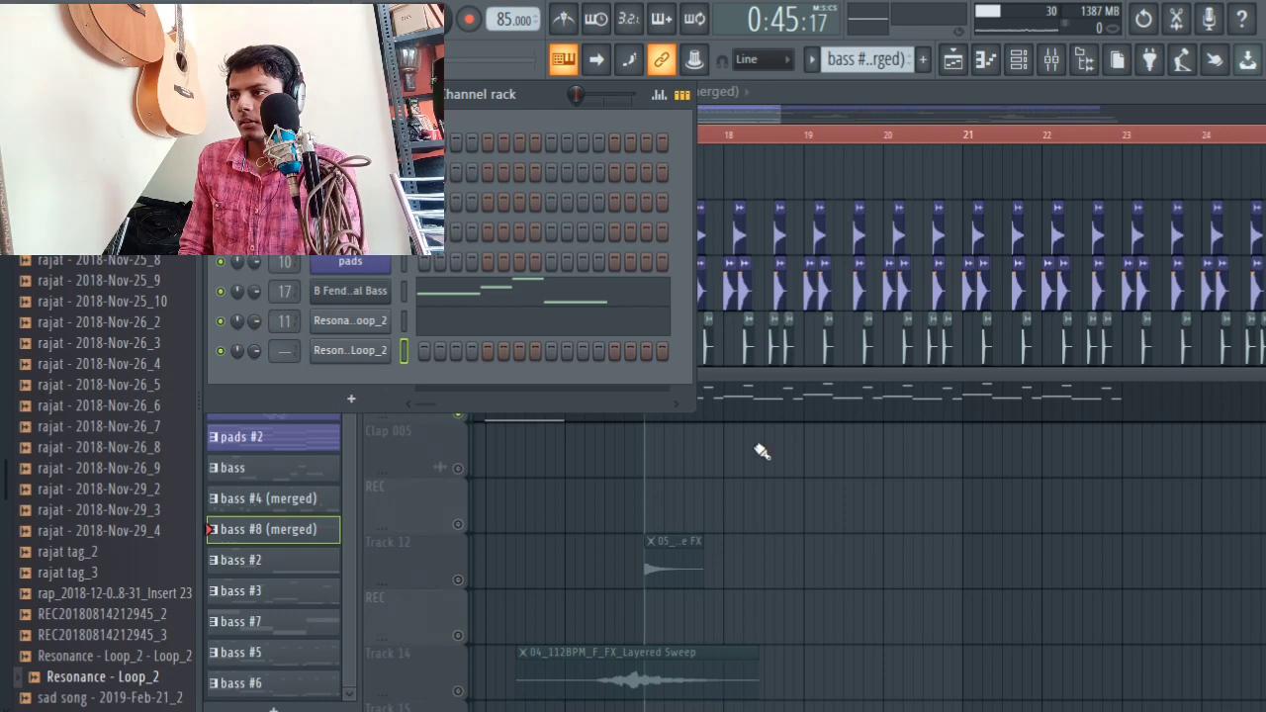
left_click(841, 508)
key("space")
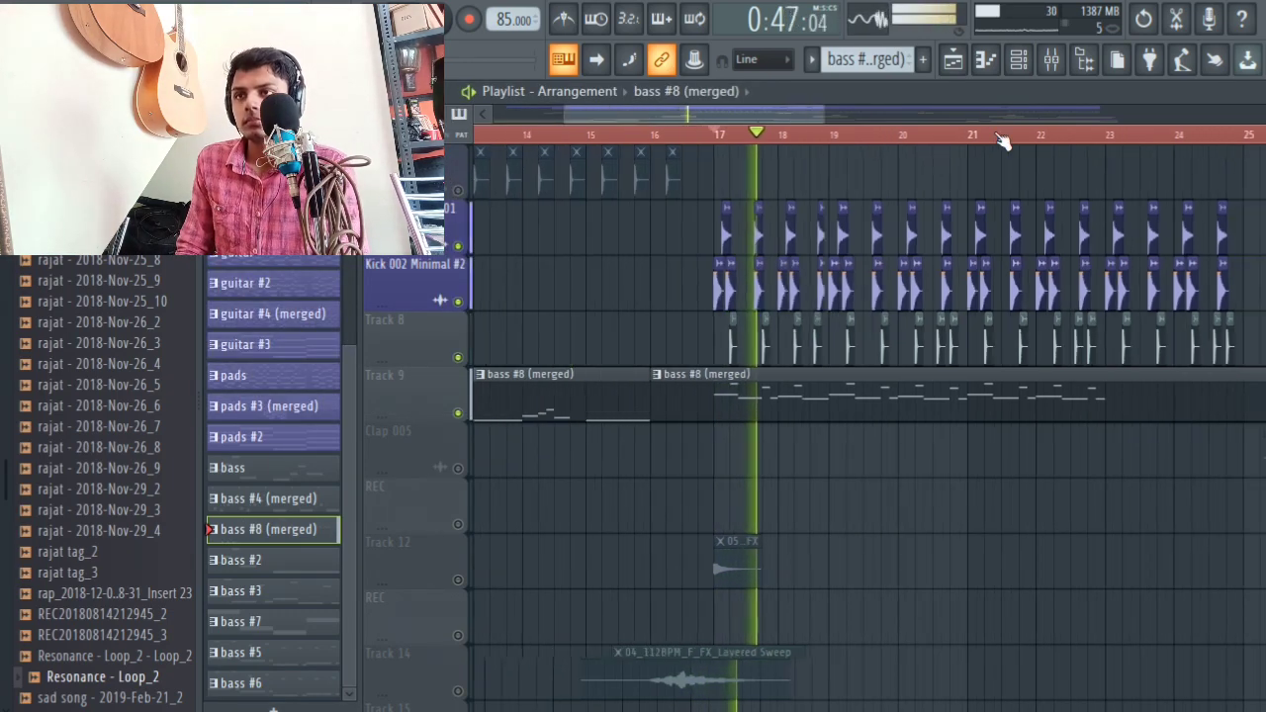
scroll(1000, 133, "down", 3)
left_click(1051, 59)
key("space")
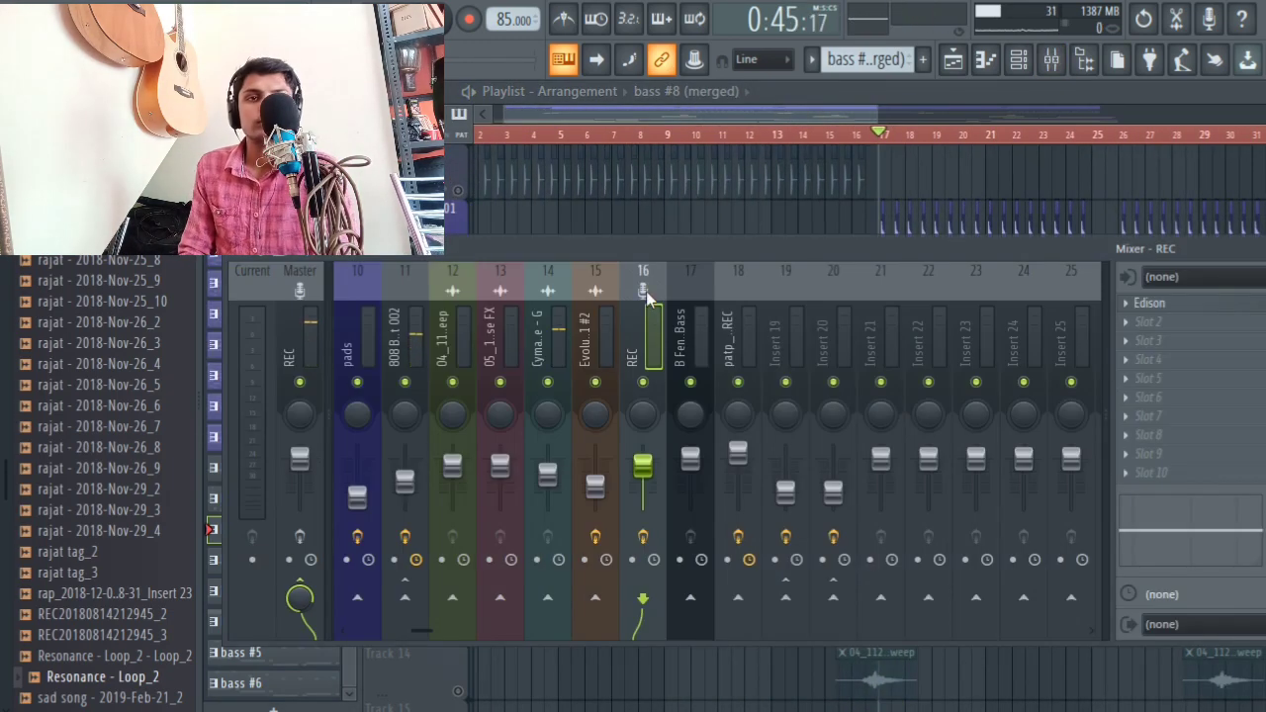
Step: Solo the 808 bass mixer track 11 during playback and select it
scroll(546, 306, "up", 5)
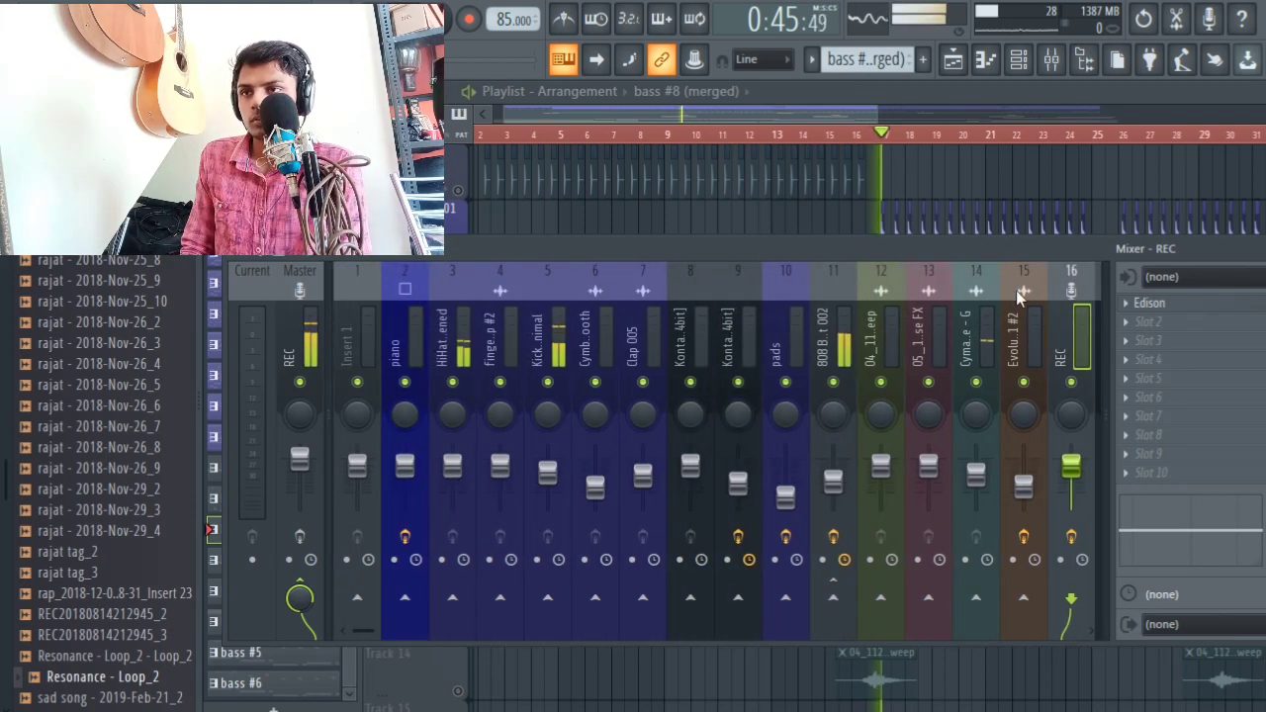
right_click(833, 382)
left_click(833, 333)
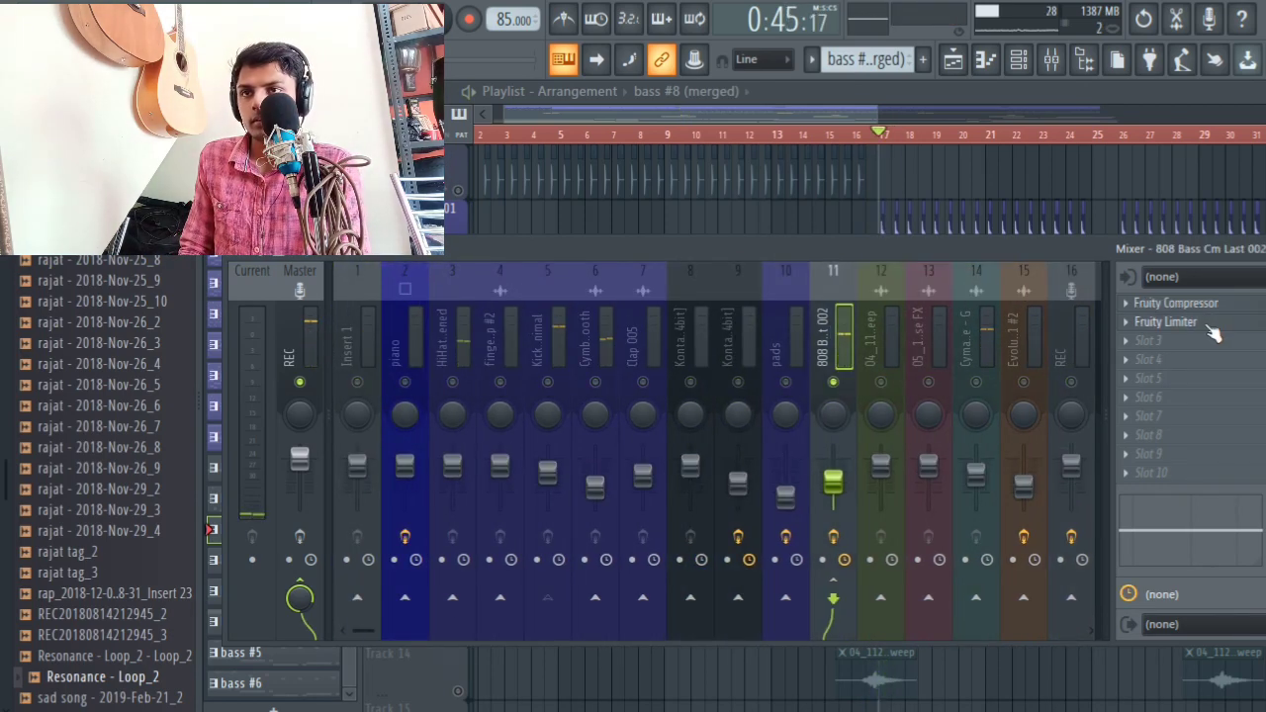
Step: Load the Blower preset in the 808 bass track's Fruity Compressor and close the plugin
left_click(1197, 305)
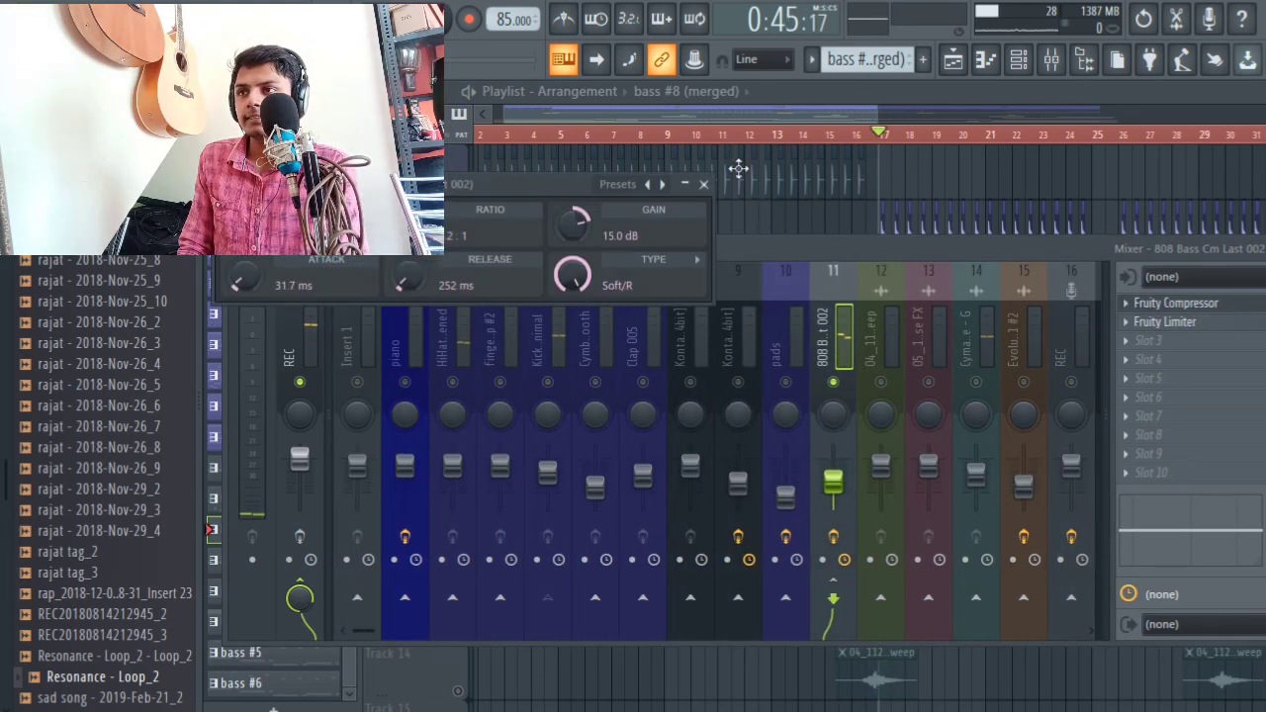
left_click(660, 193)
left_click(704, 216)
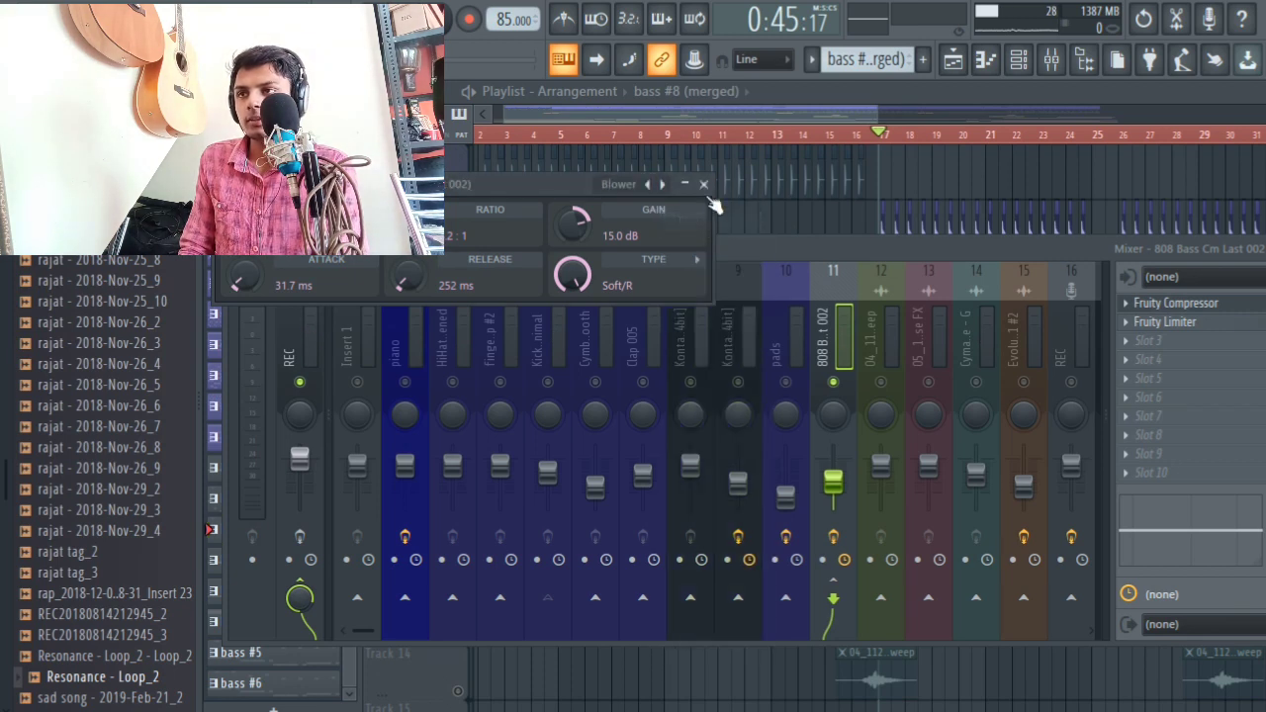
left_click(704, 185)
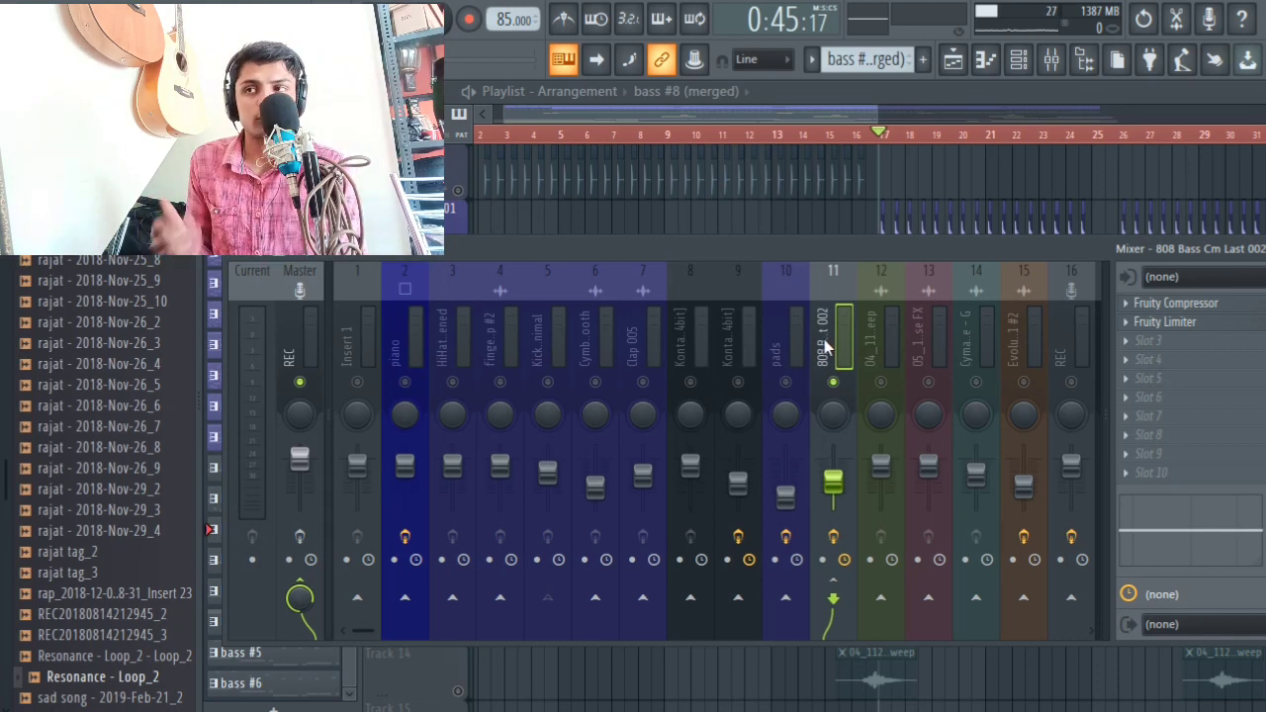
Step: Play the soloed 808 bass and inspect the Fruity Limiter settings on its mixer track
key("space")
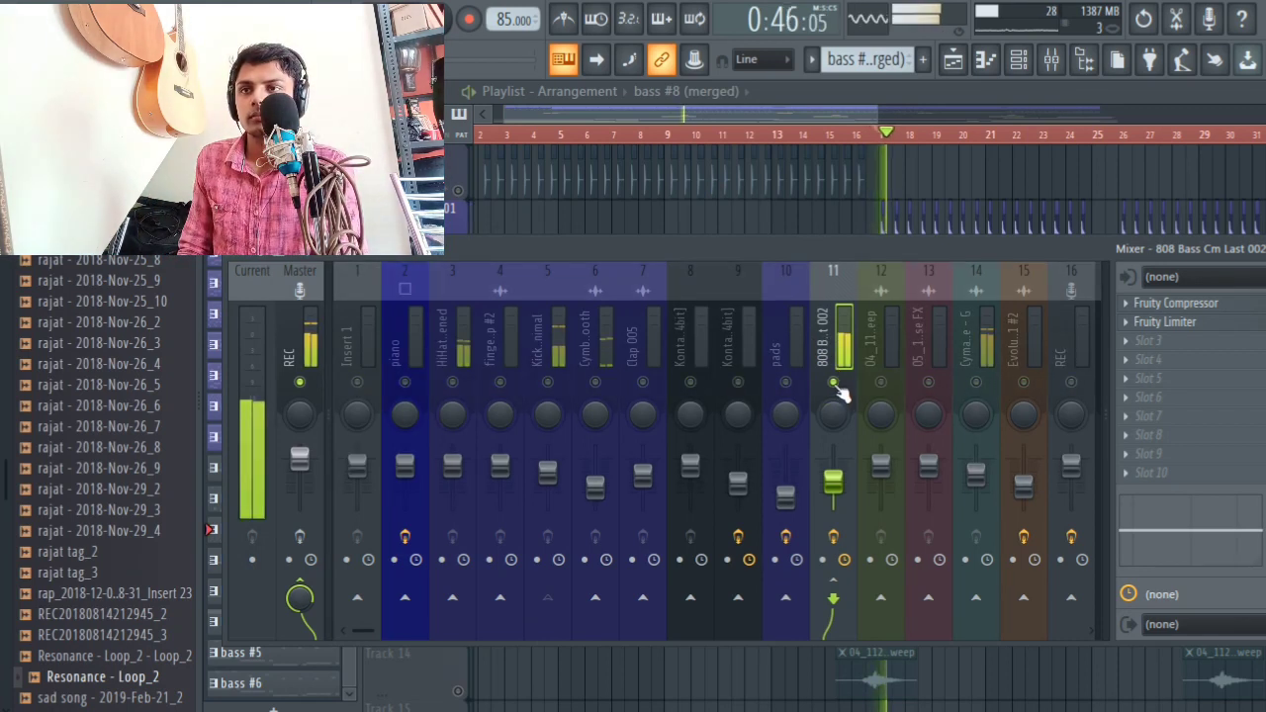
key("space")
left_click(1250, 324)
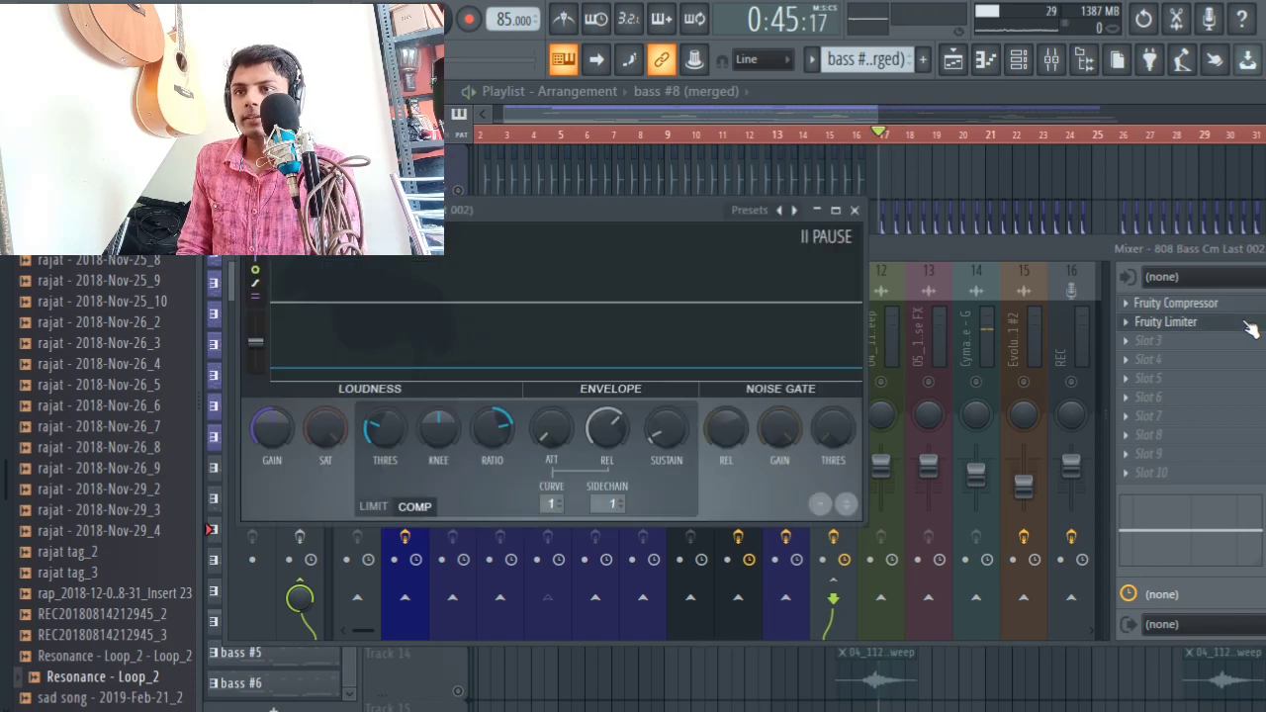
left_click(854, 211)
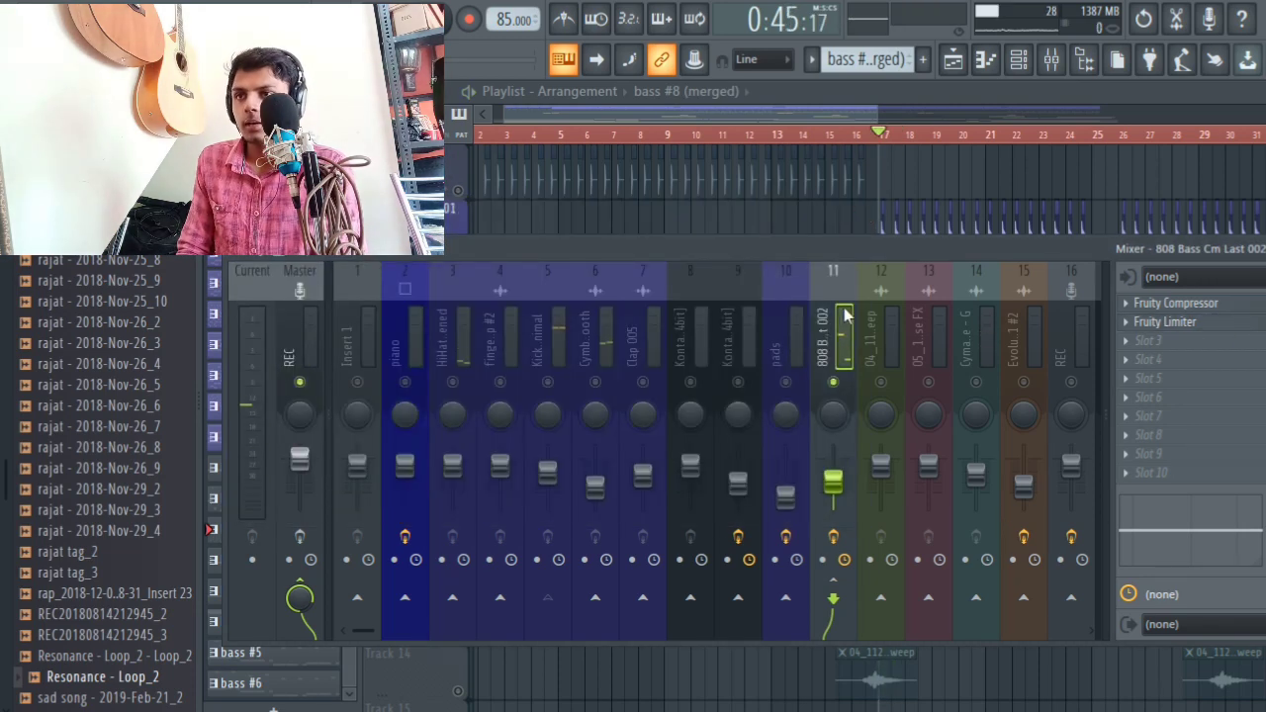
Step: Remove the Kick 002 Minimal track's link to the 808 bass track and recreate it as a sidechain
left_click(551, 321)
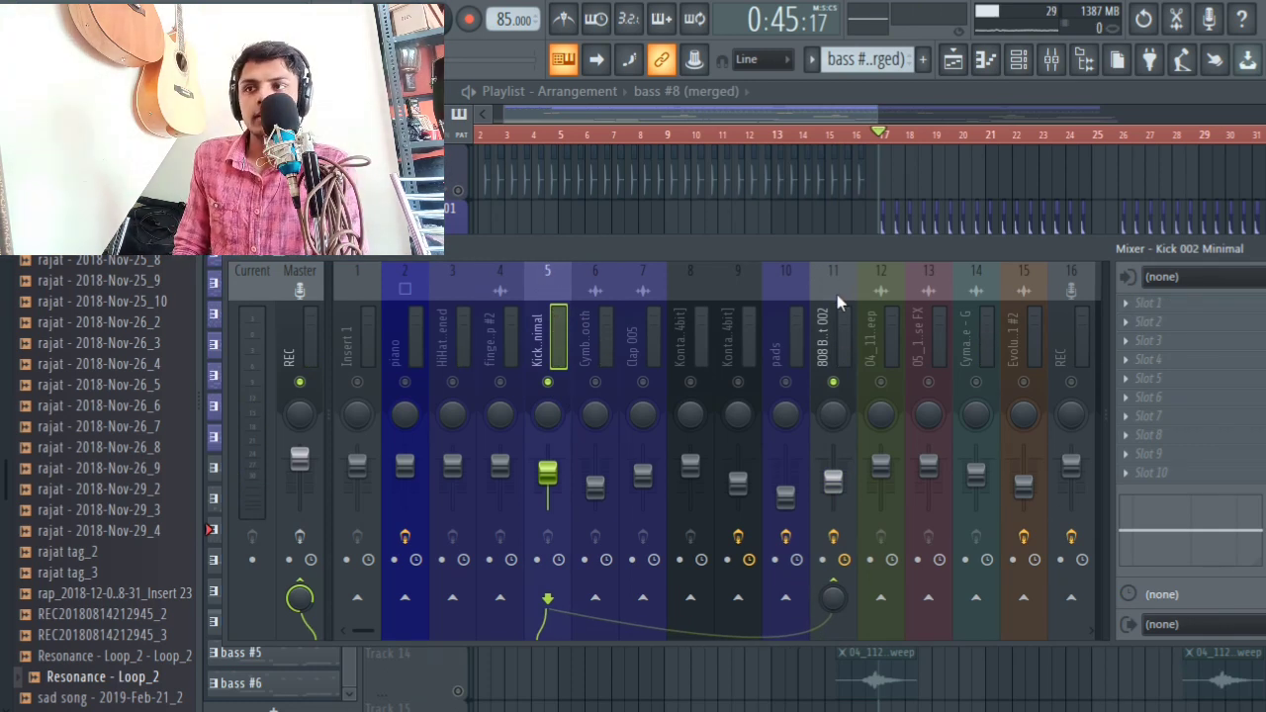
left_click(833, 593)
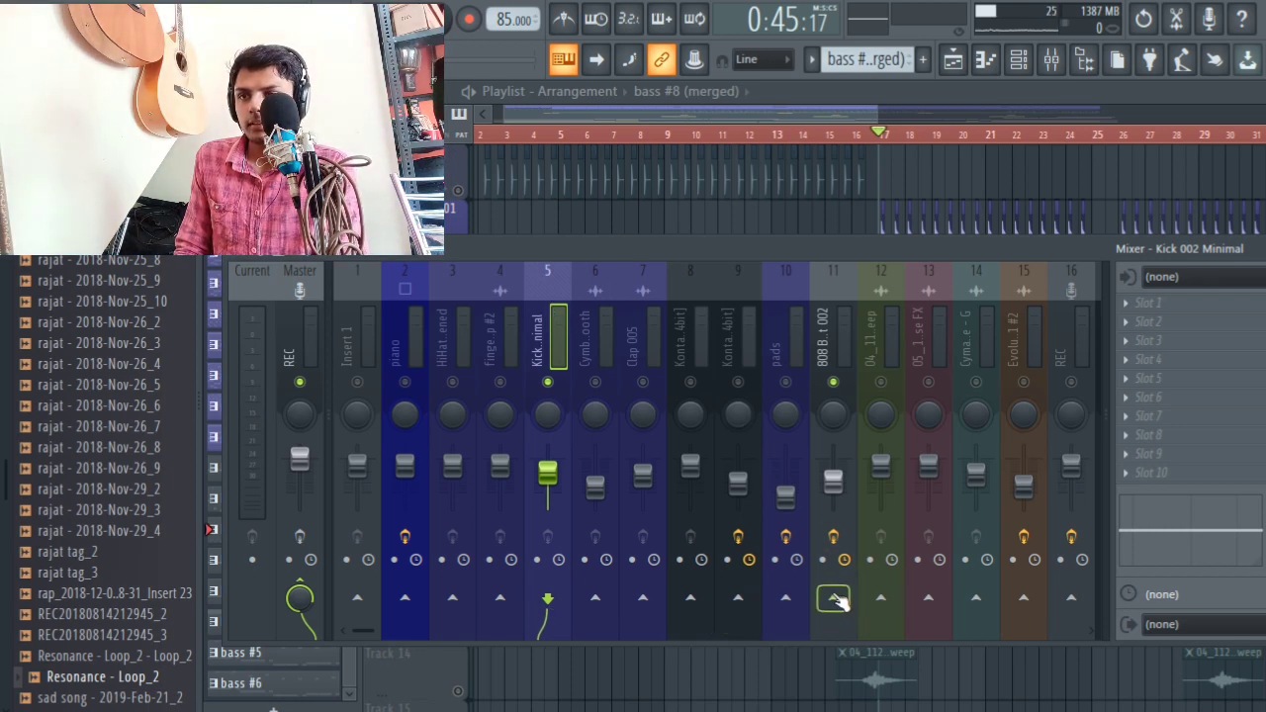
right_click(834, 600)
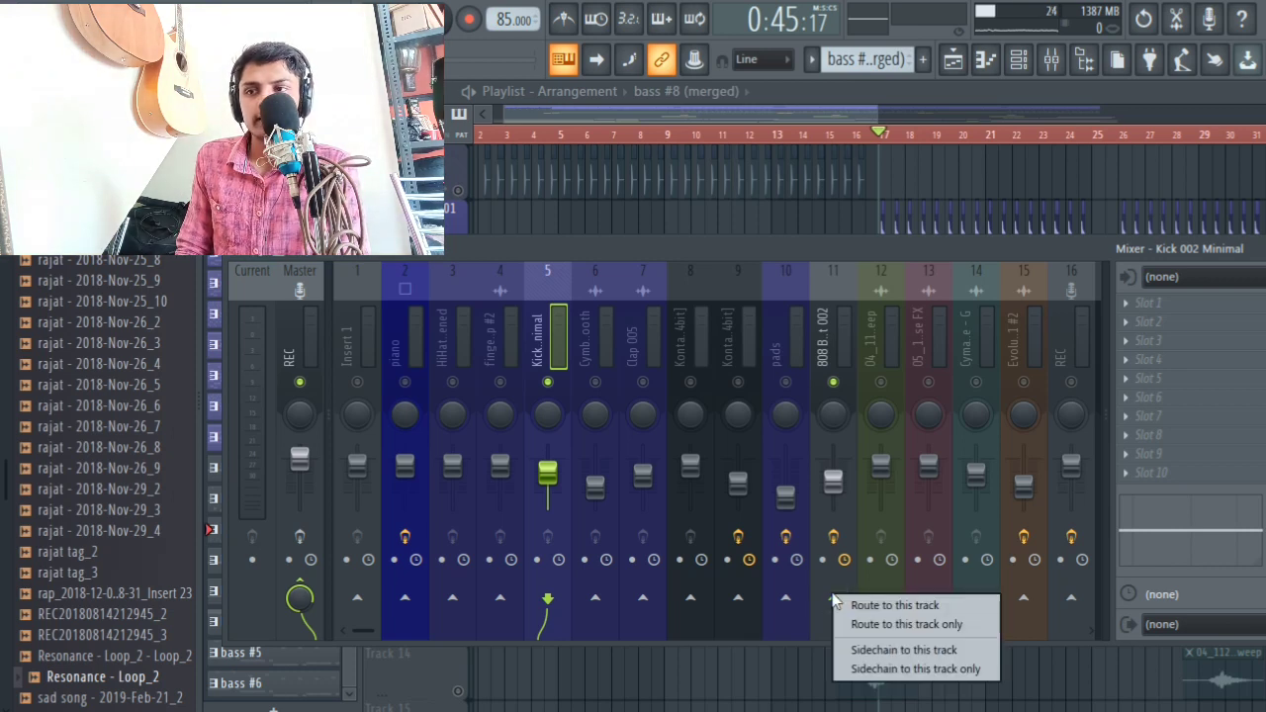
left_click(902, 650)
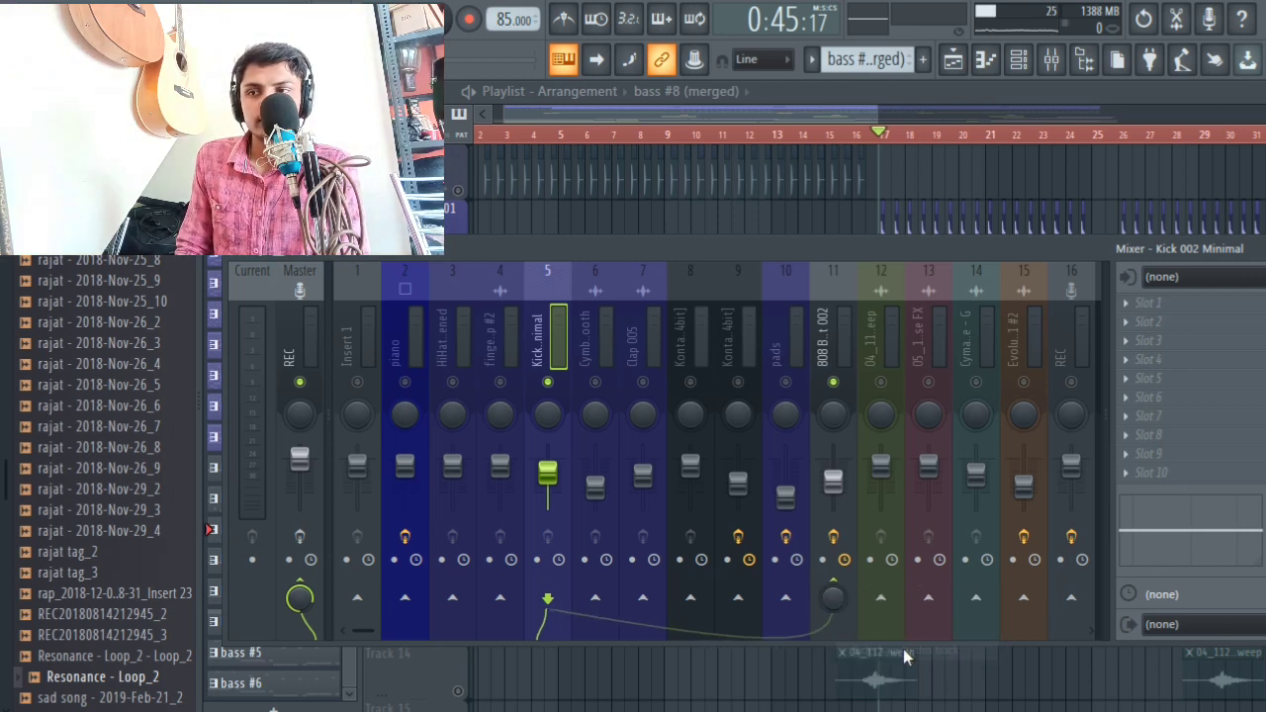
Step: Load the Default preset in the Fruity Limiter on the 808 bass track
left_click(854, 333)
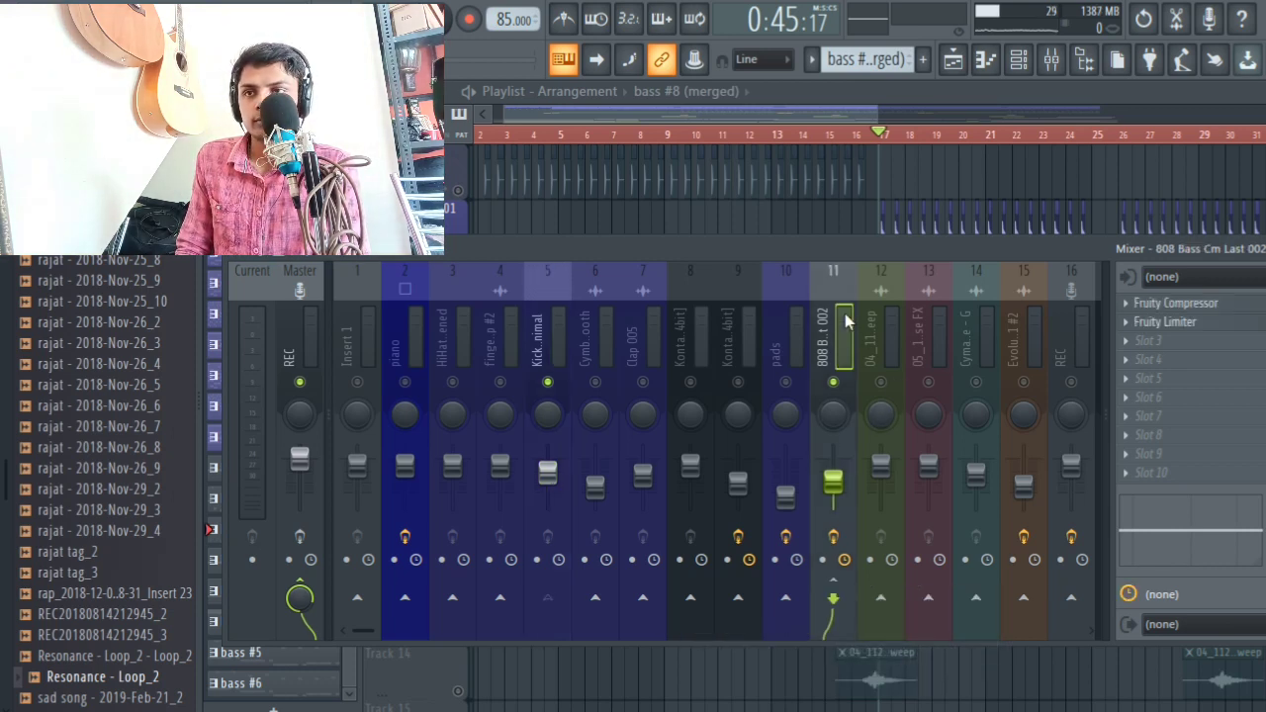
left_click(1208, 331)
left_click(791, 210)
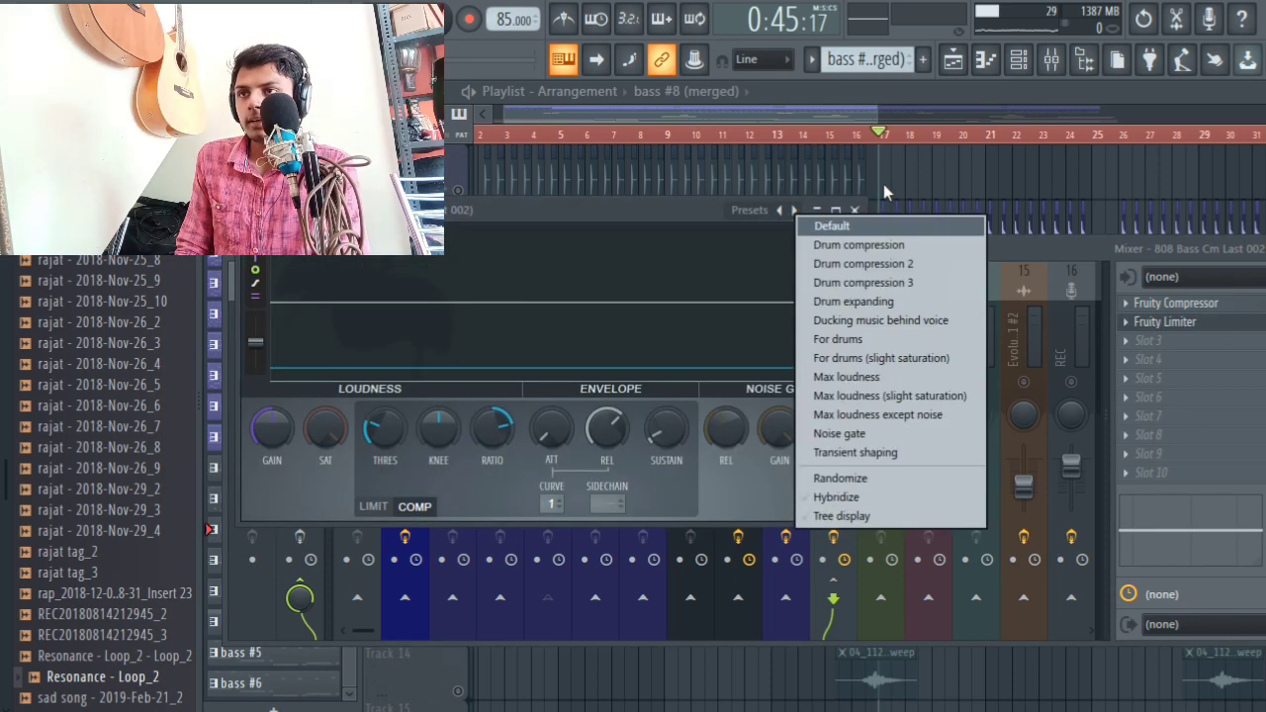
left_click(877, 227)
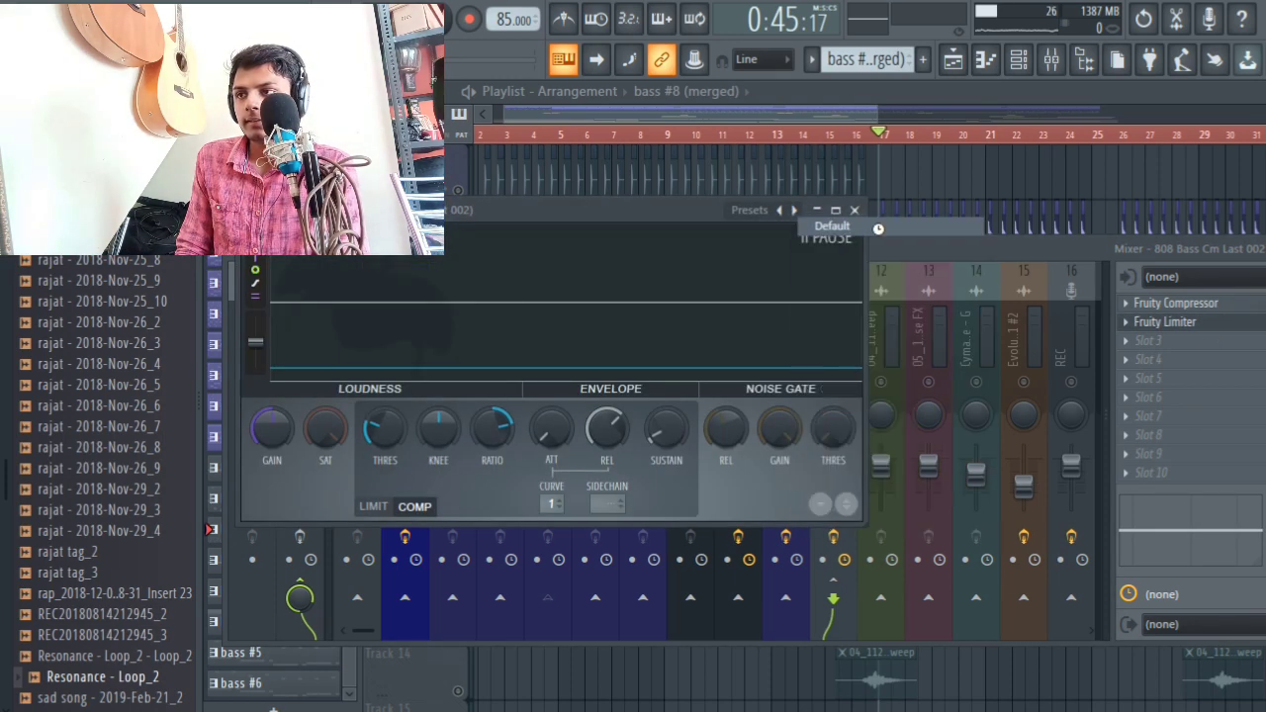
Step: Set the limiter's COMP section to use Kick 002 Minimal as its sidechain input, and close the plugin
left_click(415, 506)
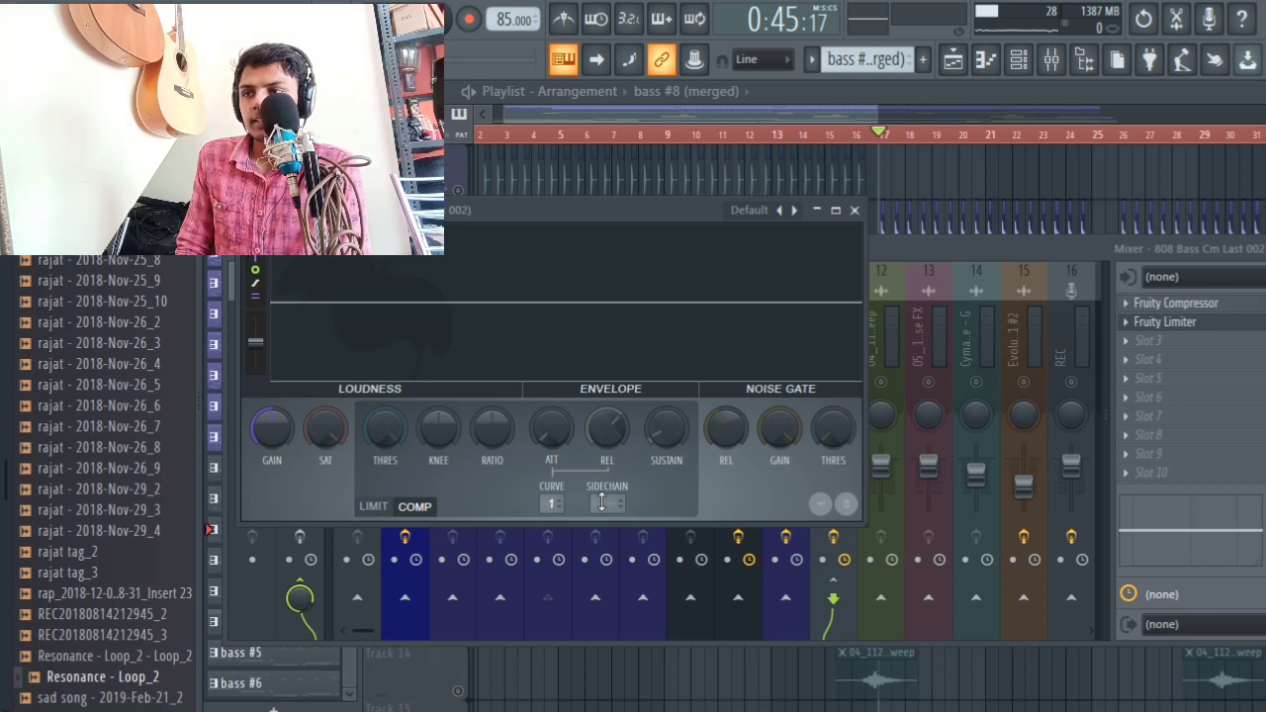
left_click(600, 503)
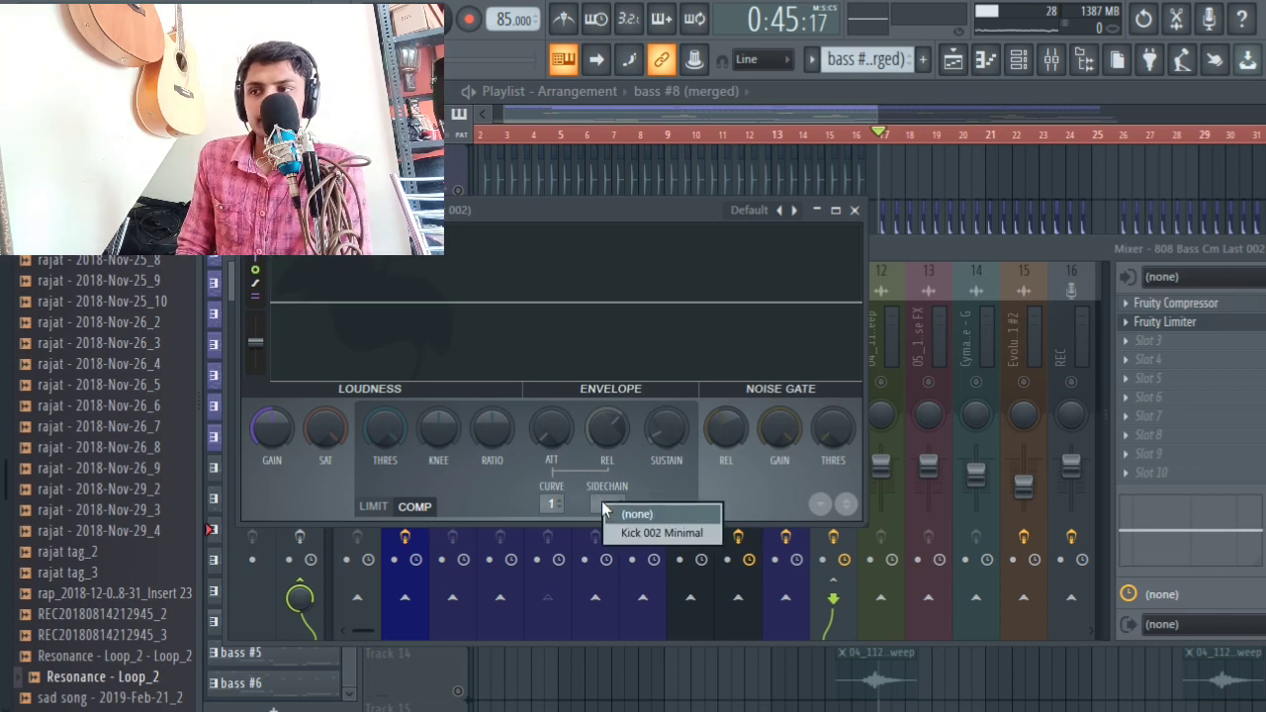
left_click(662, 533)
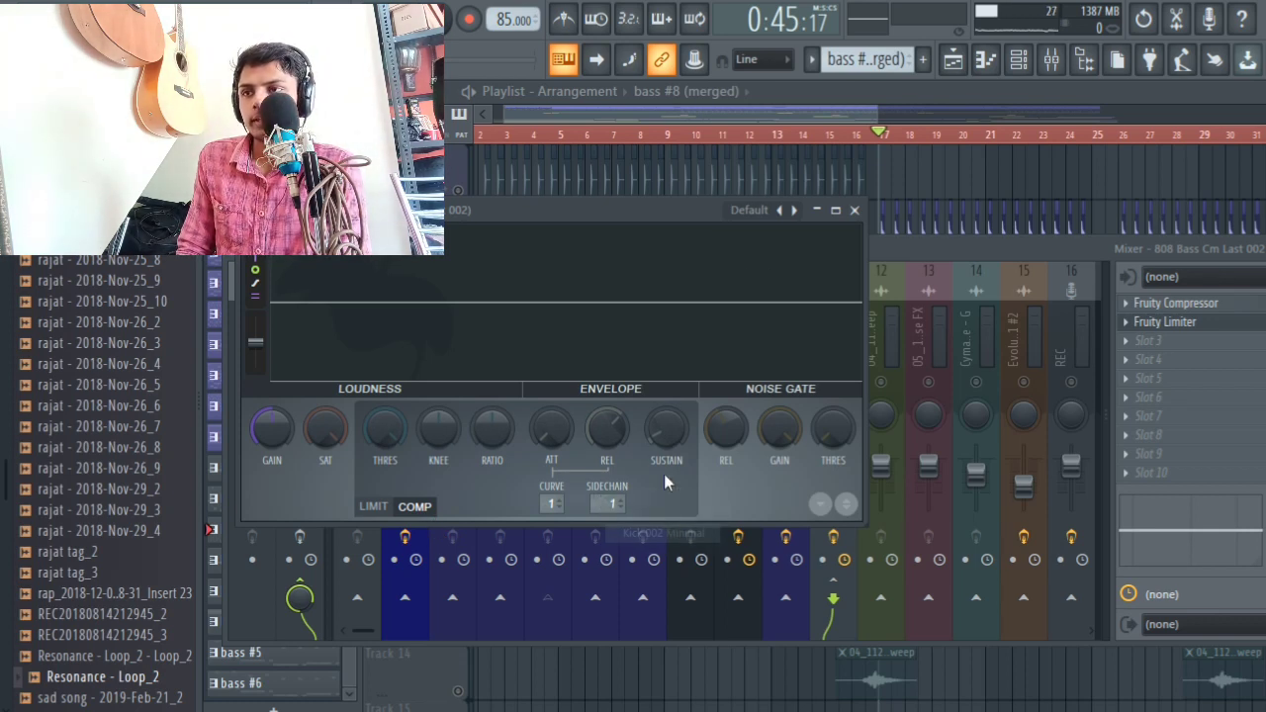
left_click(855, 210)
Step: Select the kick's mixer track and audition individual drum tracks in the playlist while checking their mixer meters
left_click(537, 314)
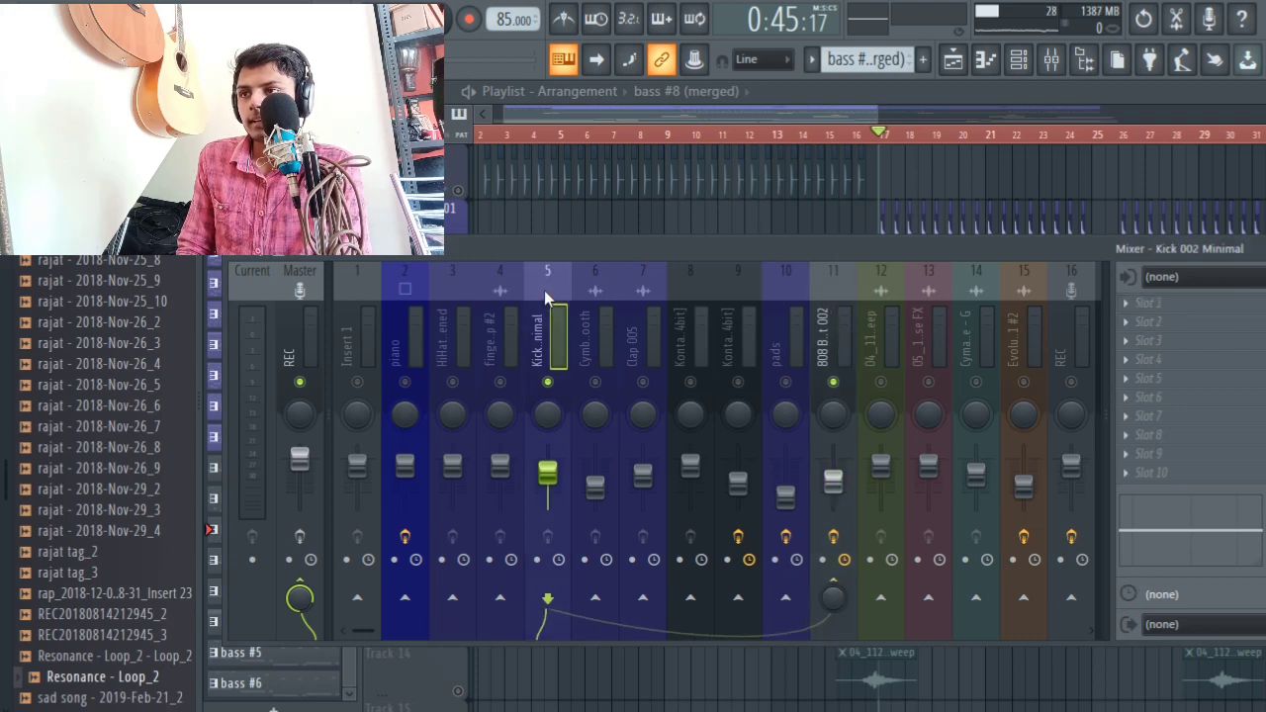
key("F9")
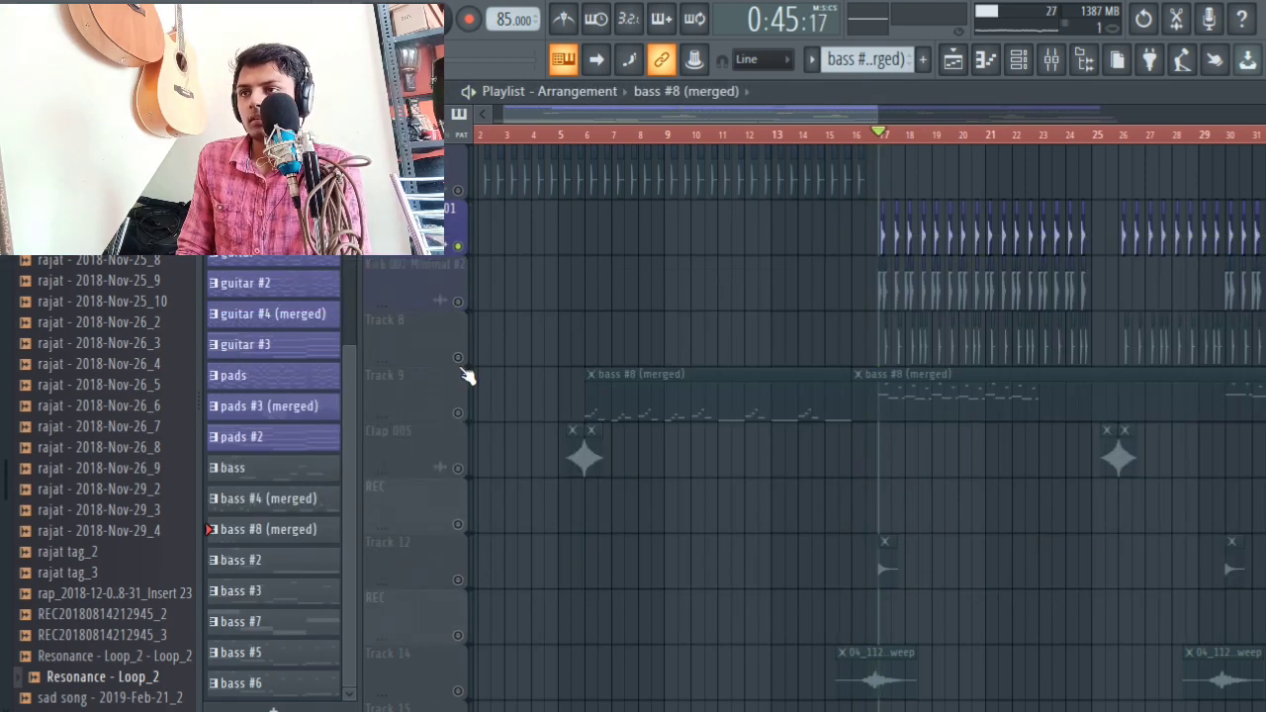
key("space")
key("F9")
key("space")
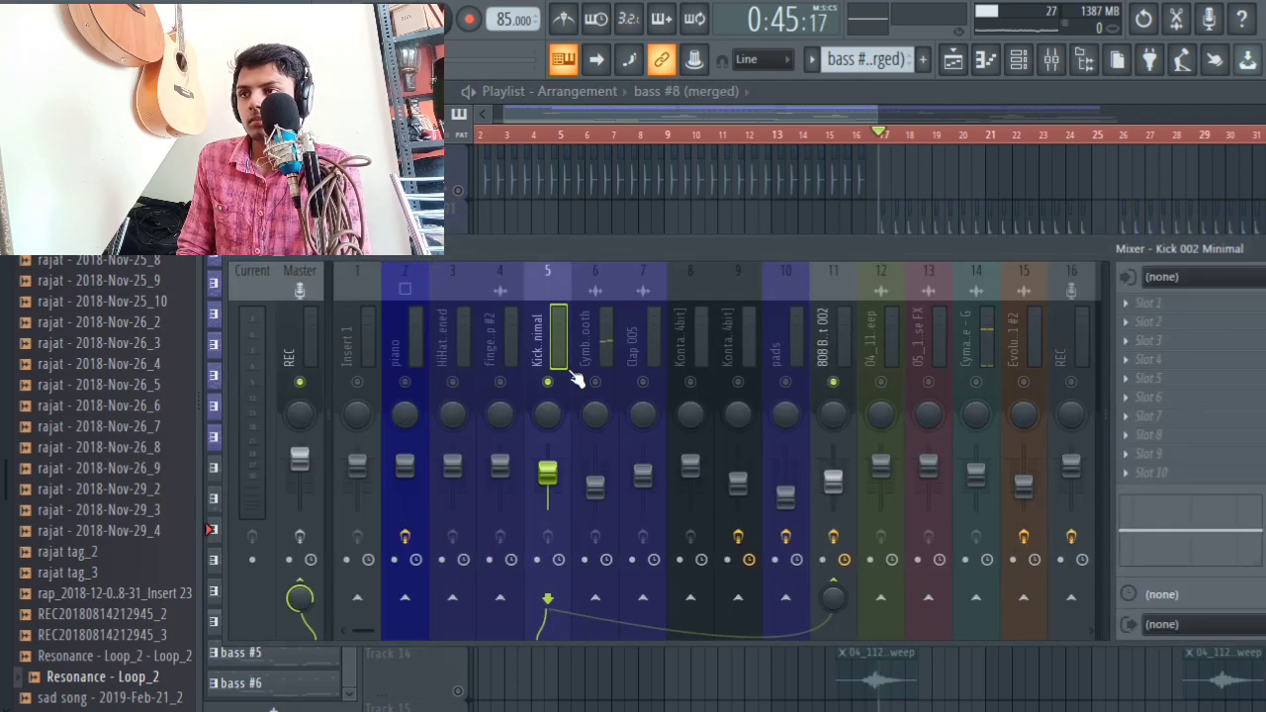
key("space")
key("F9")
key("space")
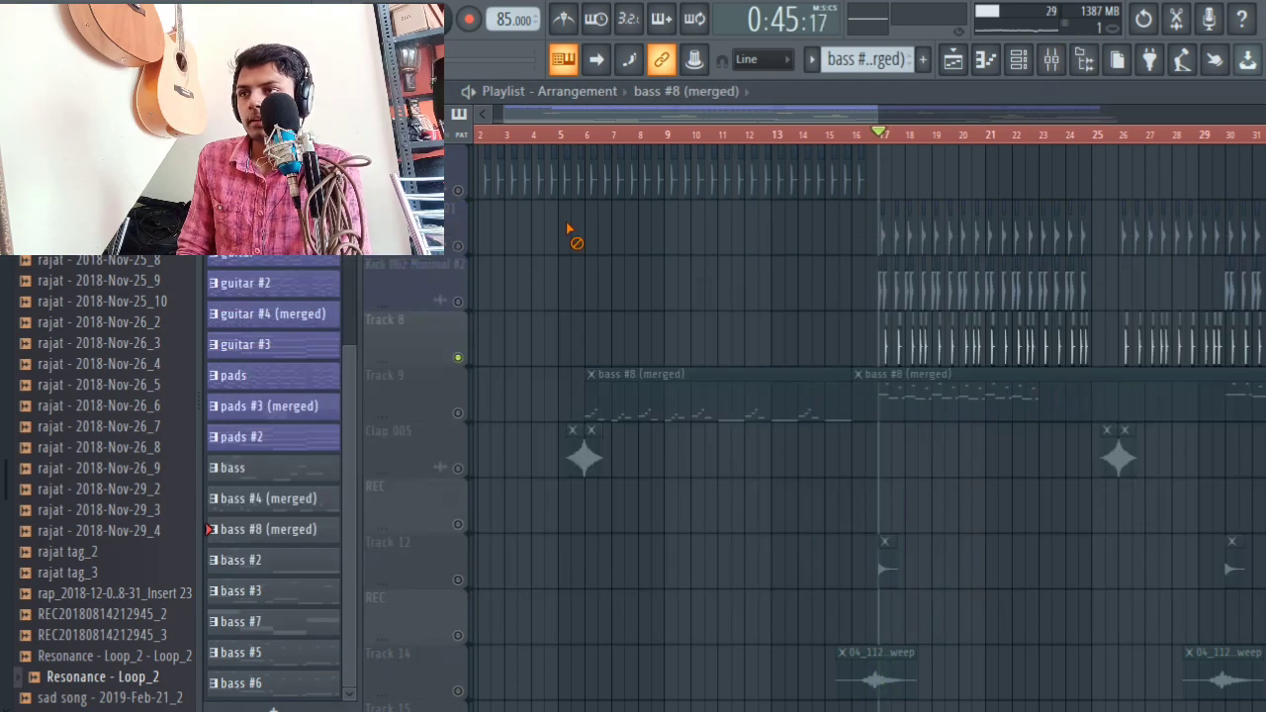
Step: Play the Kick 002 Minimal #2 playlist track from bar 17 and check the kick and 808 bass mixer tracks
key("space")
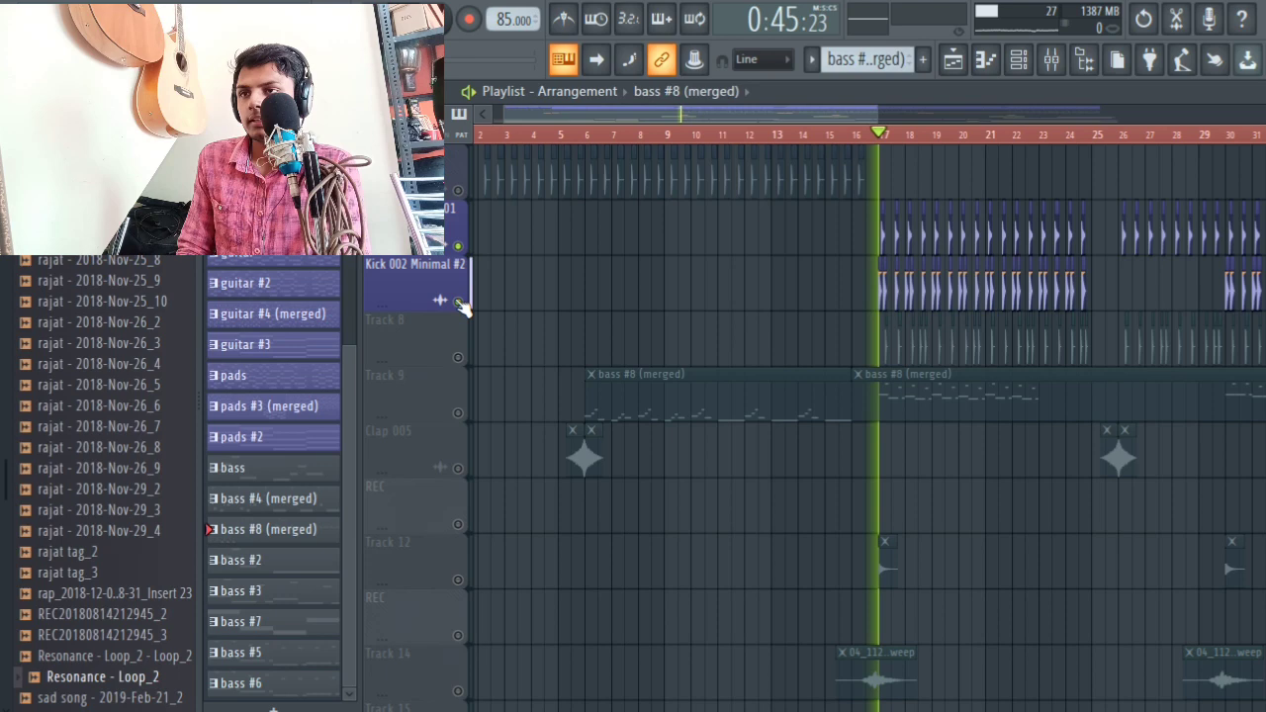
left_click(1051, 61)
left_click(833, 332)
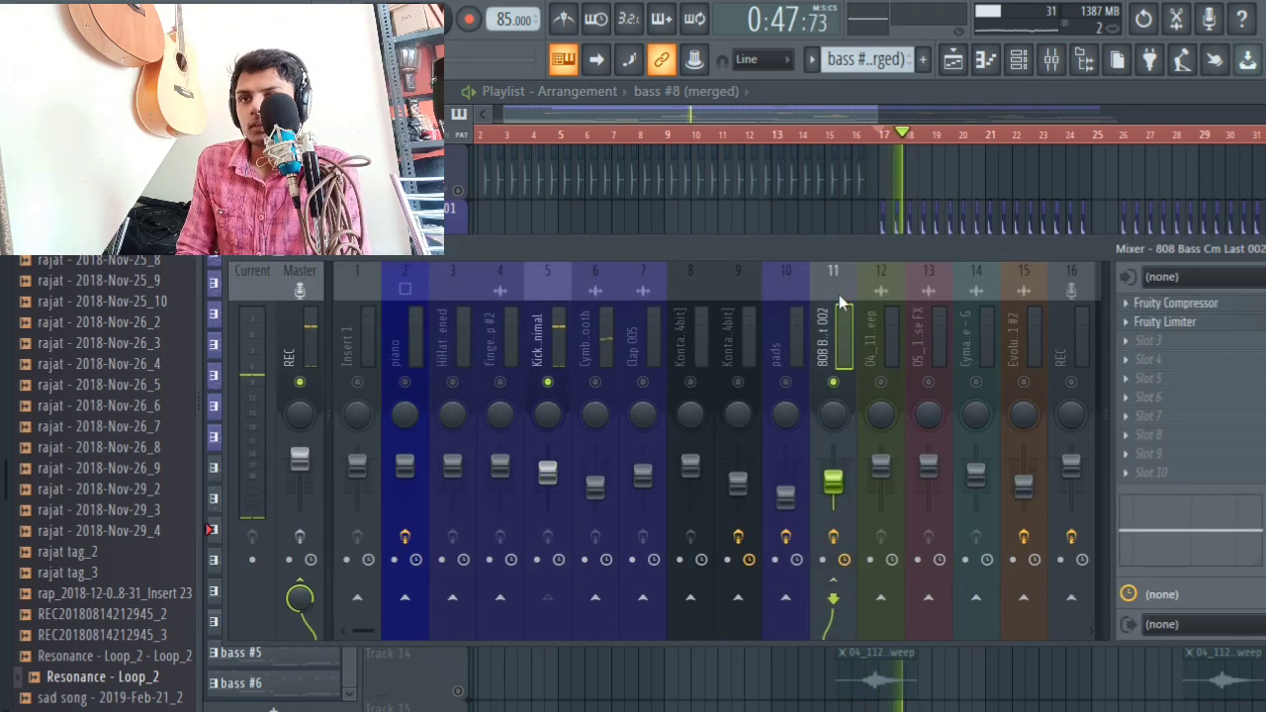
key("space")
Step: Play the bass playlist track from bar 17 and check the 808 bass level in the mixer
key("F9")
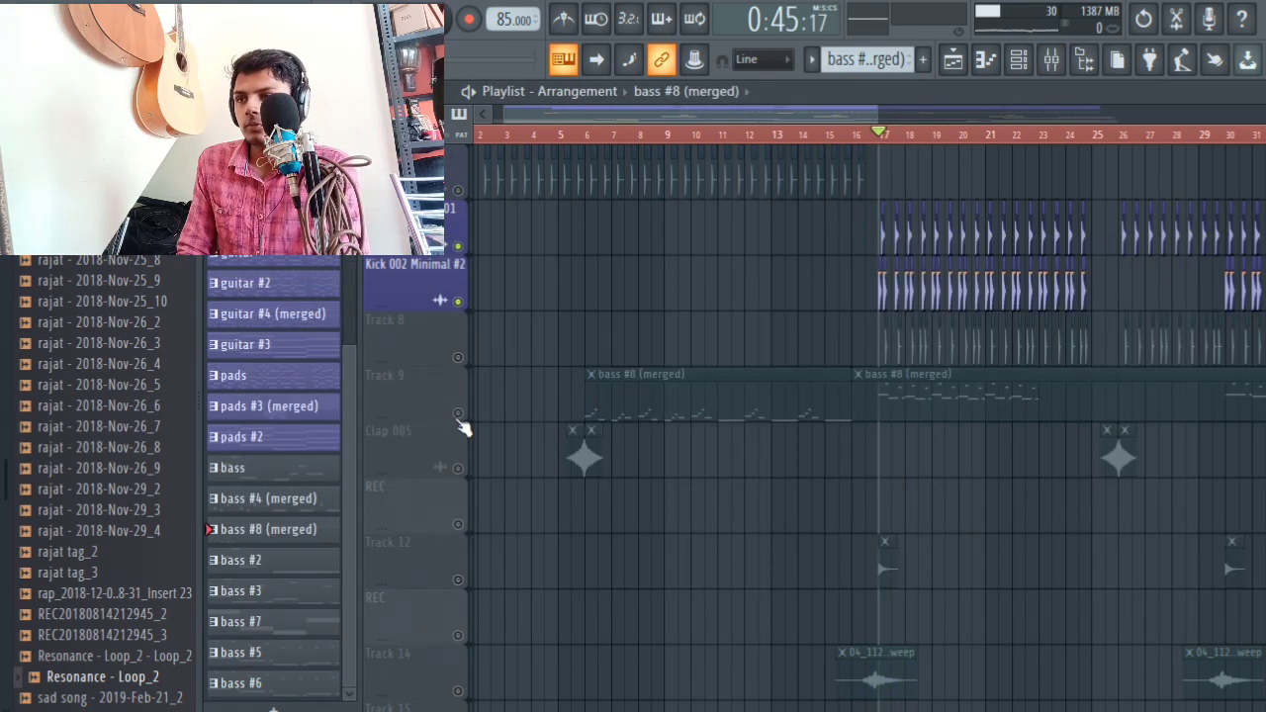
key("space")
left_click(1051, 65)
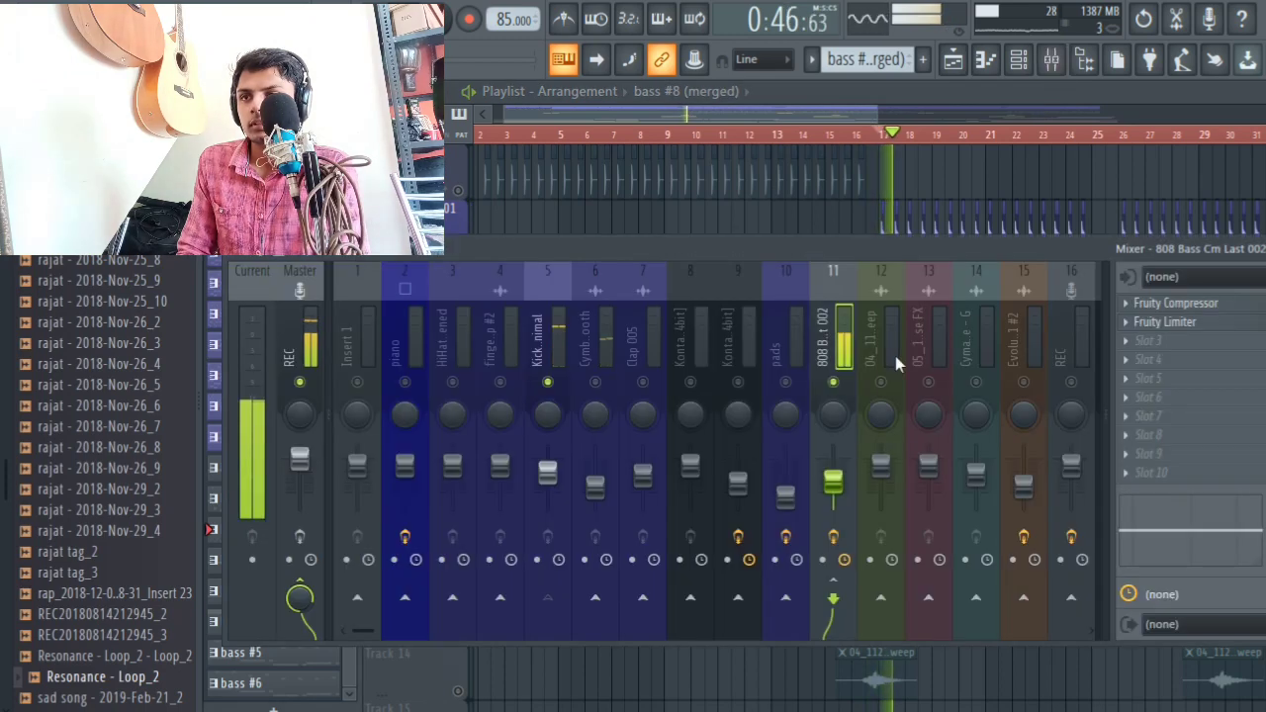
key("space")
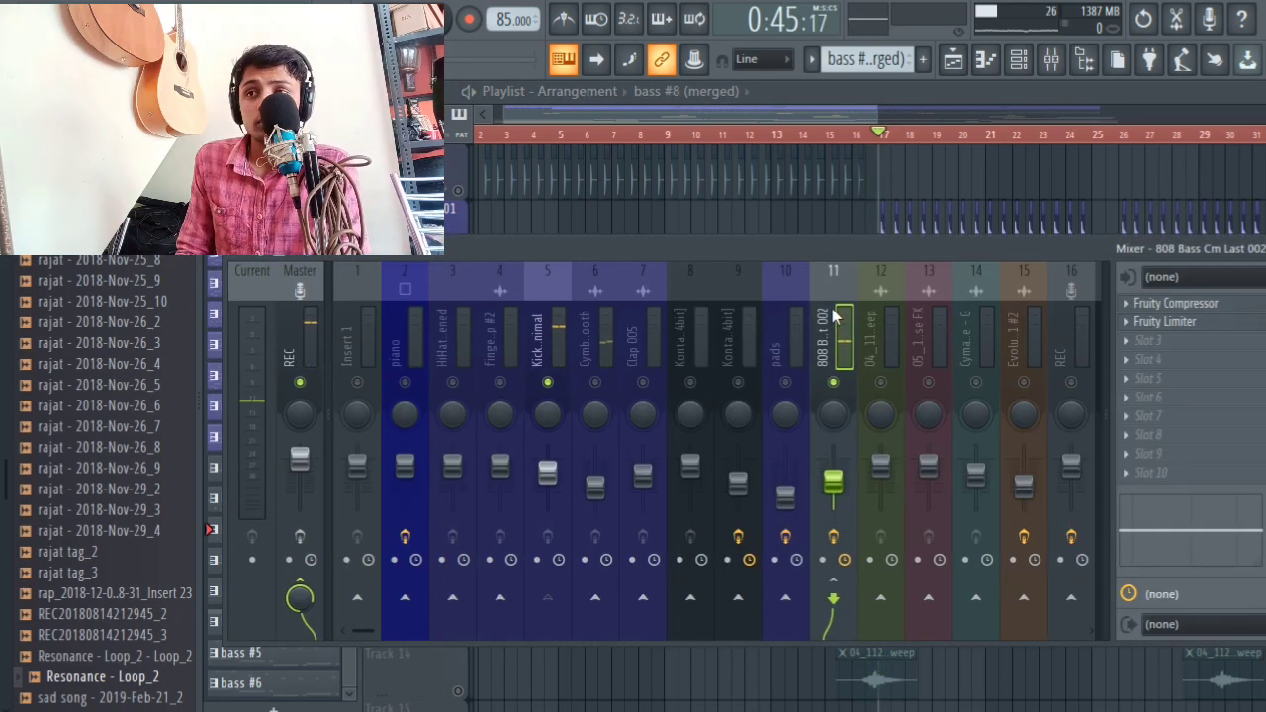
Step: Lower the threshold and raise the ratio of the Fruity Limiter's compressor on the 808 bass track
left_click(1209, 329)
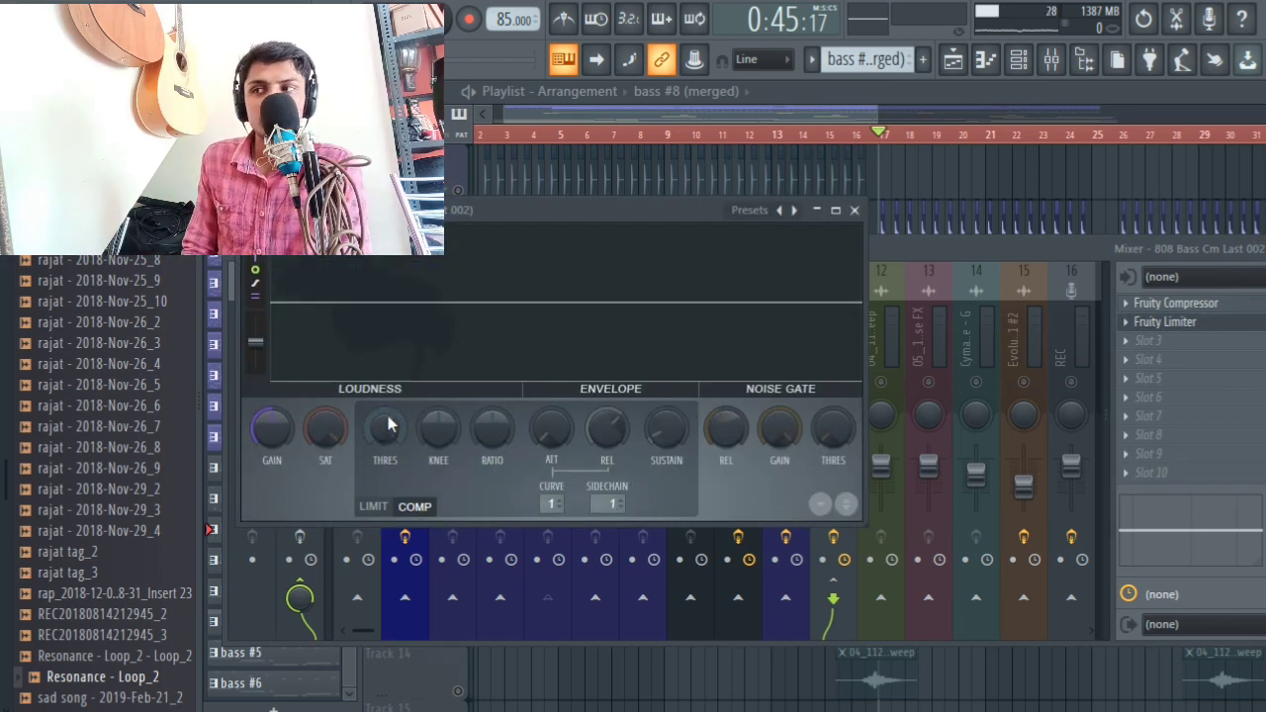
left_click_drag(385, 428, 384, 471)
left_click_drag(491, 431, 492, 404)
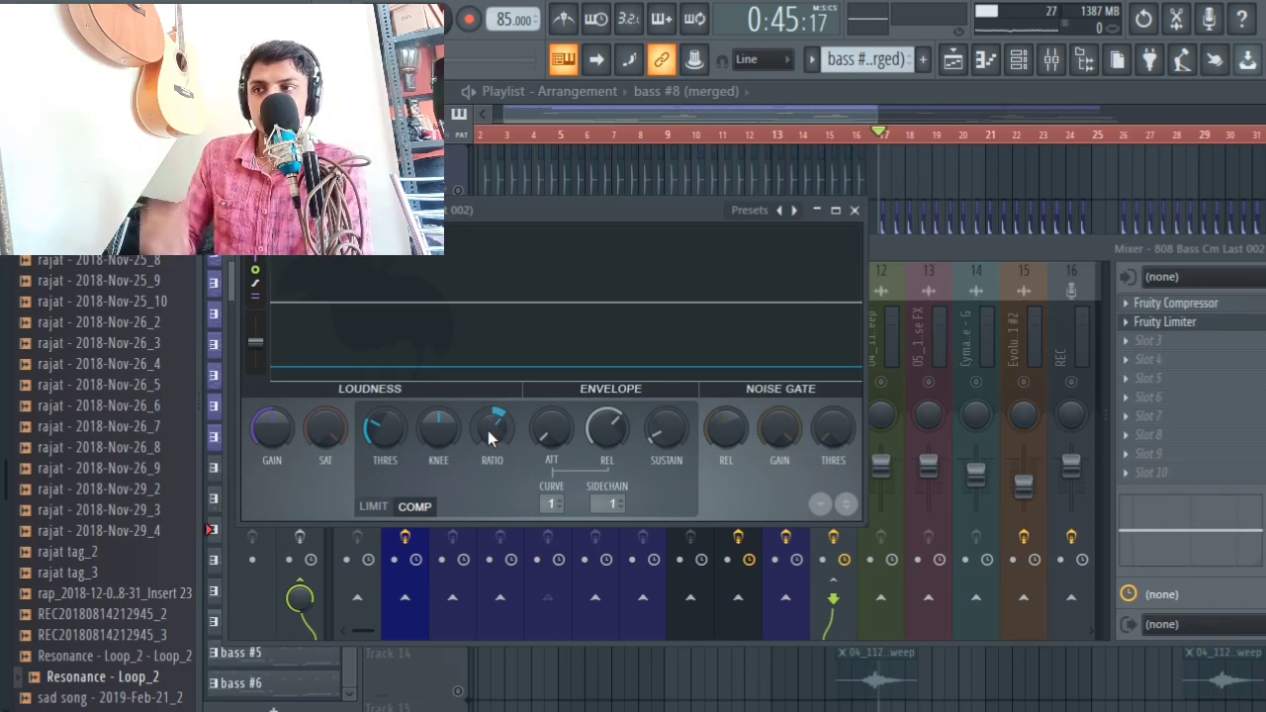
Step: Play the kick and 808 bass from bar 17 to check the sidechain compression in the Fruity Limiter, and close the plugin and mixer
key("space")
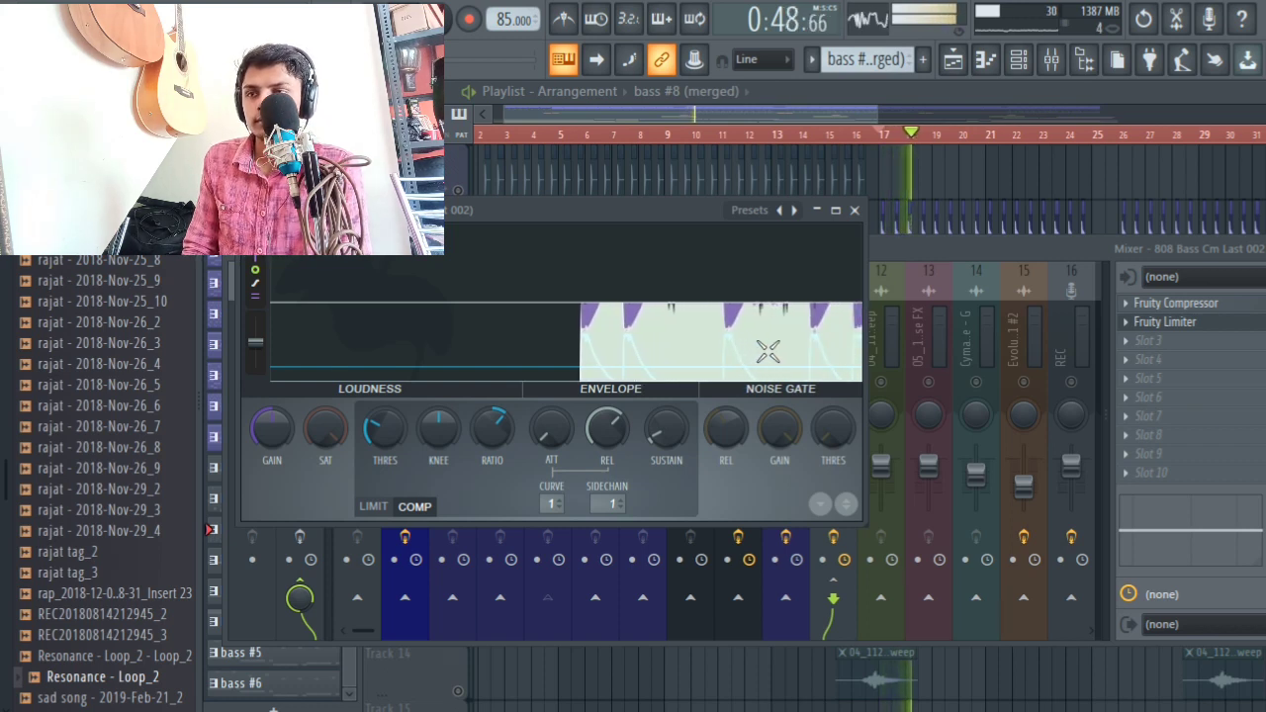
key("space")
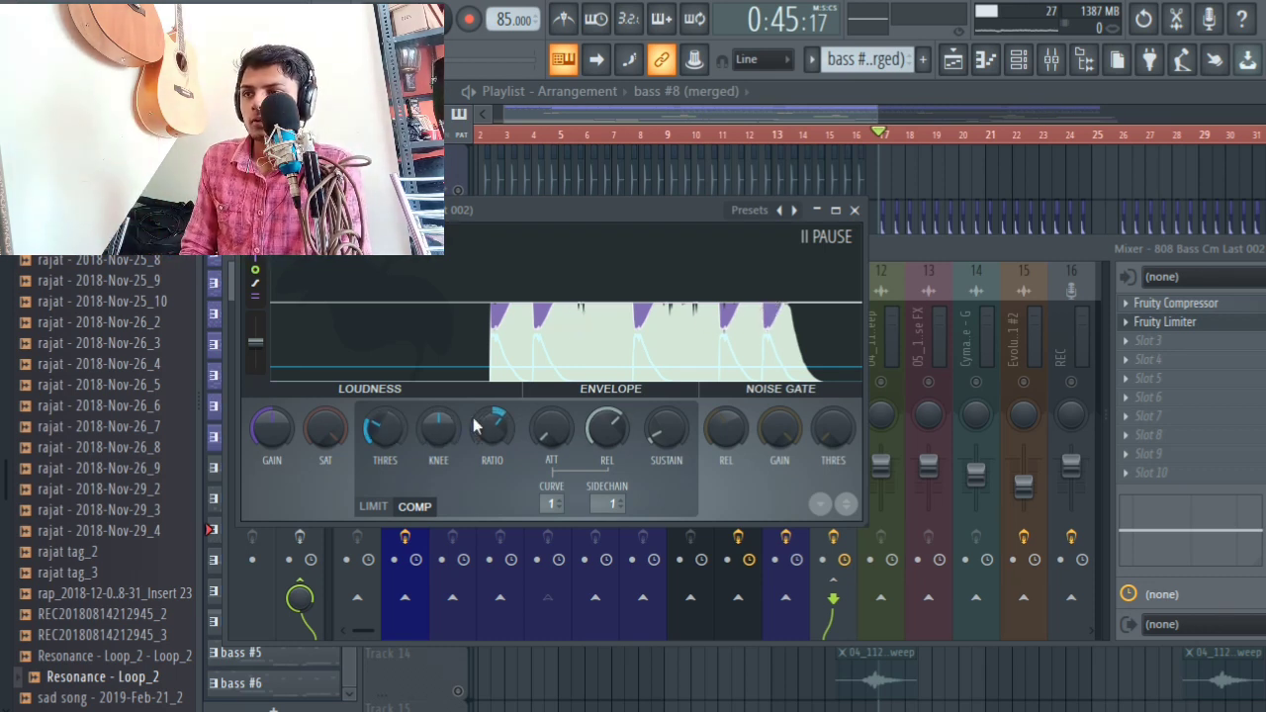
key("space")
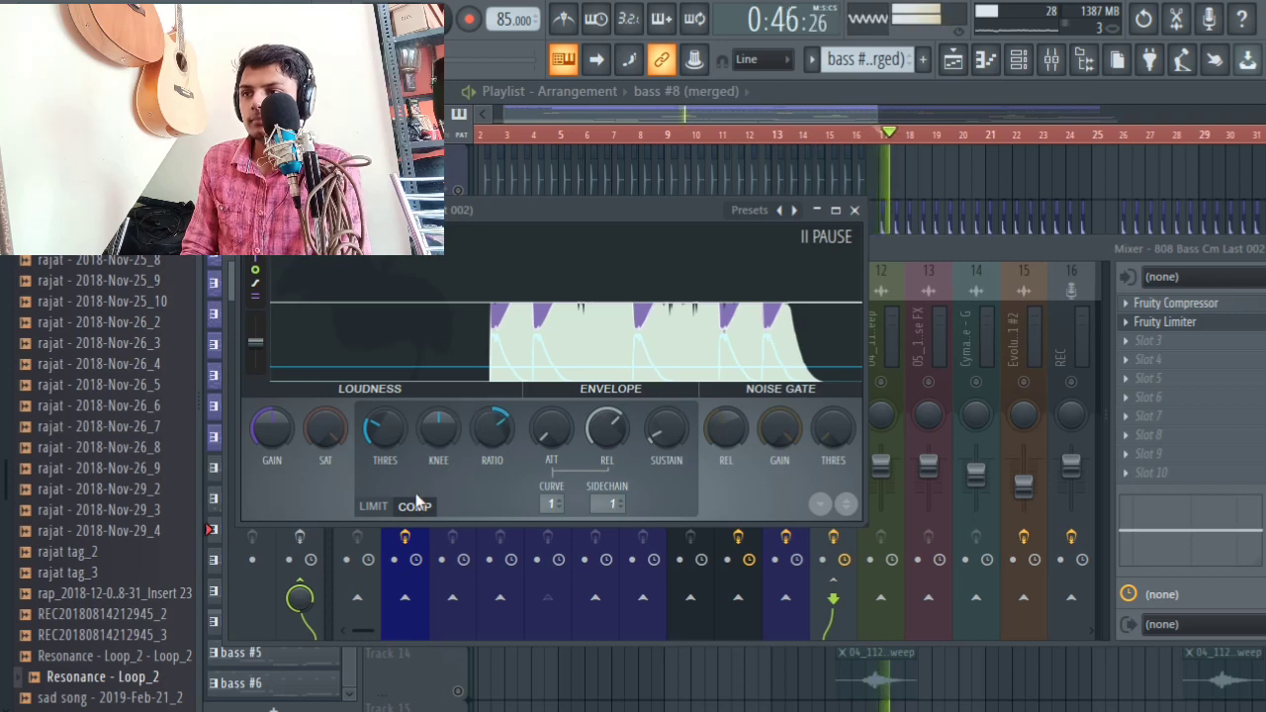
left_click(855, 210)
key("space")
key("F9")
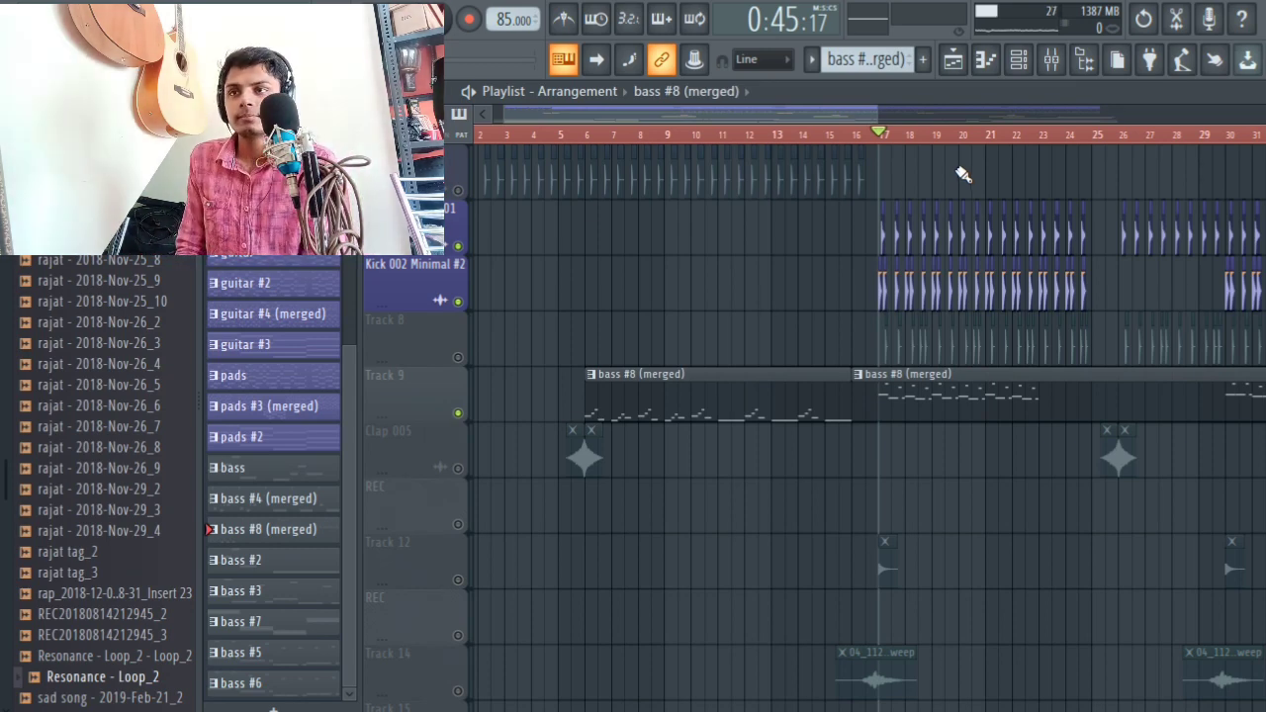
Step: Unmute the piano, guitar, pads, finger snap, percussion and effect tracks in the playlist alongside the kick, cymbal and bass
left_click(1052, 59)
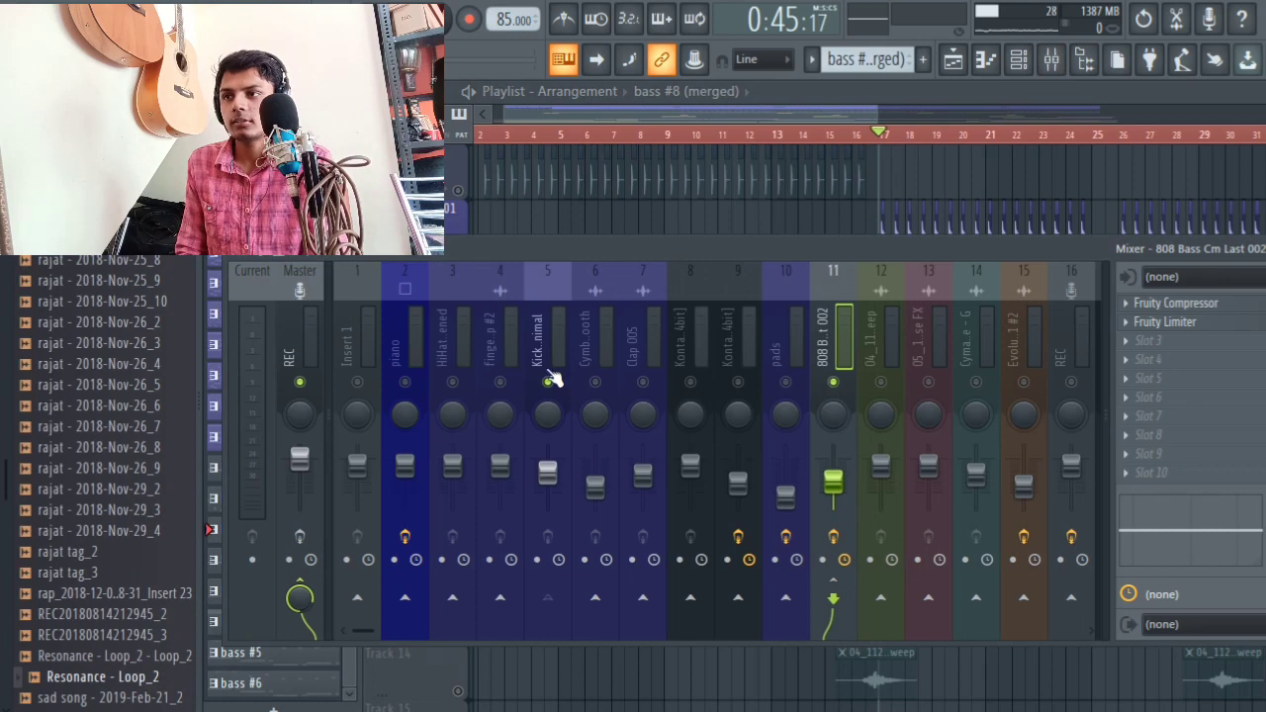
key("F9")
scroll(521, 331, "up", 5)
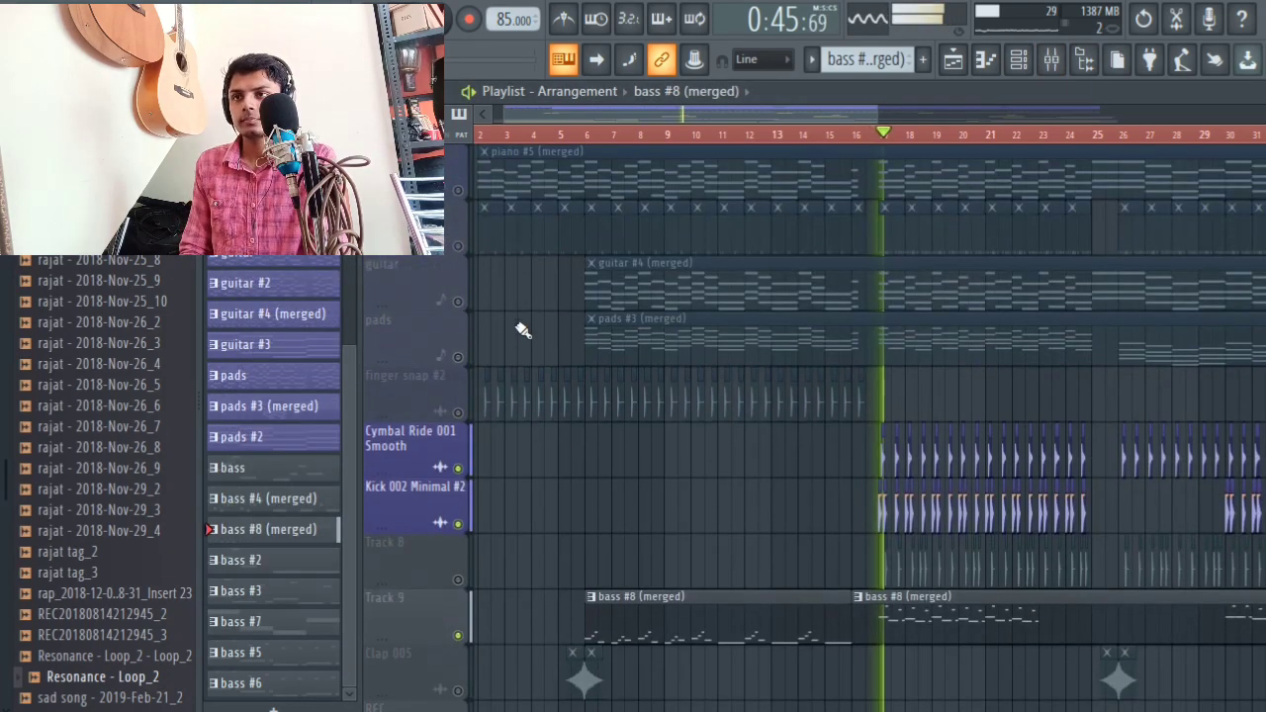
left_click(438, 352)
left_click(459, 358)
Step: Play the full instrumental from bar 17 into bar 27, following the drum, bass and crash clips across the arrangement
key("space")
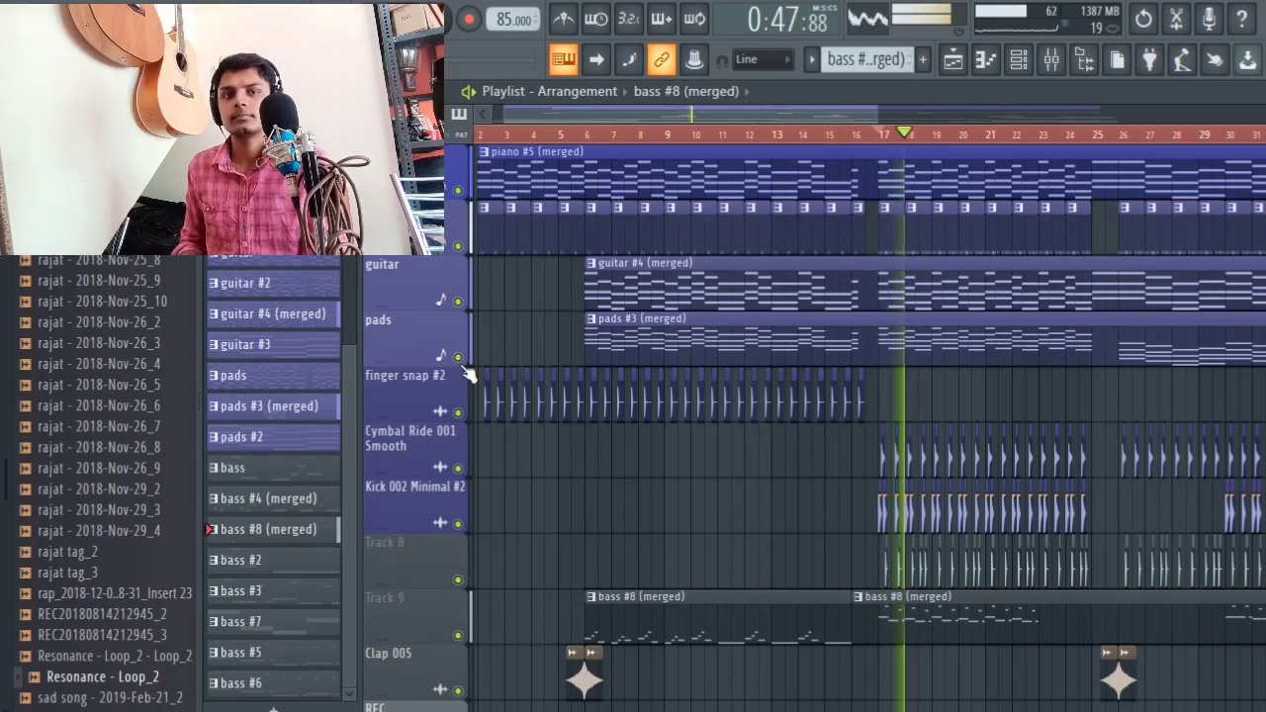
scroll(727, 213, "down", 3, "ctrl")
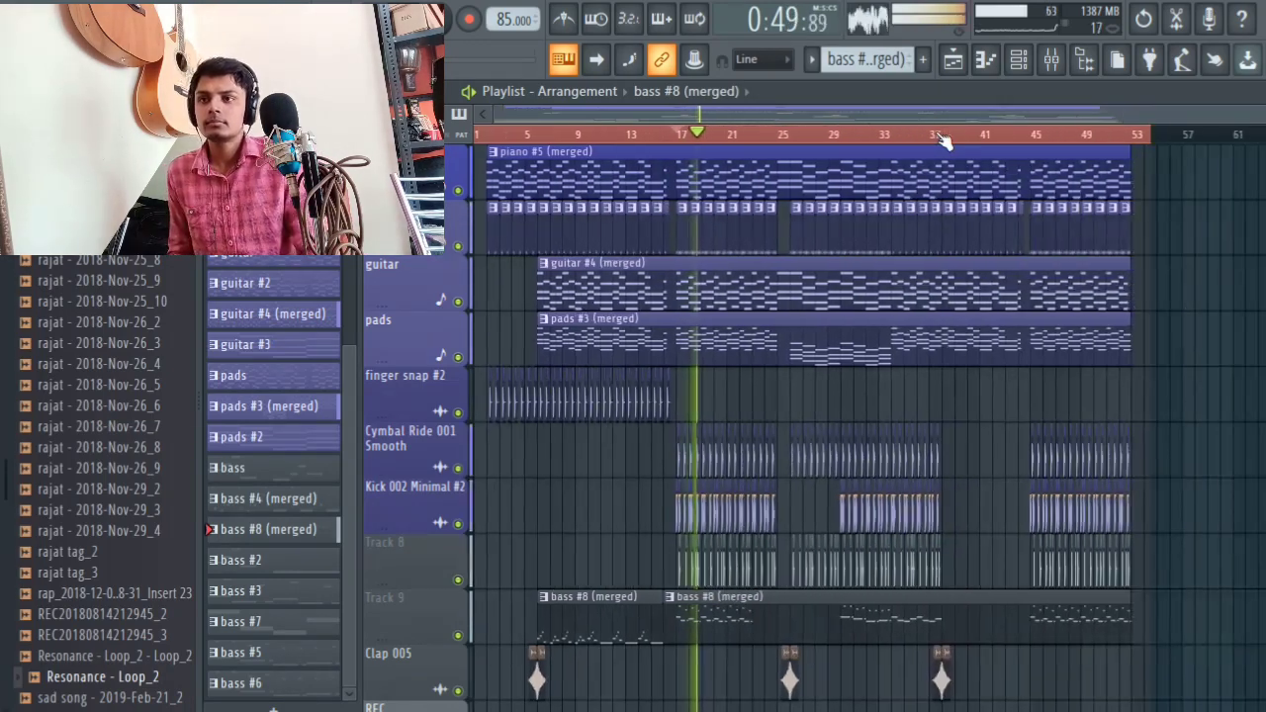
scroll(812, 255, "down", 10)
scroll(812, 256, "down", 3)
scroll(811, 258, "up", 15)
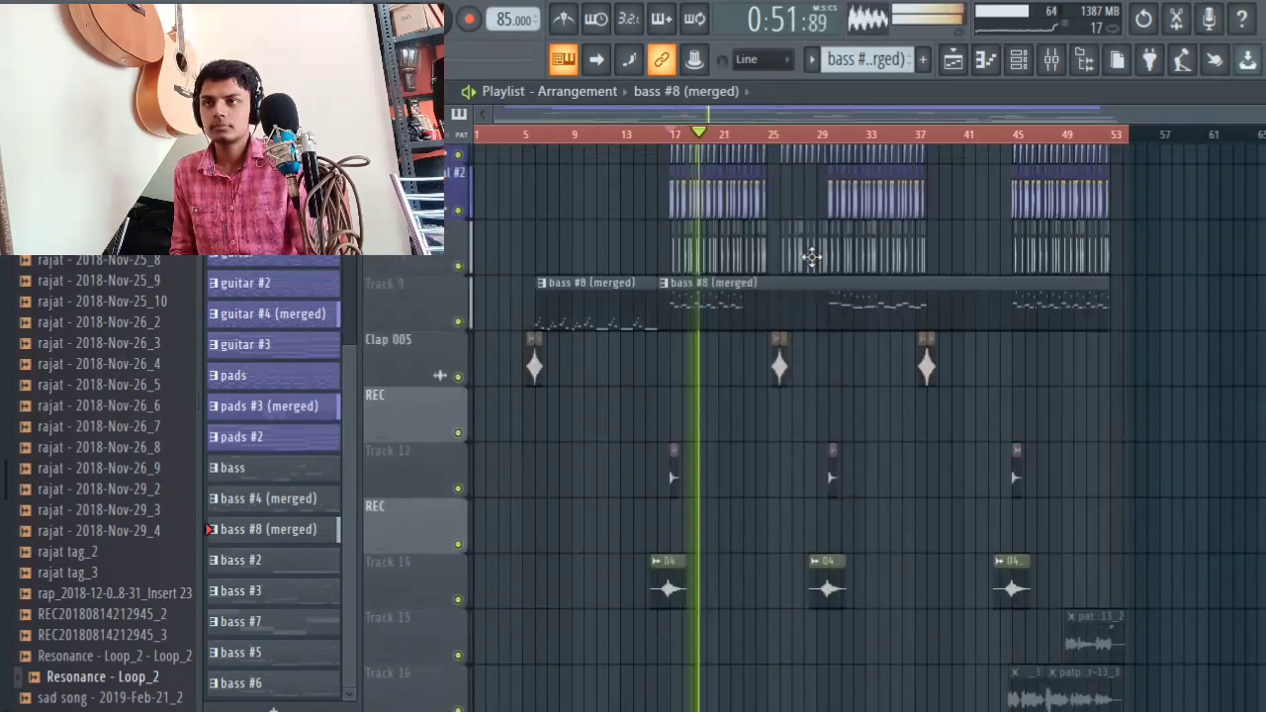
scroll(776, 139, "up", 2)
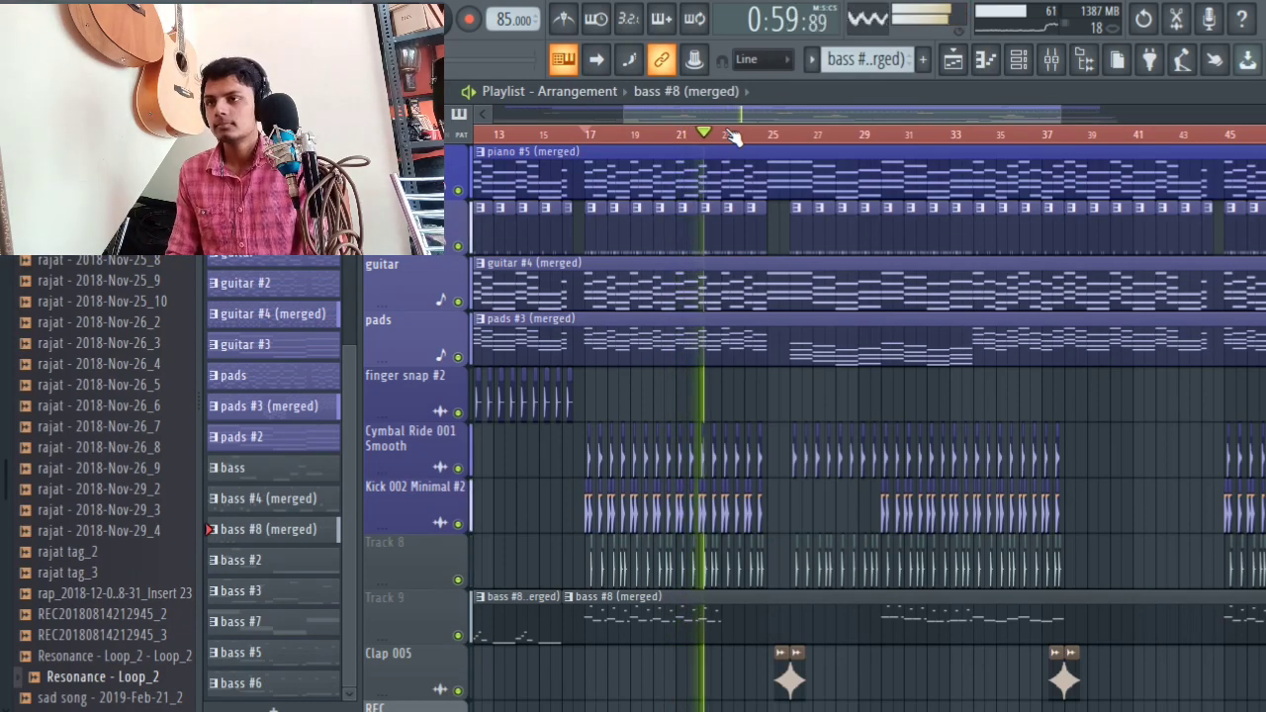
scroll(730, 137, "up", 1)
scroll(730, 137, "up", 2)
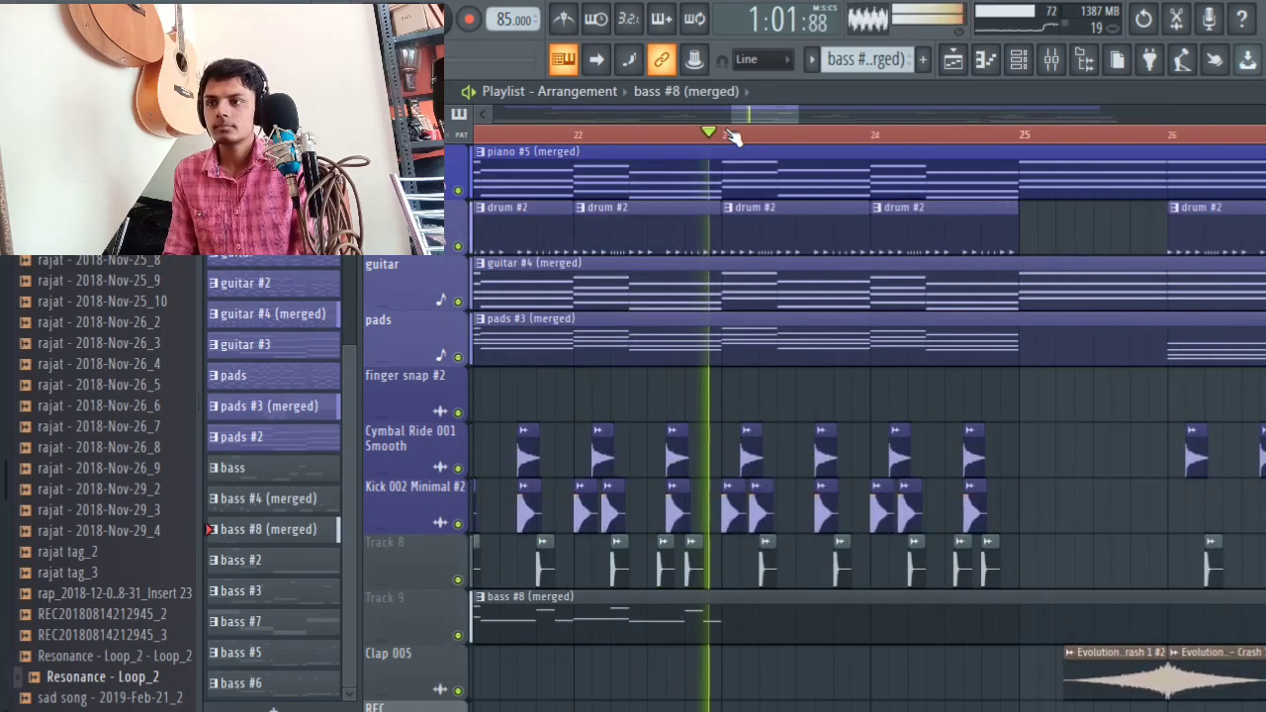
scroll(752, 135, "down", 2)
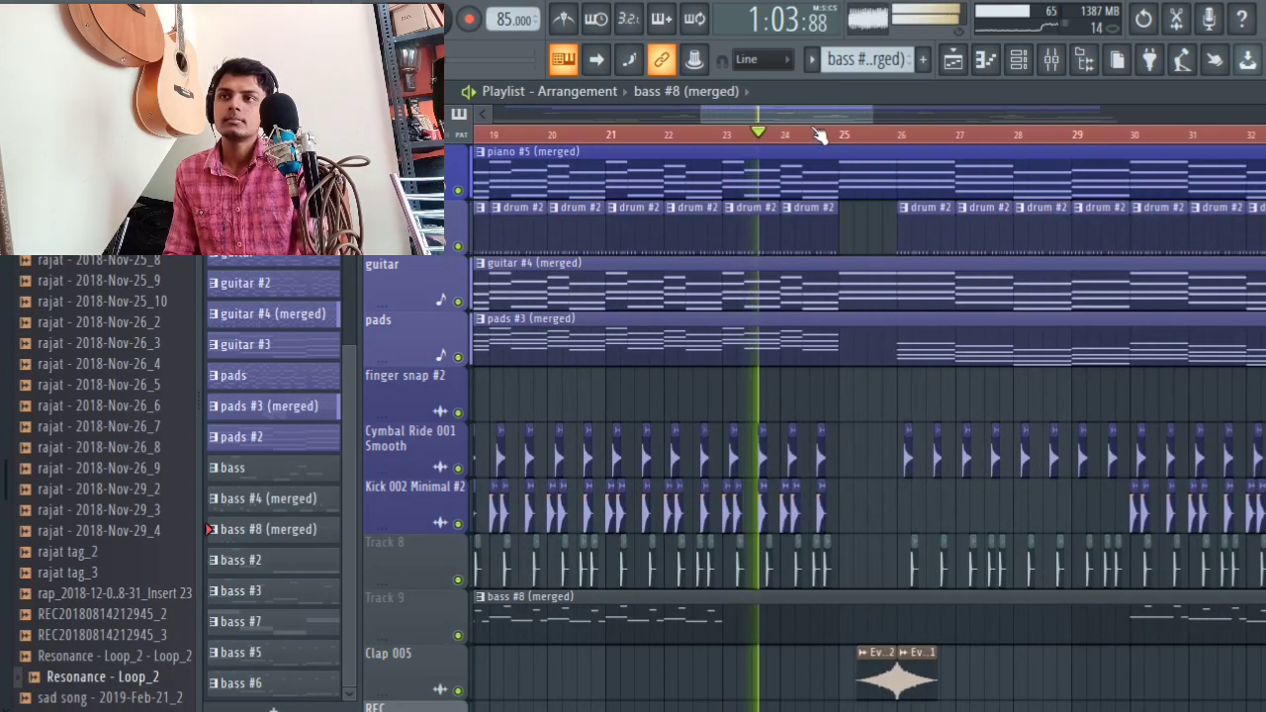
scroll(817, 135, "up", 2)
scroll(815, 135, "down", 2)
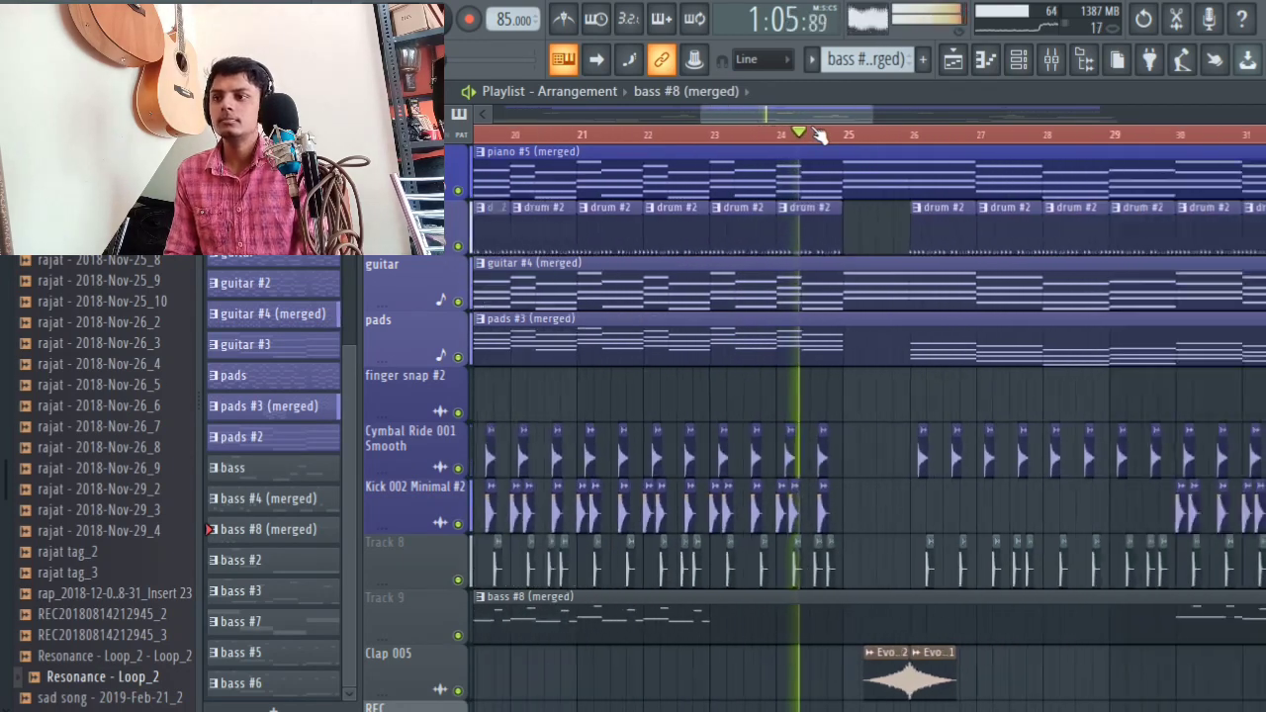
scroll(813, 134, "up", 2)
scroll(857, 133, "down", 3)
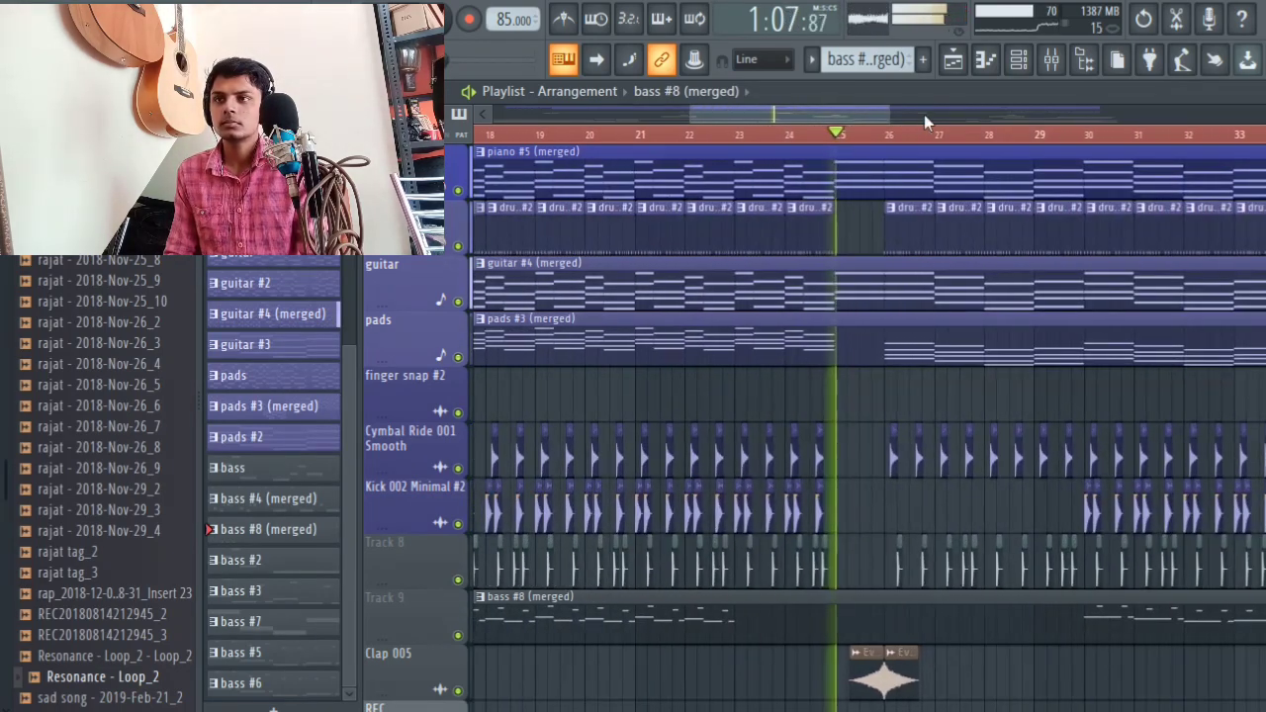
scroll(870, 139, "up", 1)
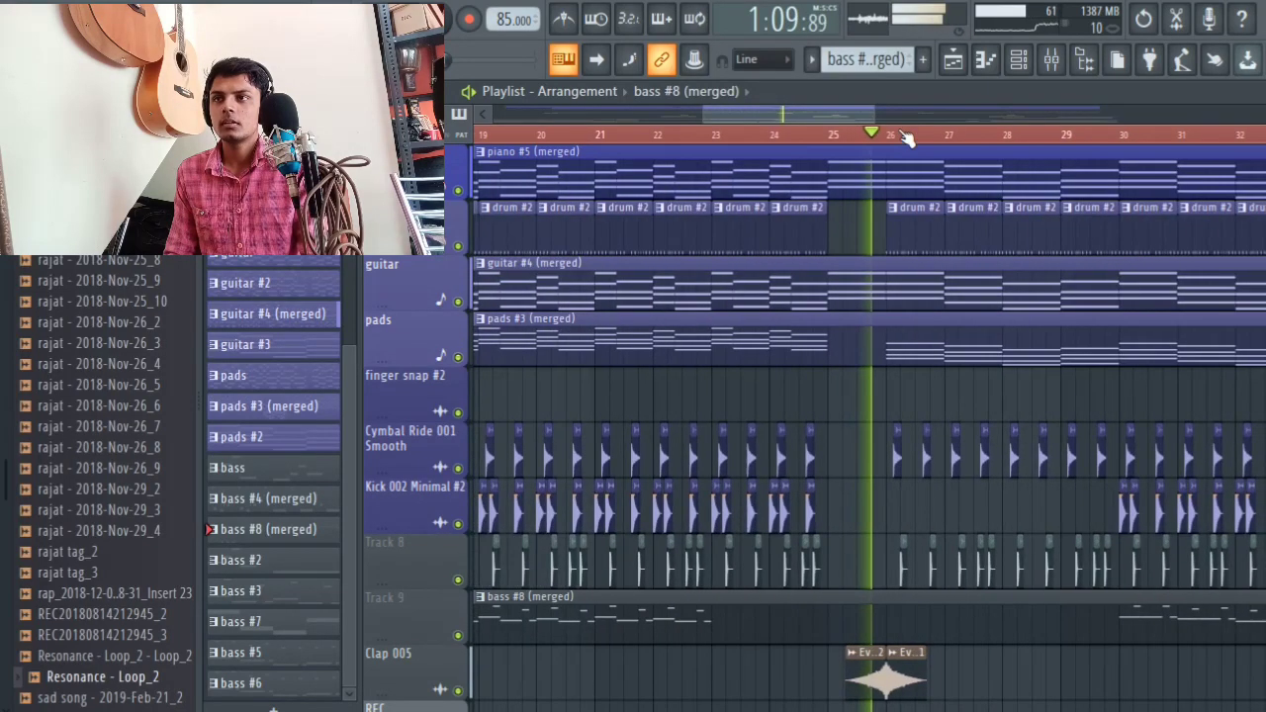
scroll(907, 137, "down", 2)
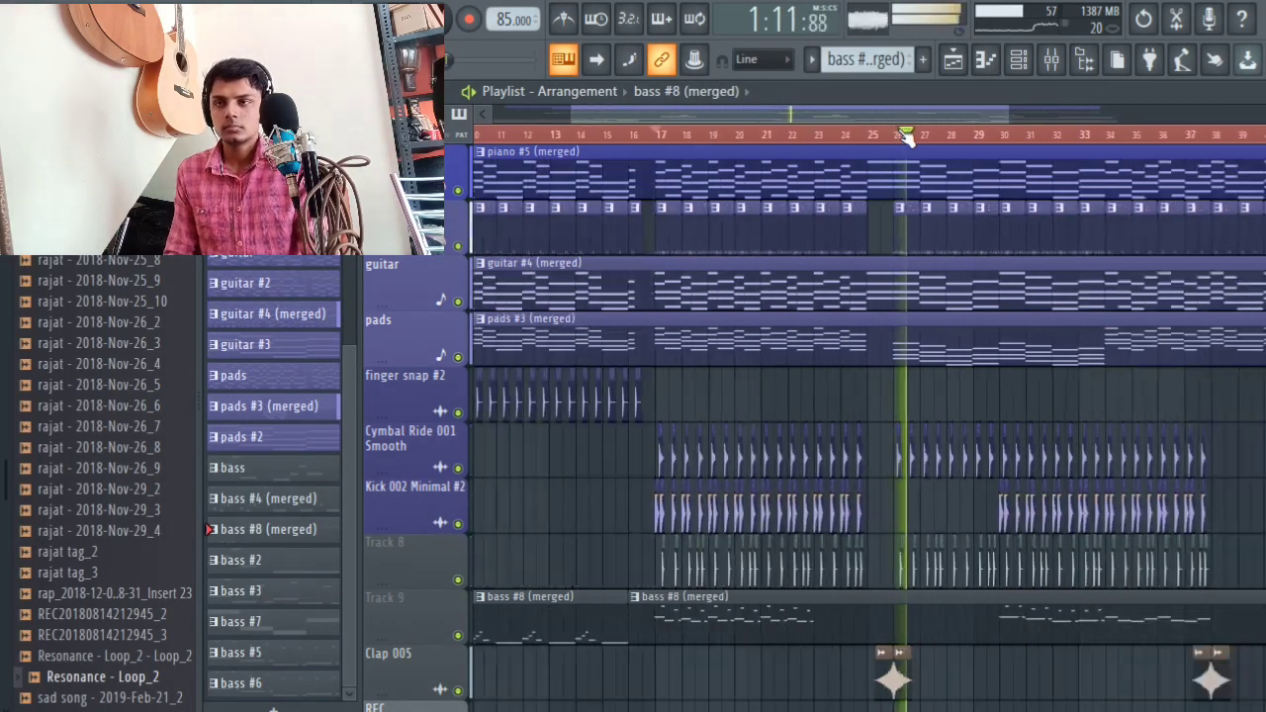
scroll(915, 297, "down", 5)
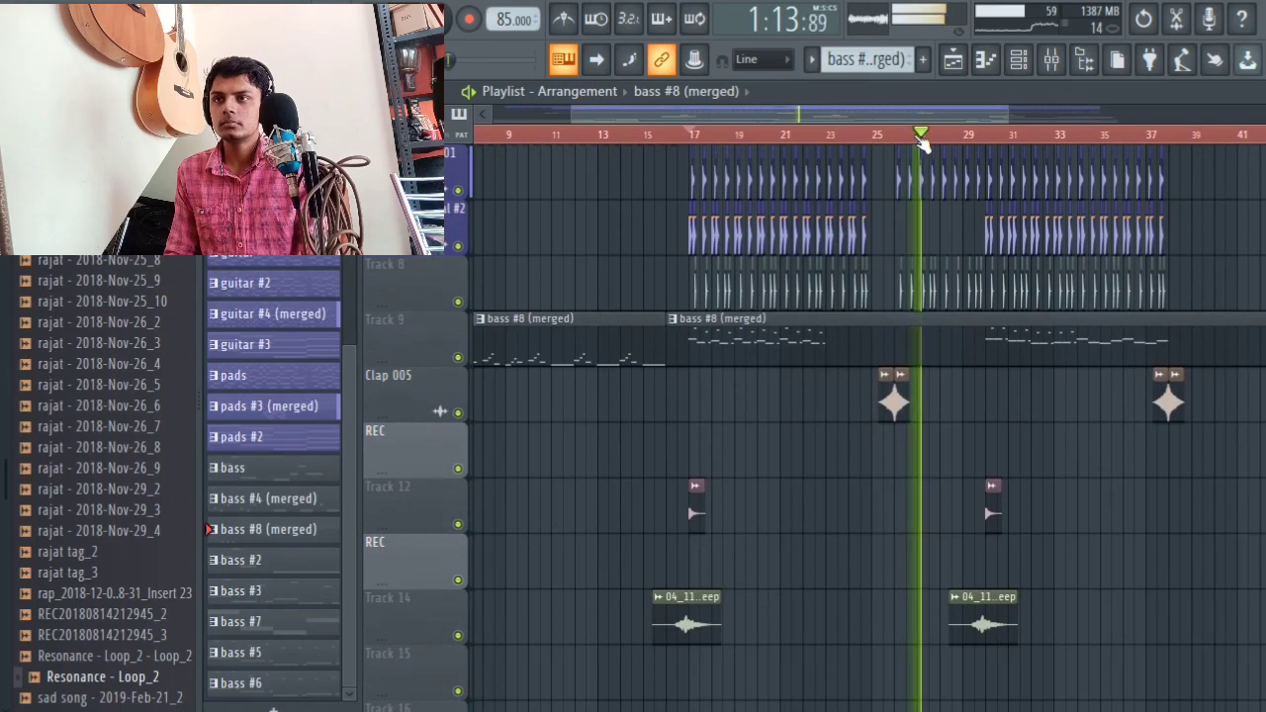
key("space")
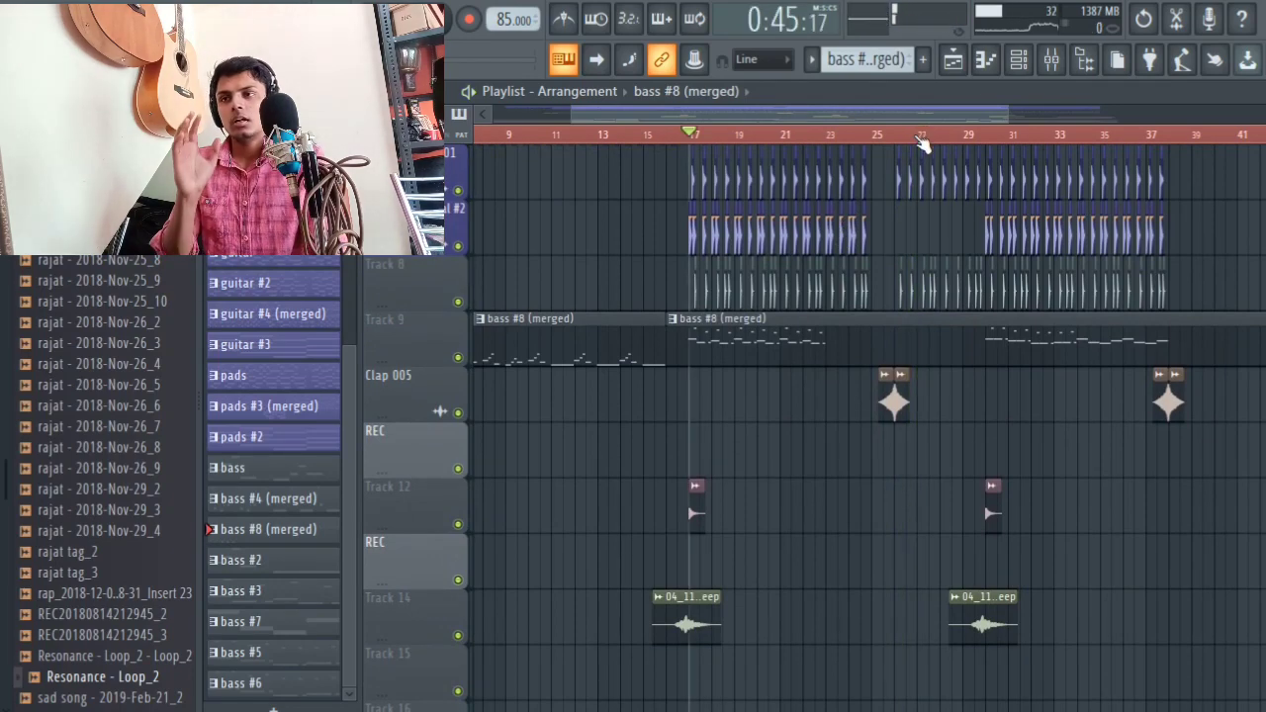
Step: Look over the crash and sweep effect clips placed at the section changes on the lower playlist tracks
scroll(796, 219, "up", 4)
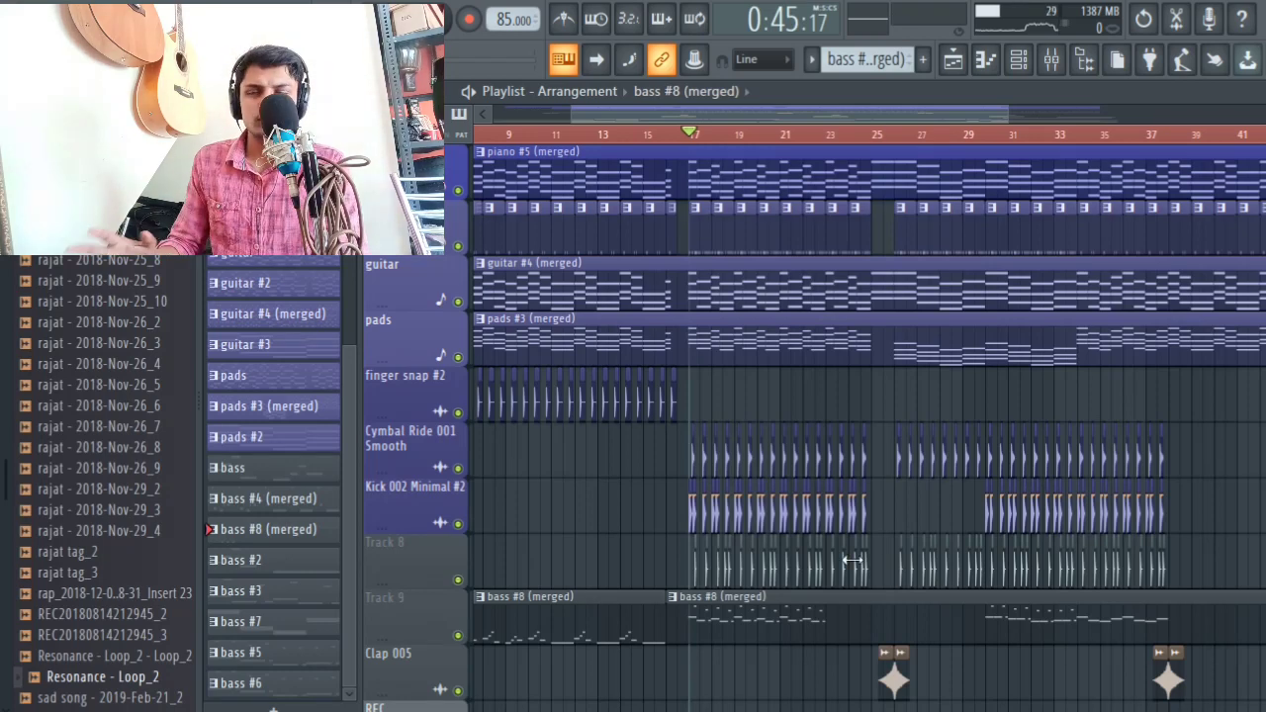
scroll(1037, 138, "down", 2)
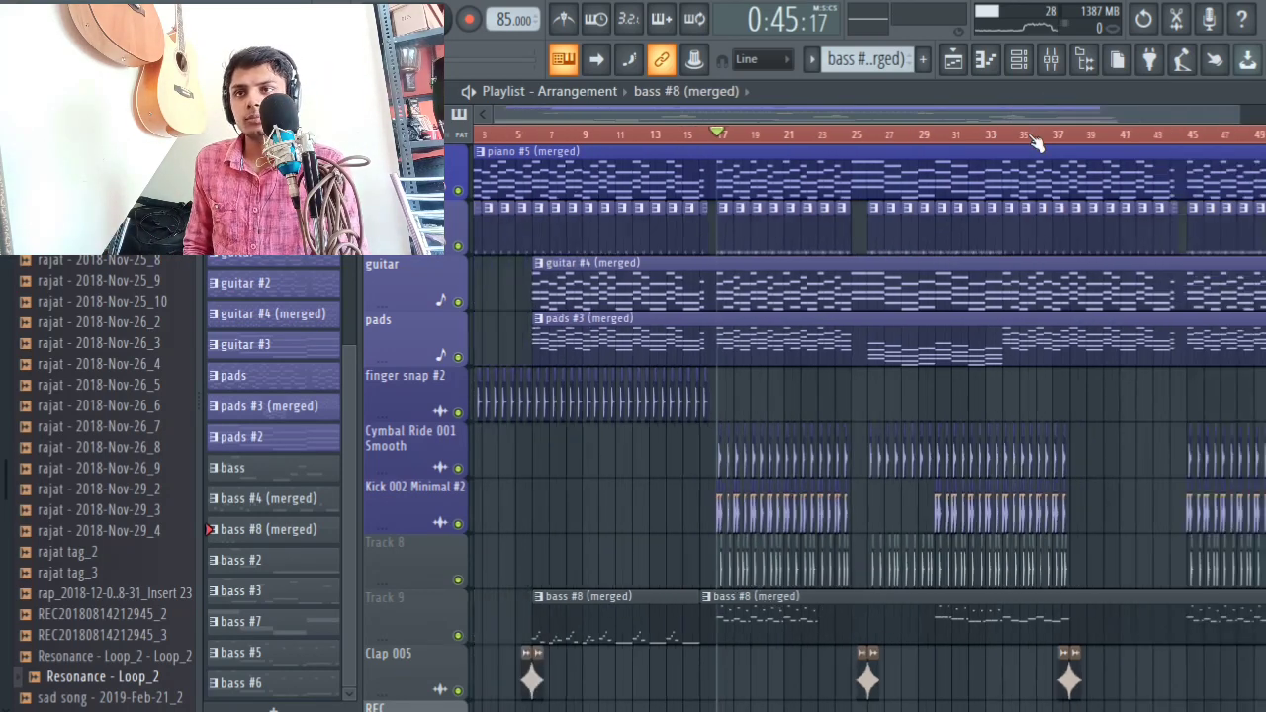
scroll(921, 313, "down", 6)
scroll(923, 313, "down", 3)
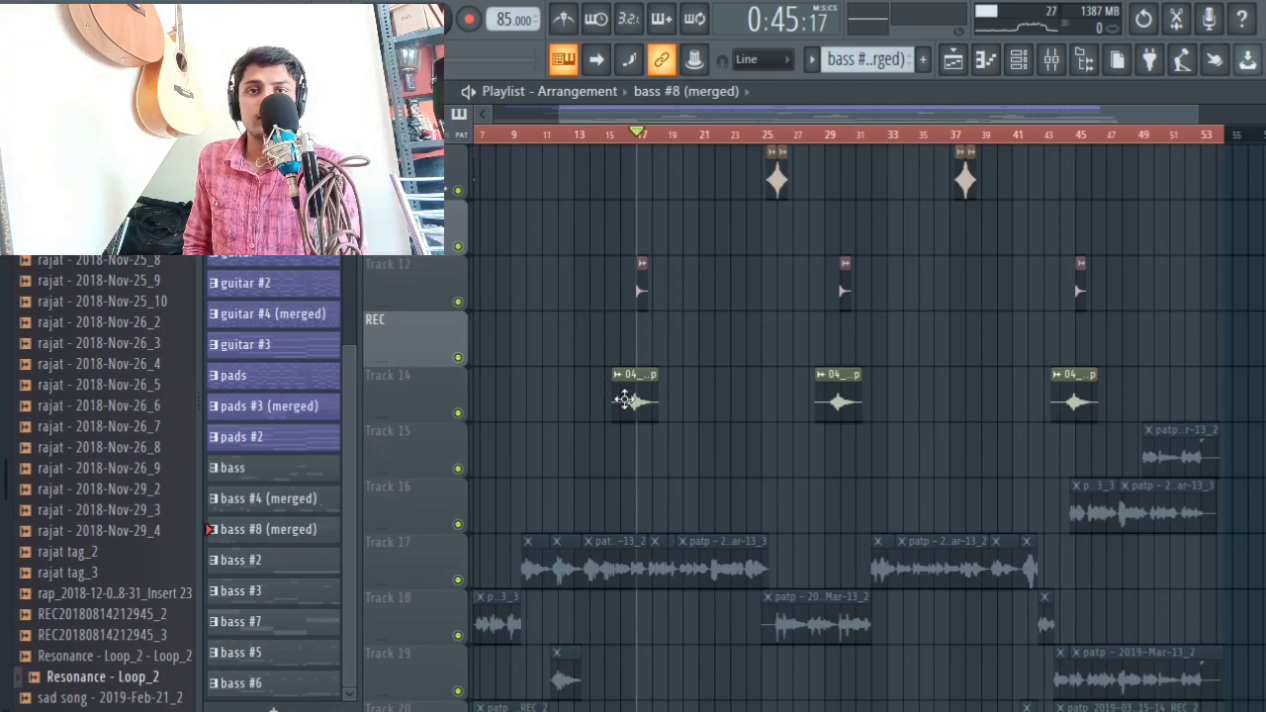
scroll(623, 399, "up", 4)
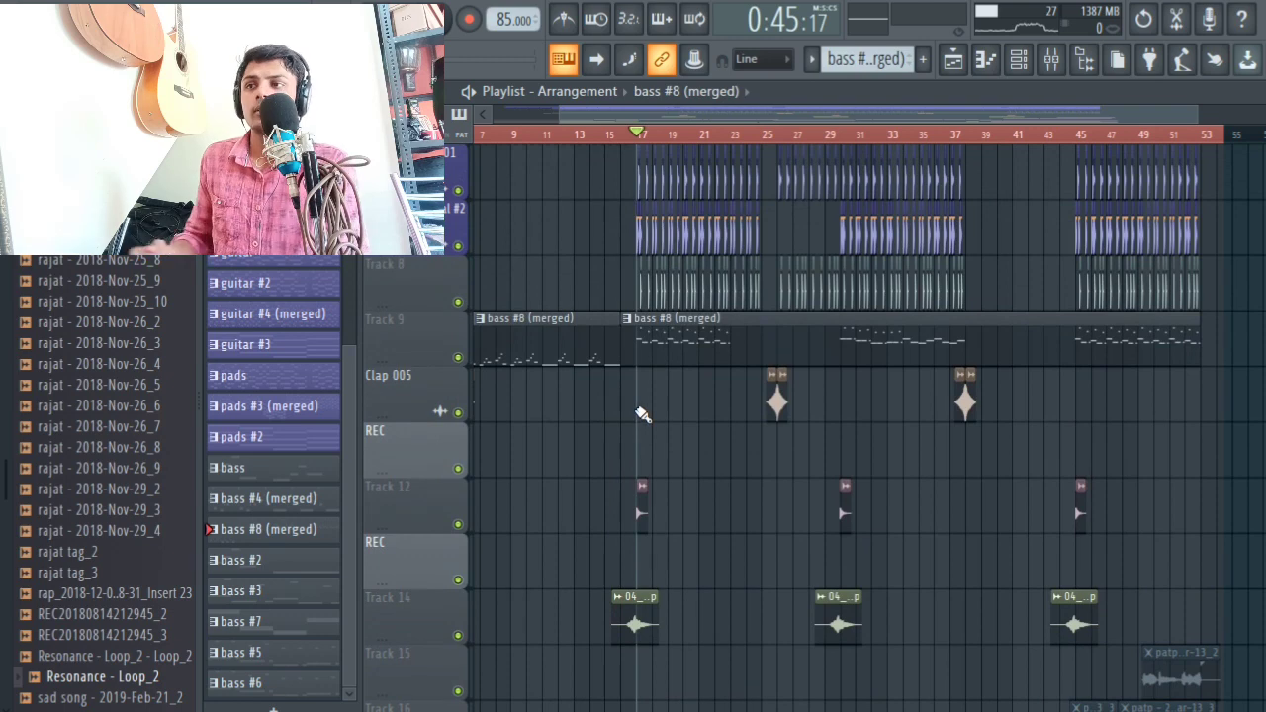